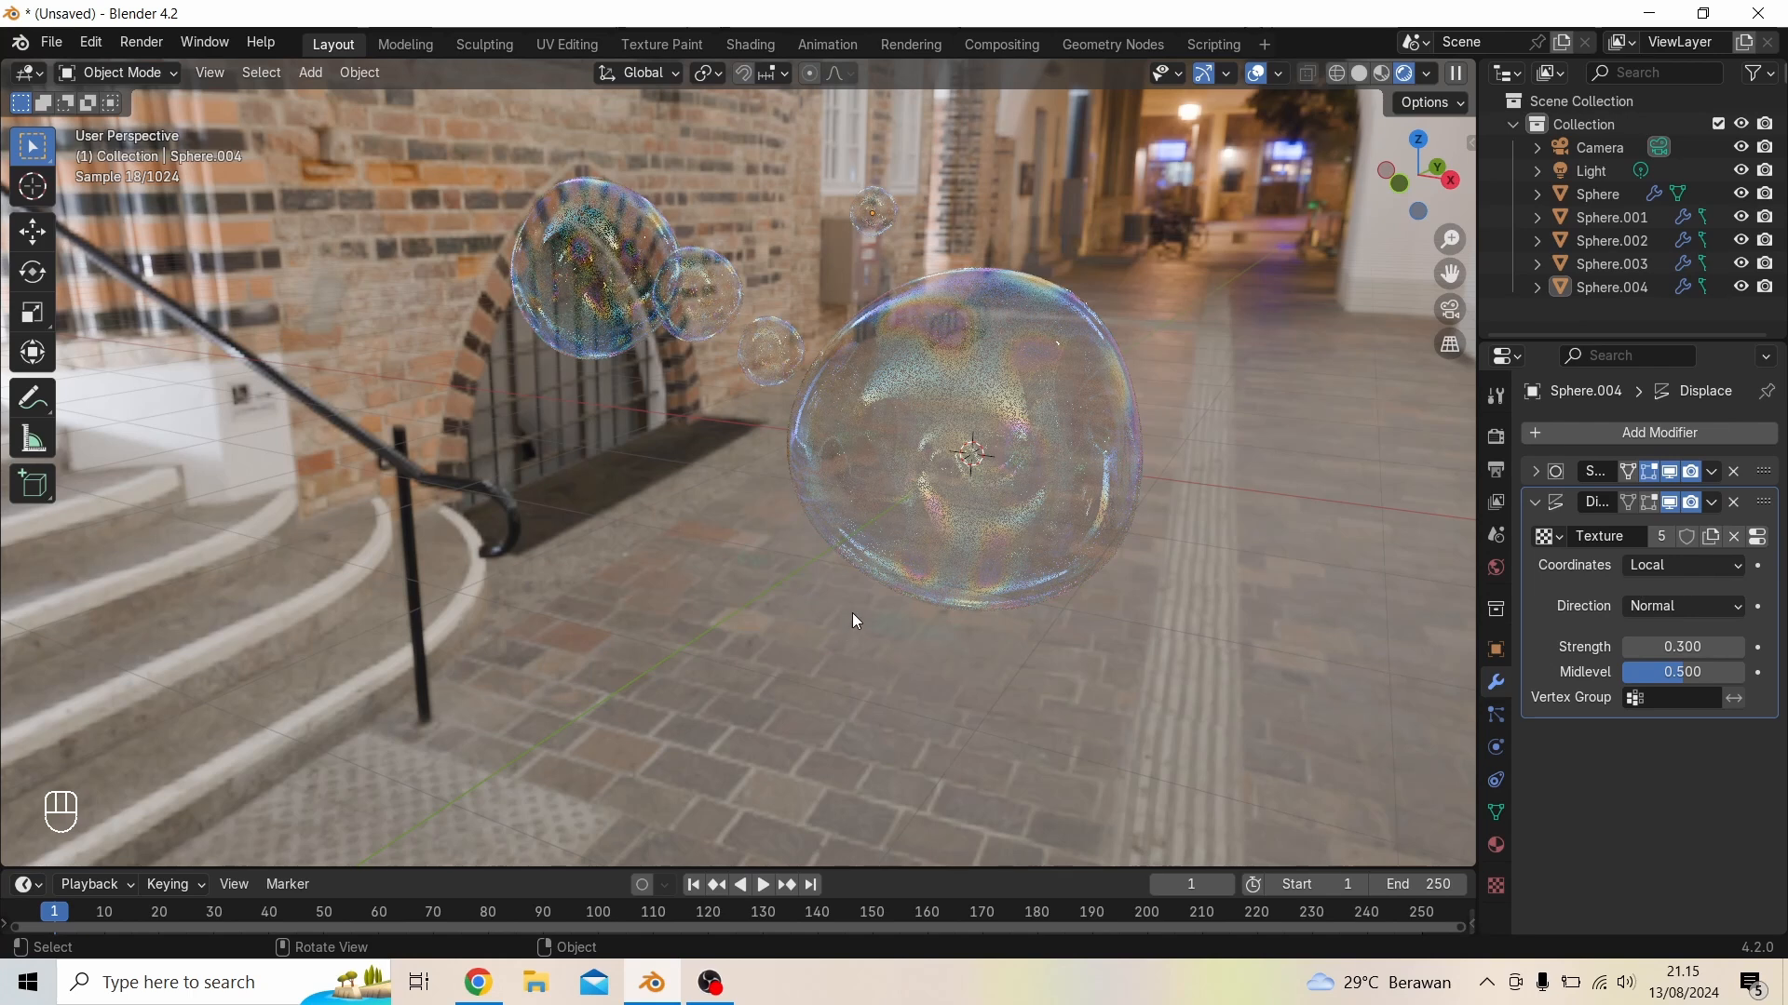
# Switch the render engine to EEVEE to compare how the bubbles look, and set it back to Cycles
pyautogui.moveTo(907, 612); pyautogui.dragTo(614, 429, button='middle')
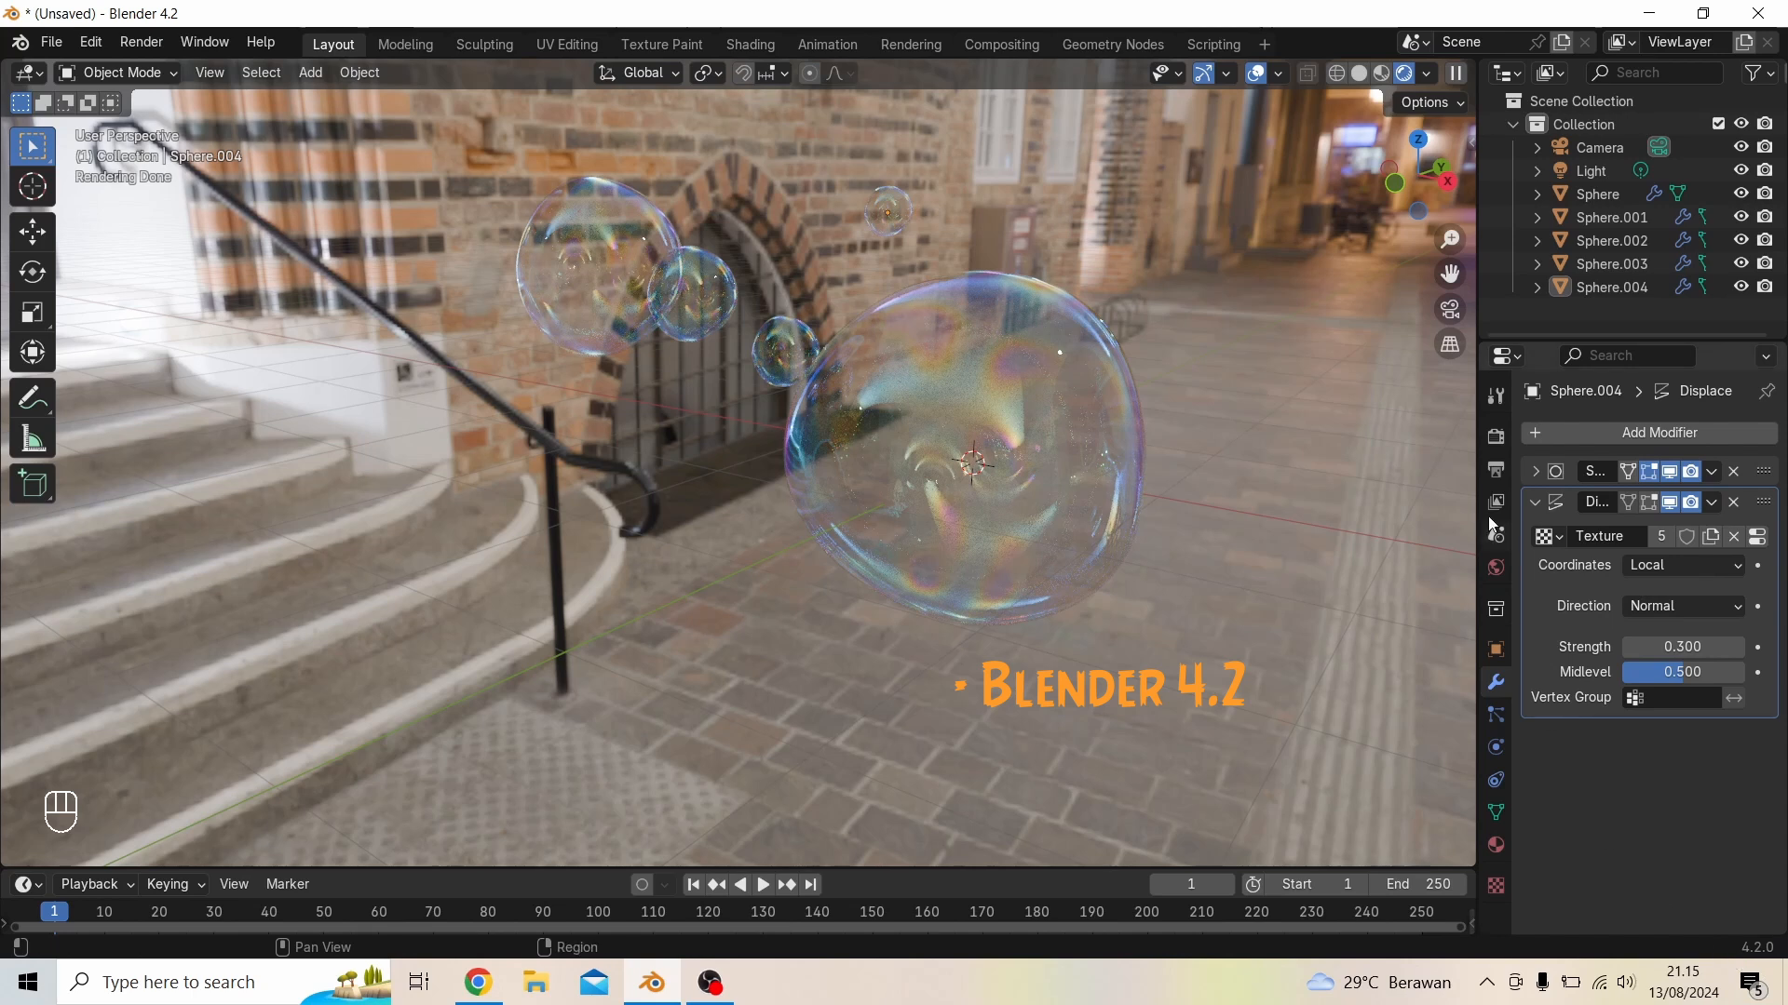
pyautogui.click(1496, 396)
pyautogui.click(1496, 436)
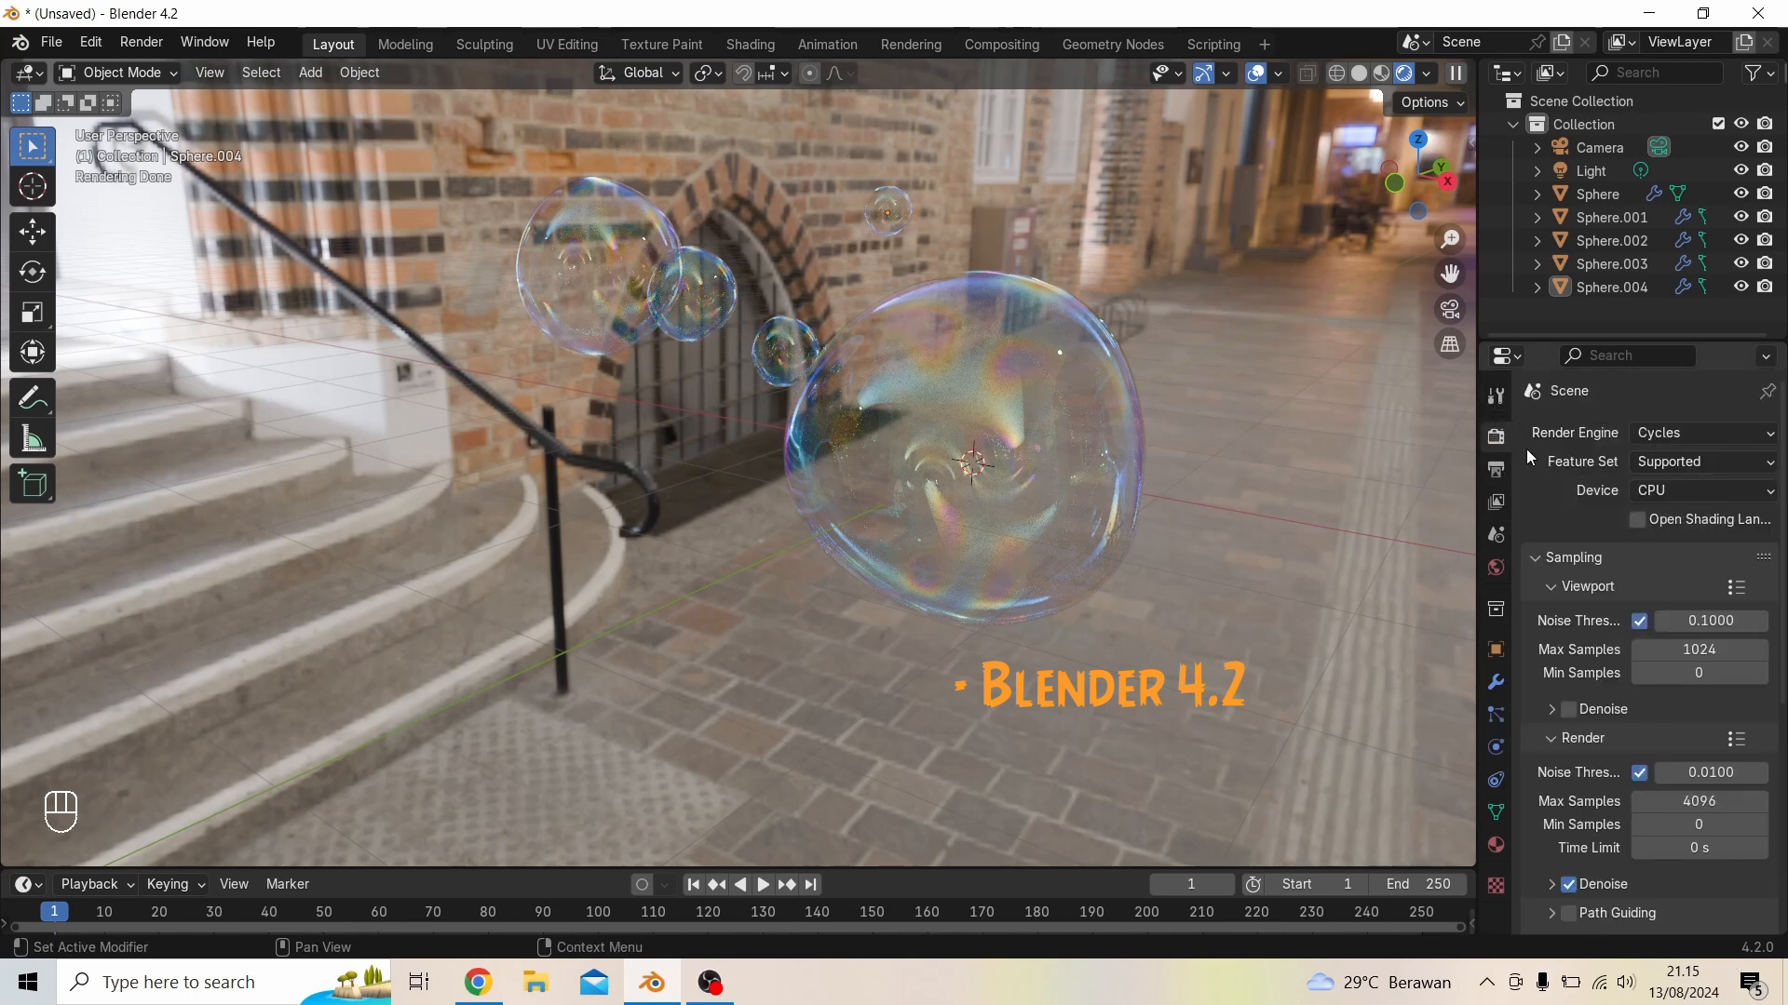
pyautogui.click(1670, 437)
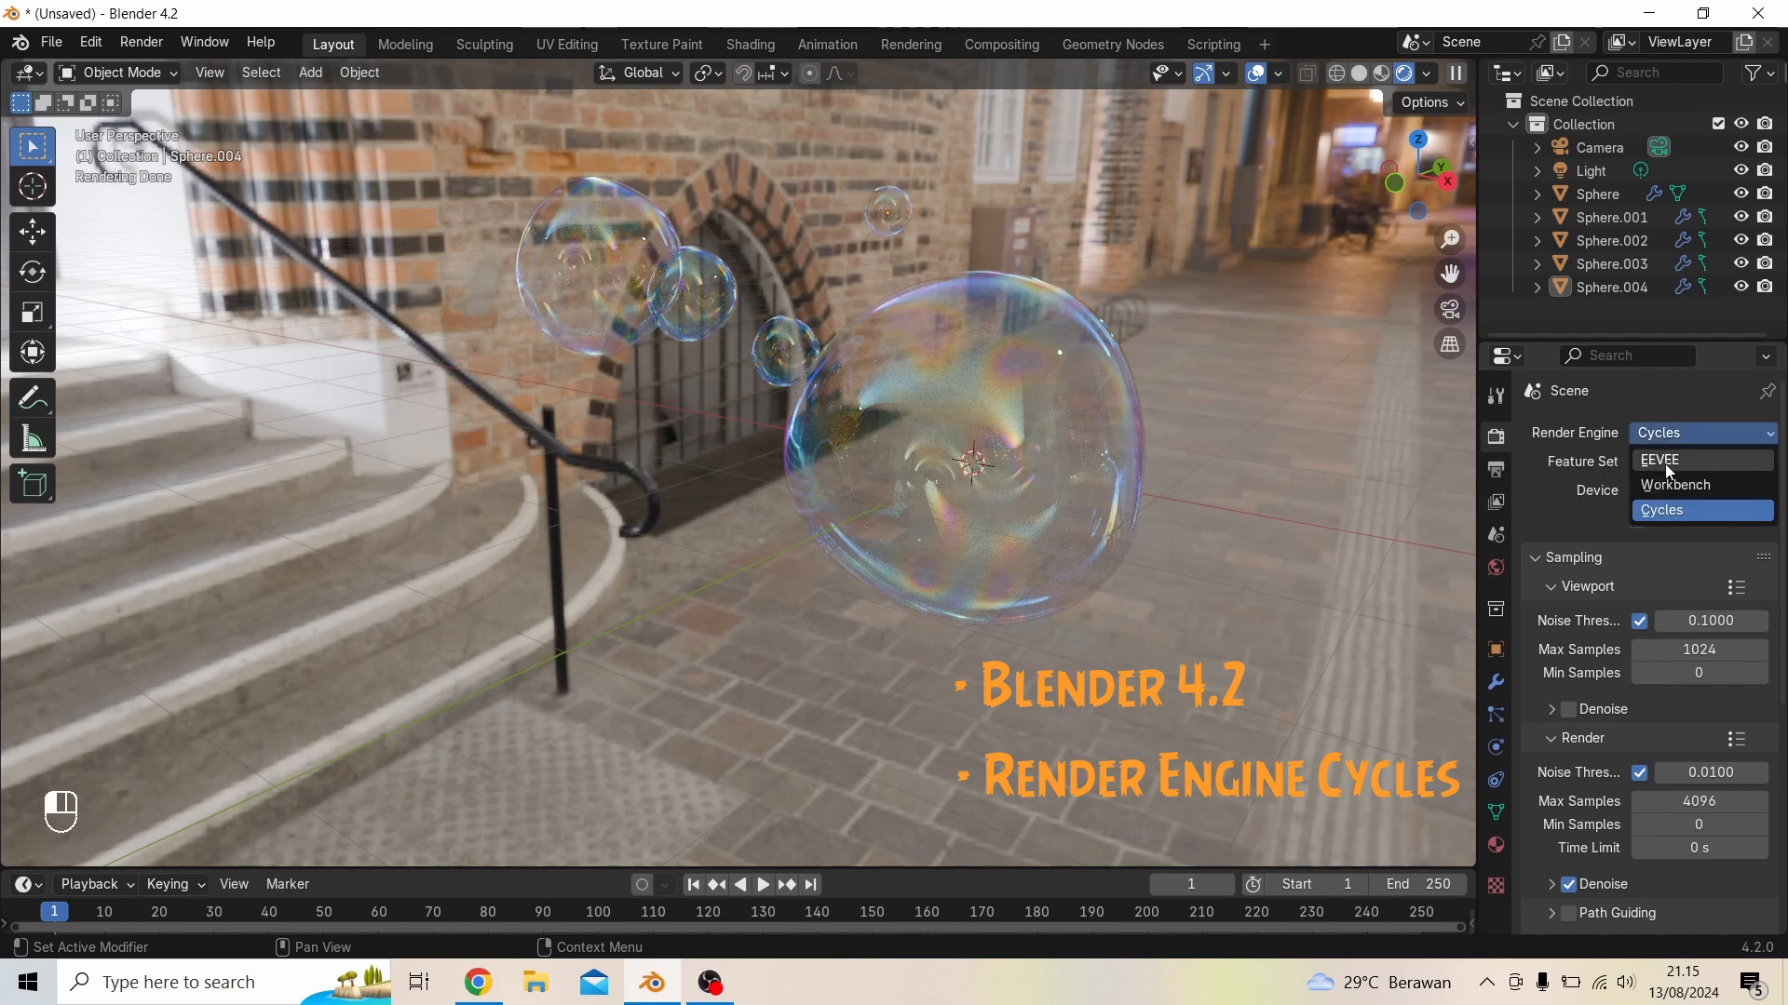
pyautogui.click(1671, 465)
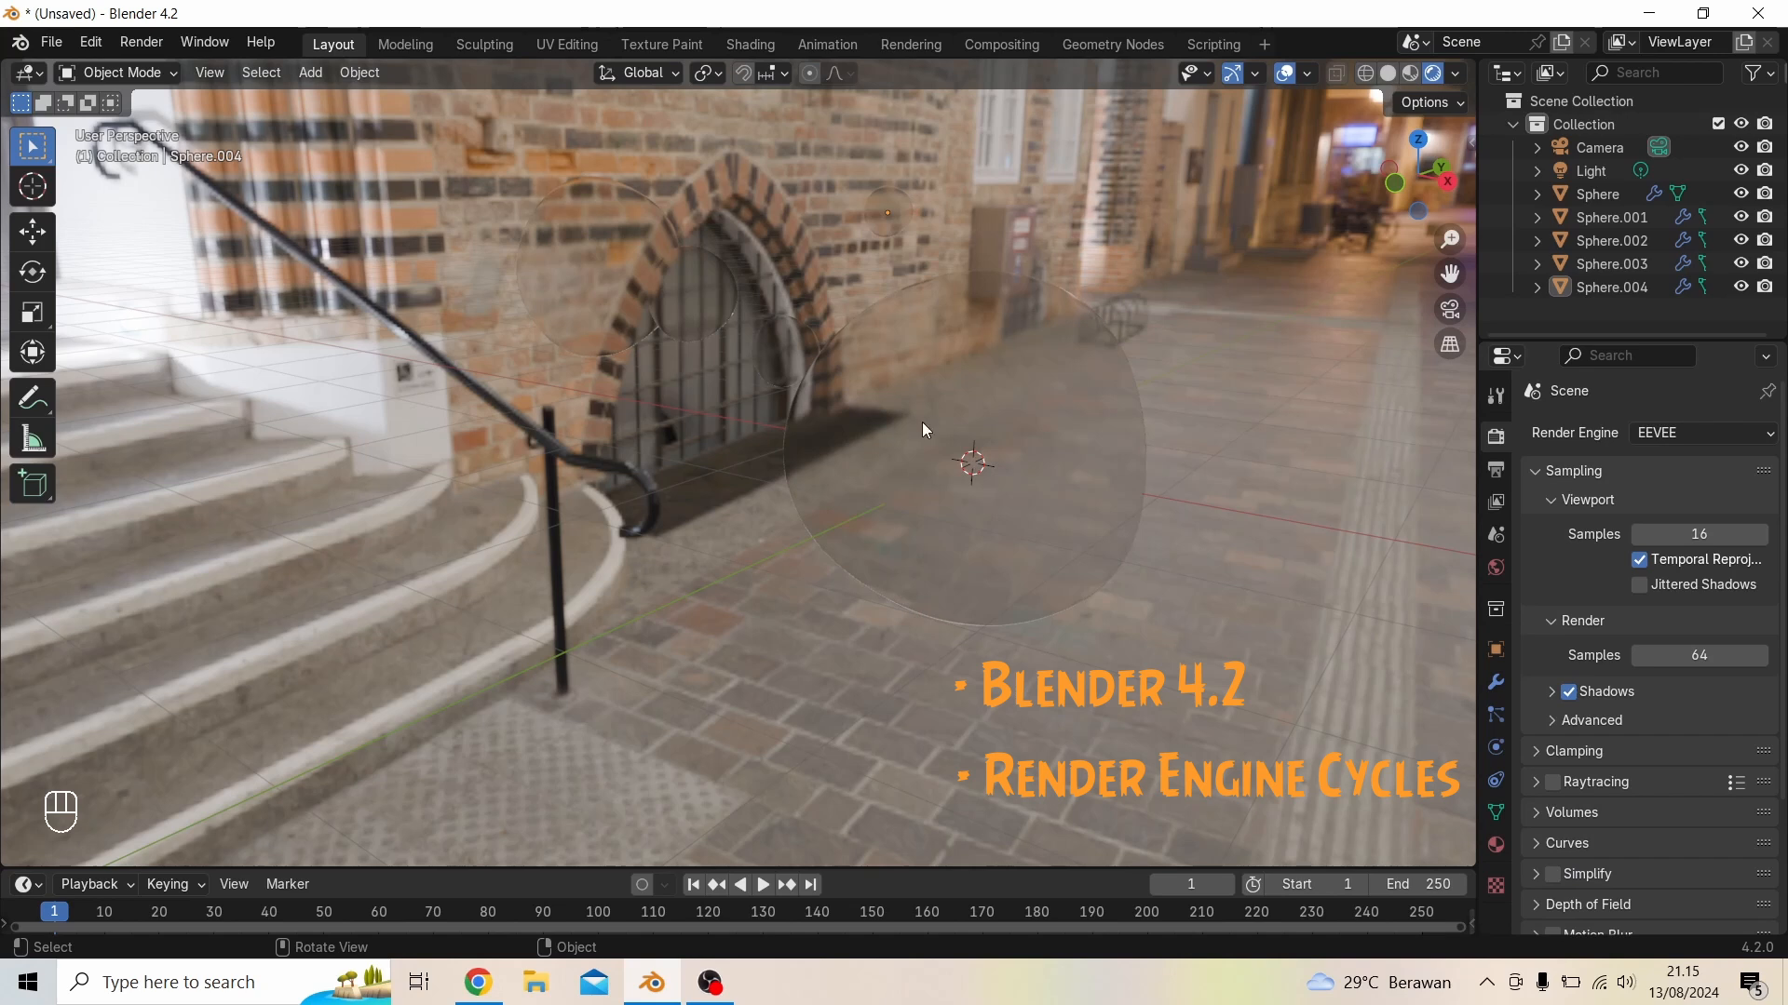
pyautogui.moveTo(926, 430); pyautogui.dragTo(1034, 426, button='middle')
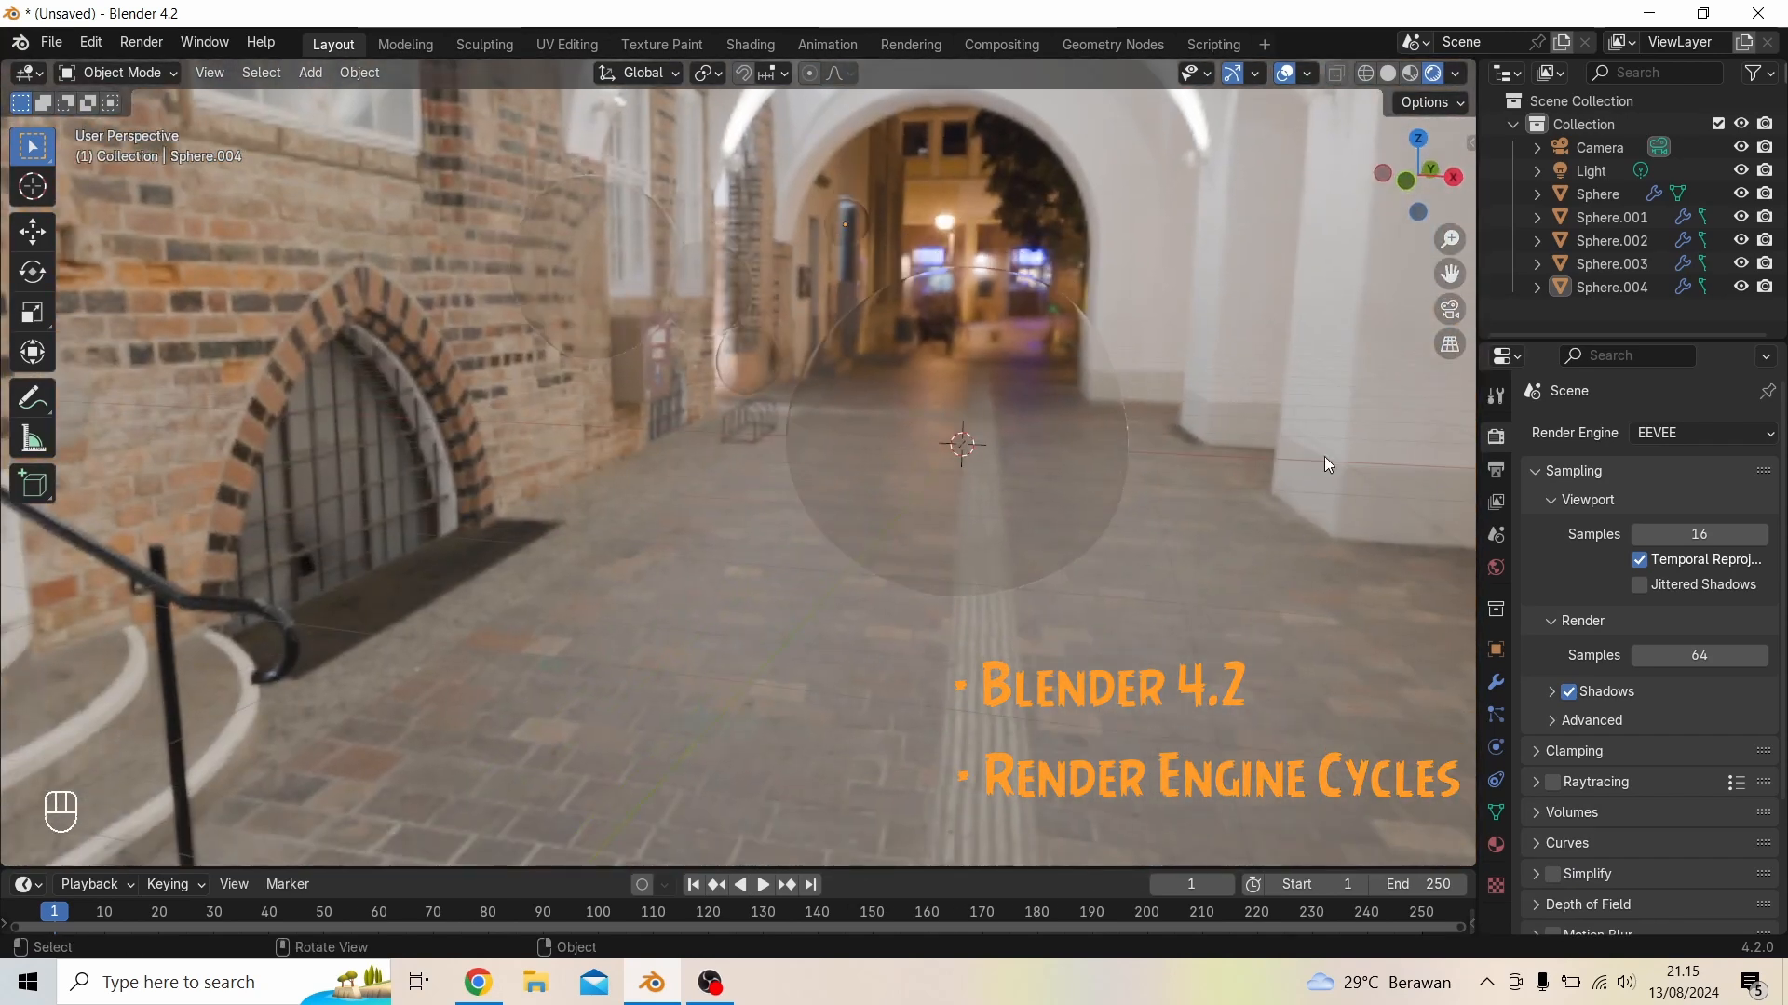
pyautogui.click(1668, 437)
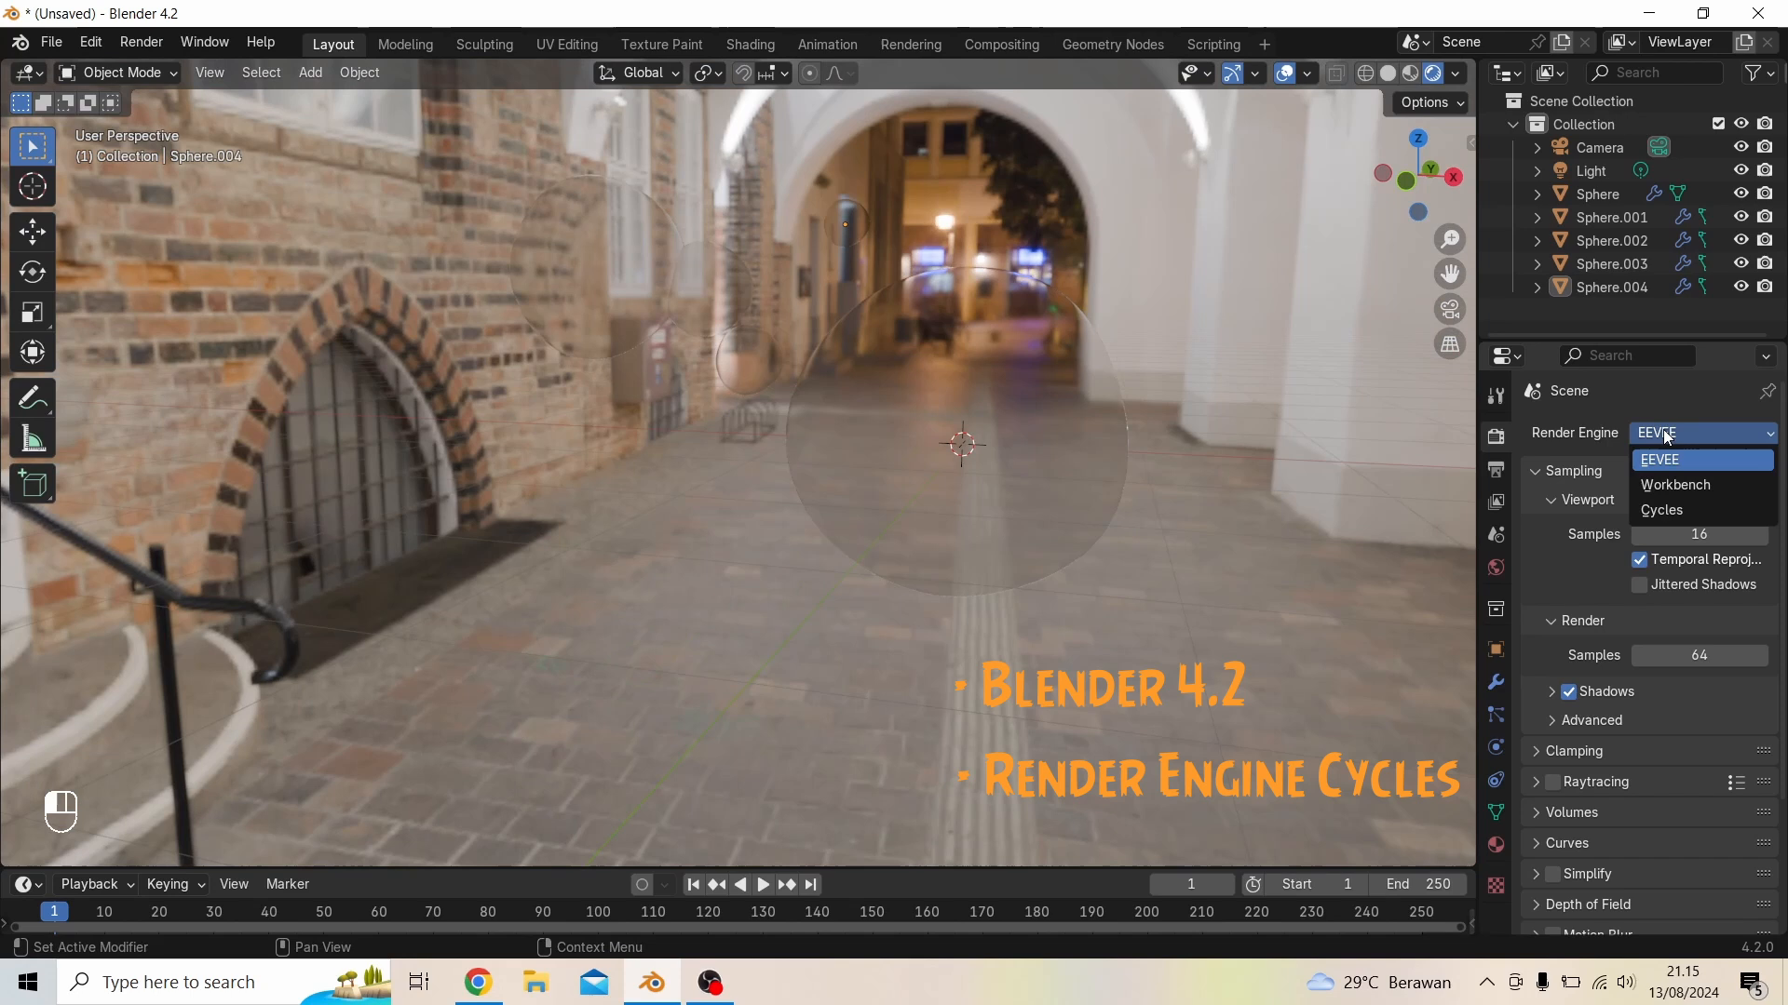
pyautogui.click(1656, 510)
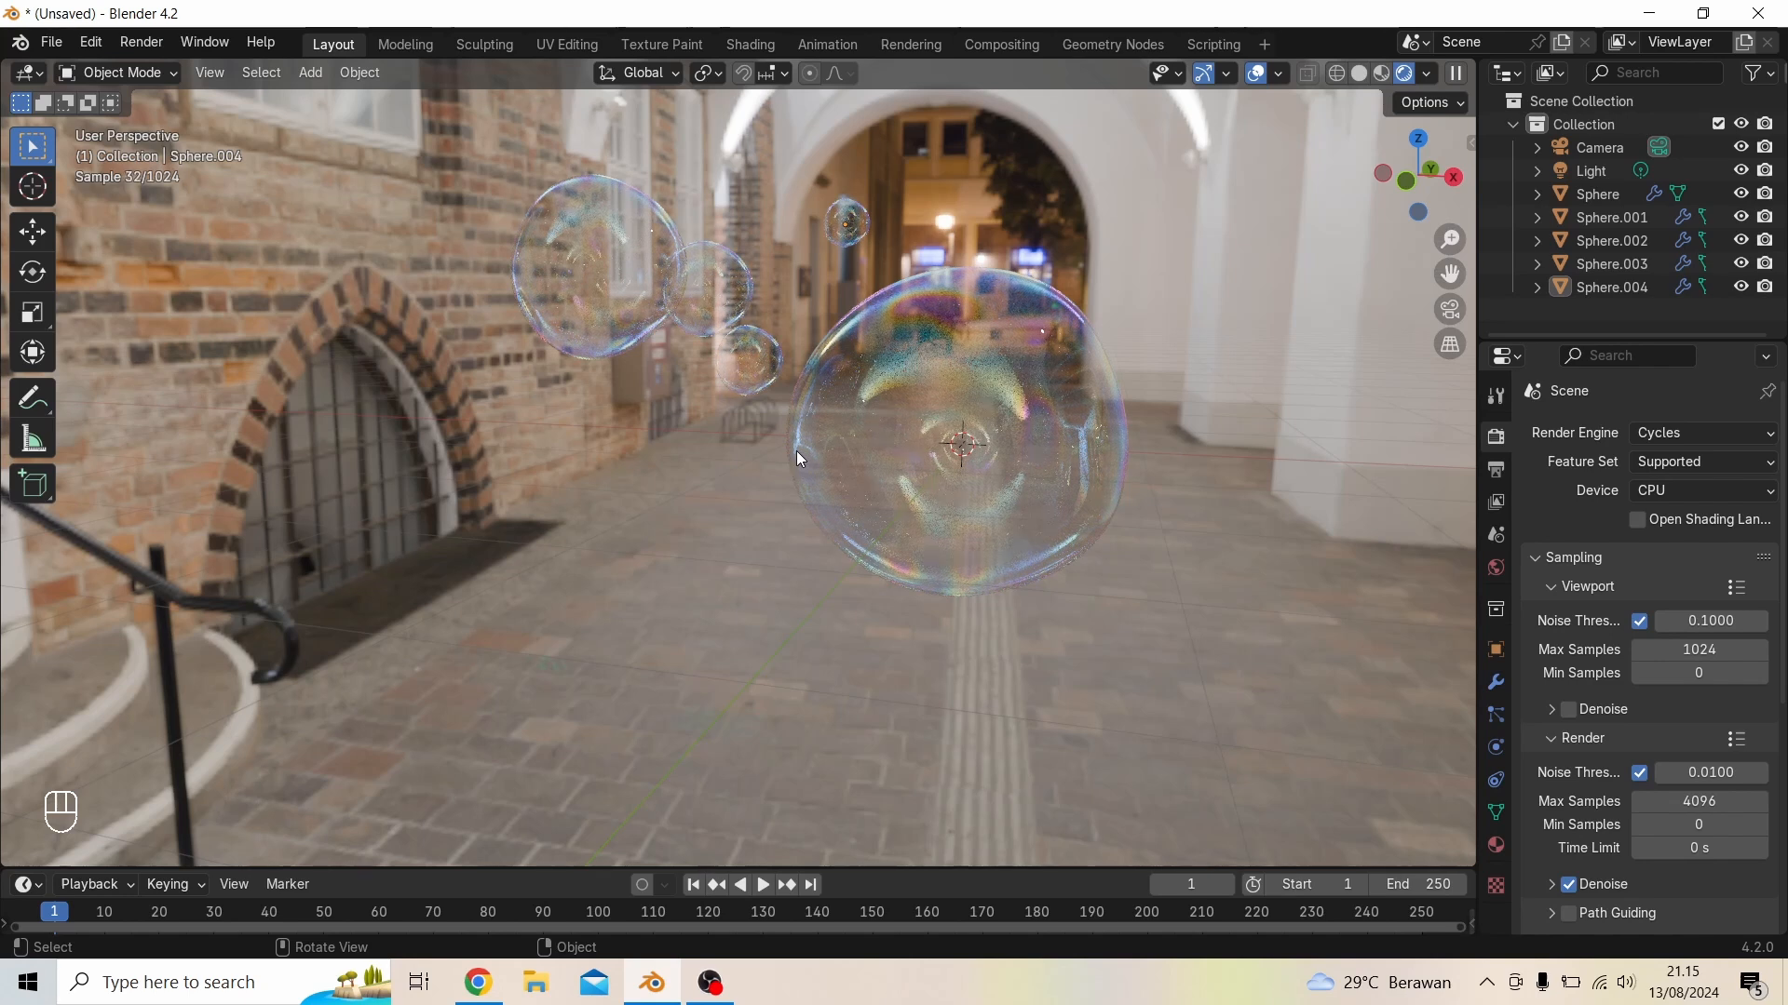
# Create a new General file in place of the bubble scene and delete the default cube
pyautogui.click(55, 42)
pyautogui.moveTo(258, 80)
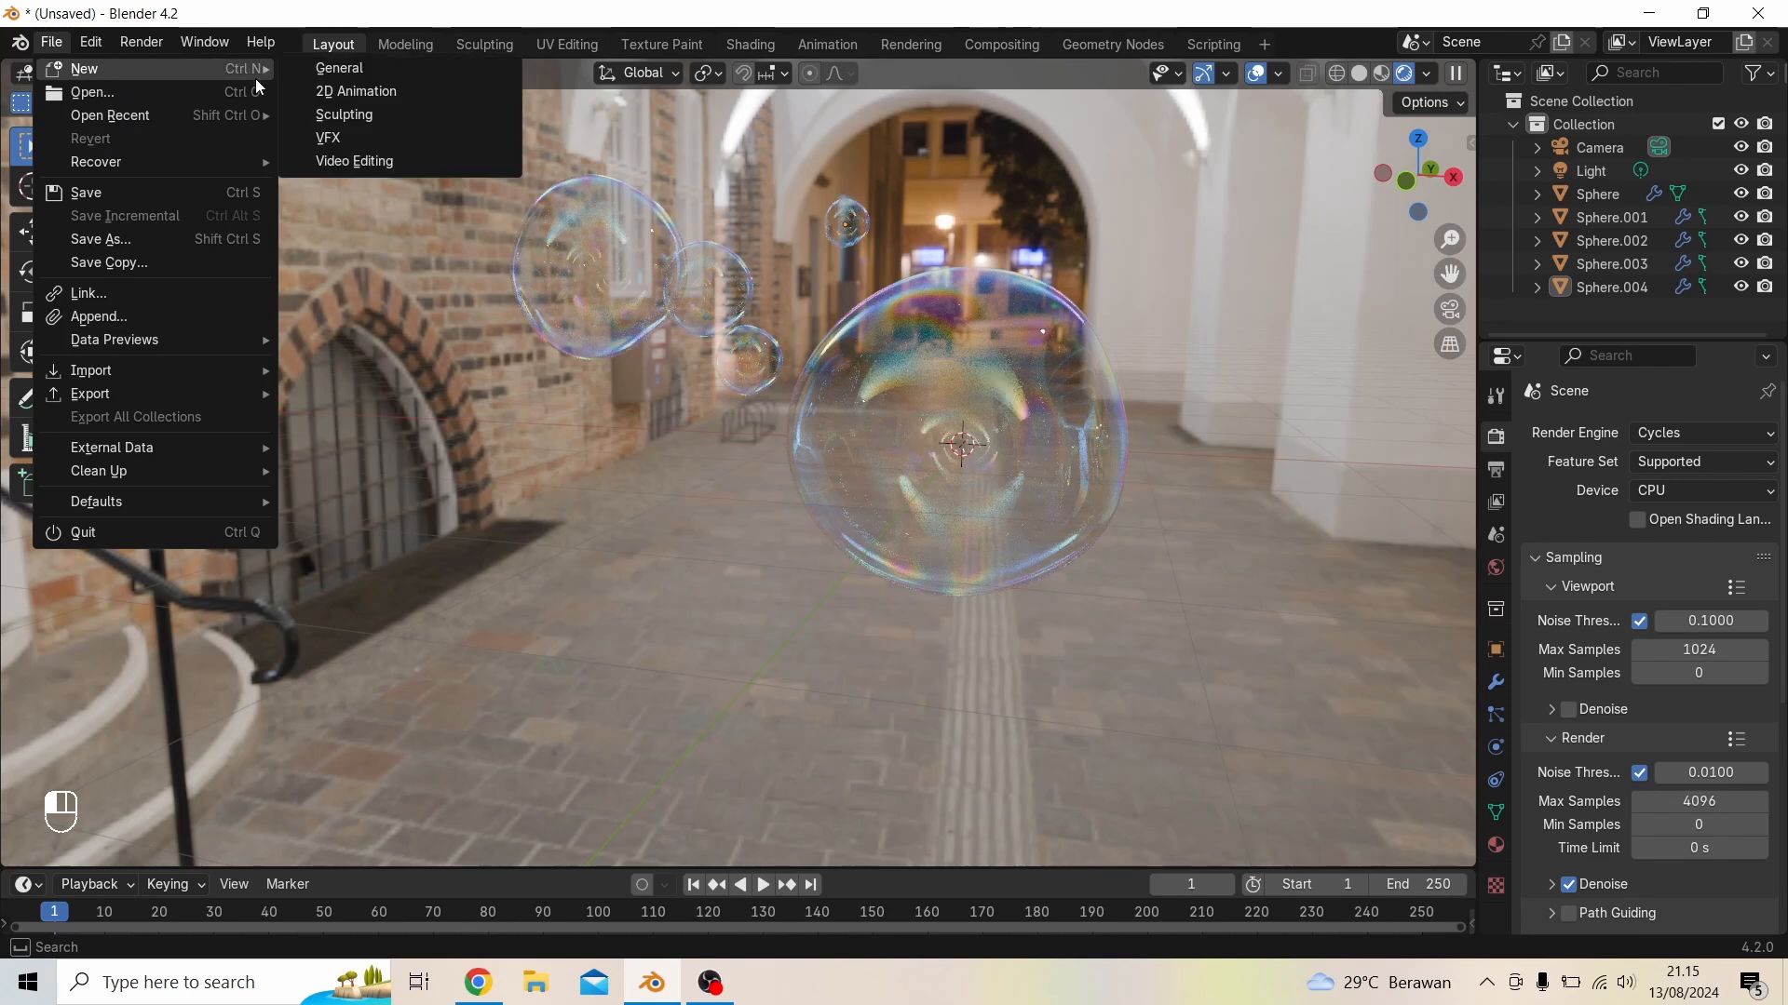
pyautogui.click(337, 68)
pyautogui.click(986, 541)
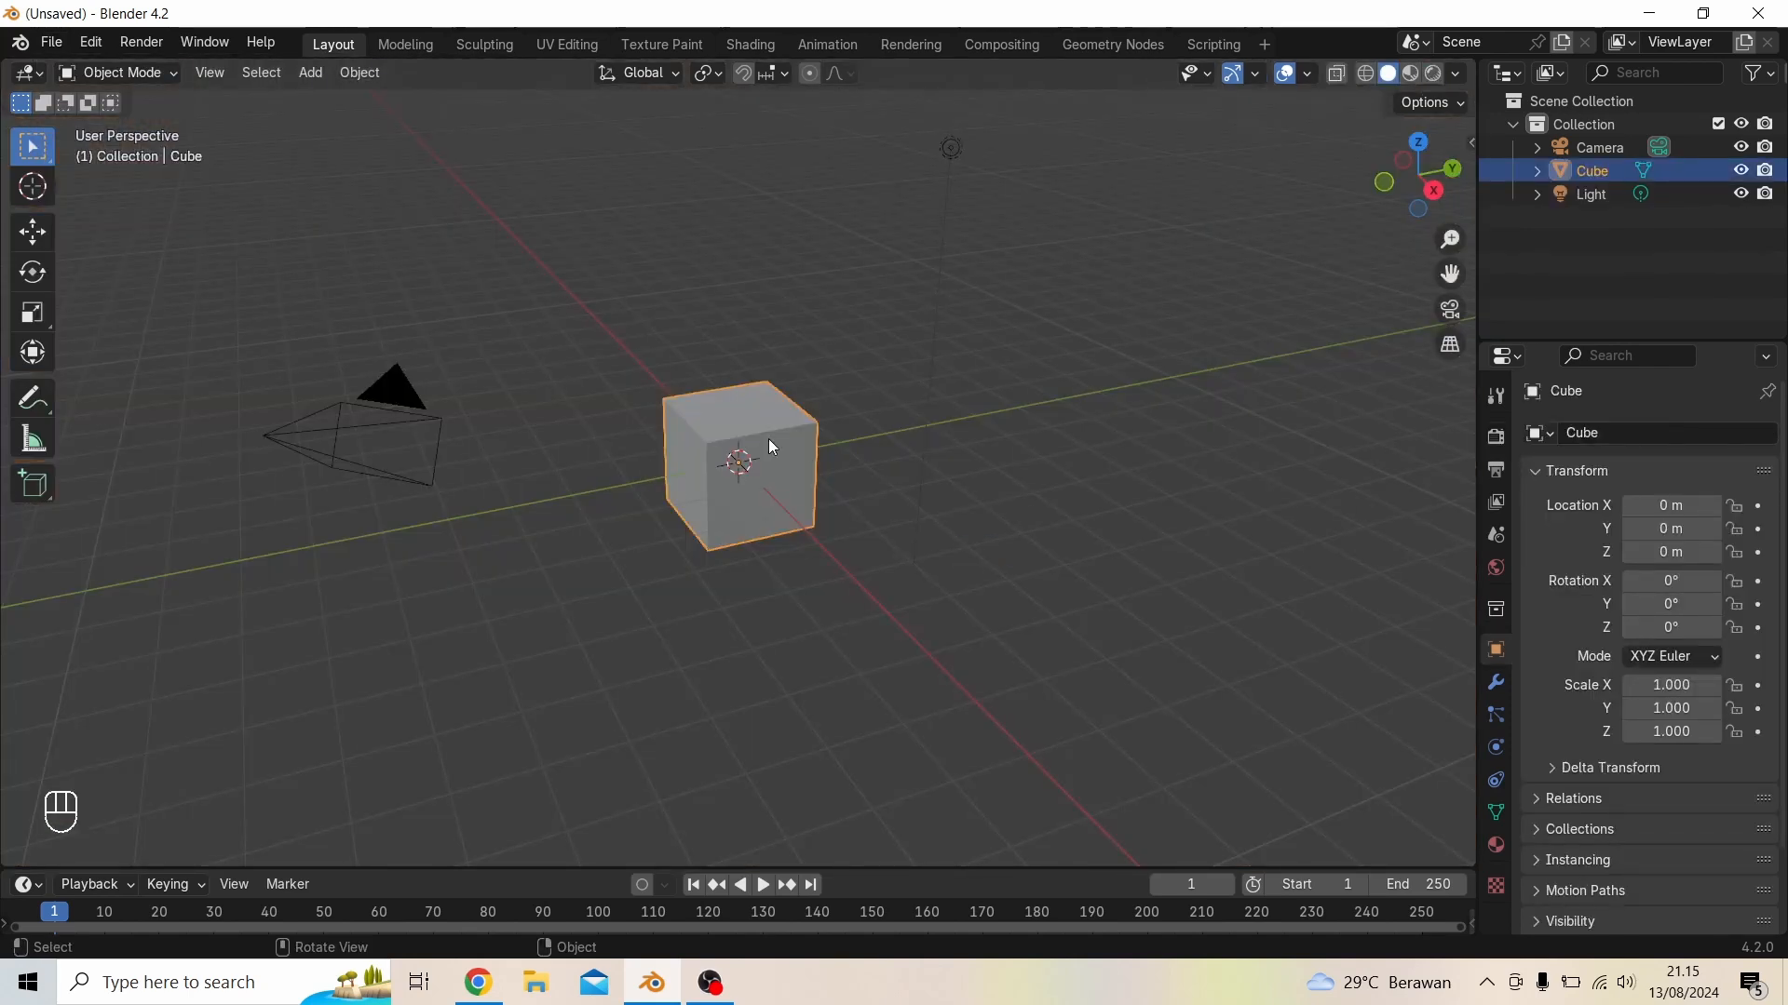
pyautogui.press('Delete')
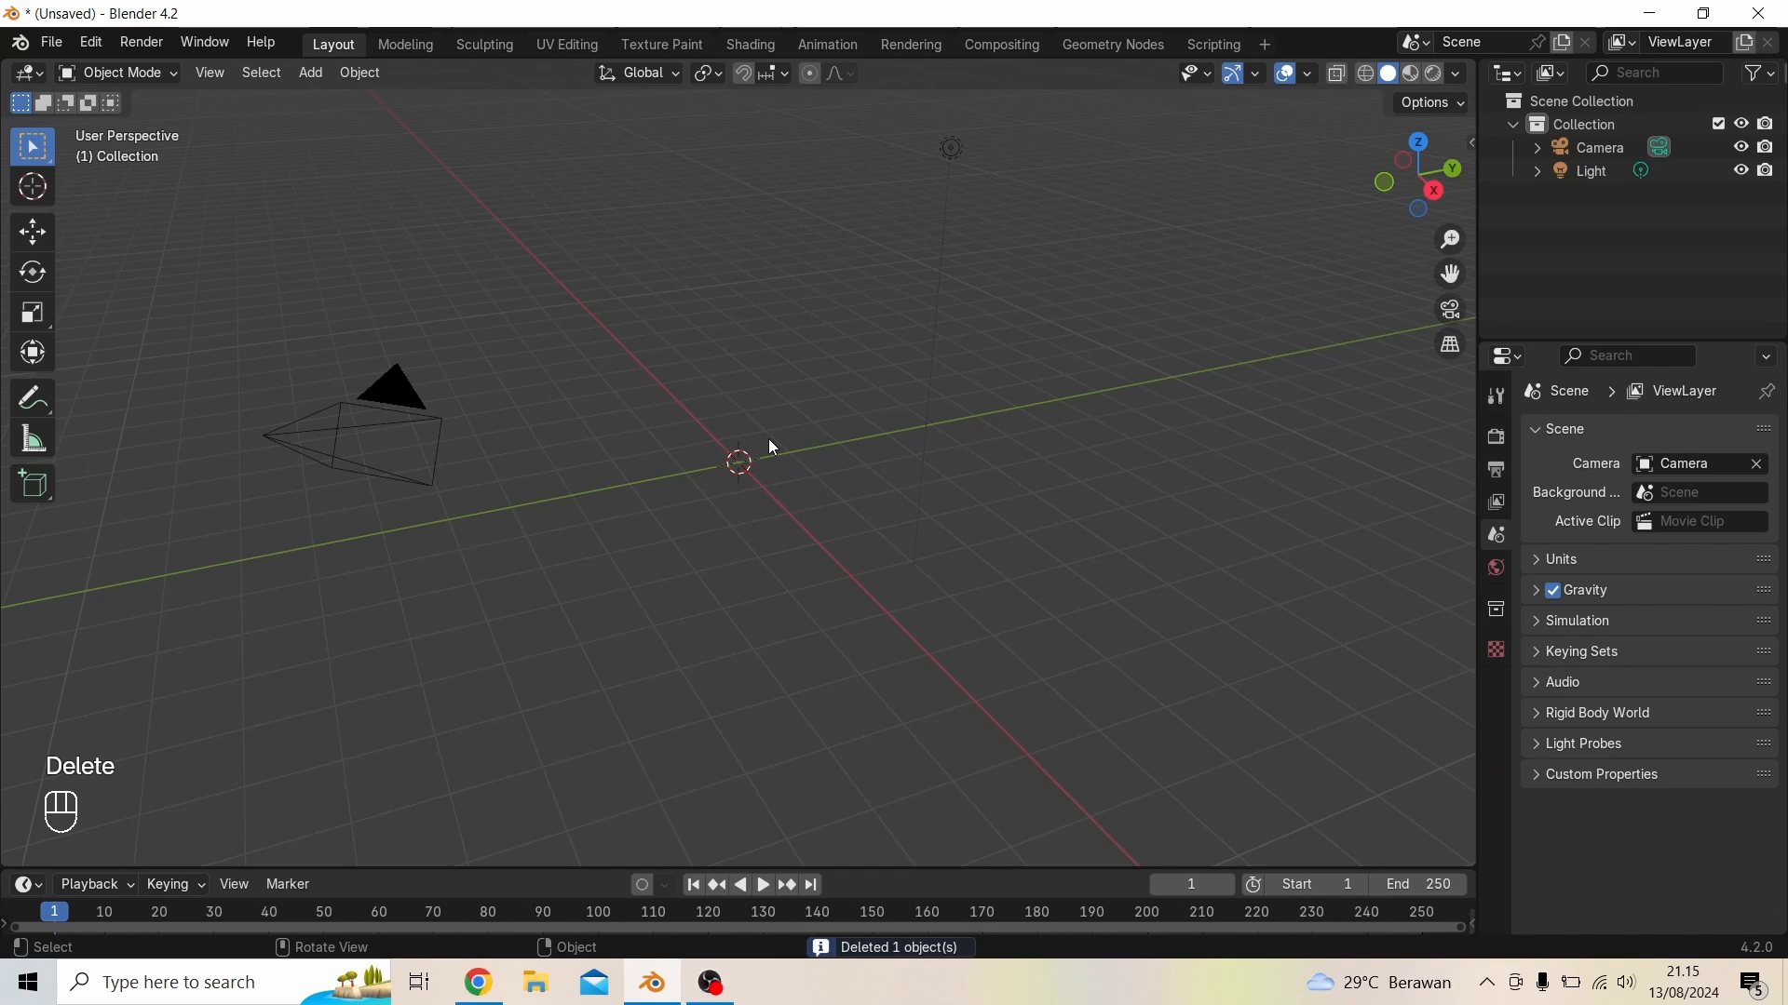
# Add a UV sphere mesh at the world origin
pyautogui.hotkey('shift', 'a')
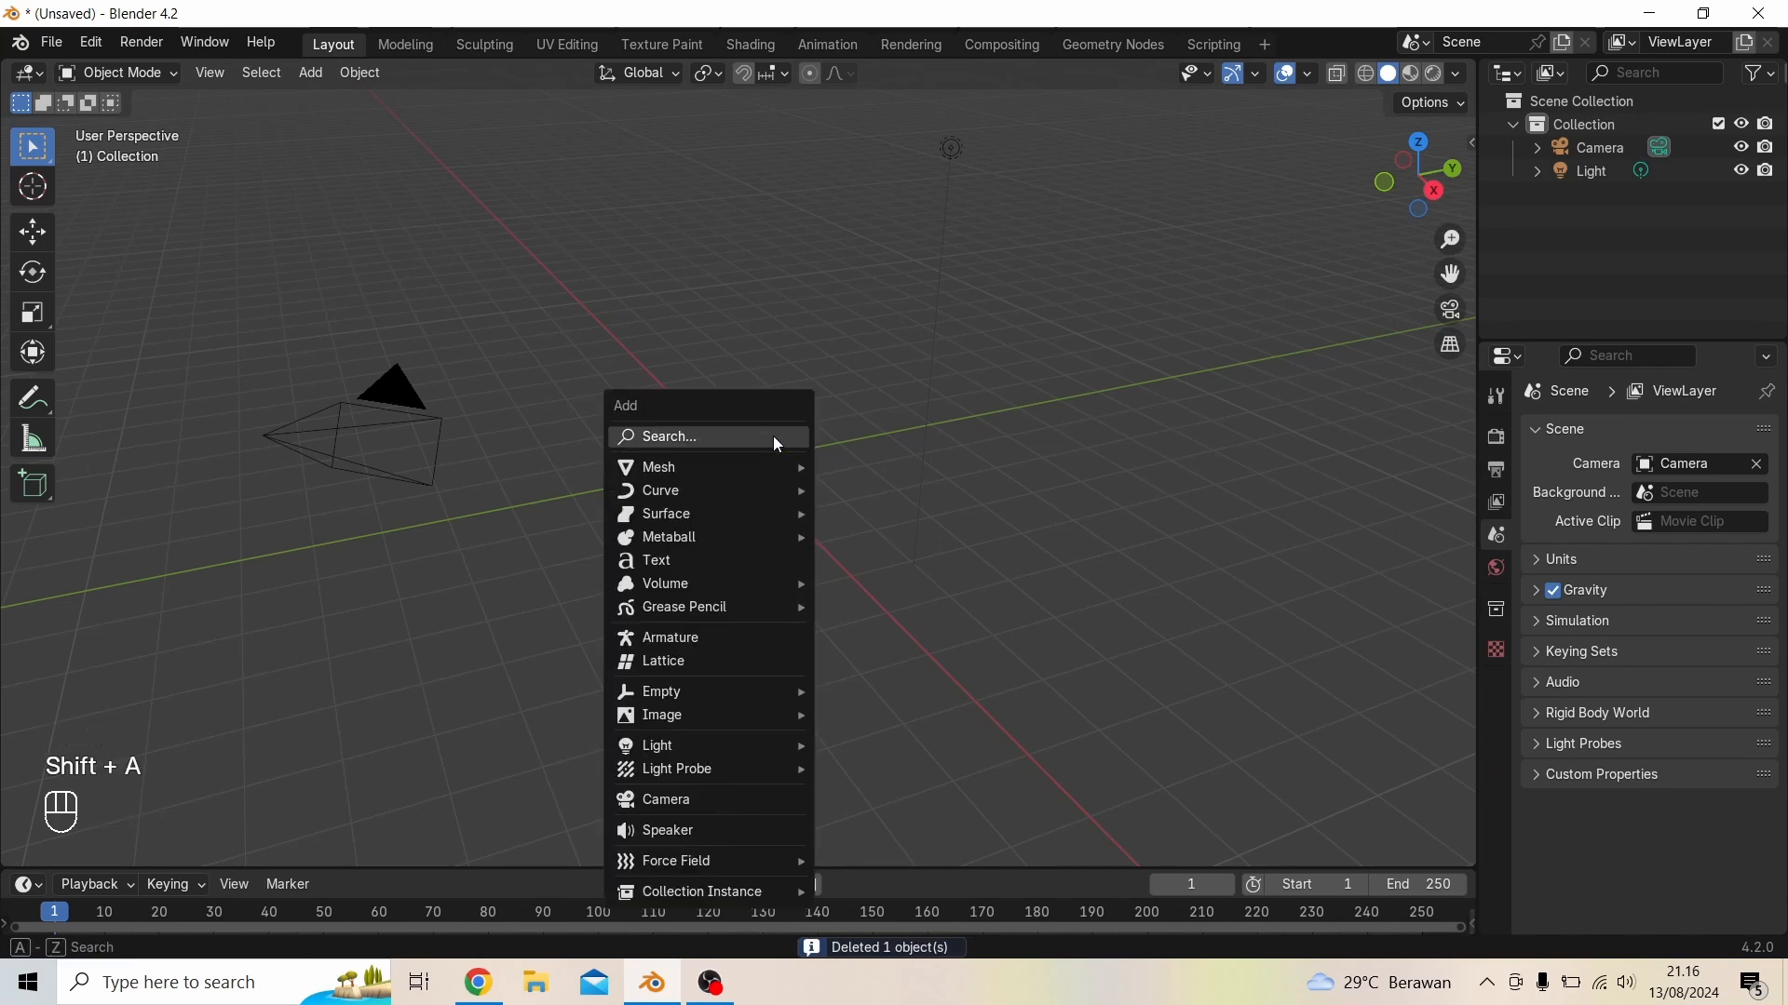
pyautogui.moveTo(742, 480)
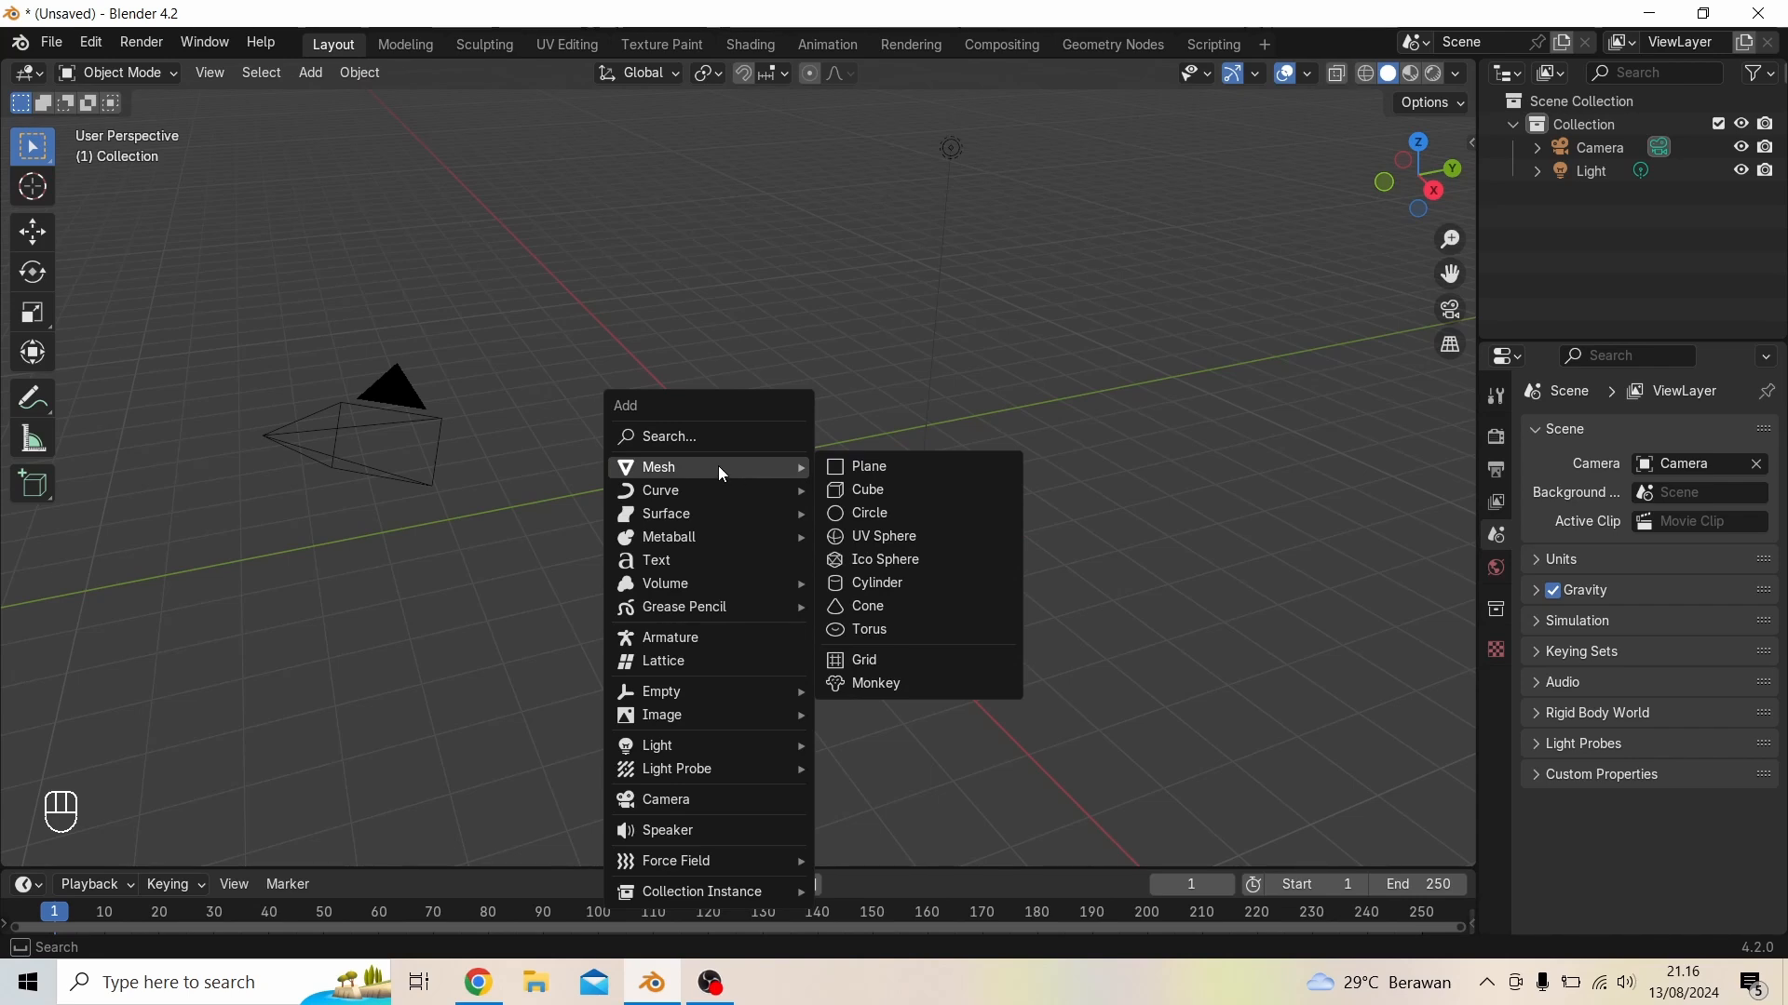
pyautogui.click(795, 378)
pyautogui.hotkey('shift', 'a')
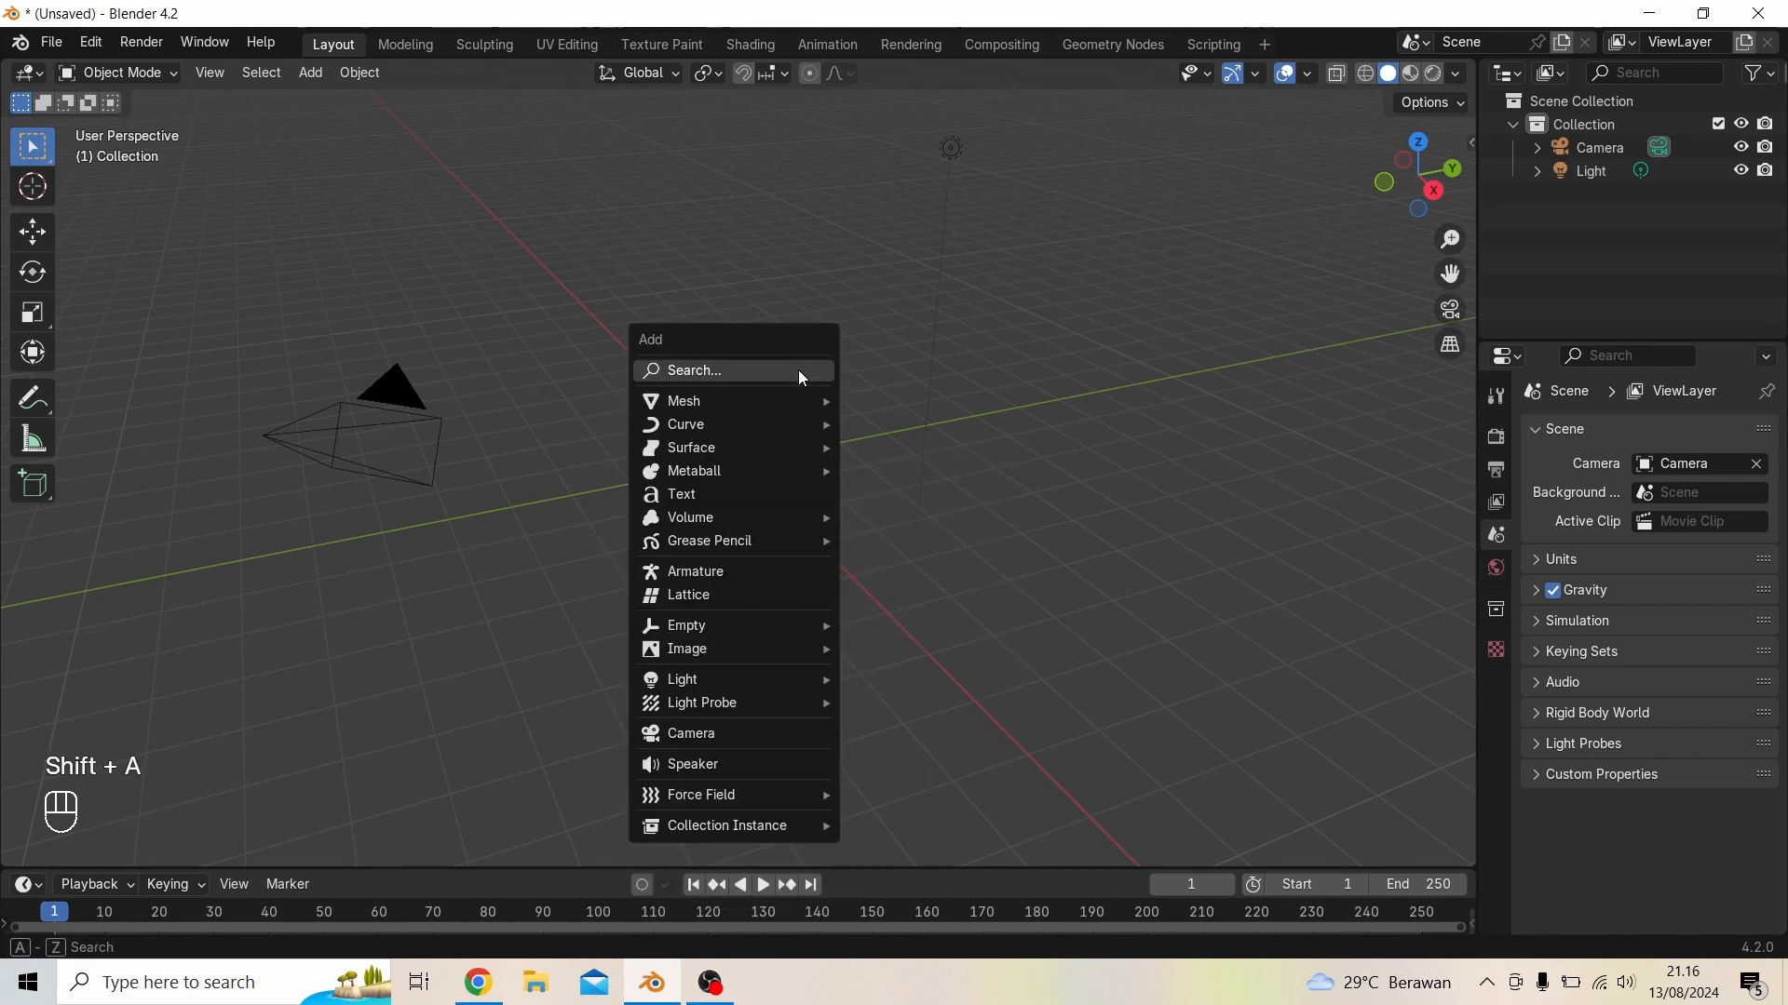
pyautogui.moveTo(750, 415)
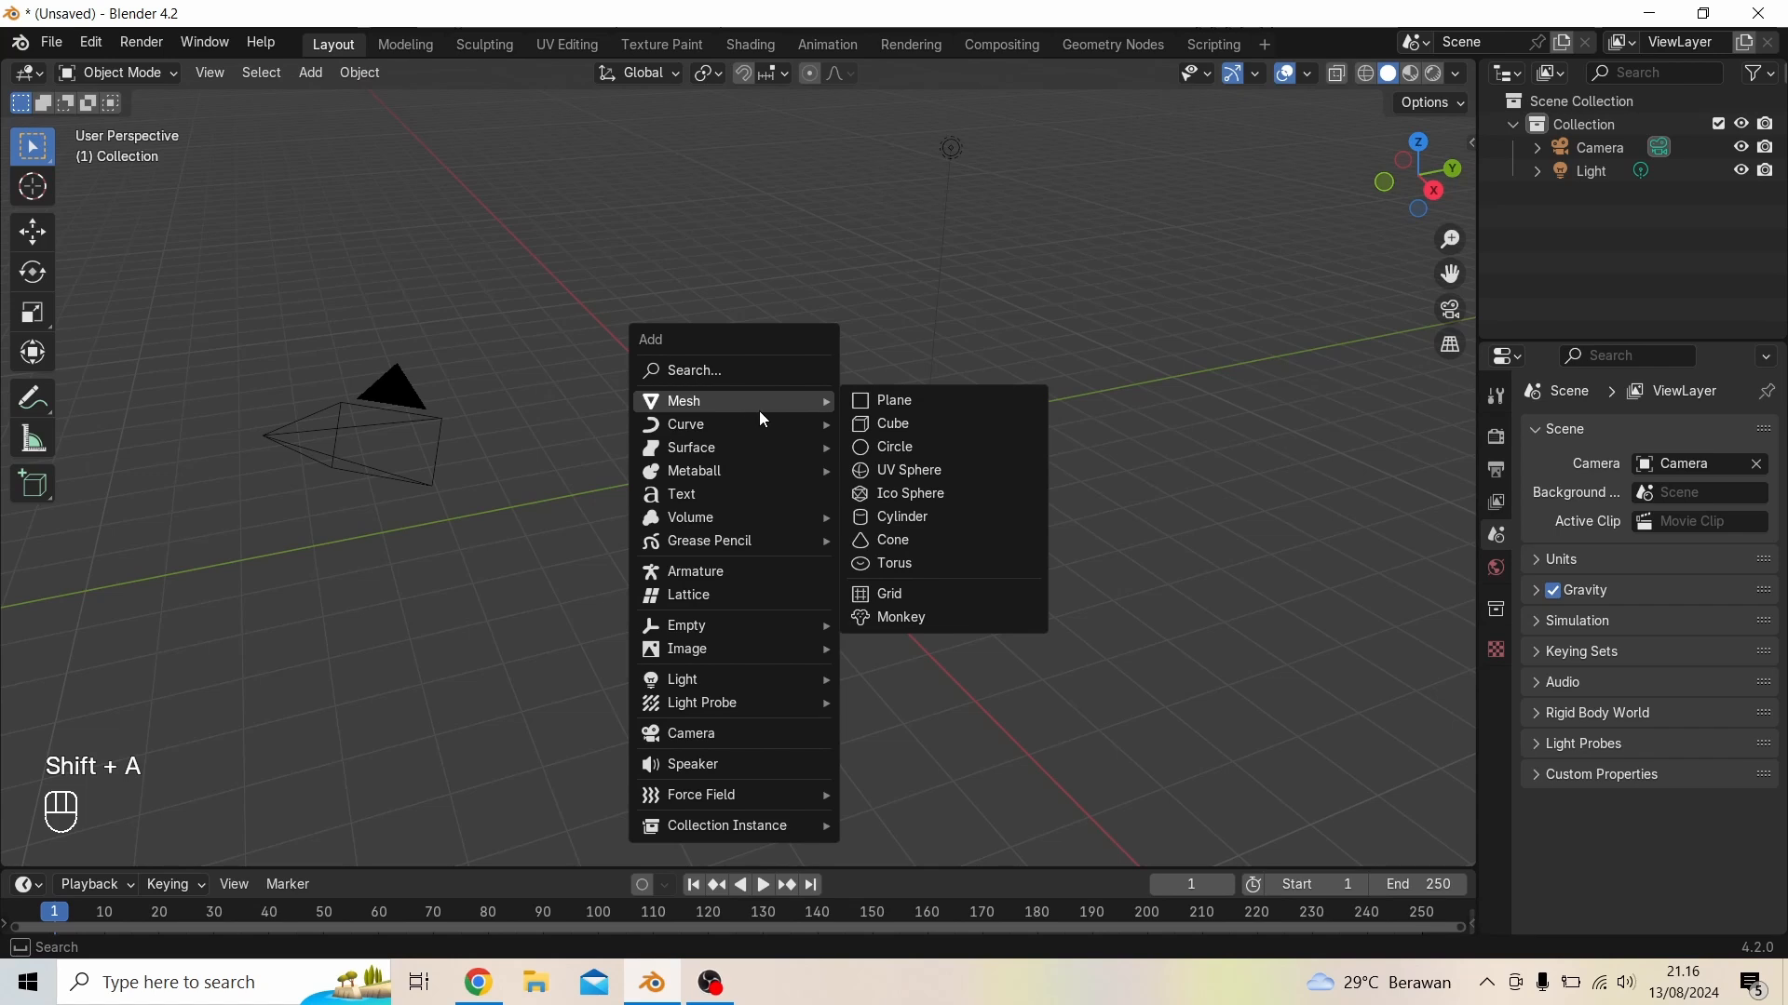
pyautogui.click(924, 477)
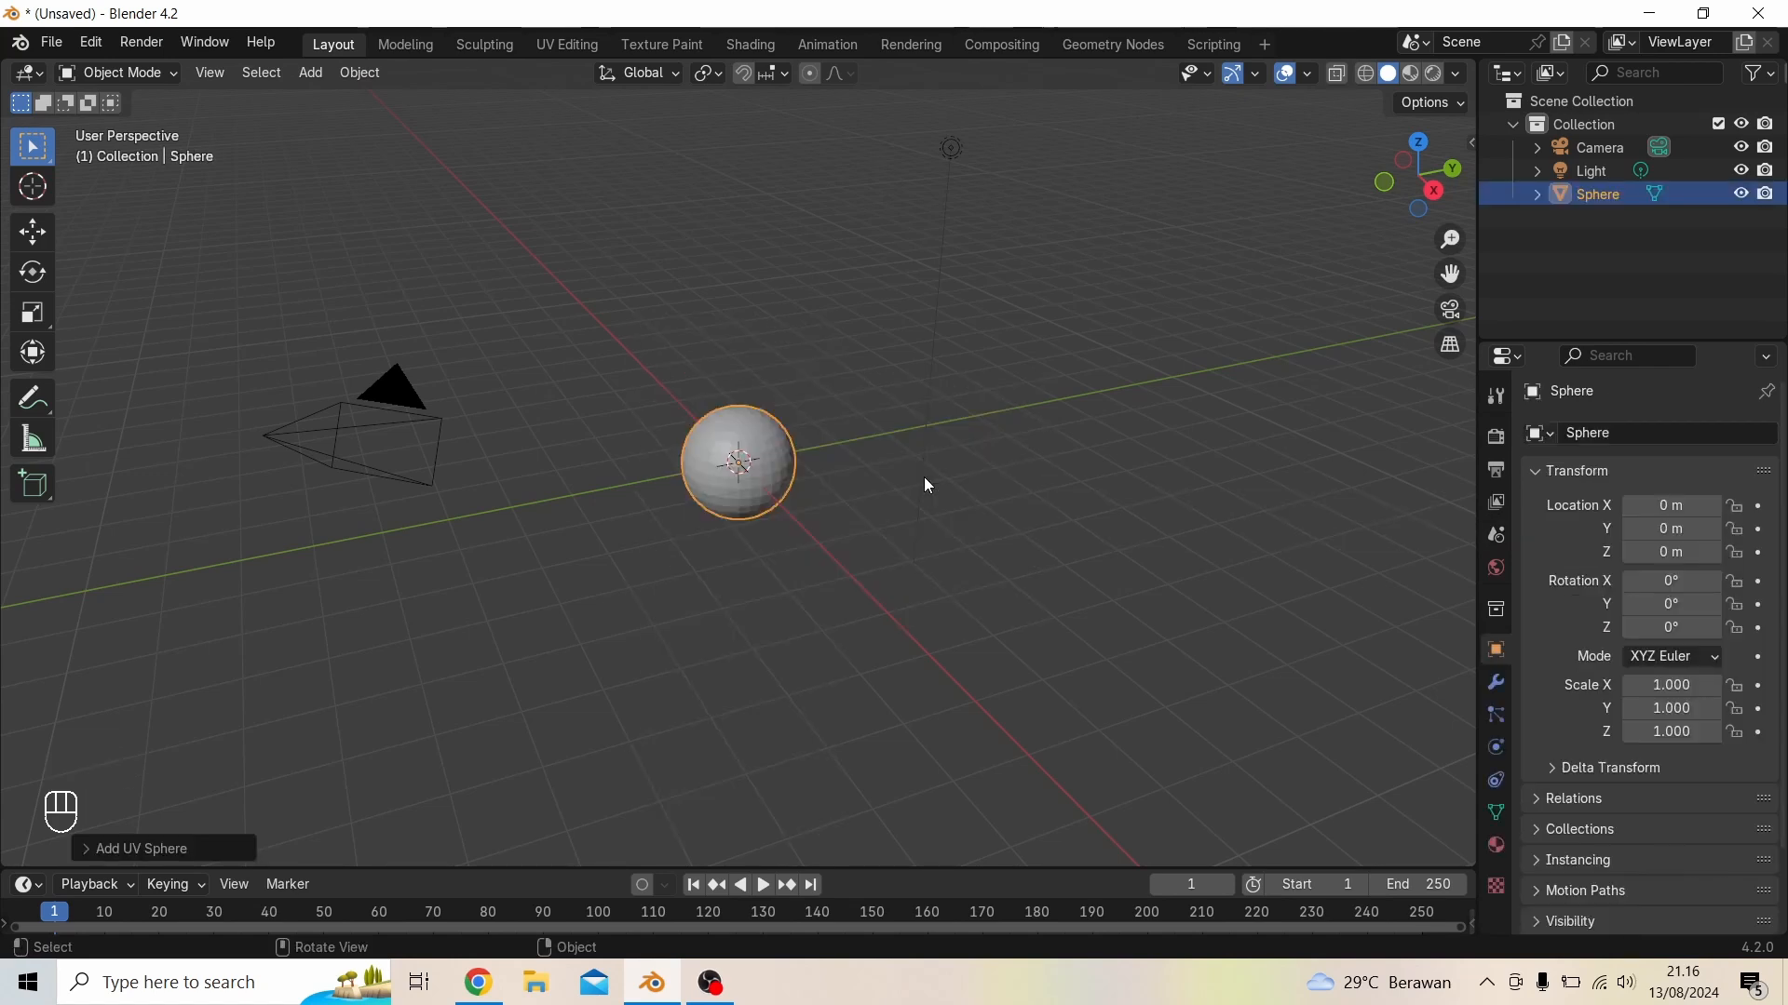
# Add a Subdivision Surface modifier to the sphere
pyautogui.scroll(5, 836, 570)
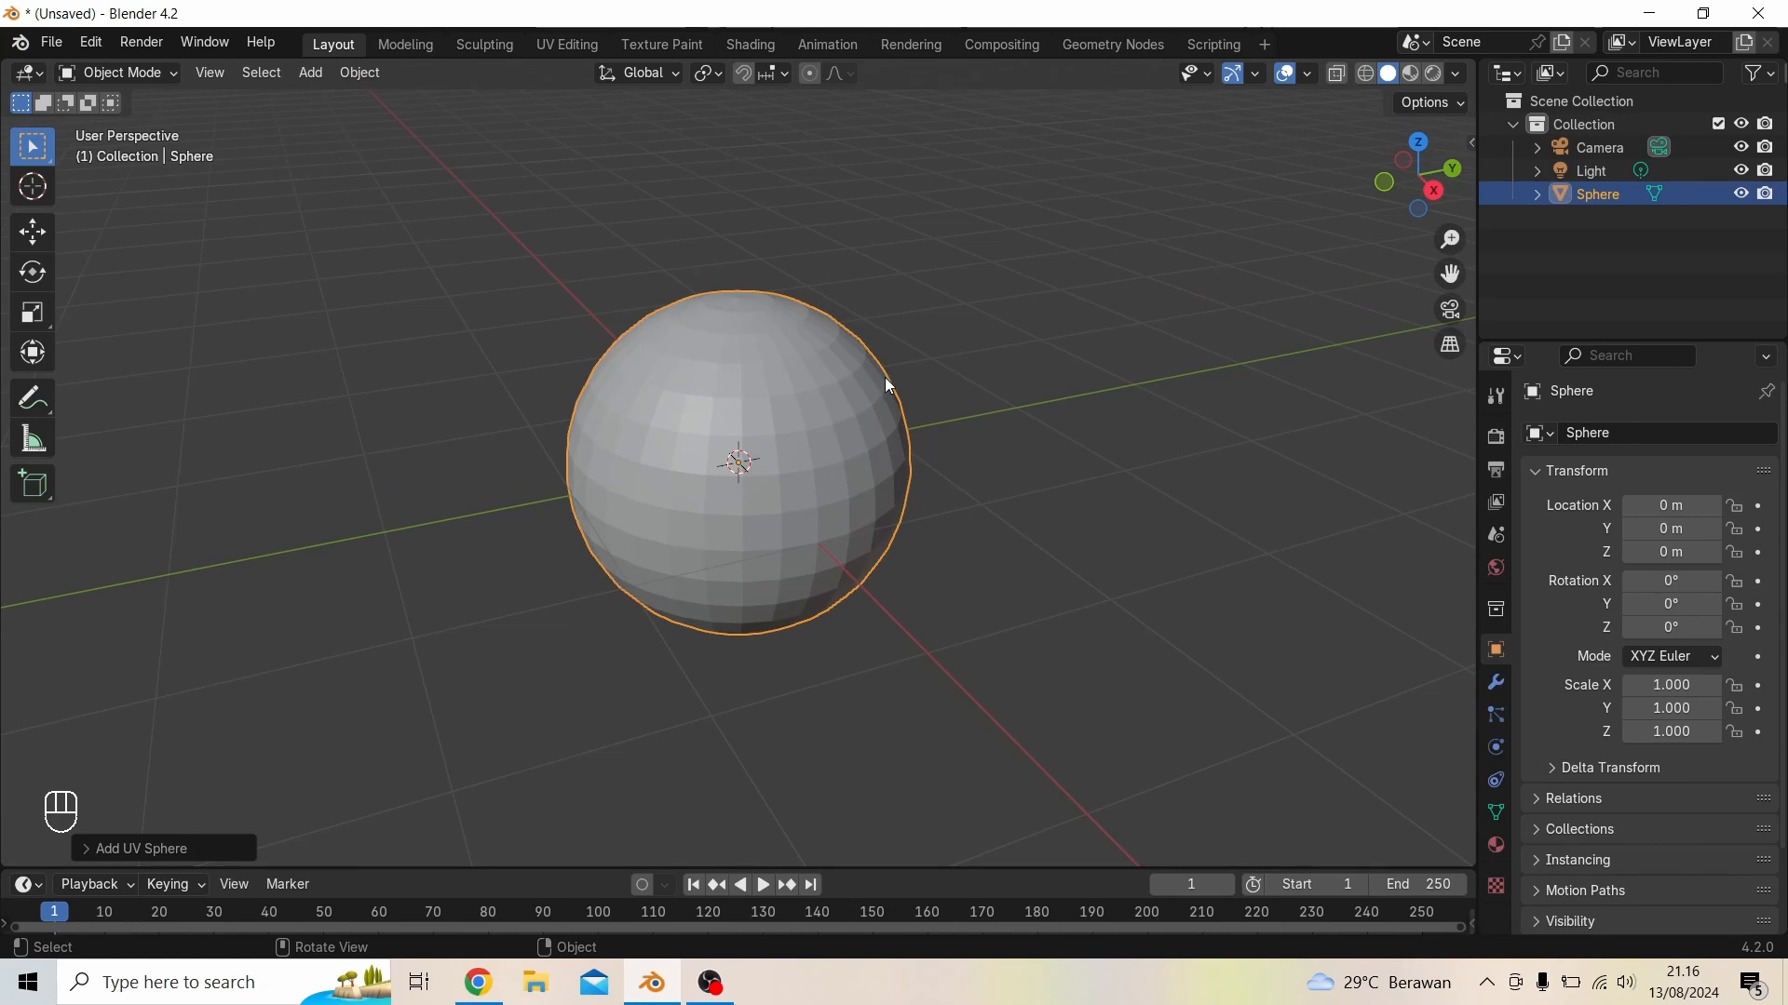
pyautogui.moveTo(918, 479); pyautogui.dragTo(835, 456, button='middle')
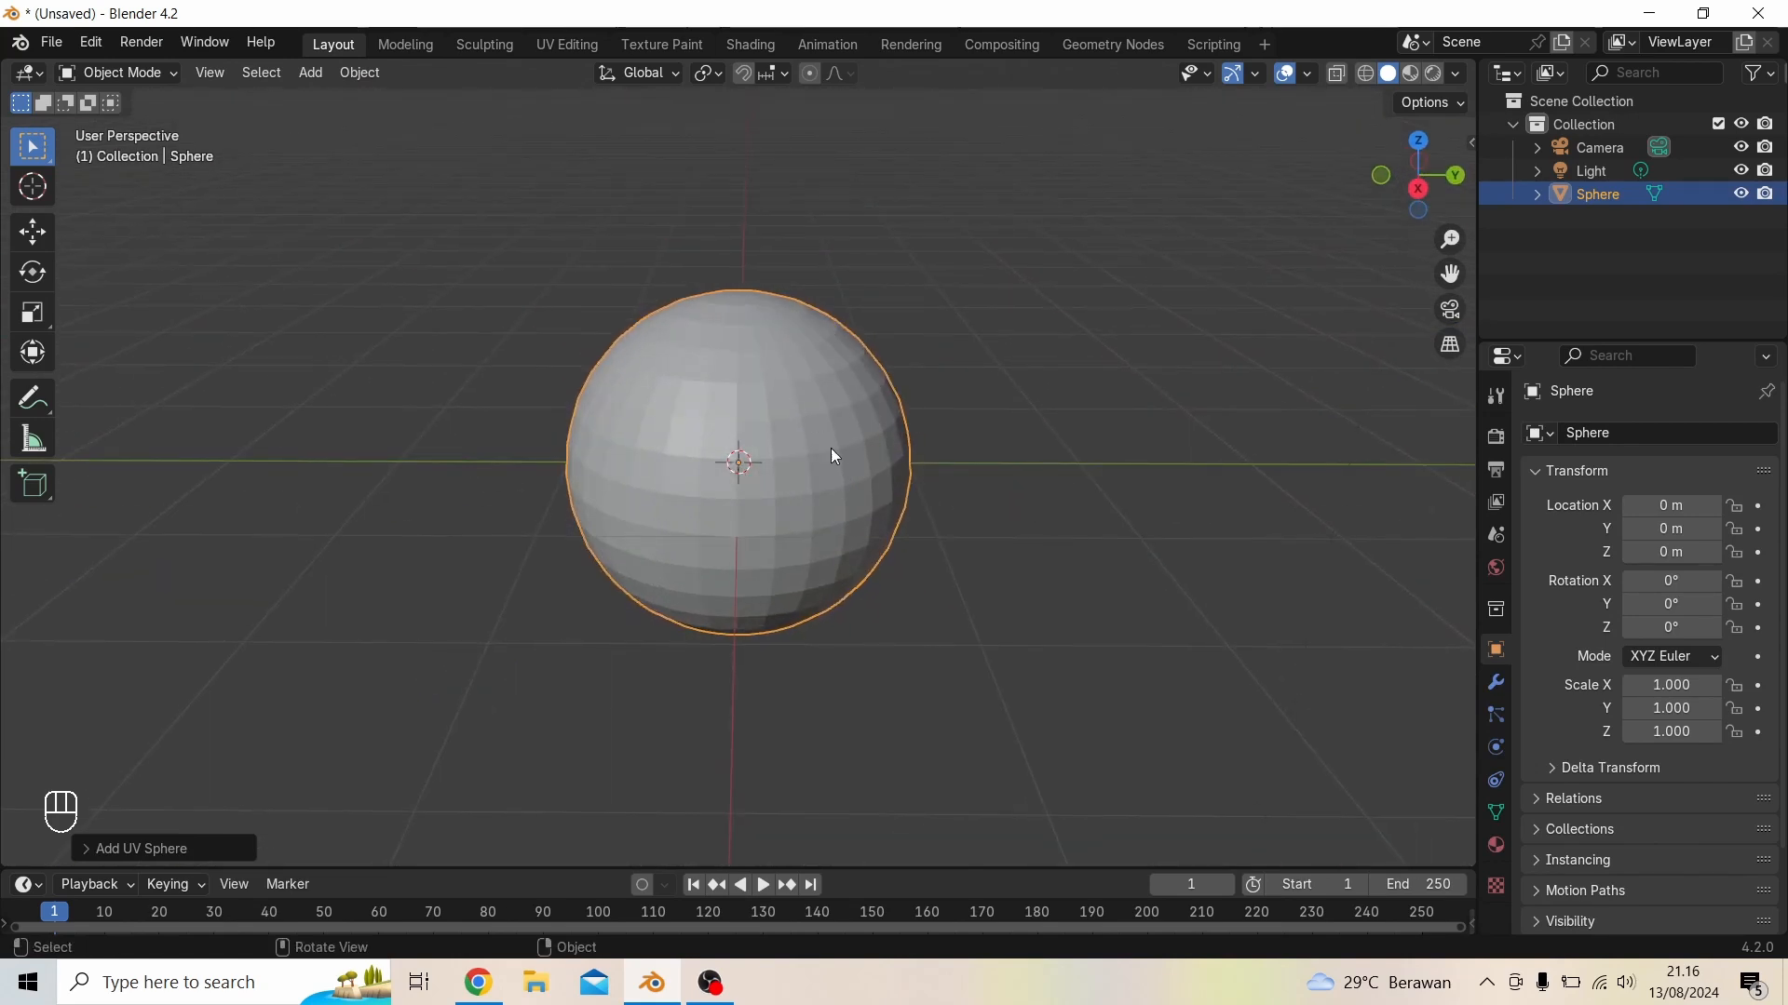
pyautogui.scroll(4, 835, 456)
pyautogui.scroll(-4, 959, 527)
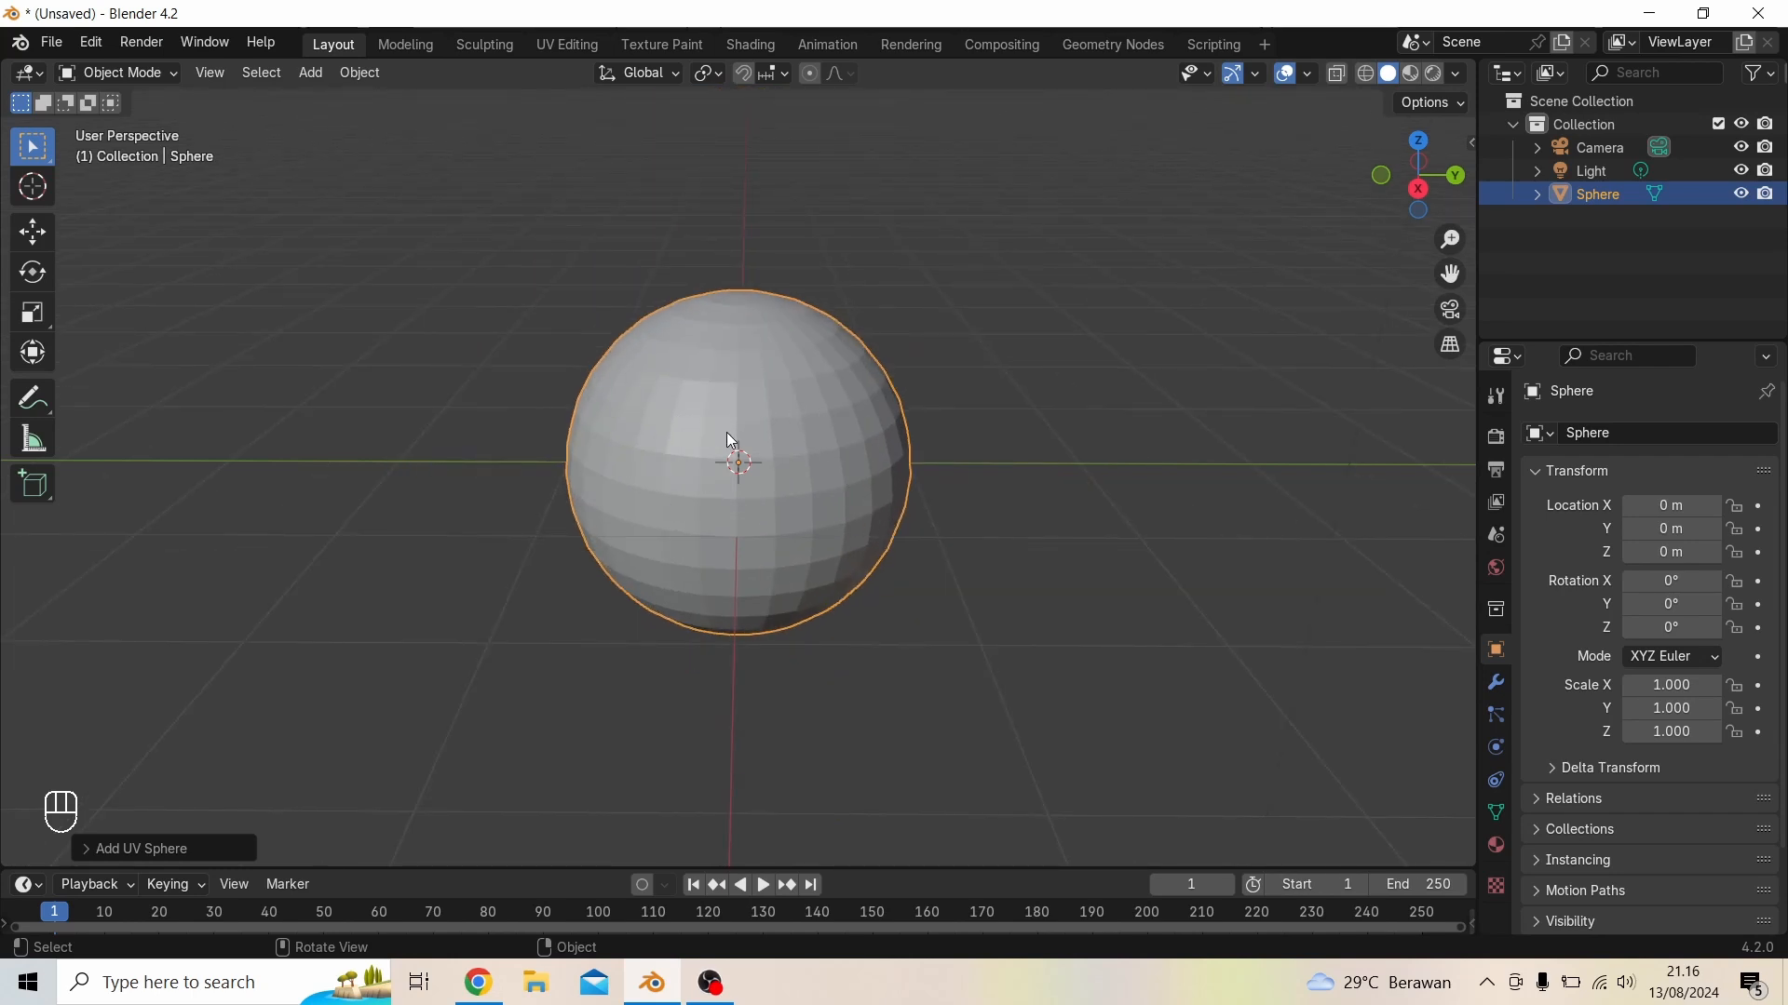
pyautogui.click(1499, 689)
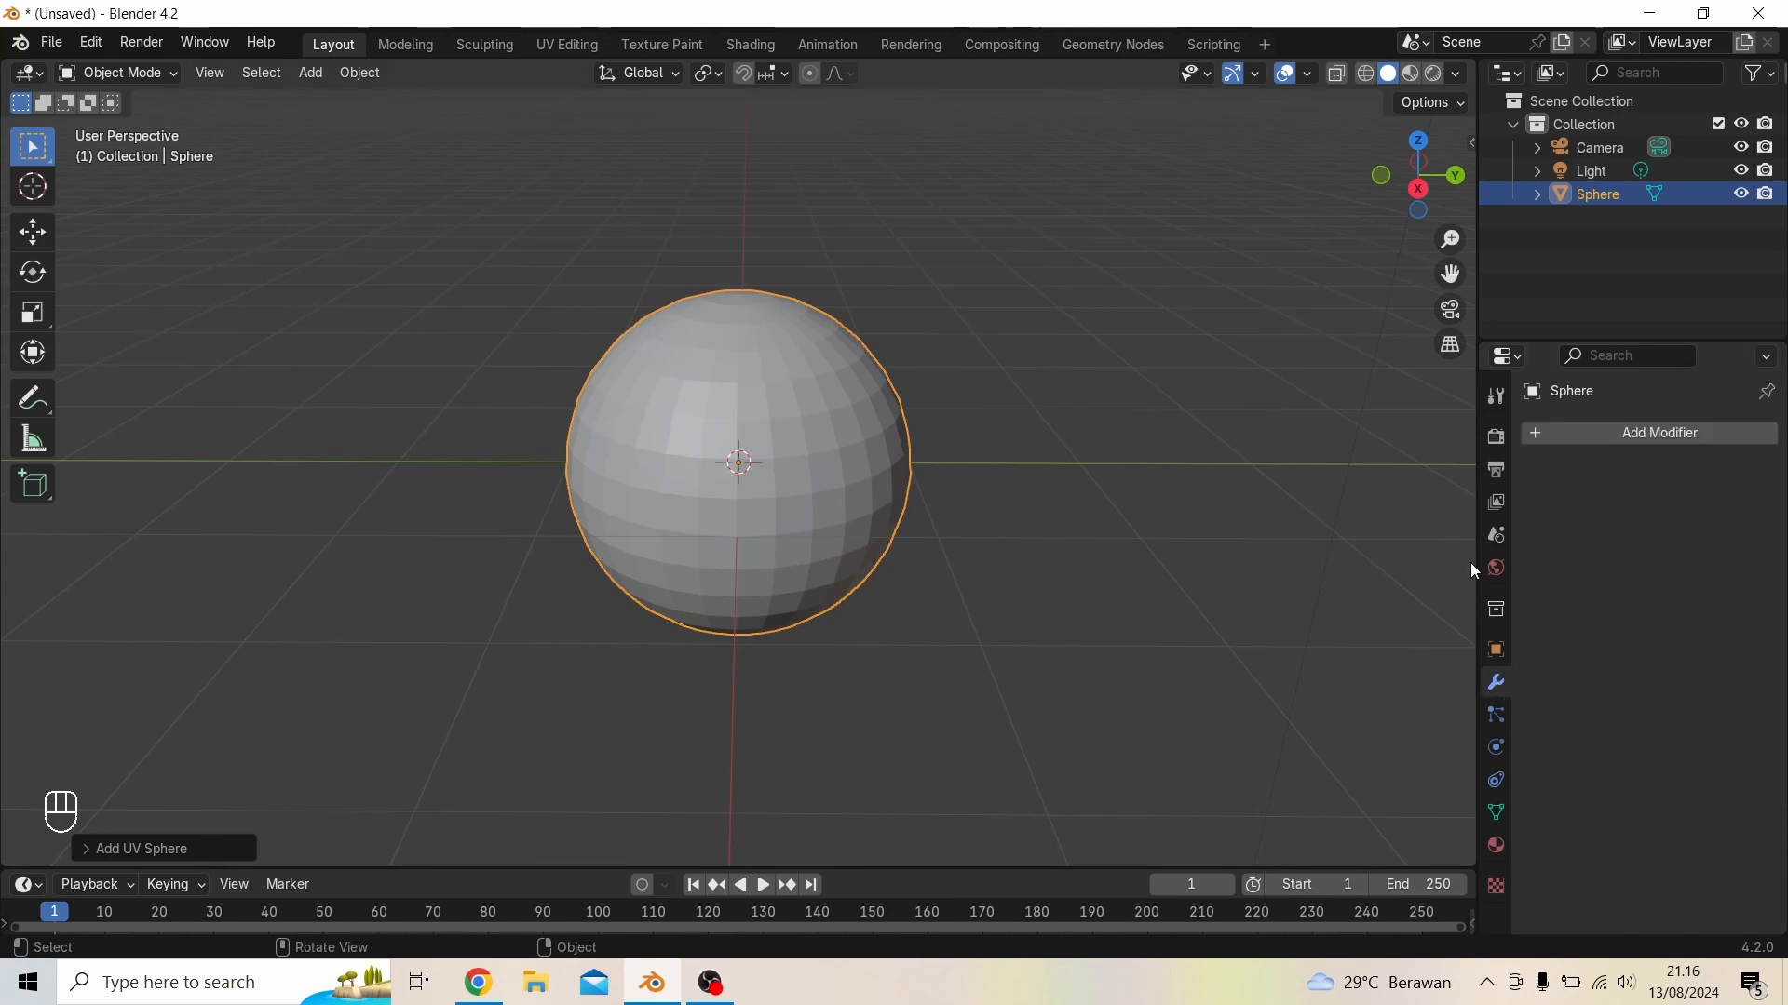
pyautogui.click(1680, 435)
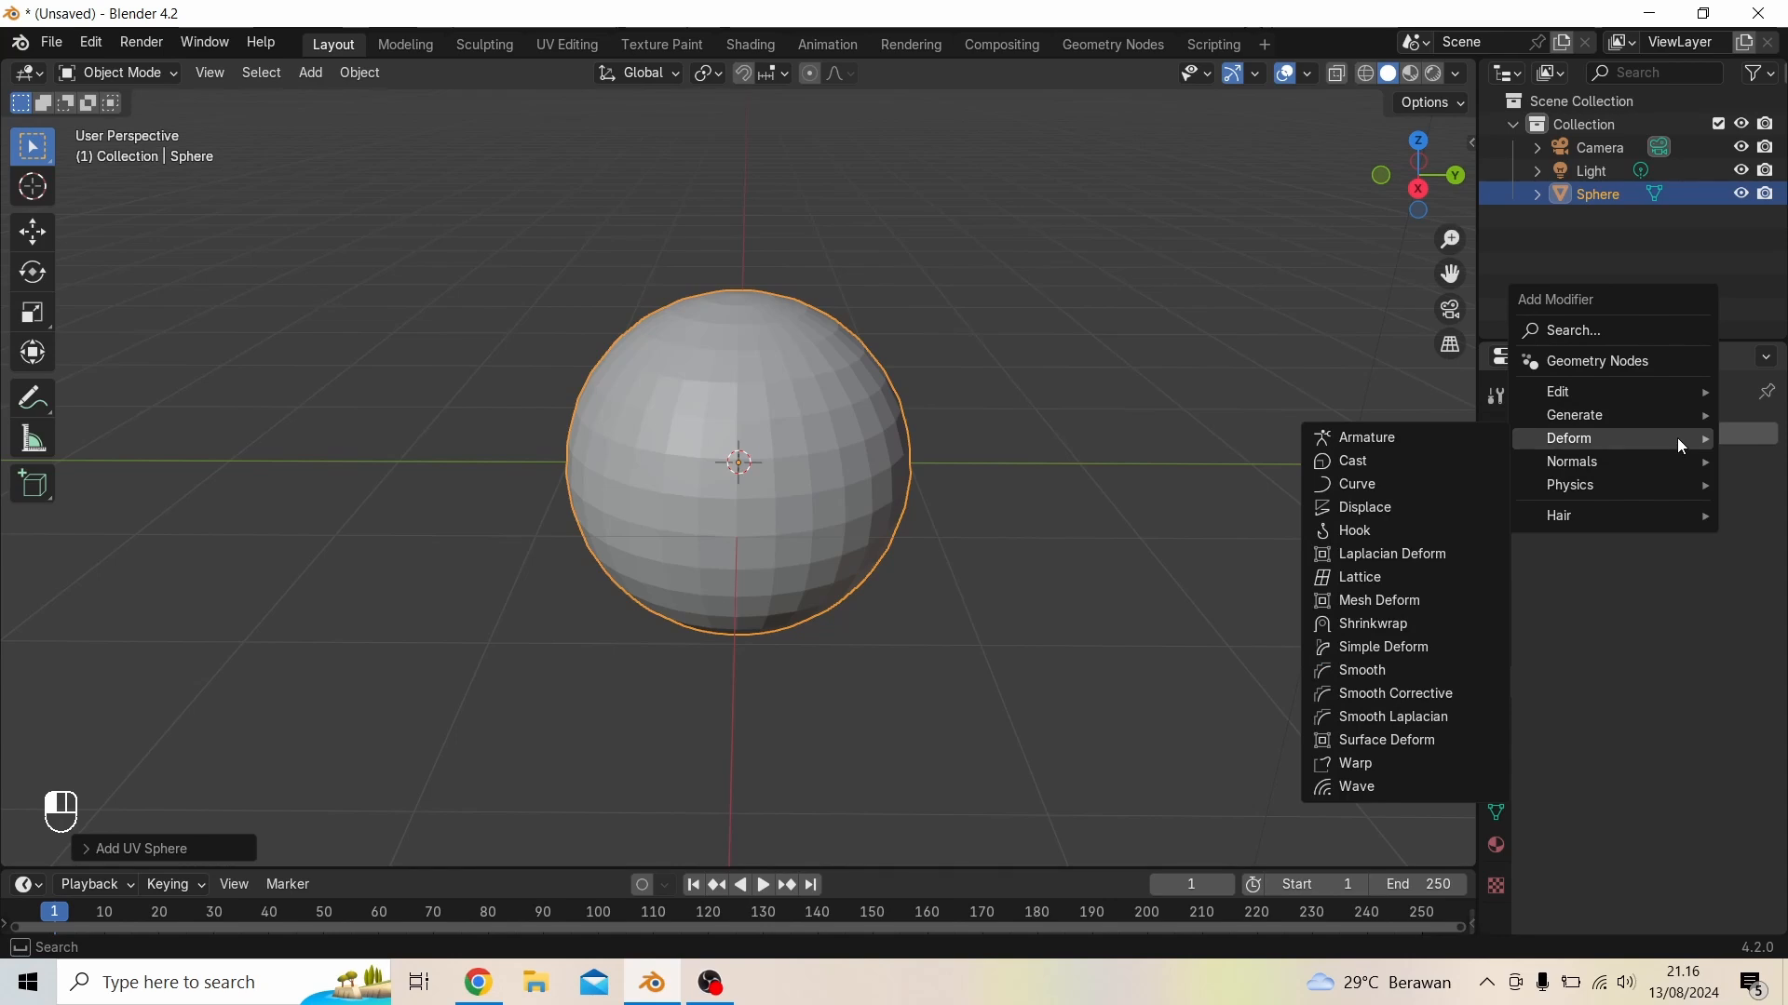
pyautogui.moveTo(1556, 428)
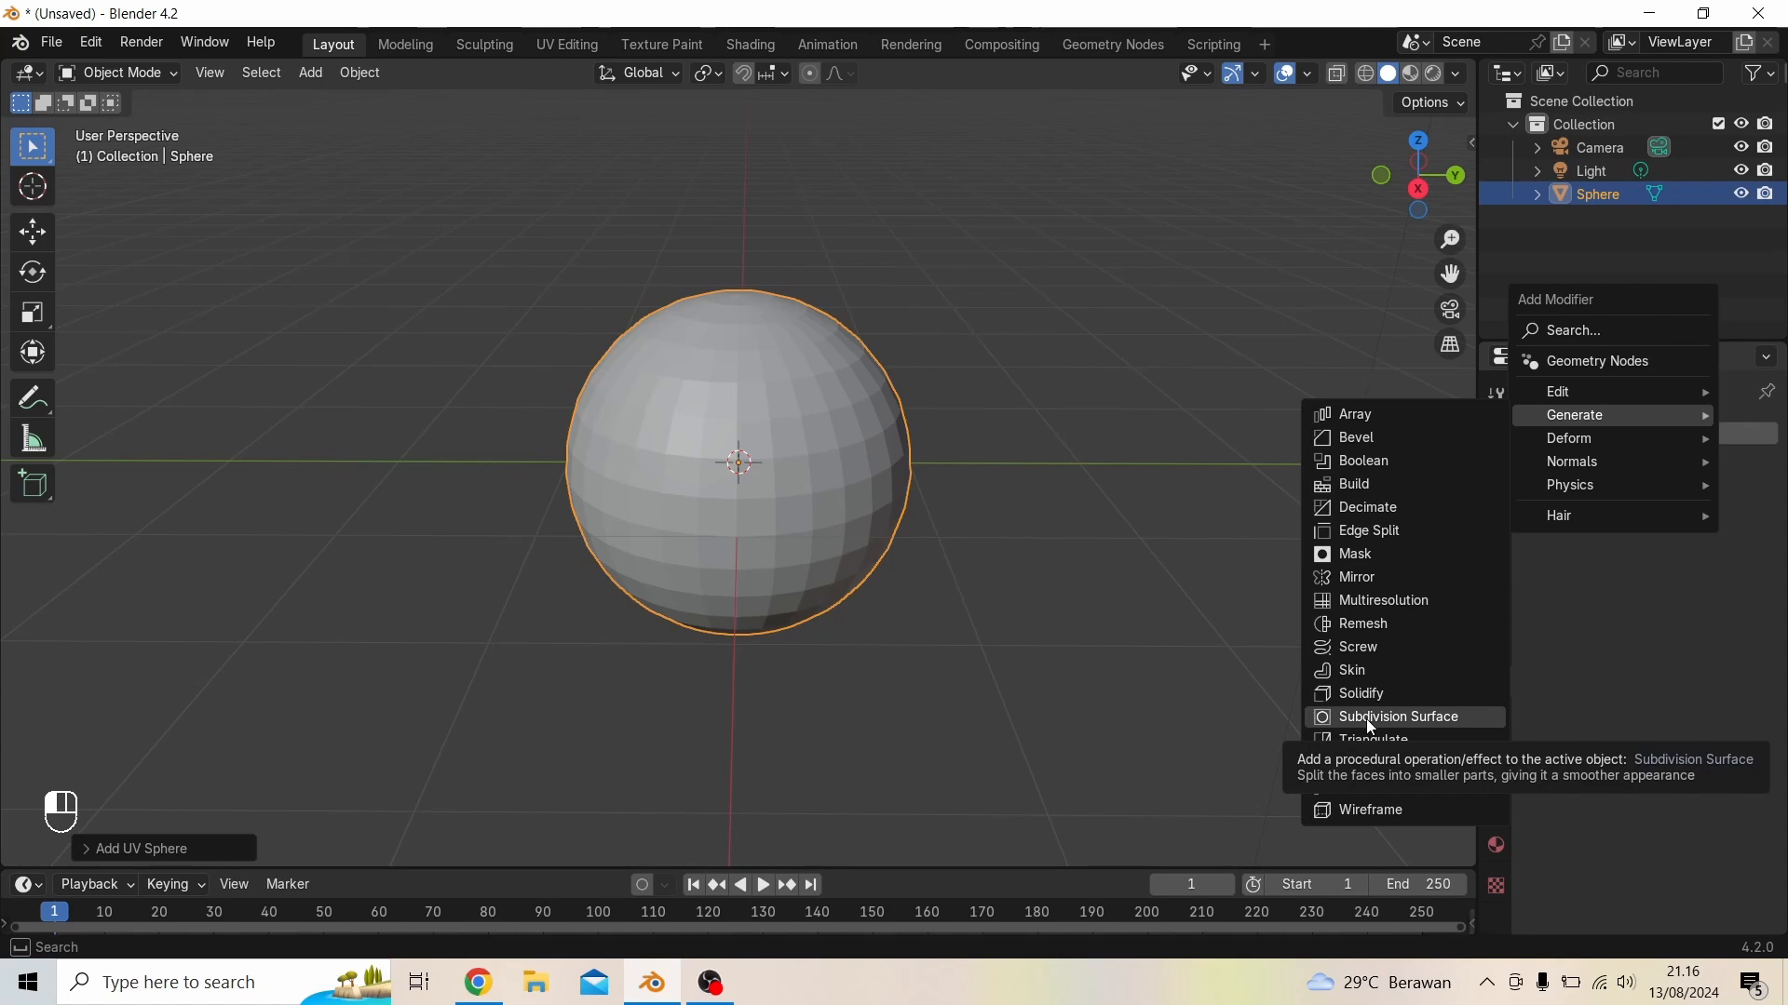
pyautogui.click(1419, 718)
# Widen the Properties editor and raise the Subdivision modifier's viewport levels to 3
pyautogui.scroll(2, 752, 461)
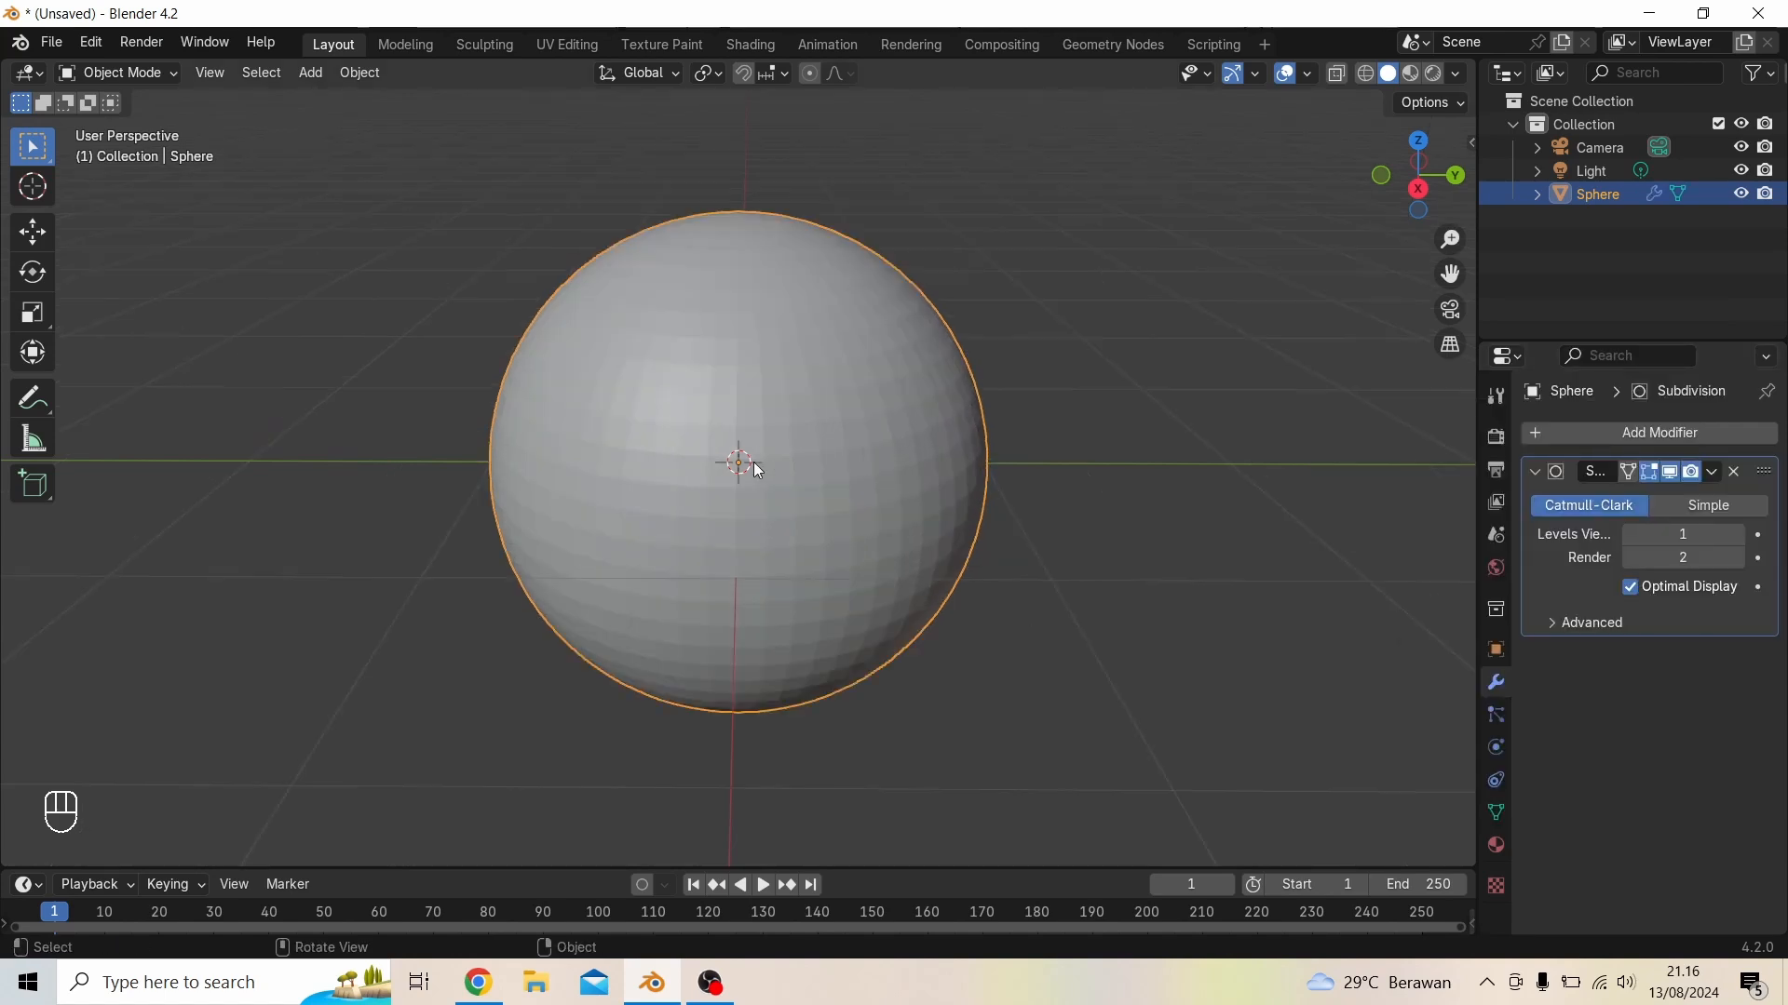
pyautogui.scroll(3, 753, 462)
pyautogui.scroll(-3, 745, 420)
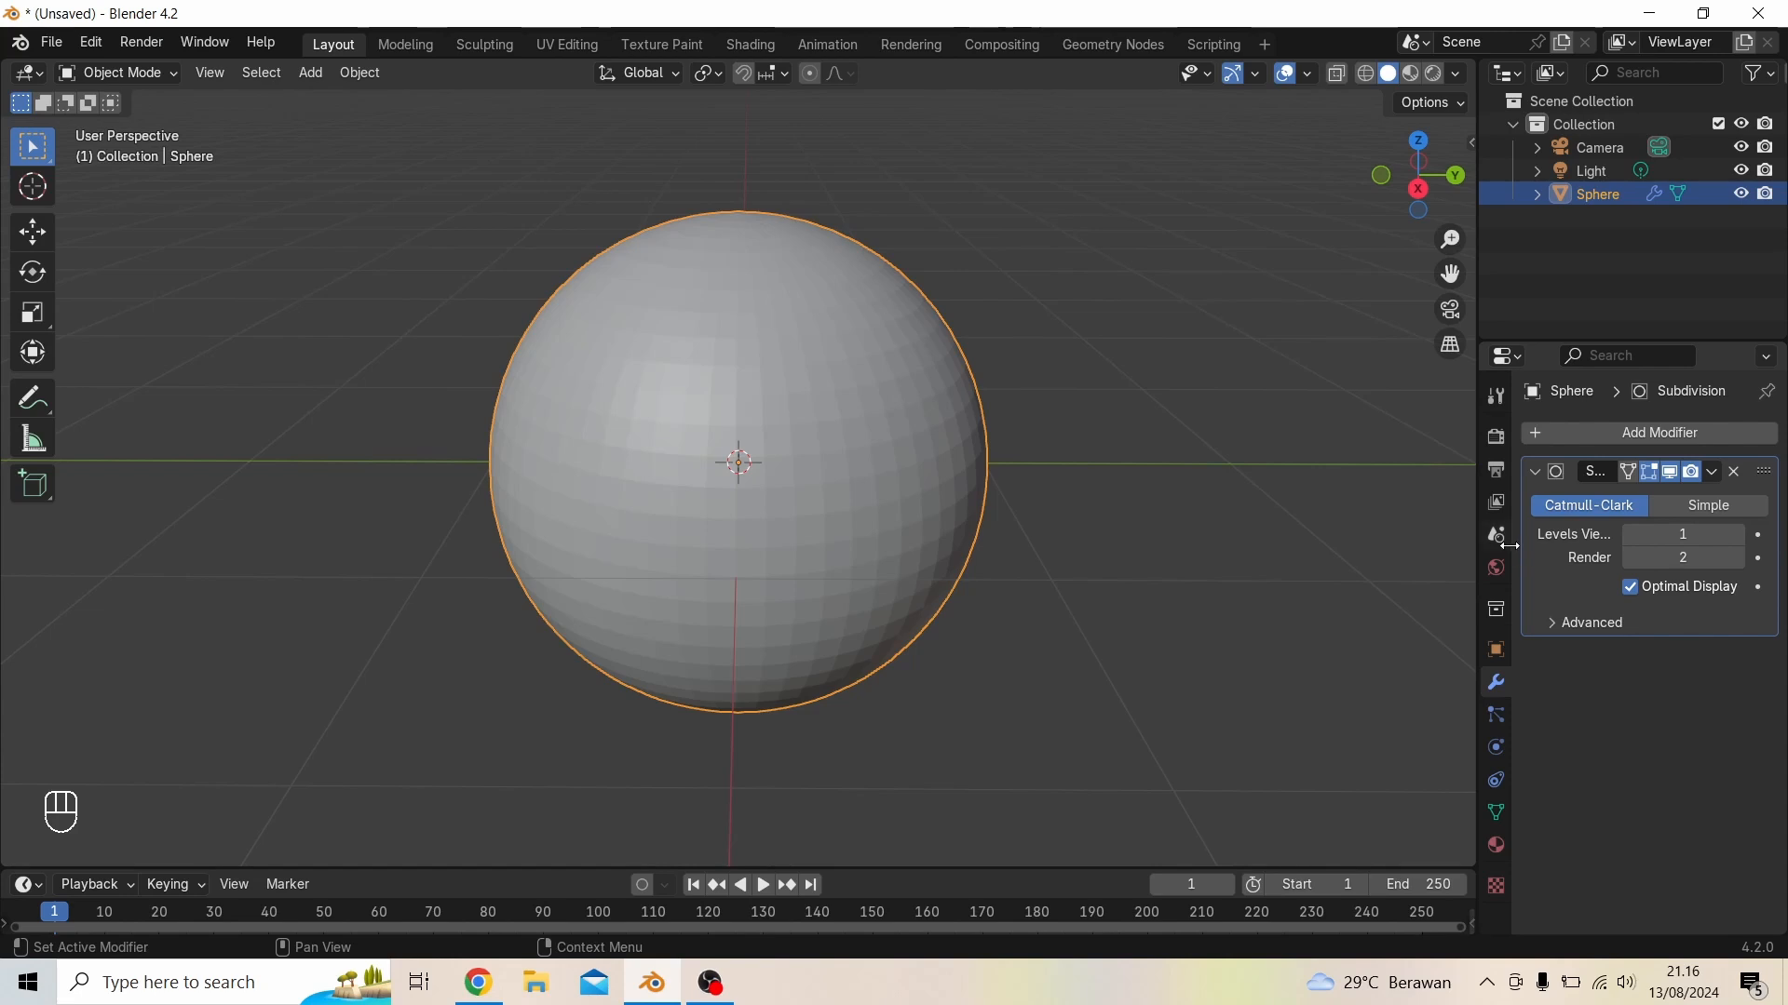
pyautogui.moveTo(1509, 546); pyautogui.dragTo(1392, 540)
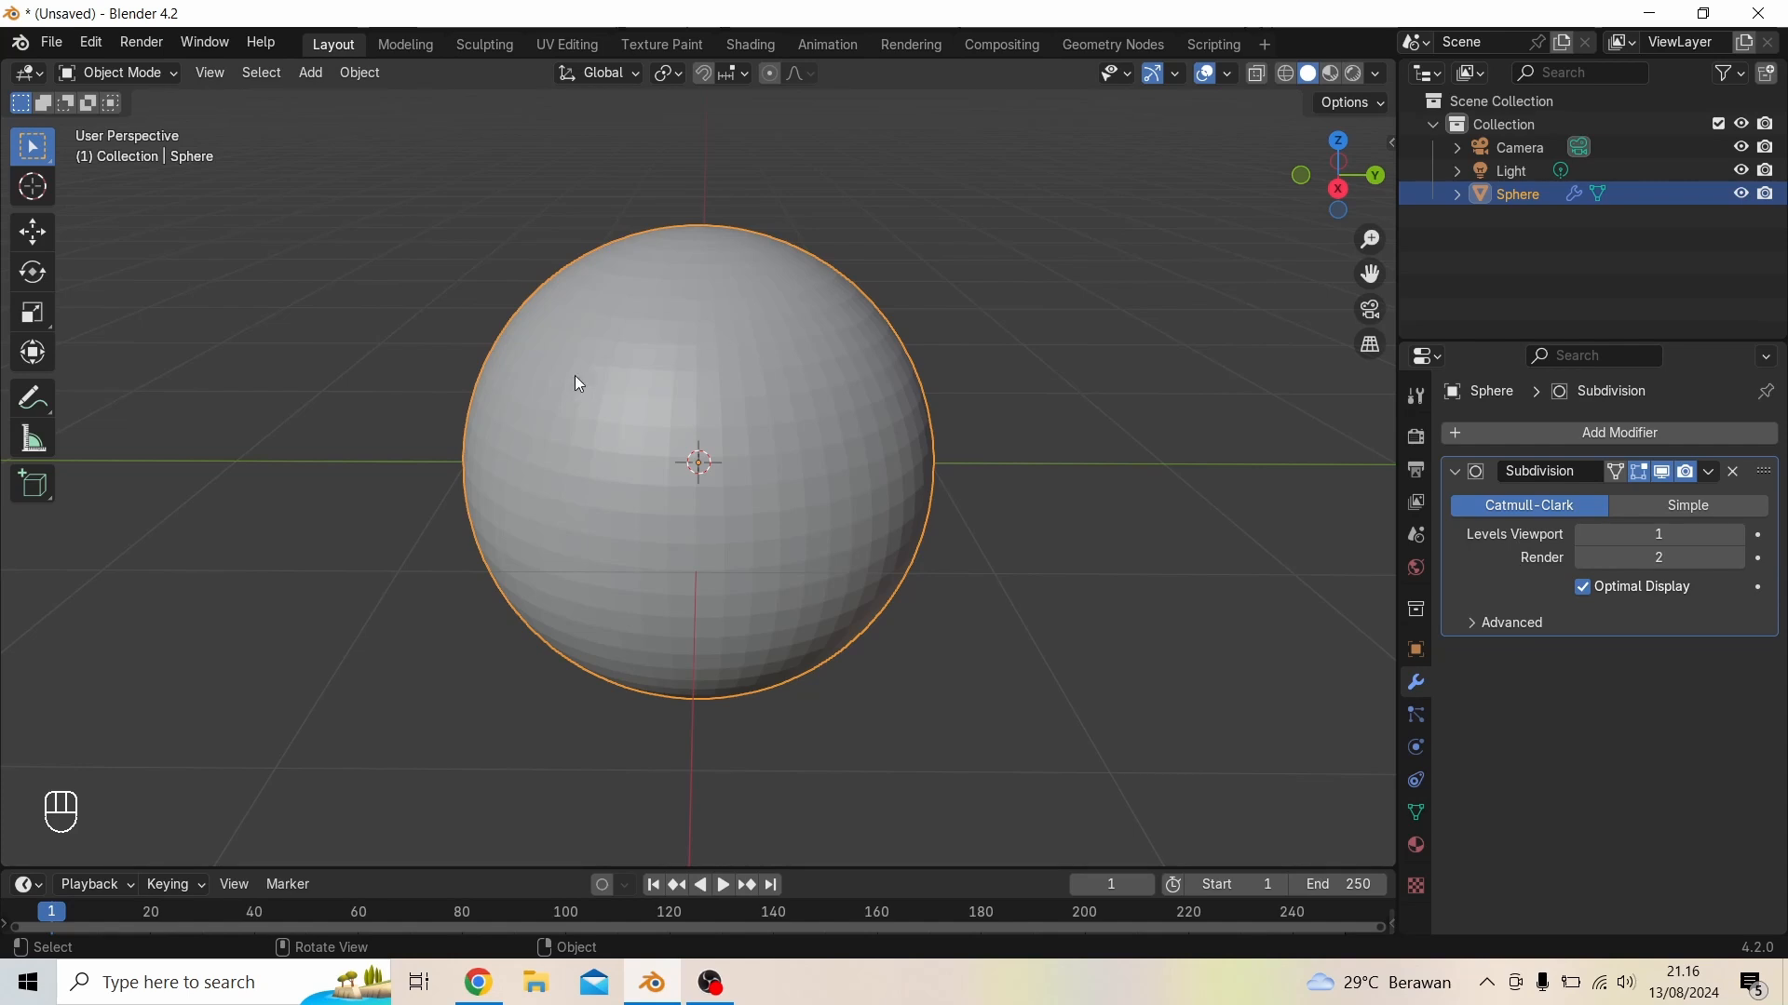
pyautogui.click(1738, 534)
pyautogui.click(1737, 535)
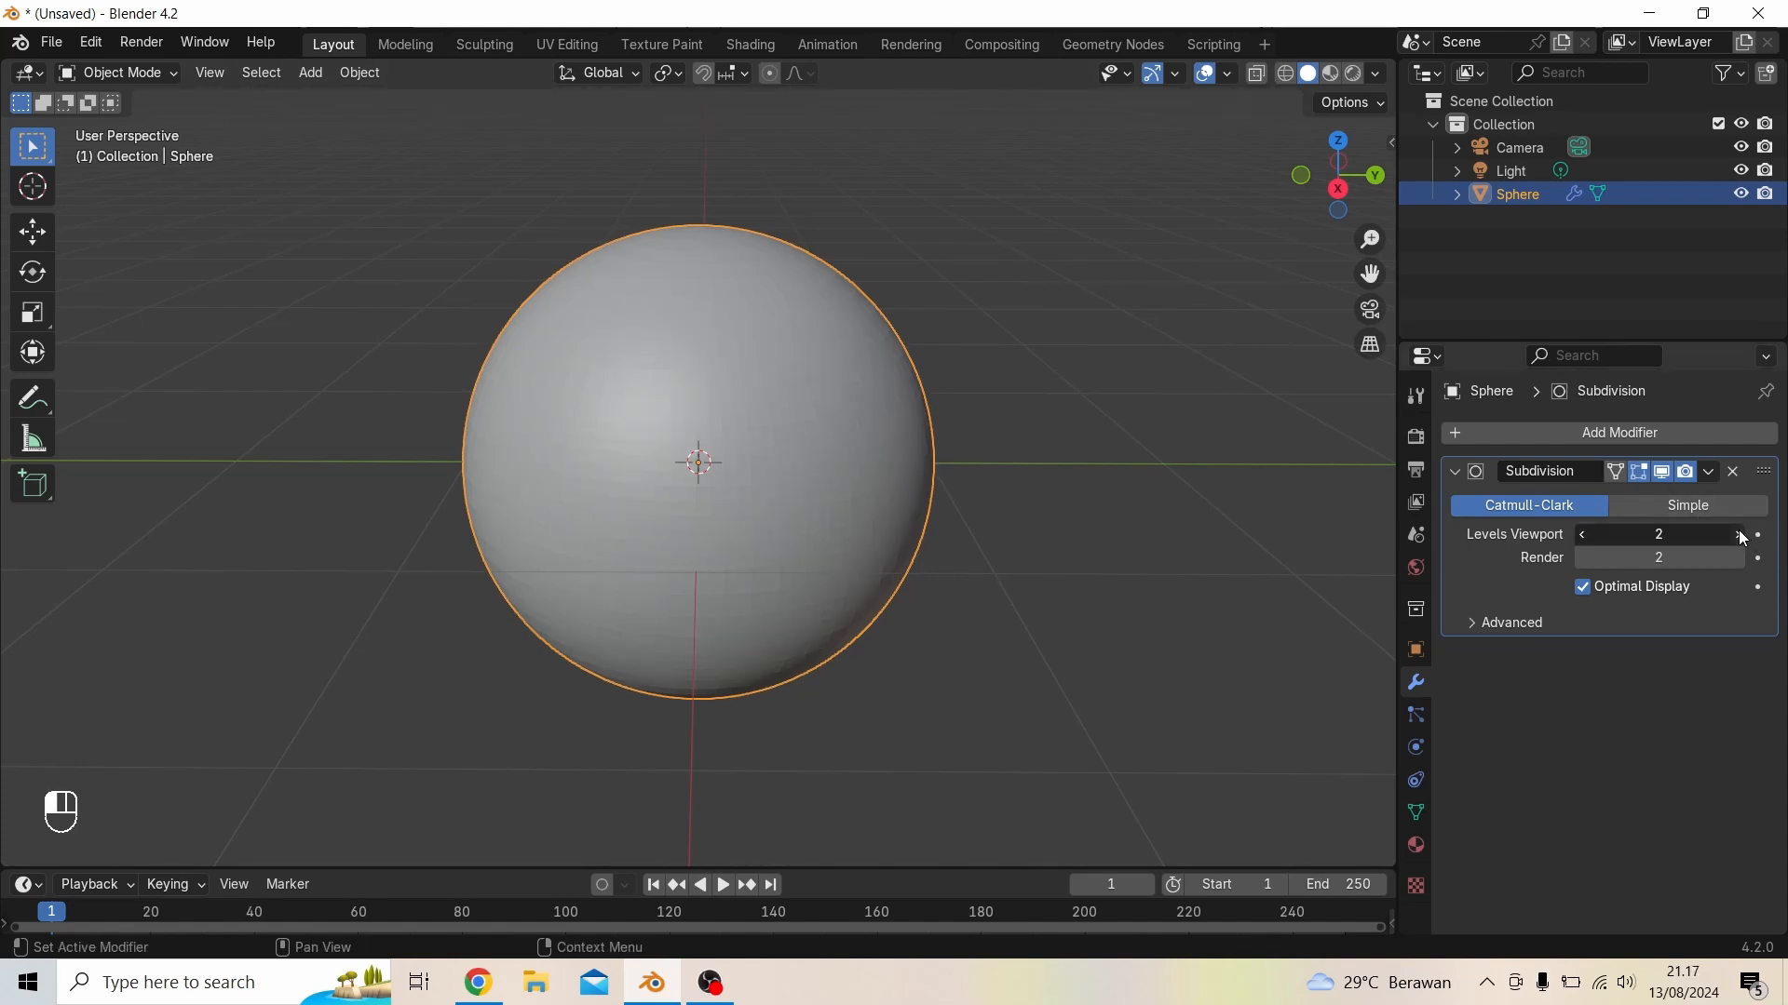
pyautogui.scroll(5, 731, 488)
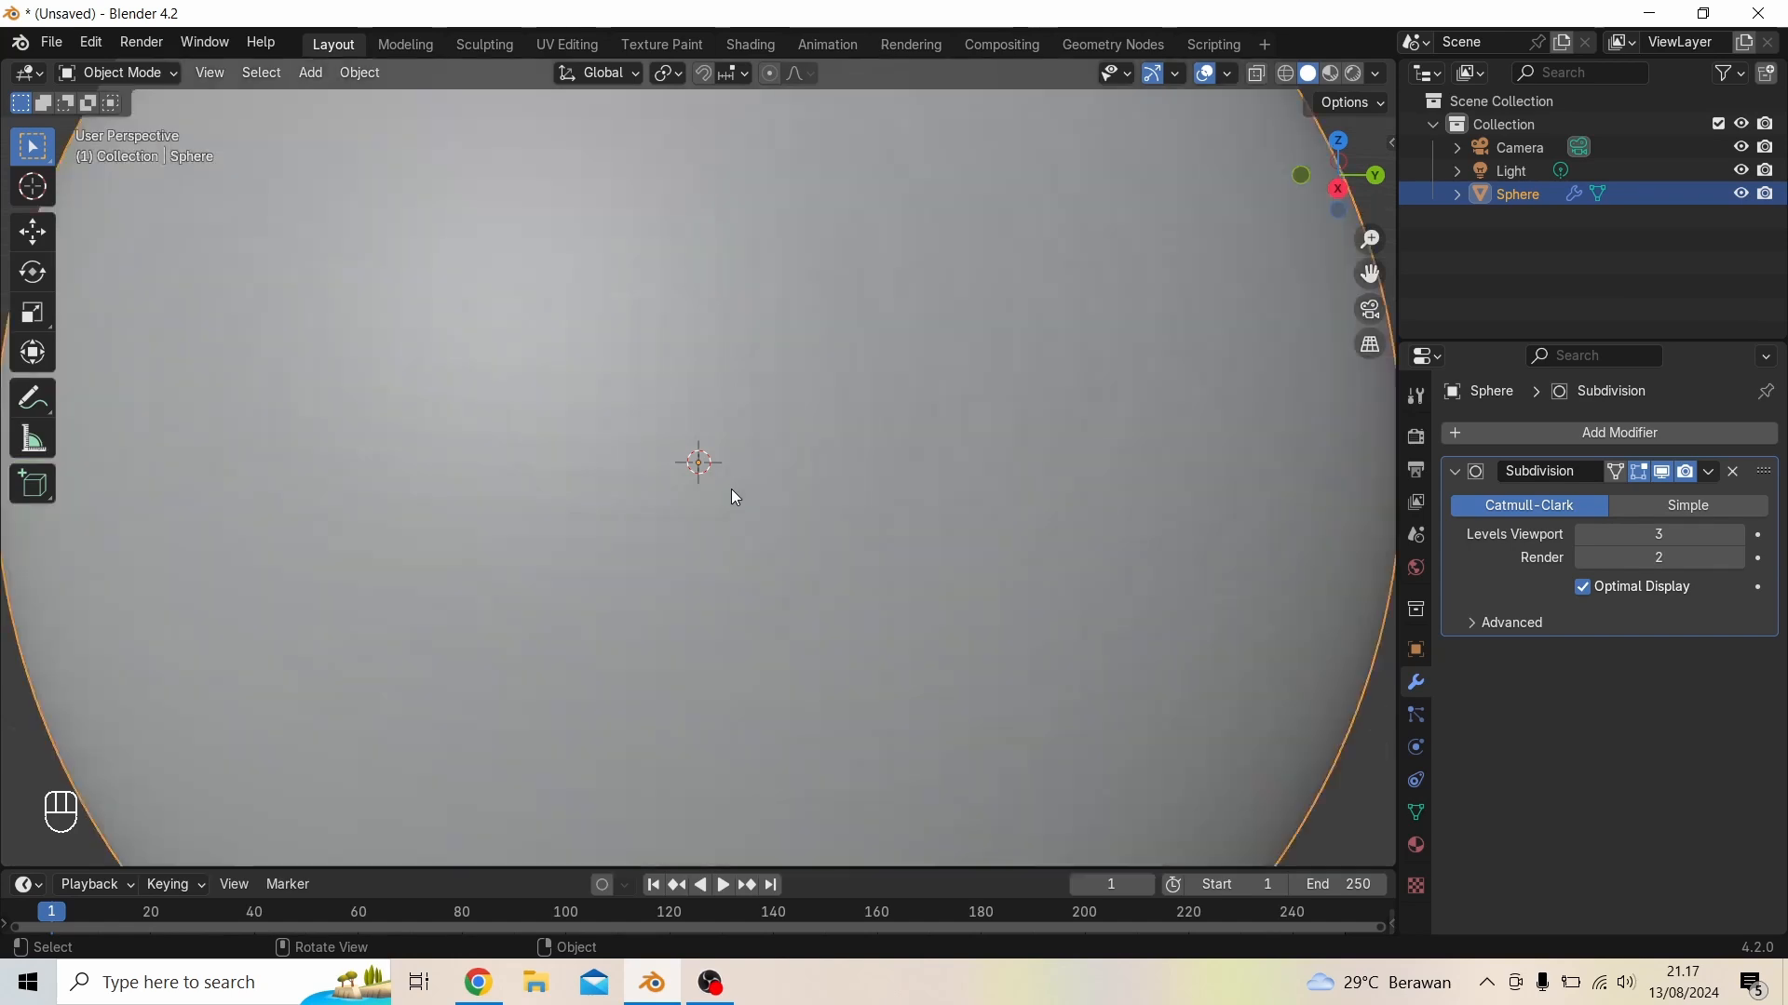
pyautogui.scroll(-3, 731, 490)
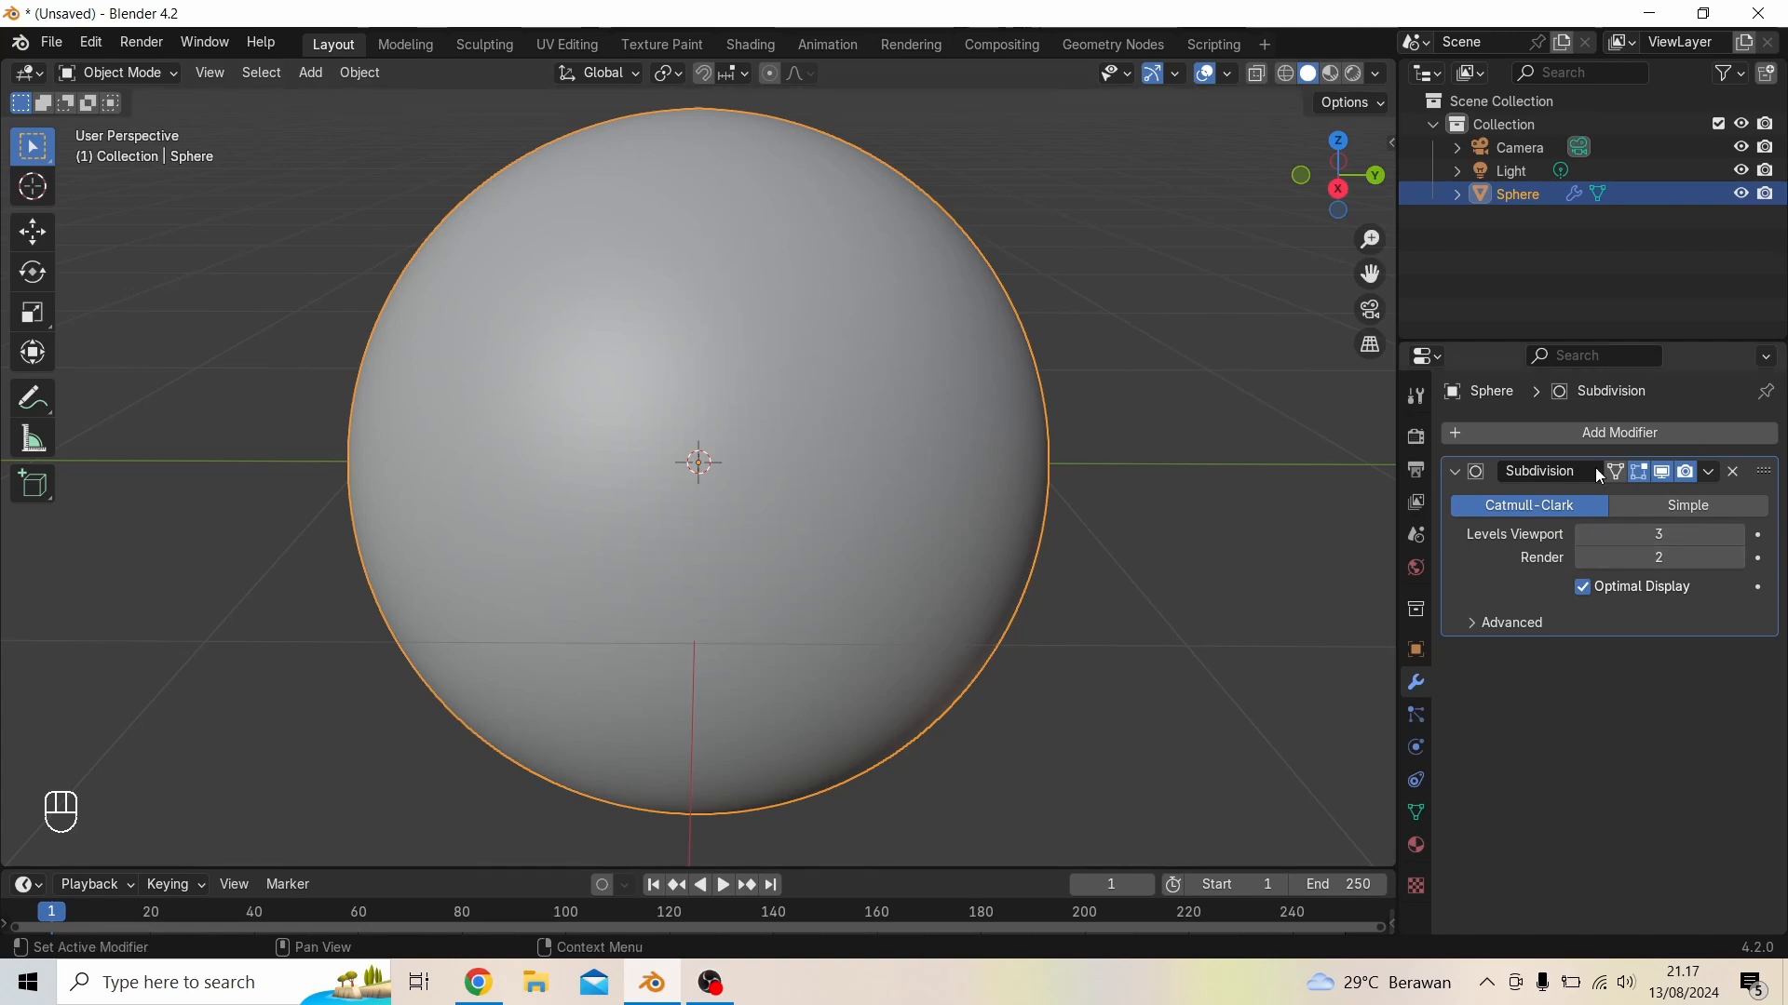
# Lower the Subdivision modifier's viewport levels to 2 and collapse its settings
pyautogui.click(1583, 539)
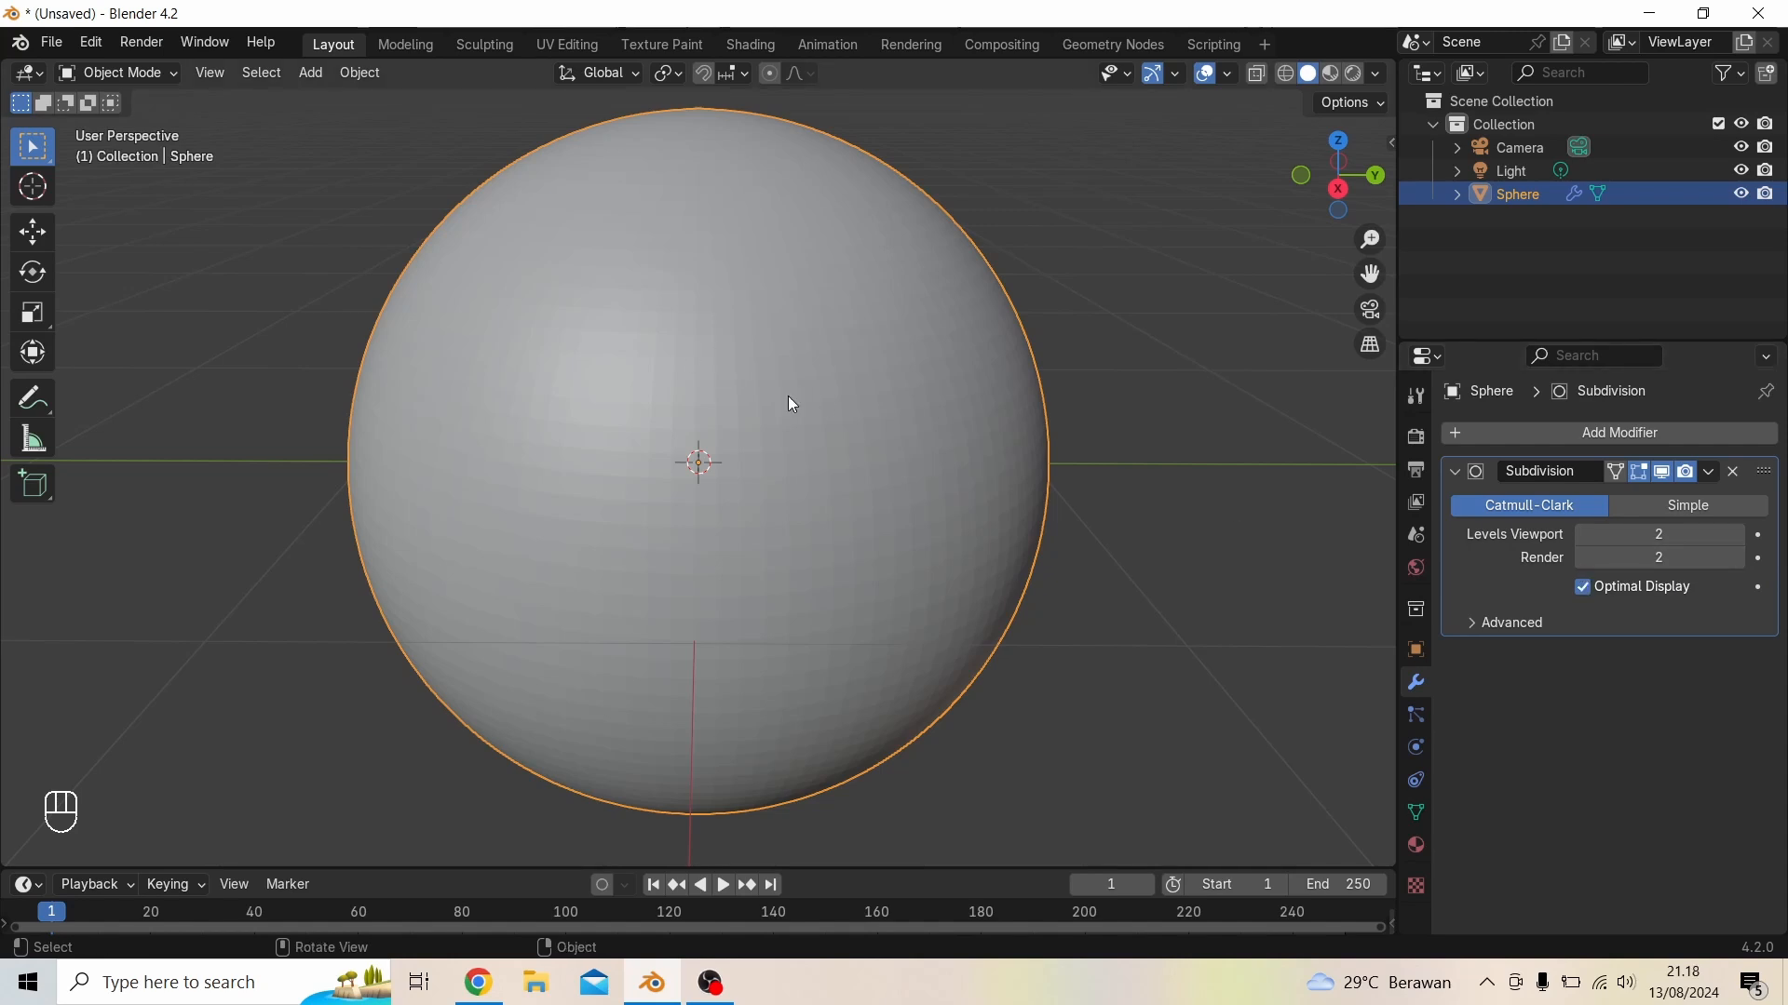
pyautogui.click(1457, 474)
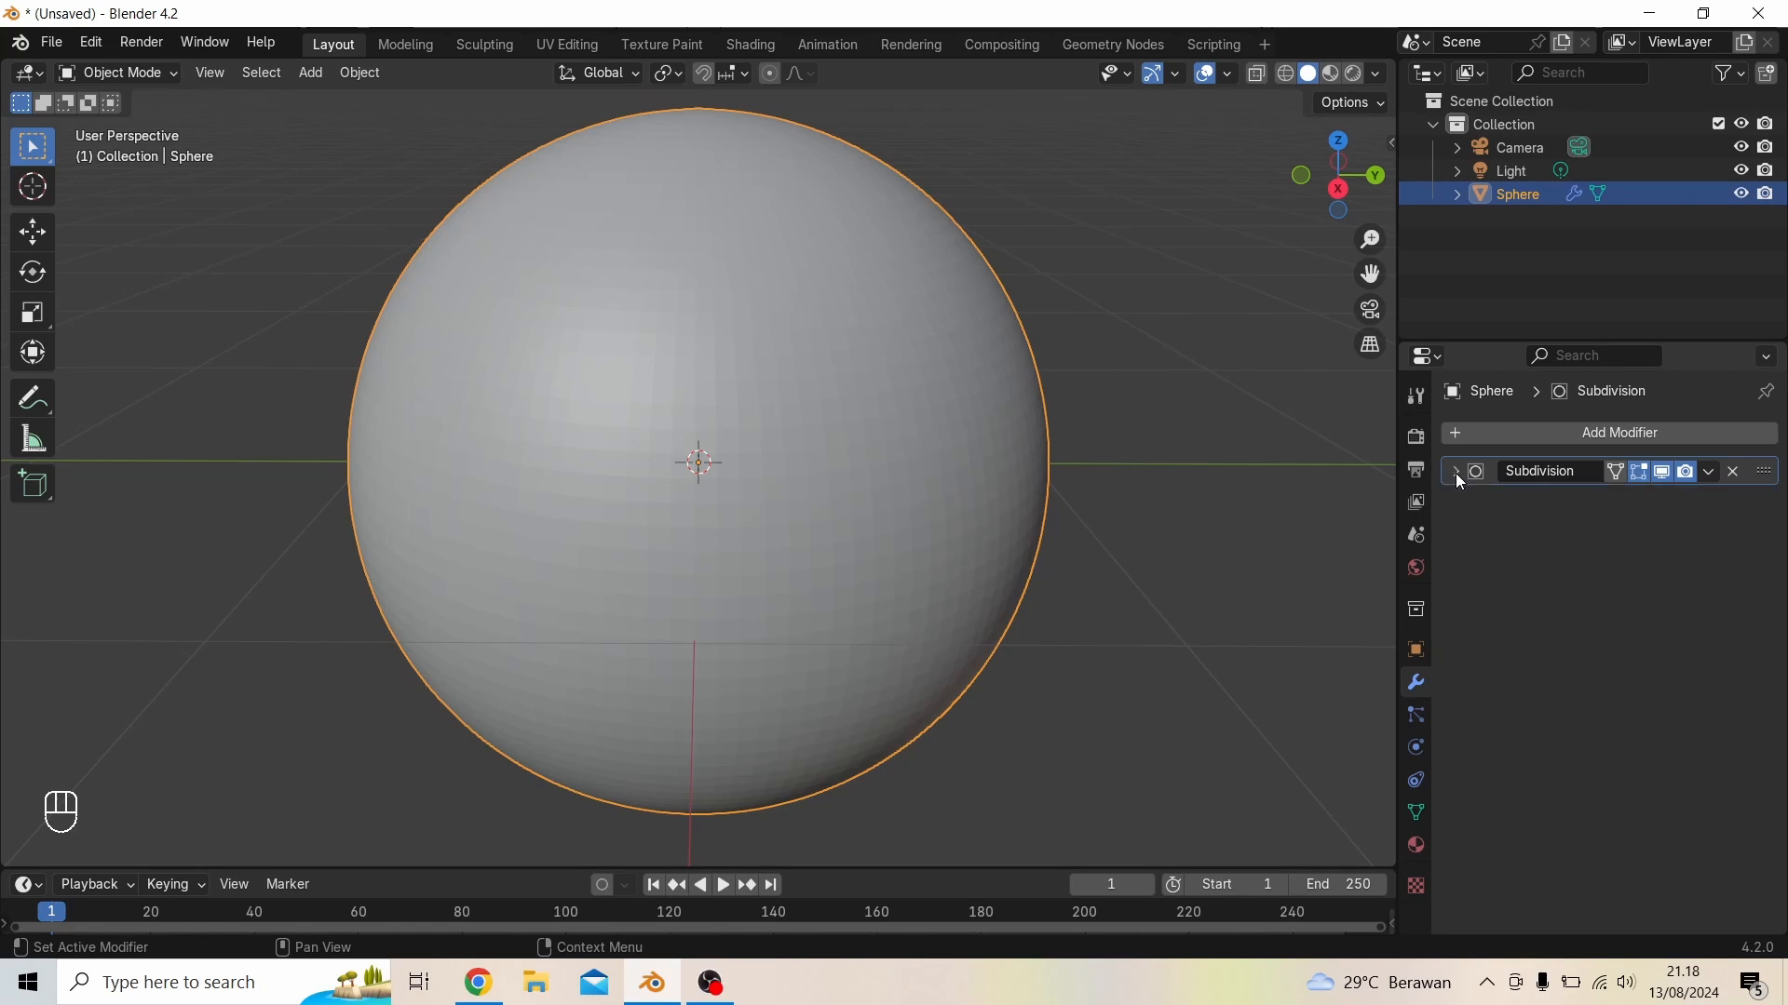
pyautogui.moveTo(695, 391); pyautogui.dragTo(674, 445, button='middle')
pyautogui.scroll(5, 674, 445)
pyautogui.scroll(-5, 674, 445)
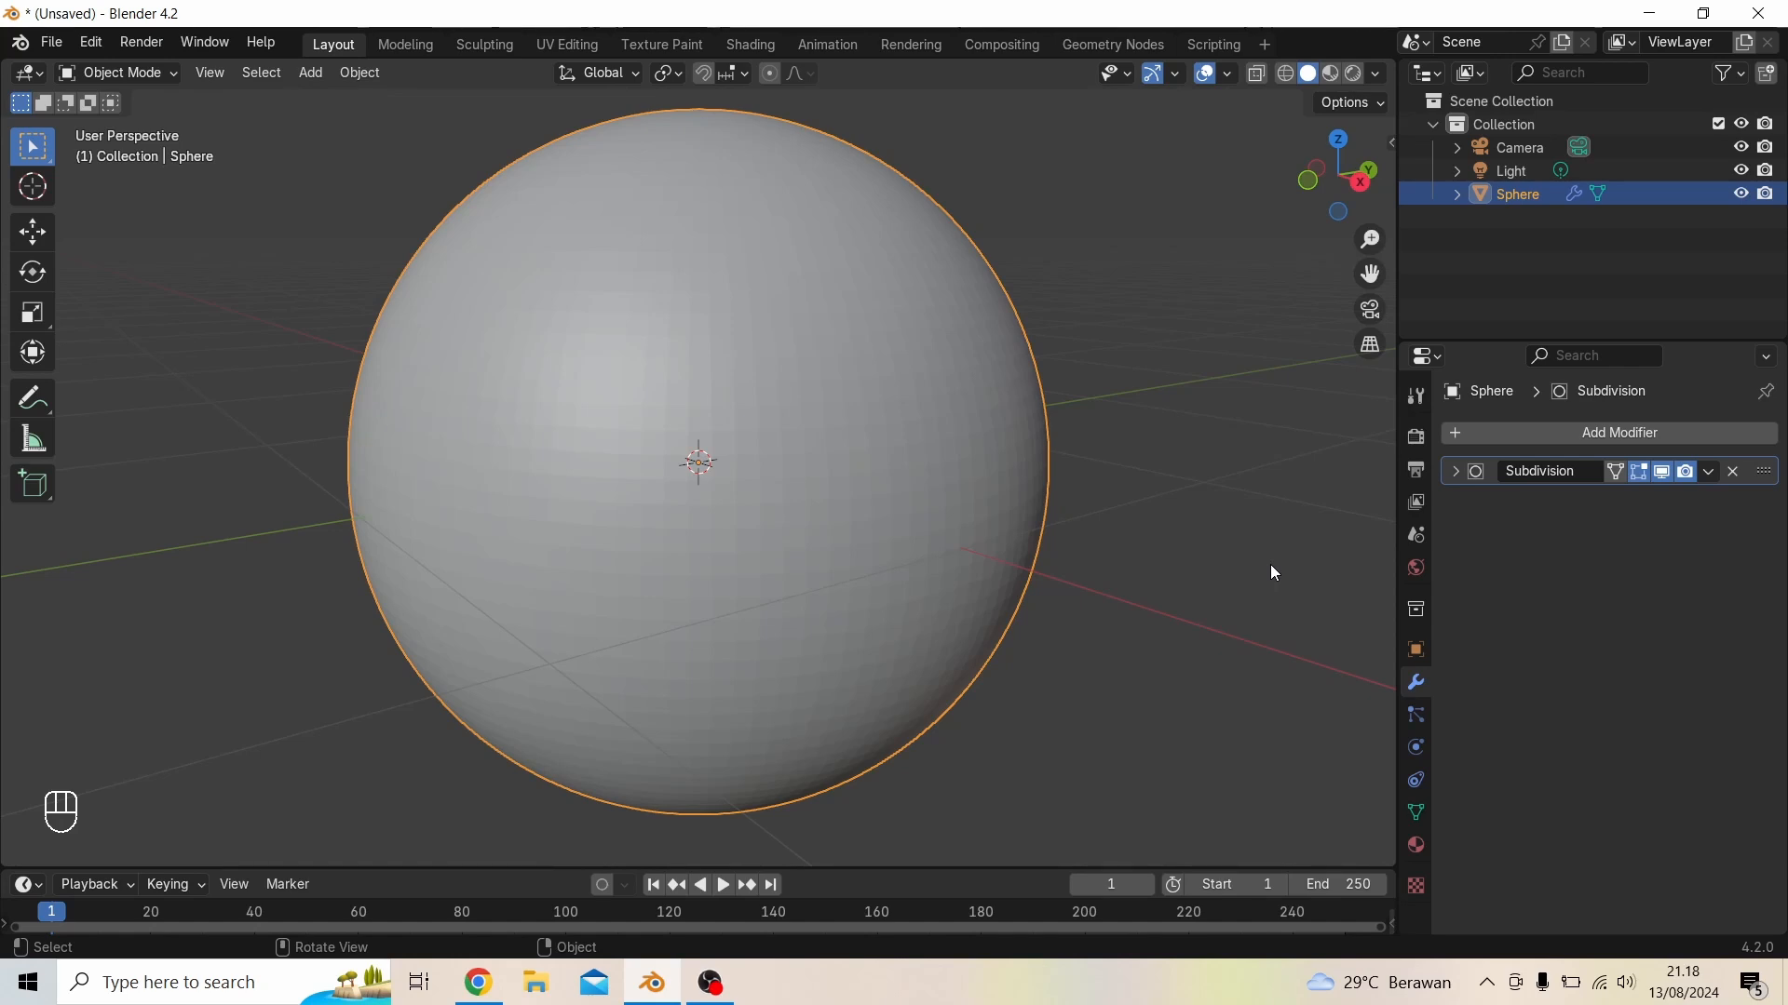
# Add a Displace modifier to the sphere and create a new texture for it
pyautogui.click(1608, 437)
pyautogui.moveTo(1609, 436)
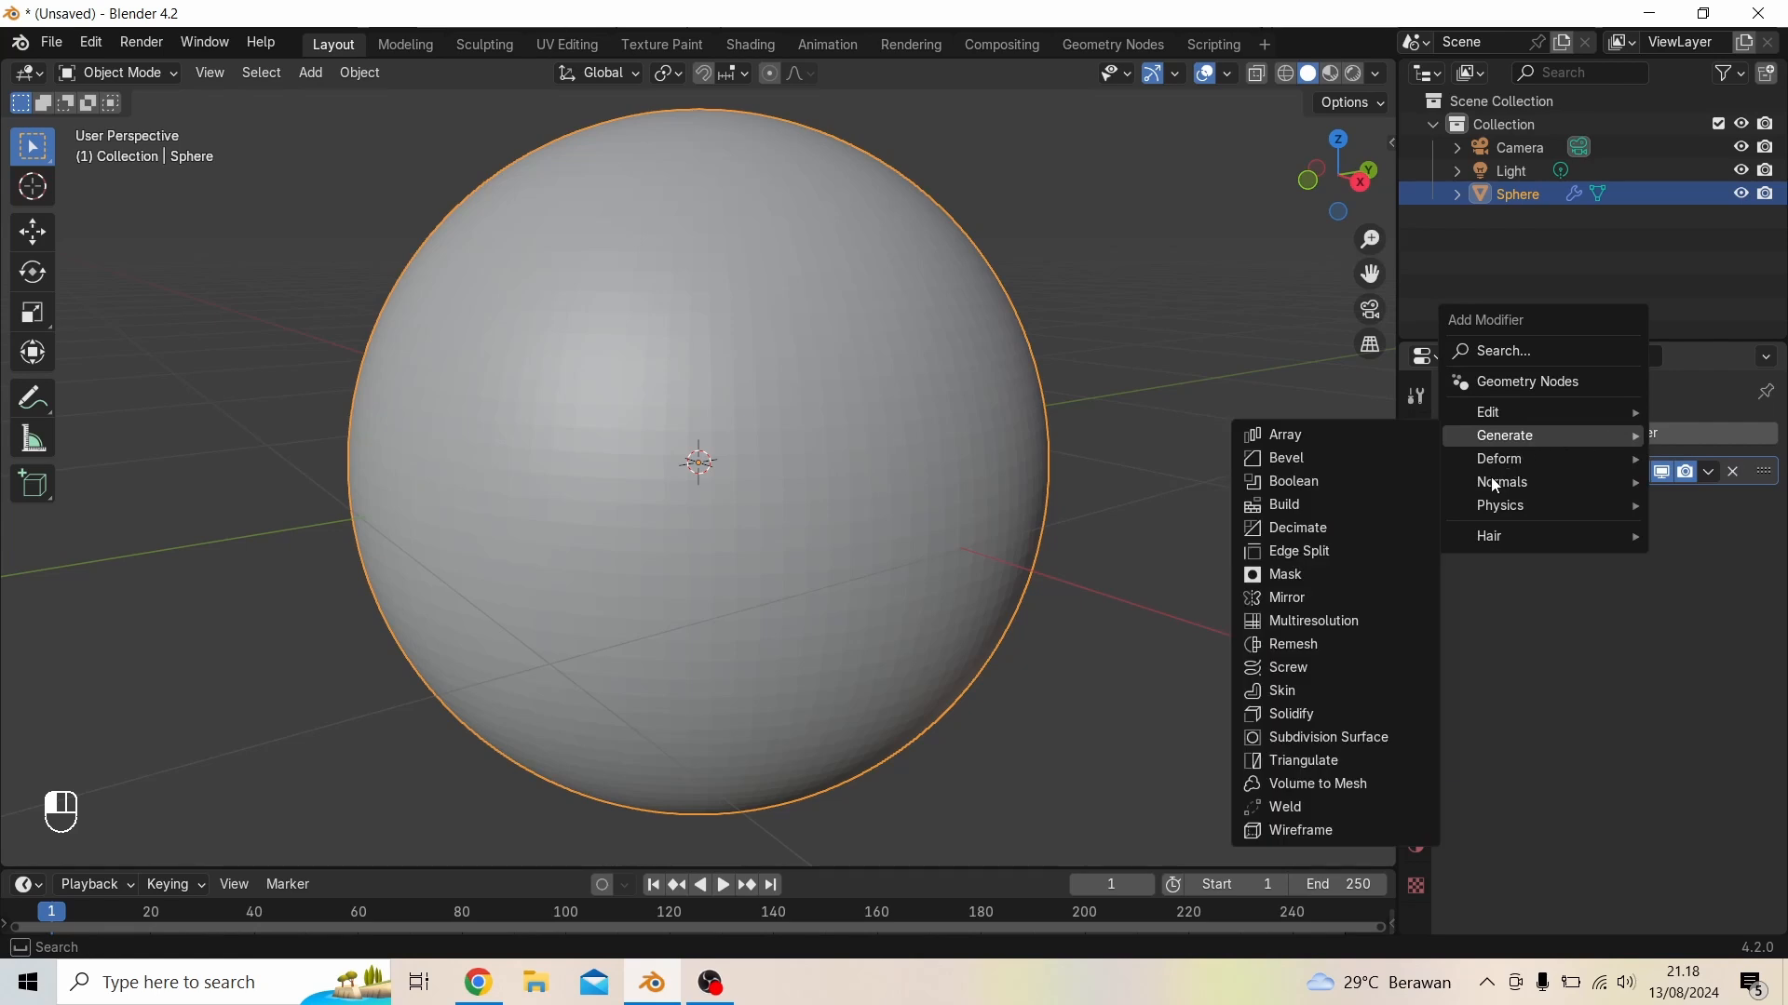
pyautogui.moveTo(1503, 467)
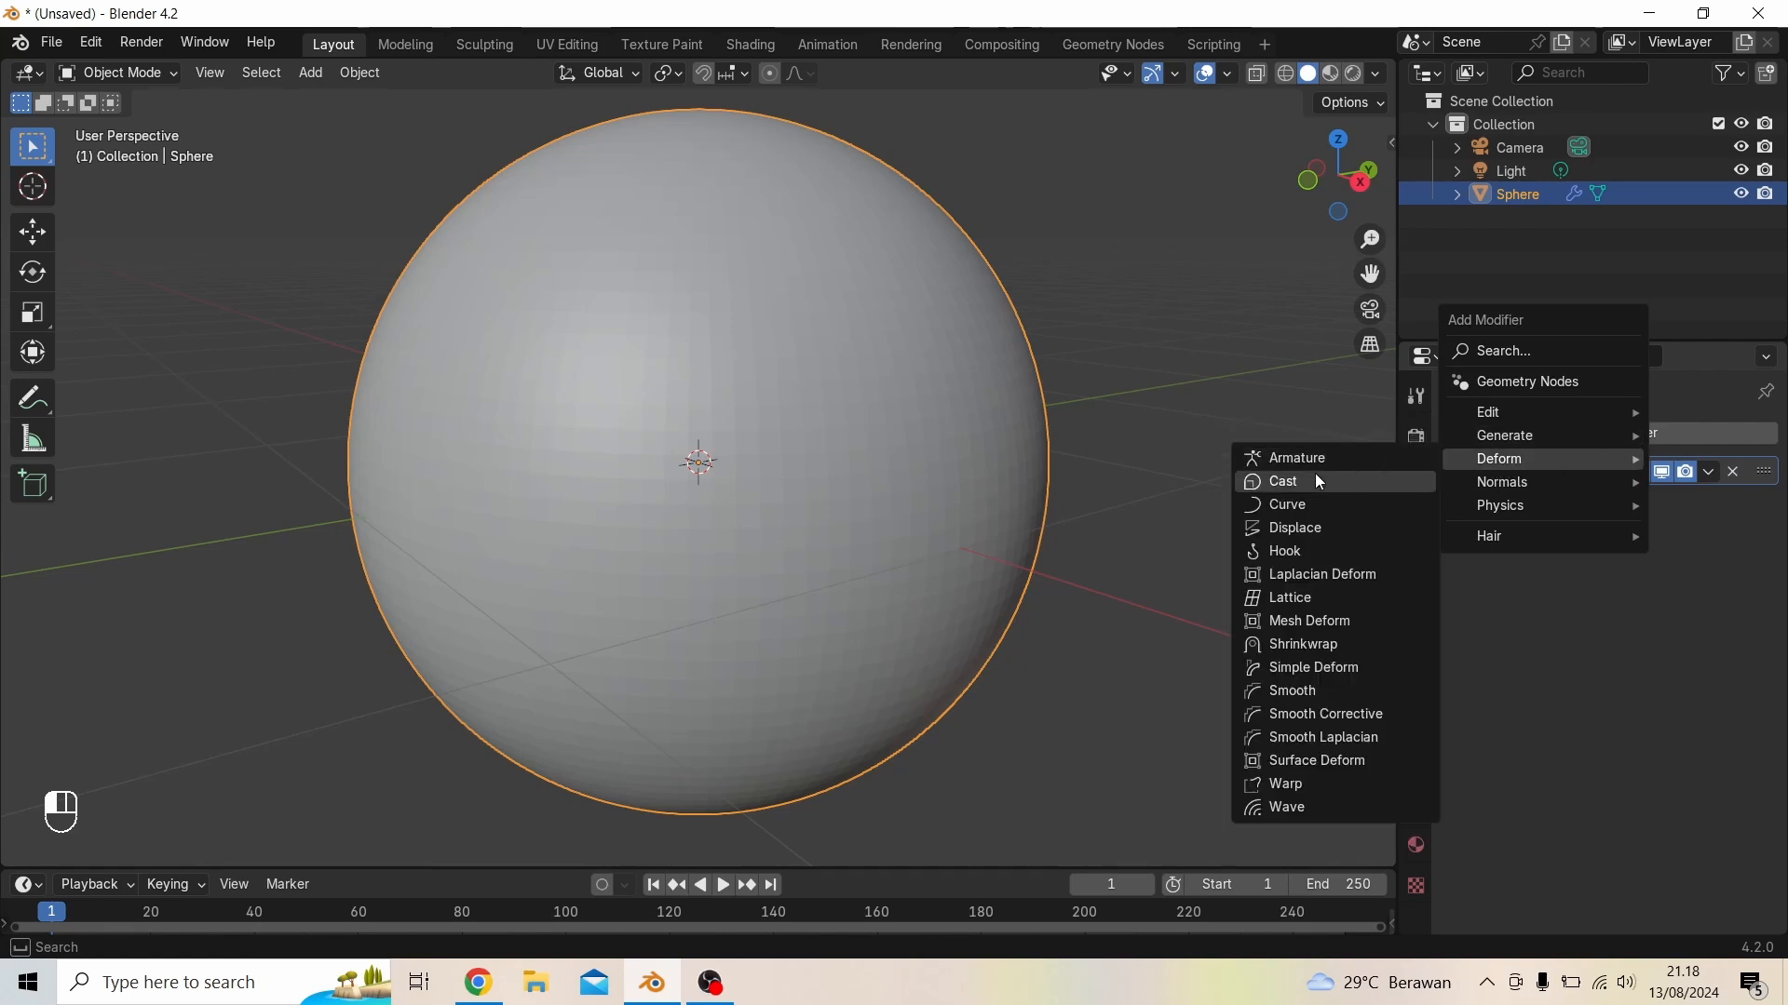
pyautogui.click(1280, 528)
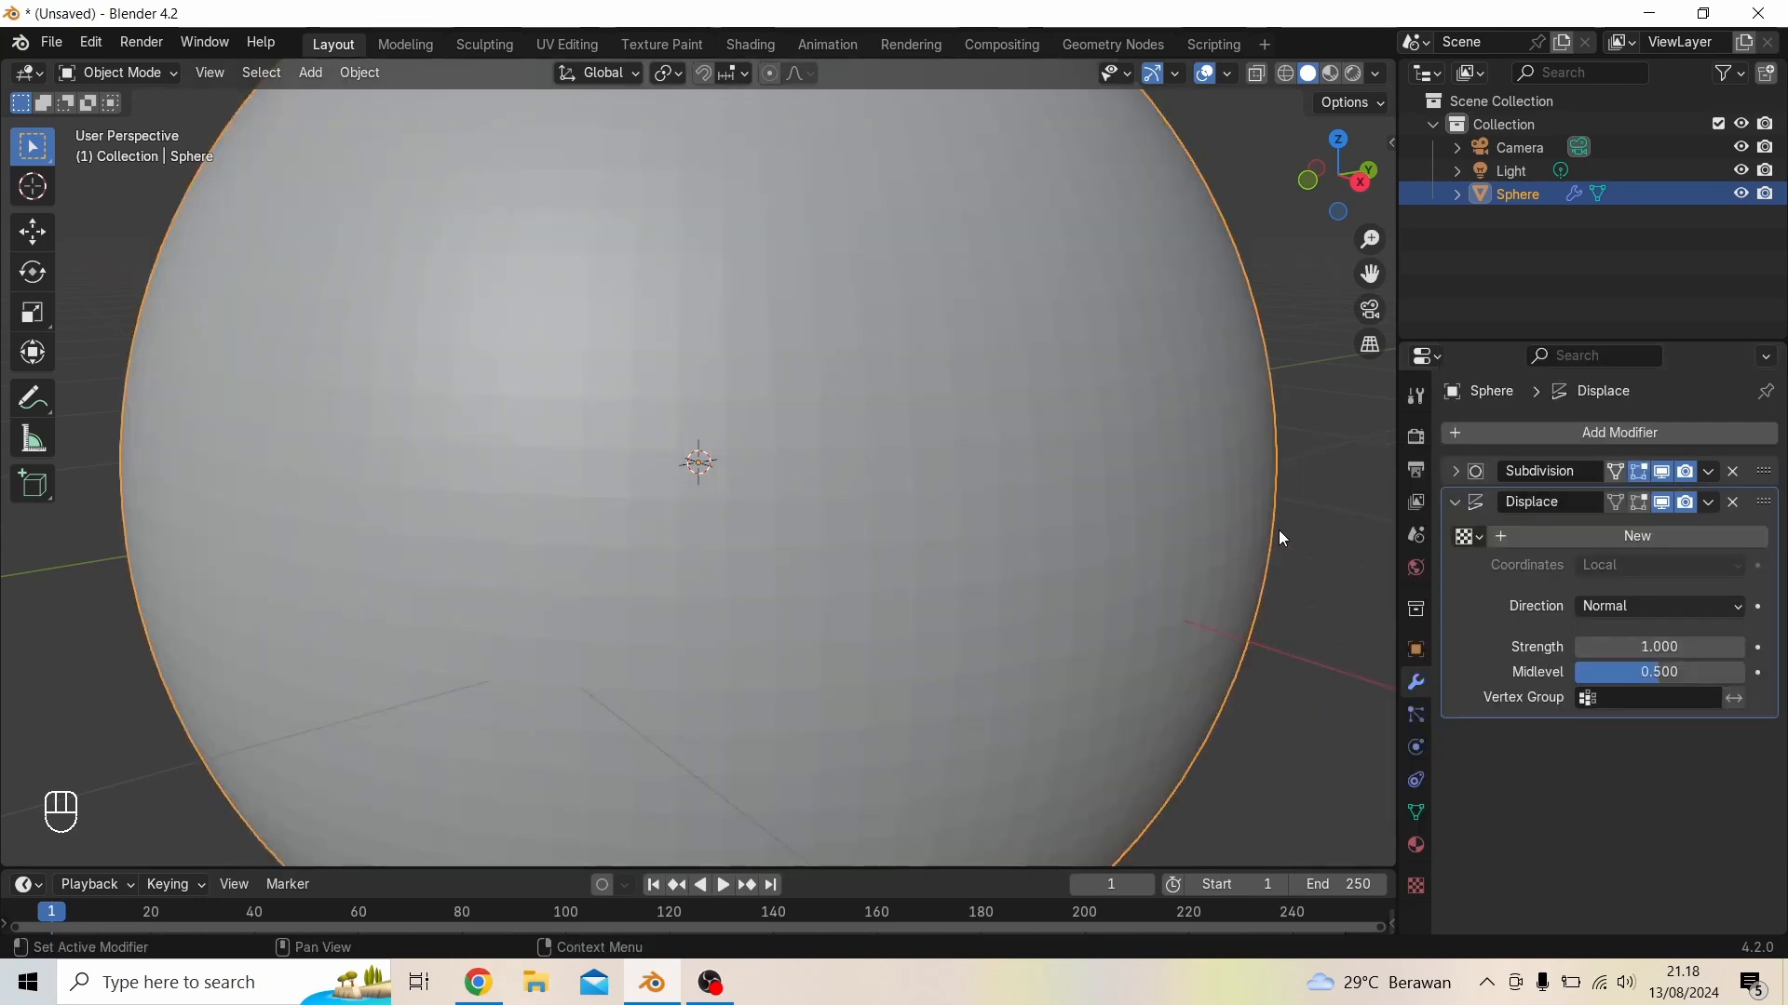
pyautogui.scroll(-4, 1047, 499)
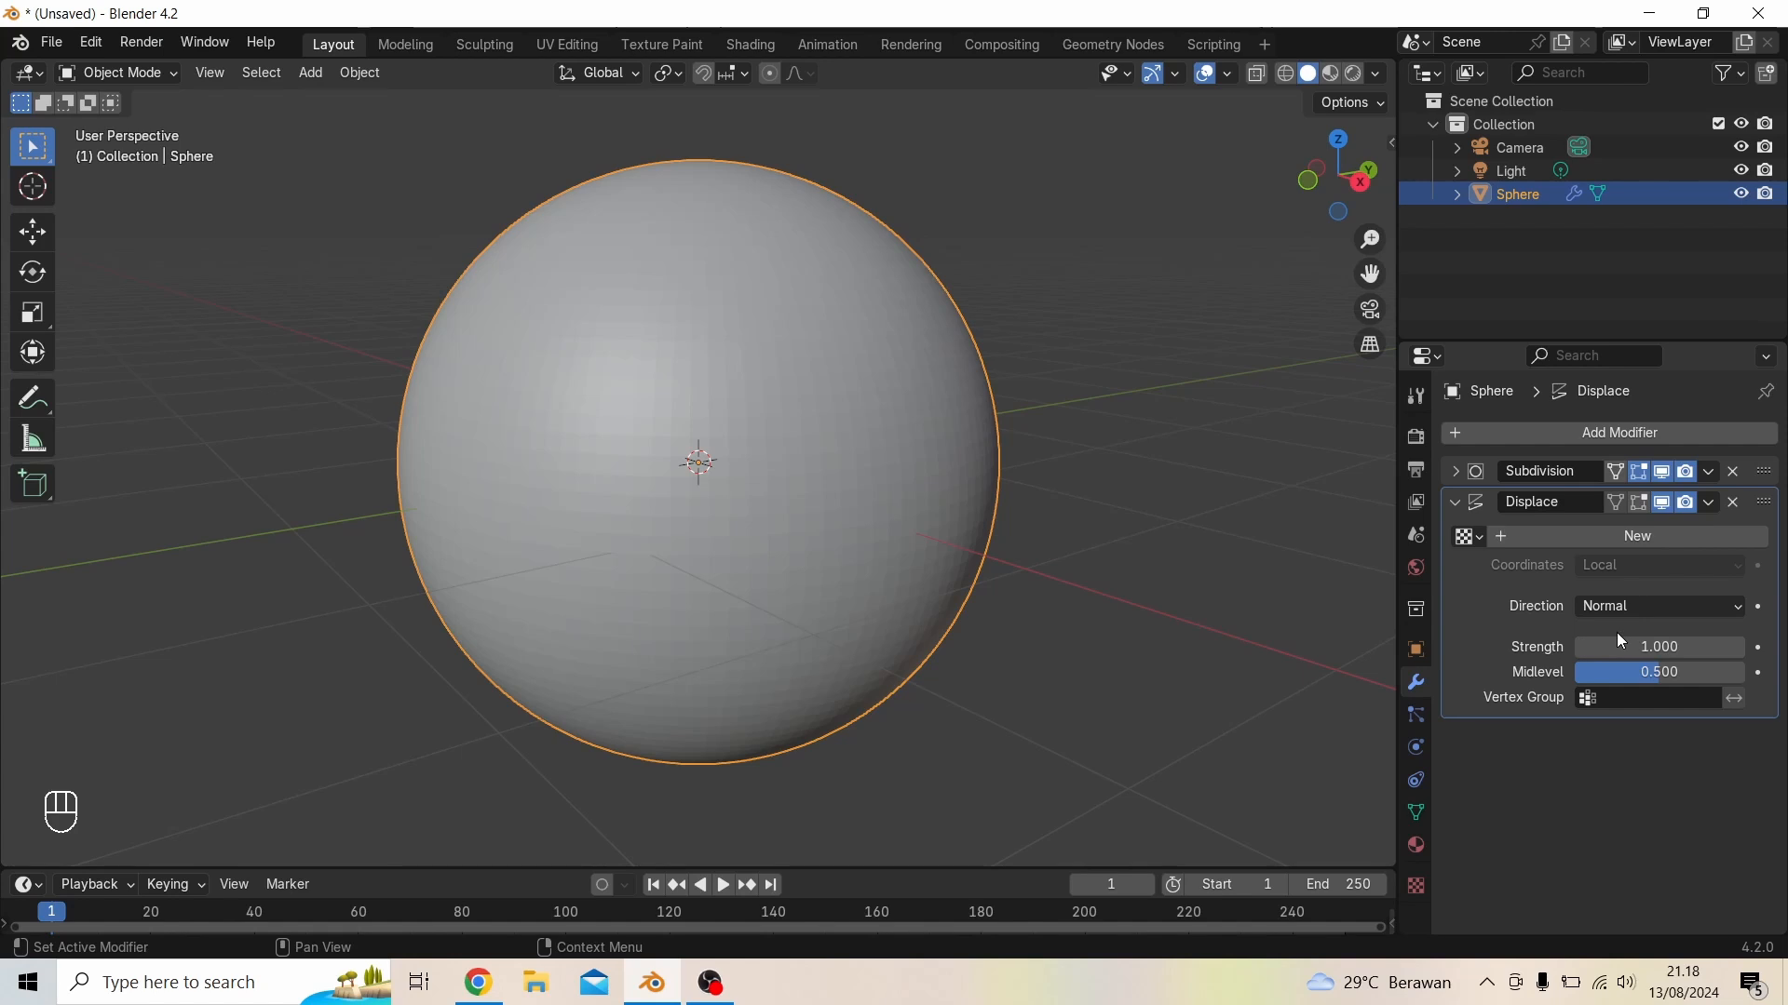
pyautogui.click(1635, 540)
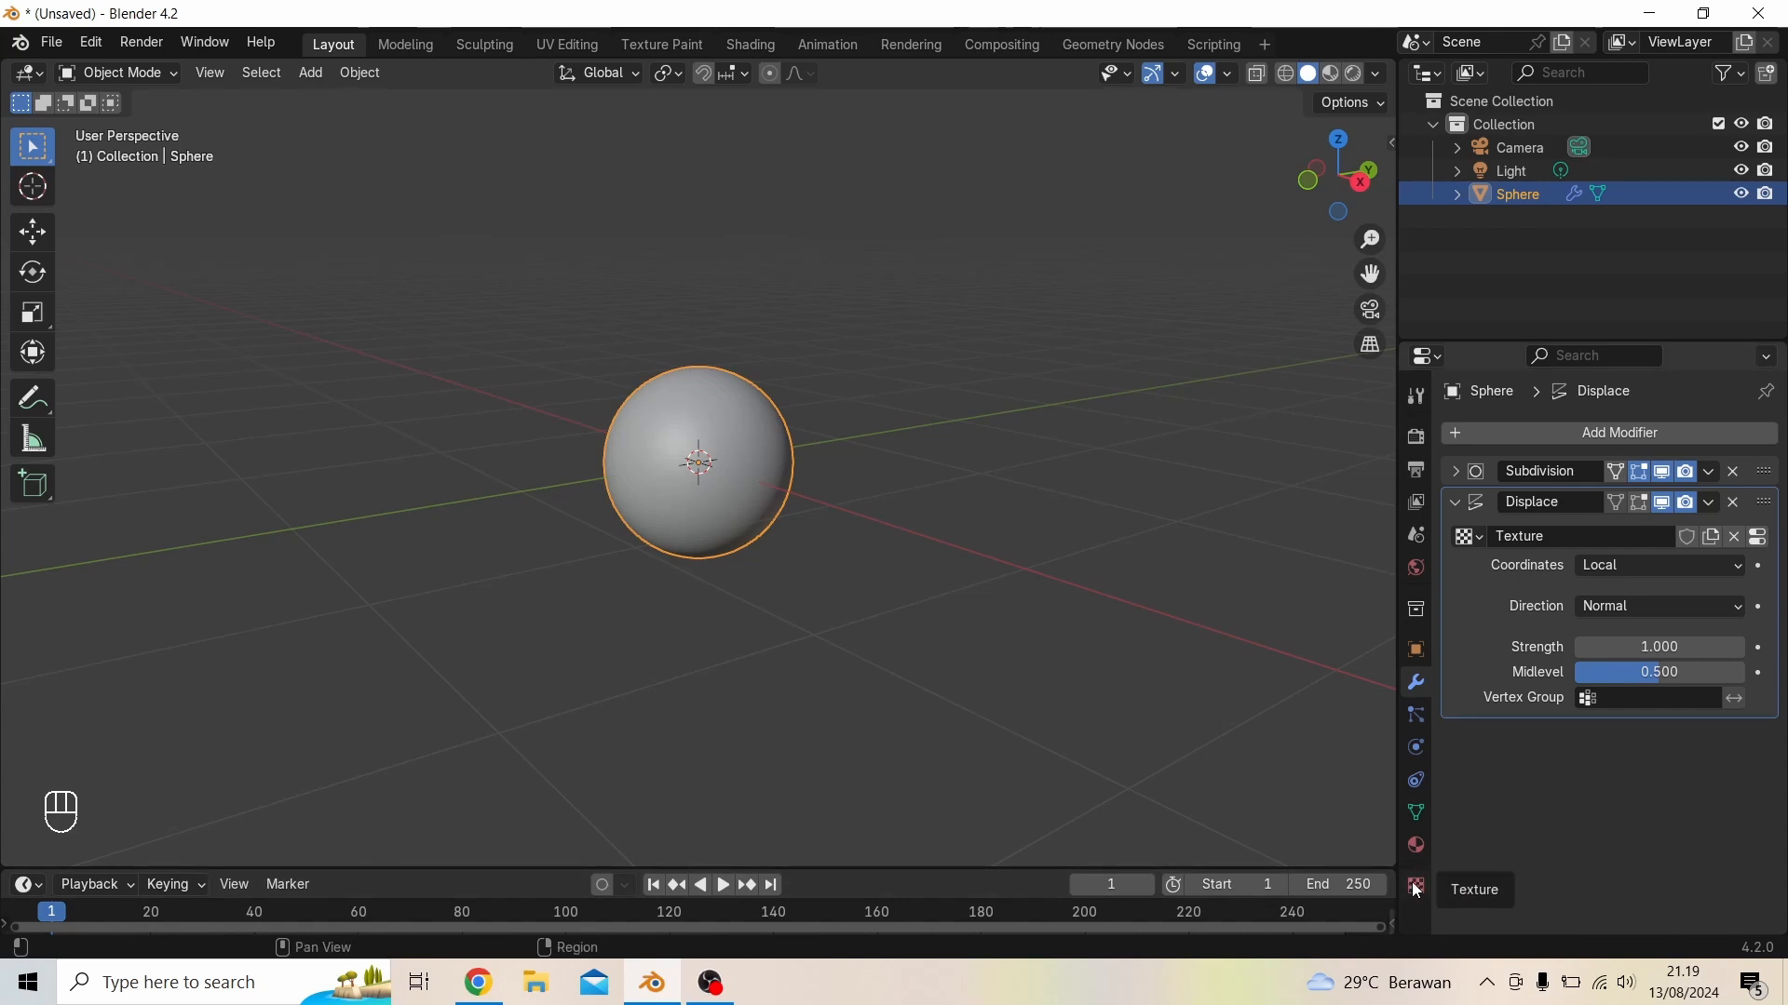
# Open the Displace modifier's texture settings and change the texture type to Clouds
pyautogui.click(1759, 538)
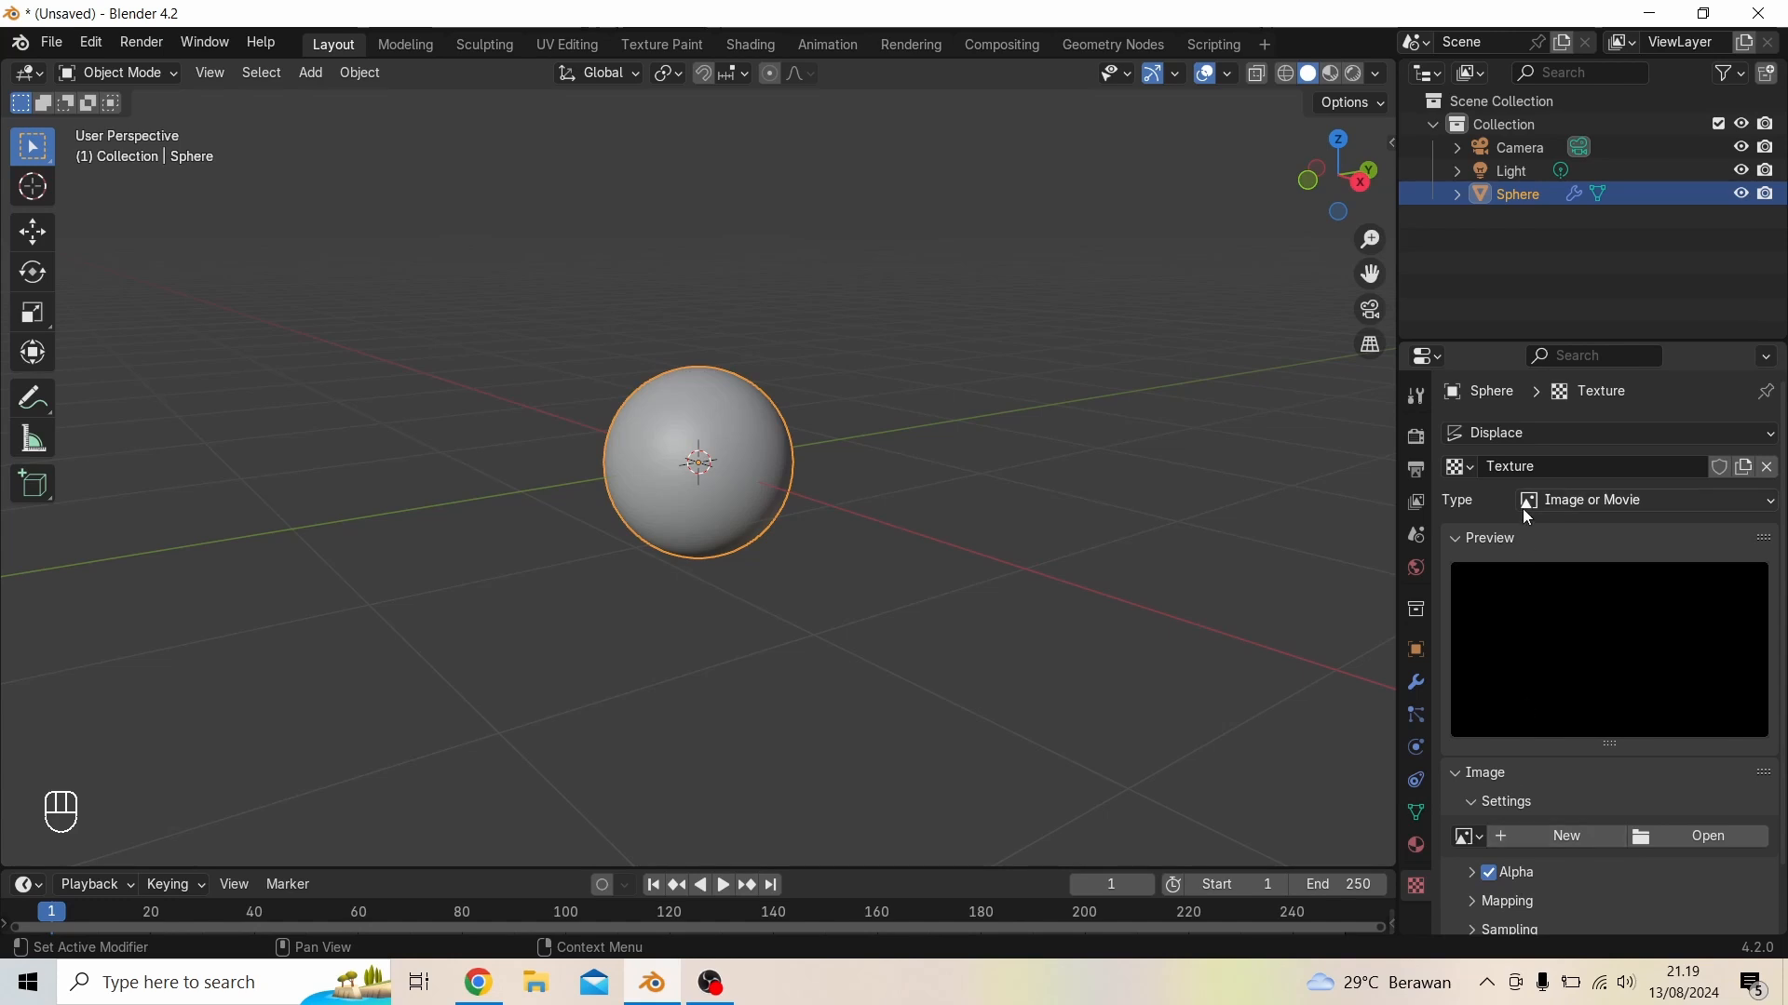
pyautogui.click(1611, 504)
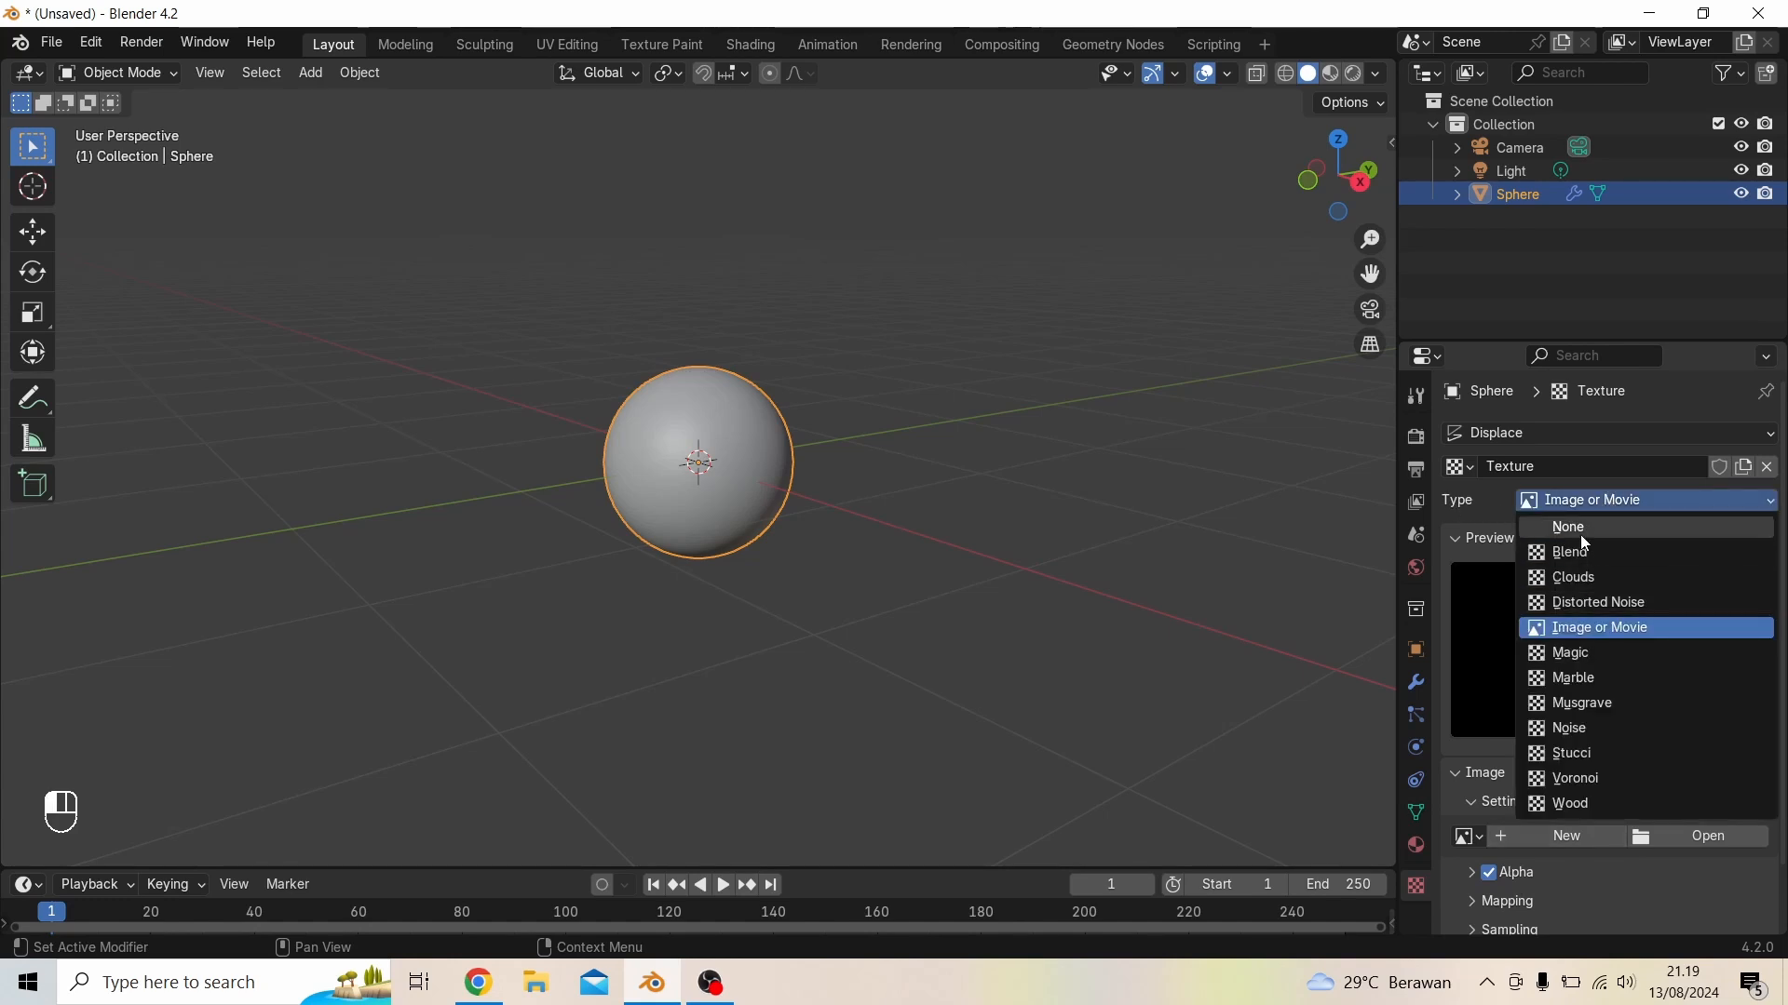
pyautogui.click(1567, 587)
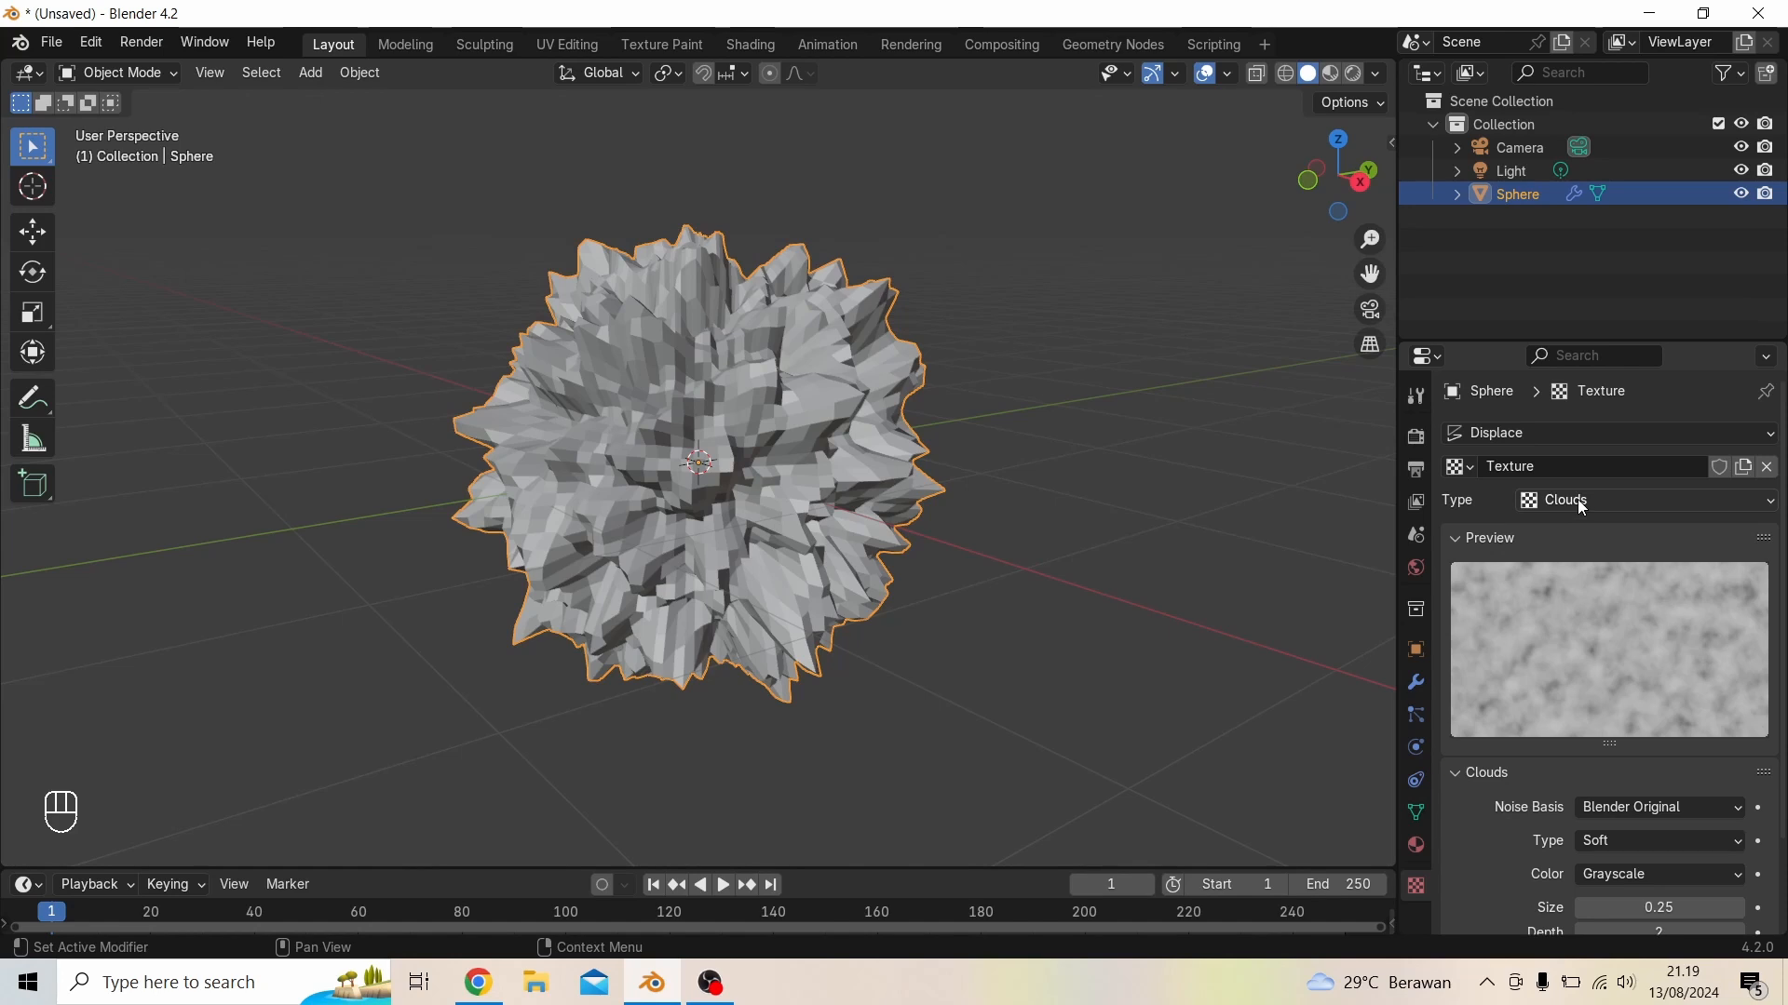
# Set the Clouds texture's noise size to 2.00 and inspect the displaced sphere
pyautogui.scroll(-3, 1668, 765)
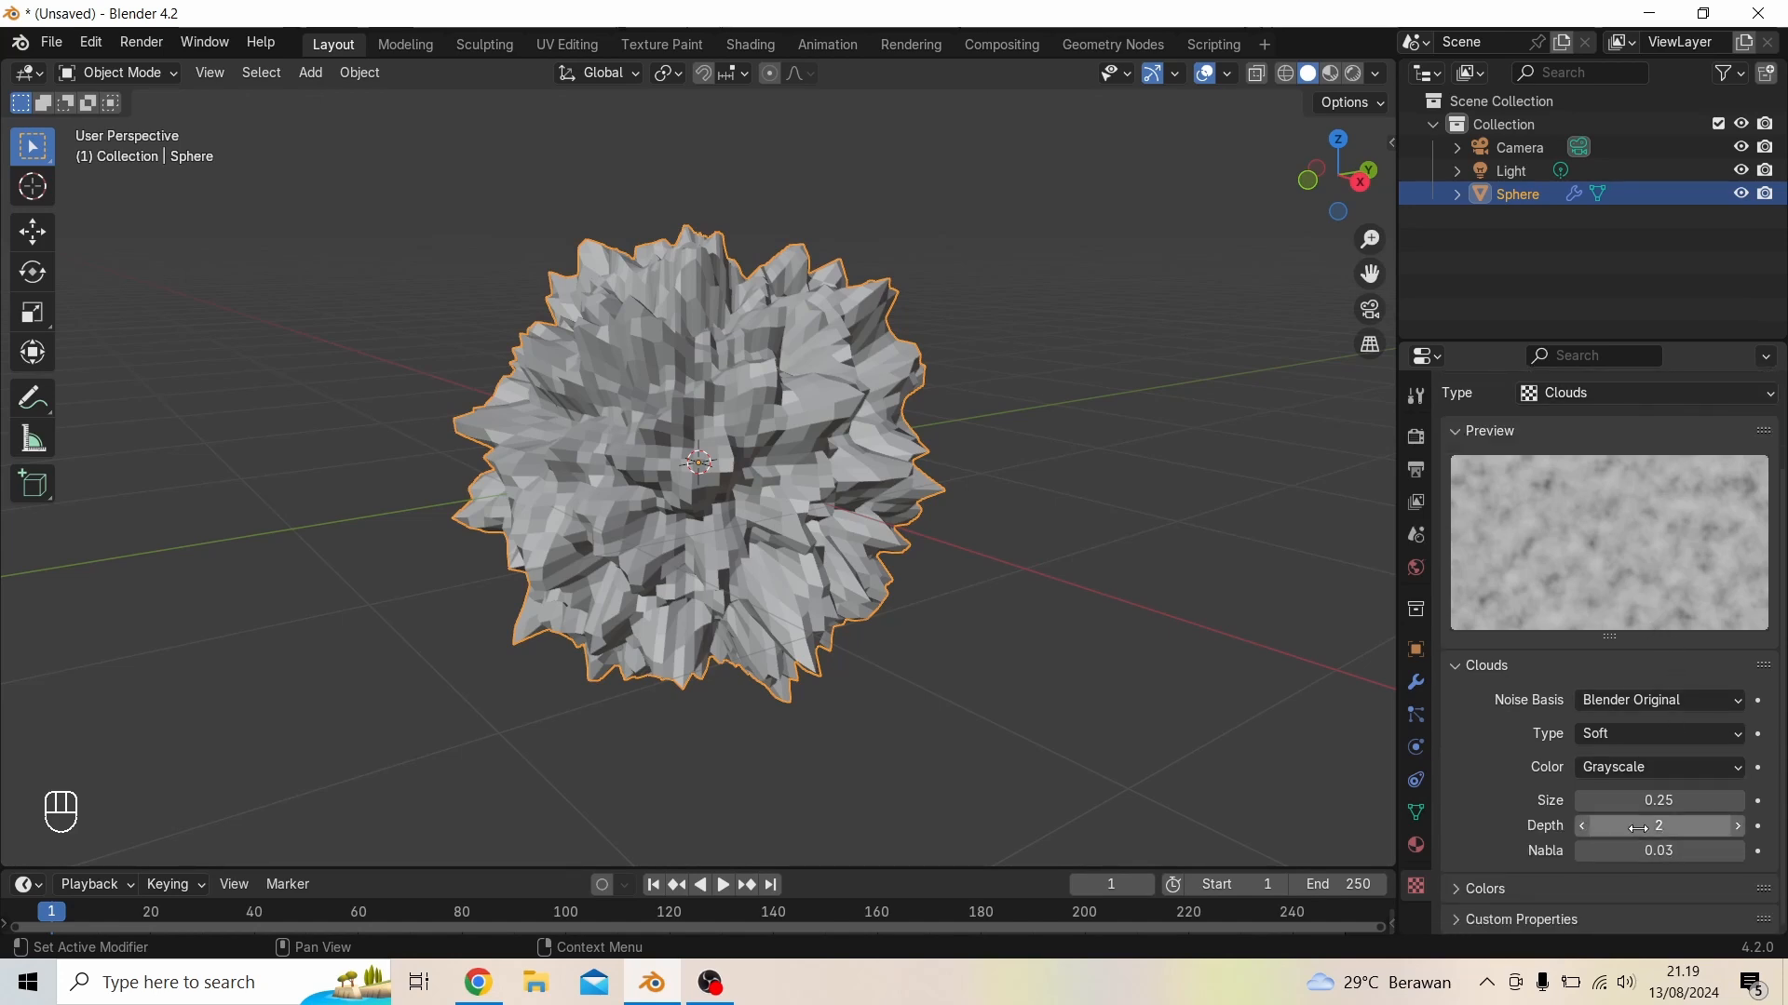
pyautogui.moveTo(1616, 800); pyautogui.dragTo(1769, 800)
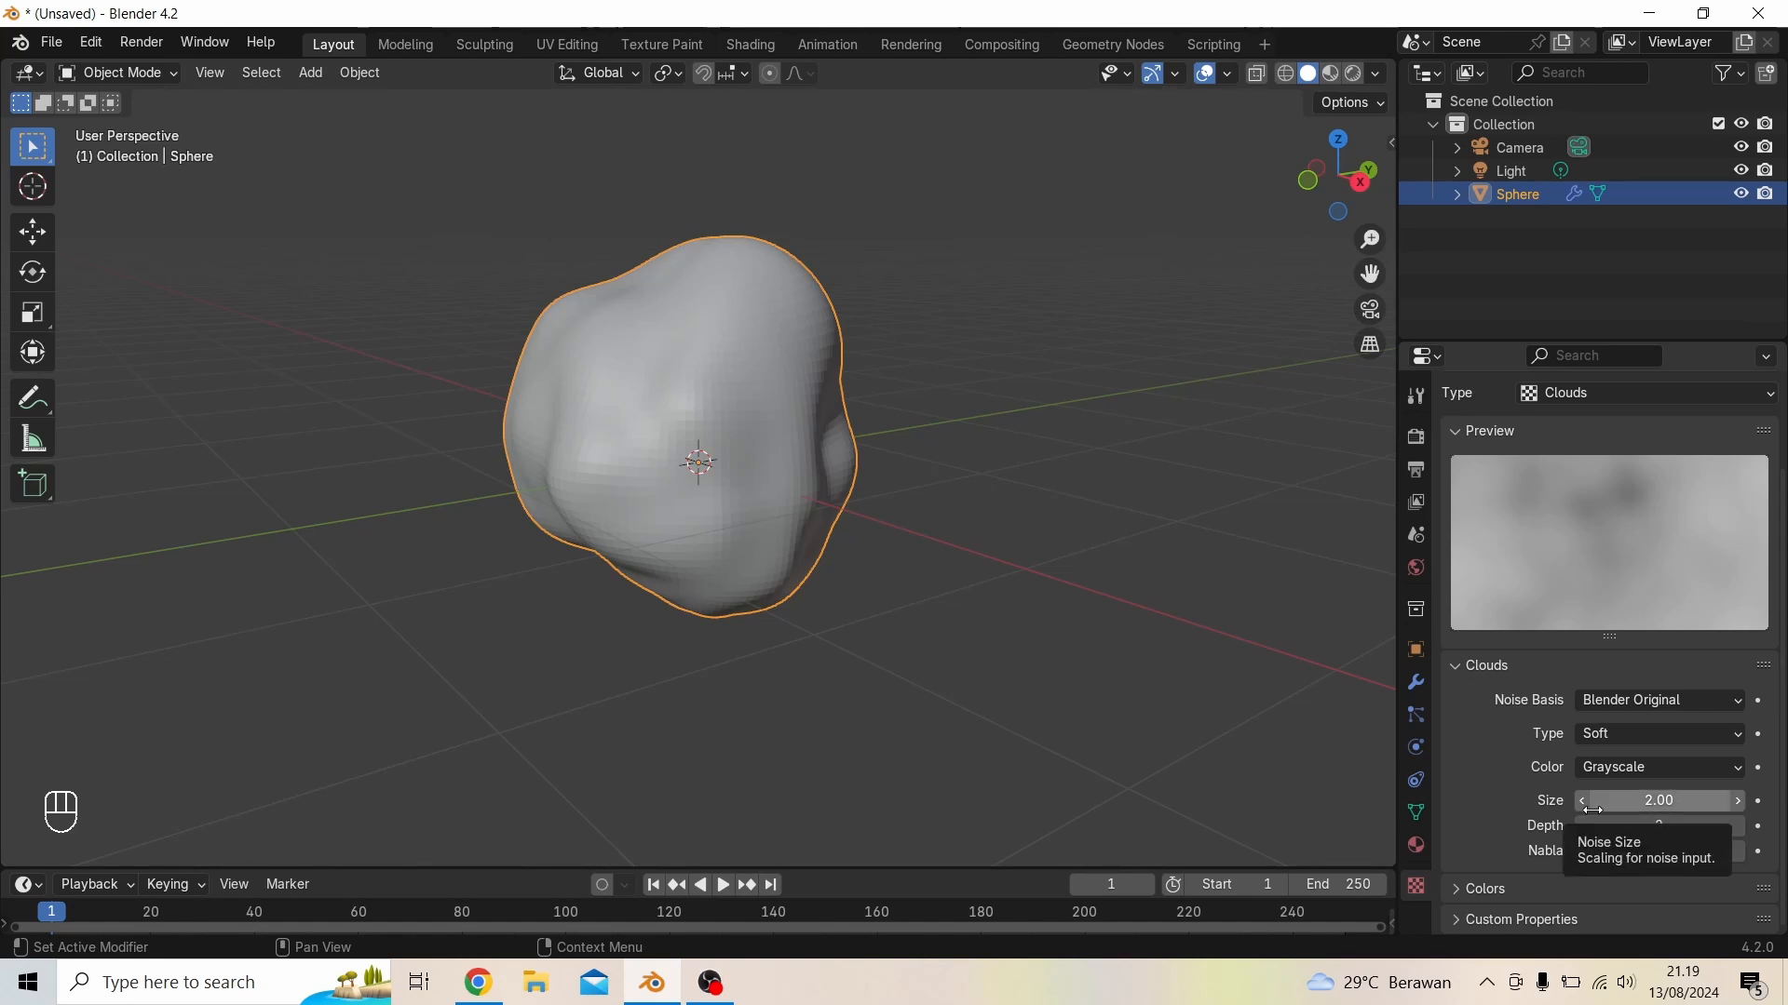
pyautogui.moveTo(763, 493); pyautogui.dragTo(702, 523, button='middle')
pyautogui.scroll(3, 707, 524)
pyautogui.scroll(-2, 868, 534)
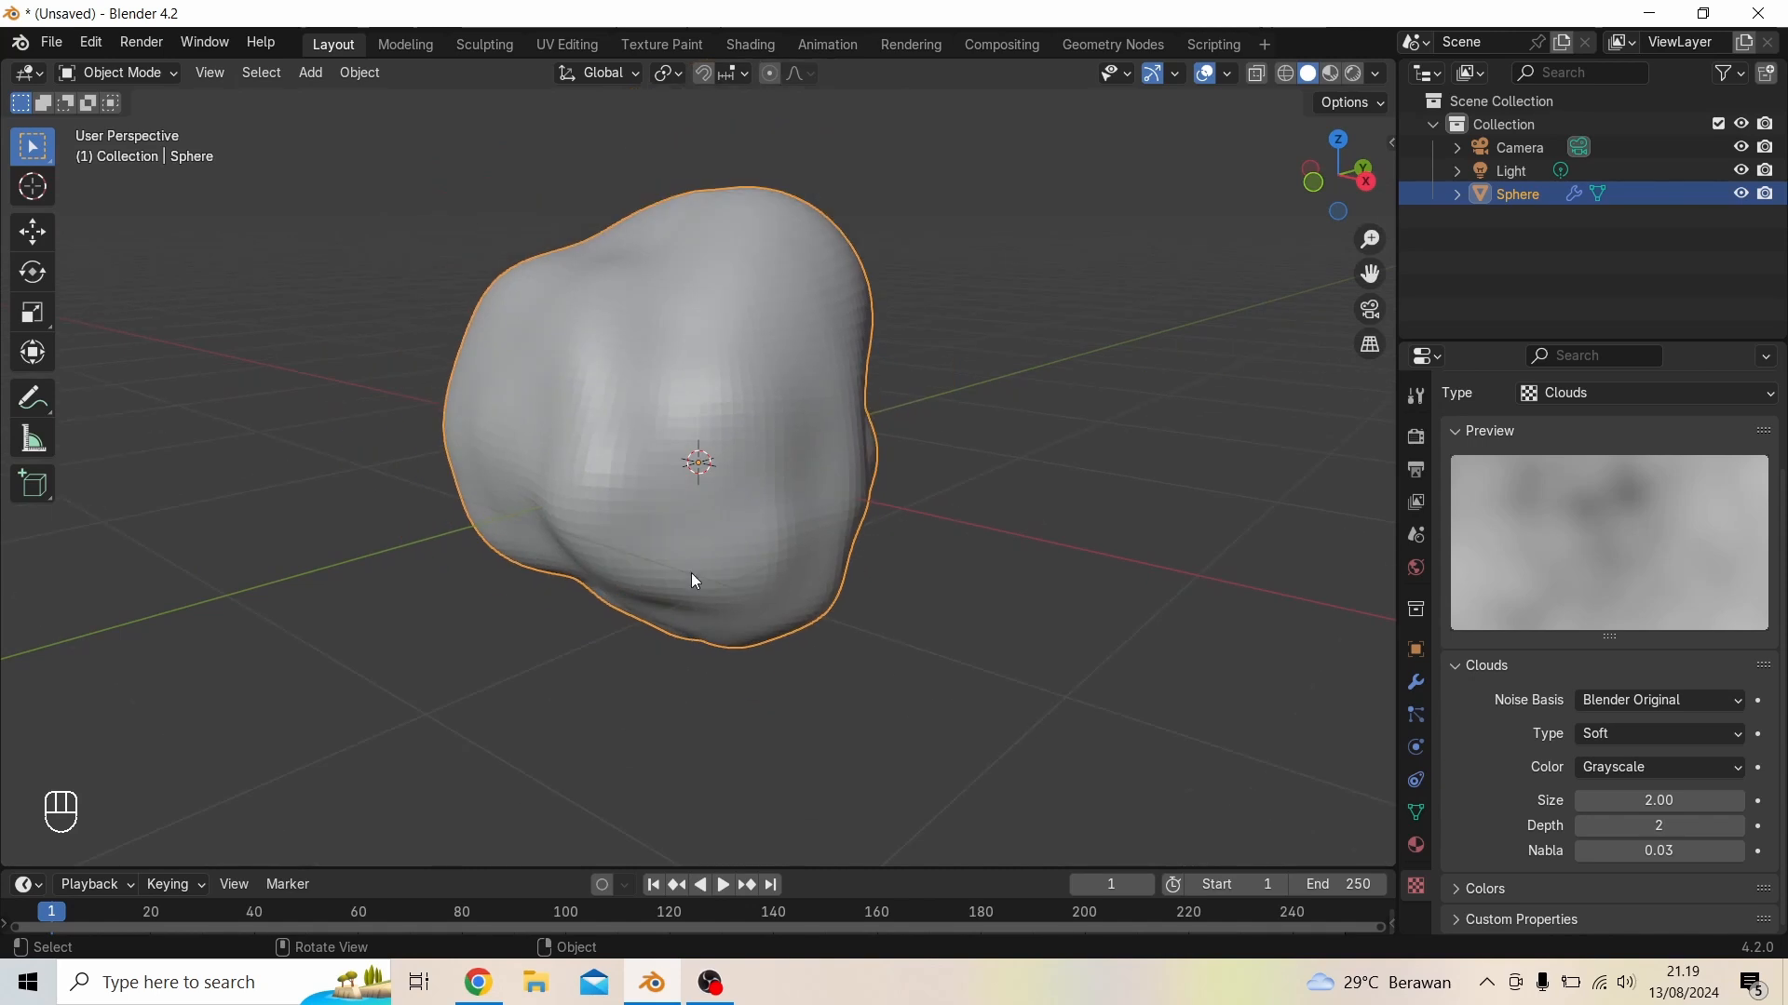
pyautogui.moveTo(891, 547); pyautogui.dragTo(941, 595, button='middle')
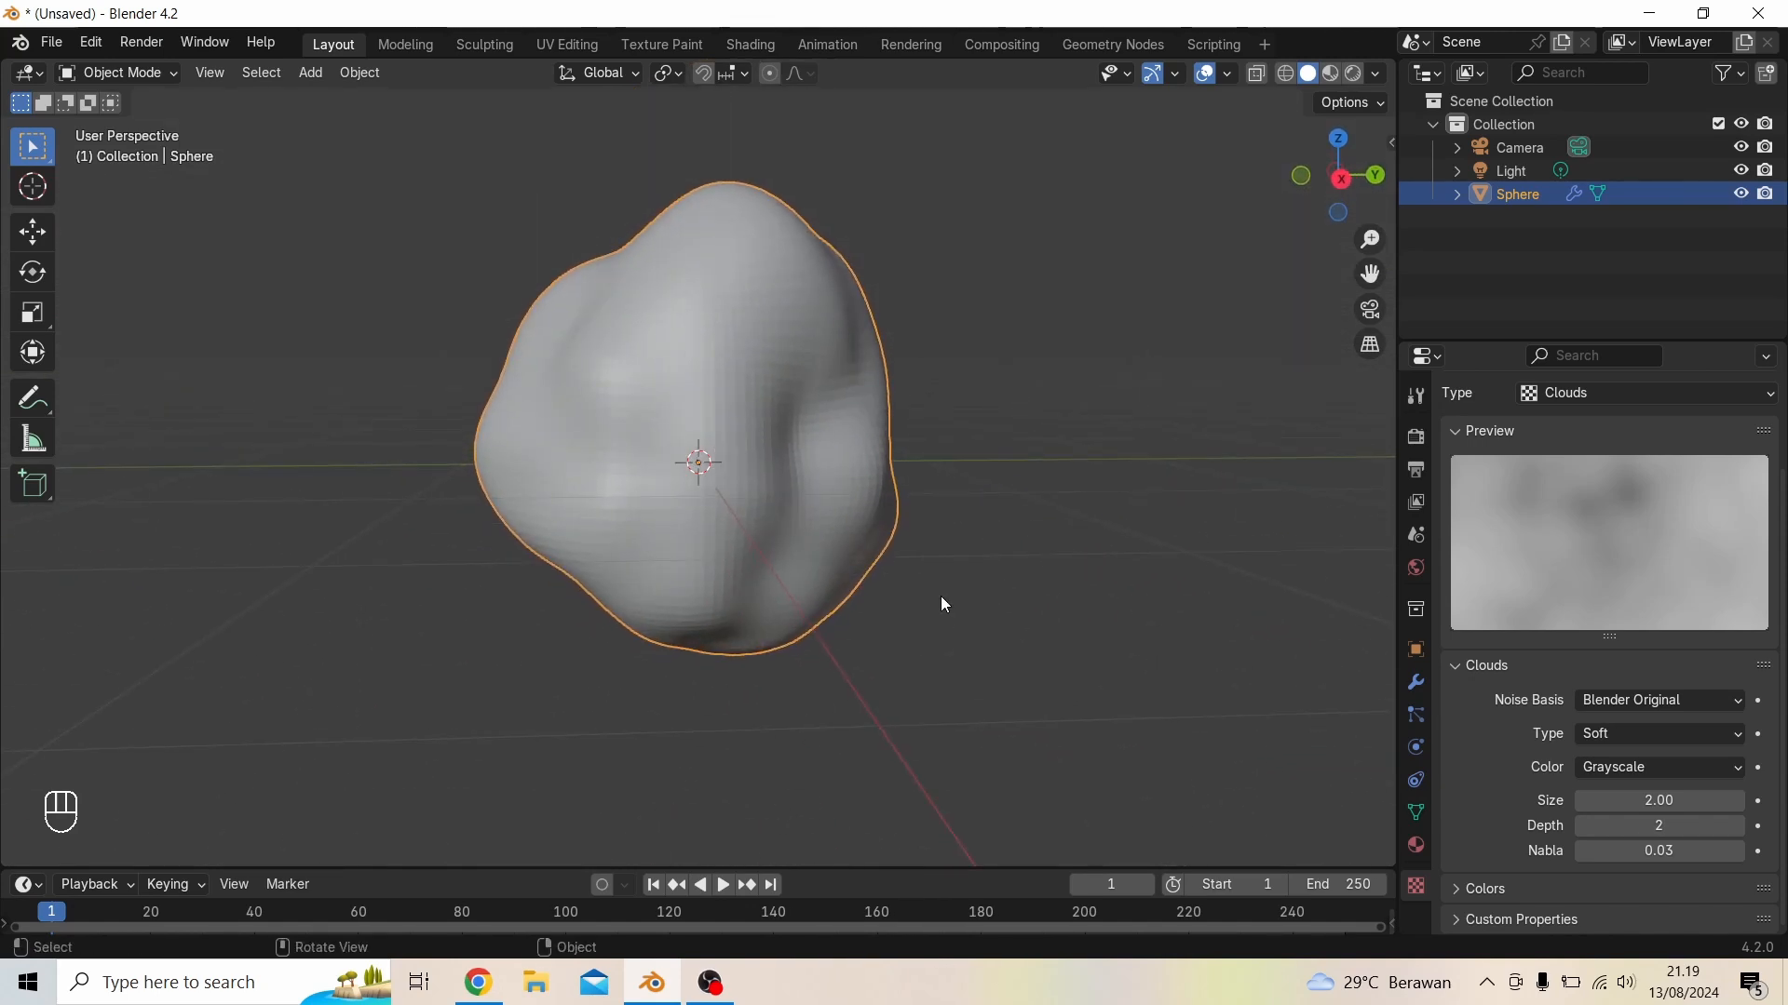
# Lower the Displace modifier's strength to 0.400 and check the shape
pyautogui.click(1416, 686)
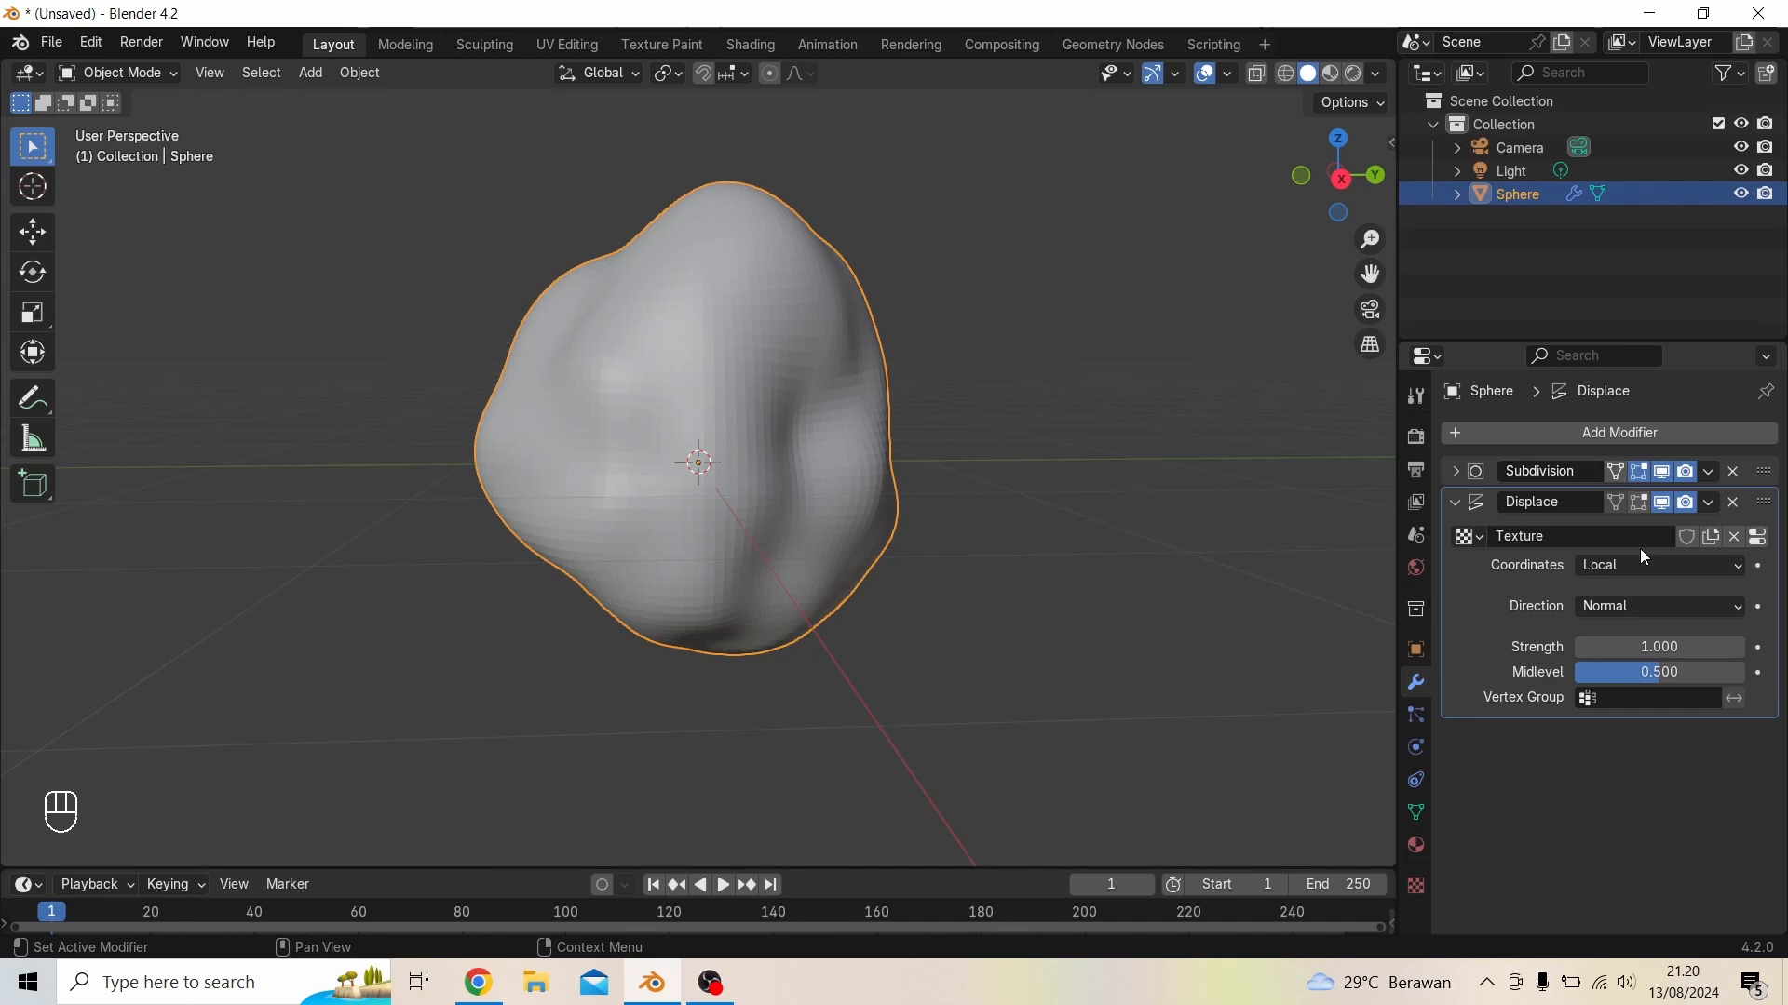
pyautogui.click(1455, 504)
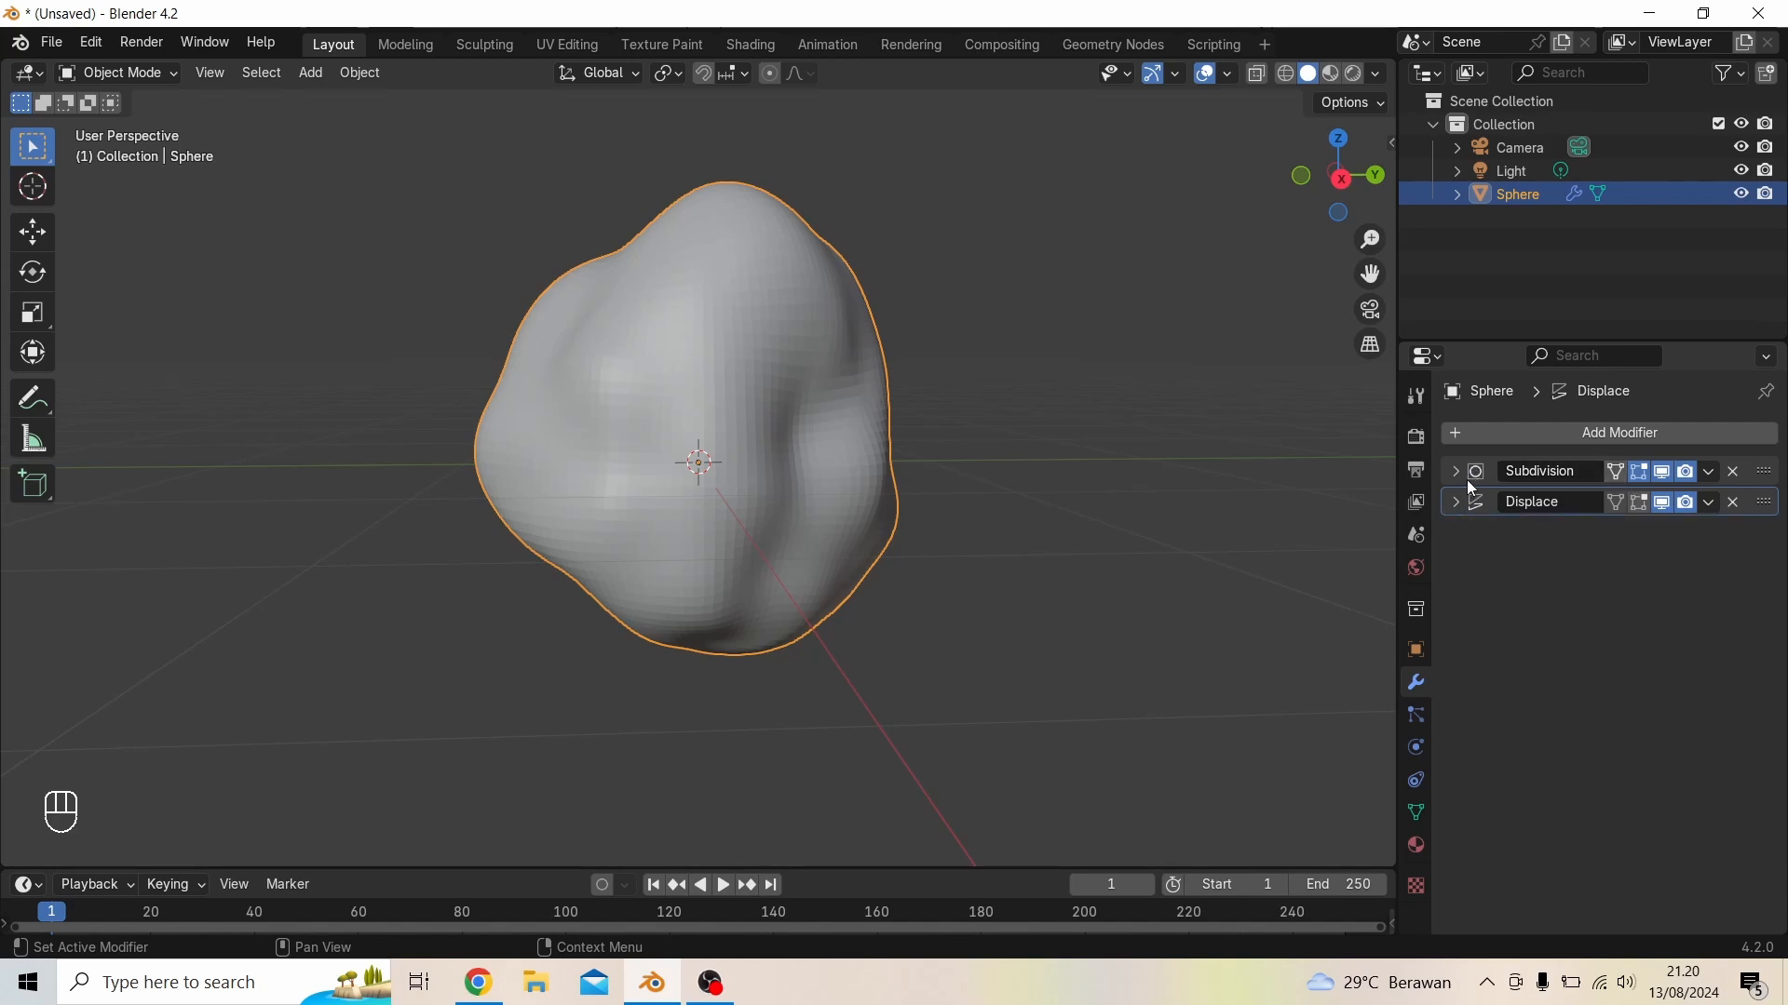
pyautogui.click(1457, 501)
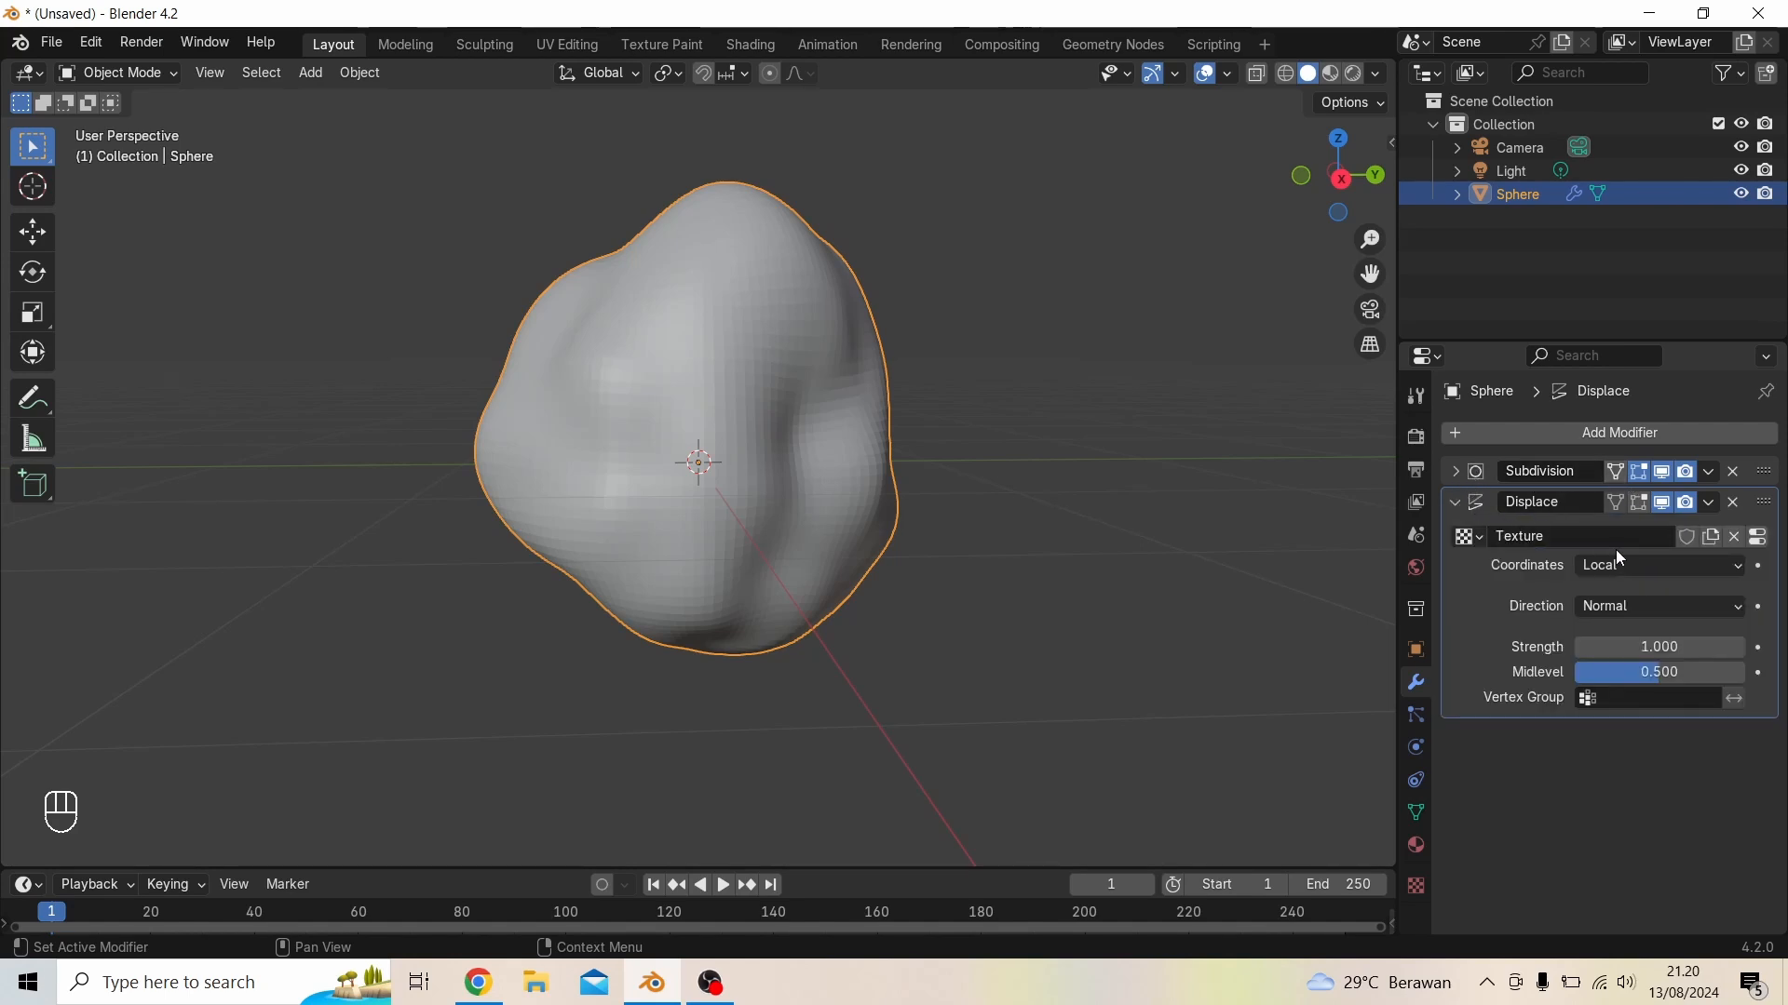
pyautogui.click(1577, 650)
pyautogui.click(1577, 650)
pyautogui.click(1577, 650)
pyautogui.click(1577, 649)
pyautogui.click(1581, 648)
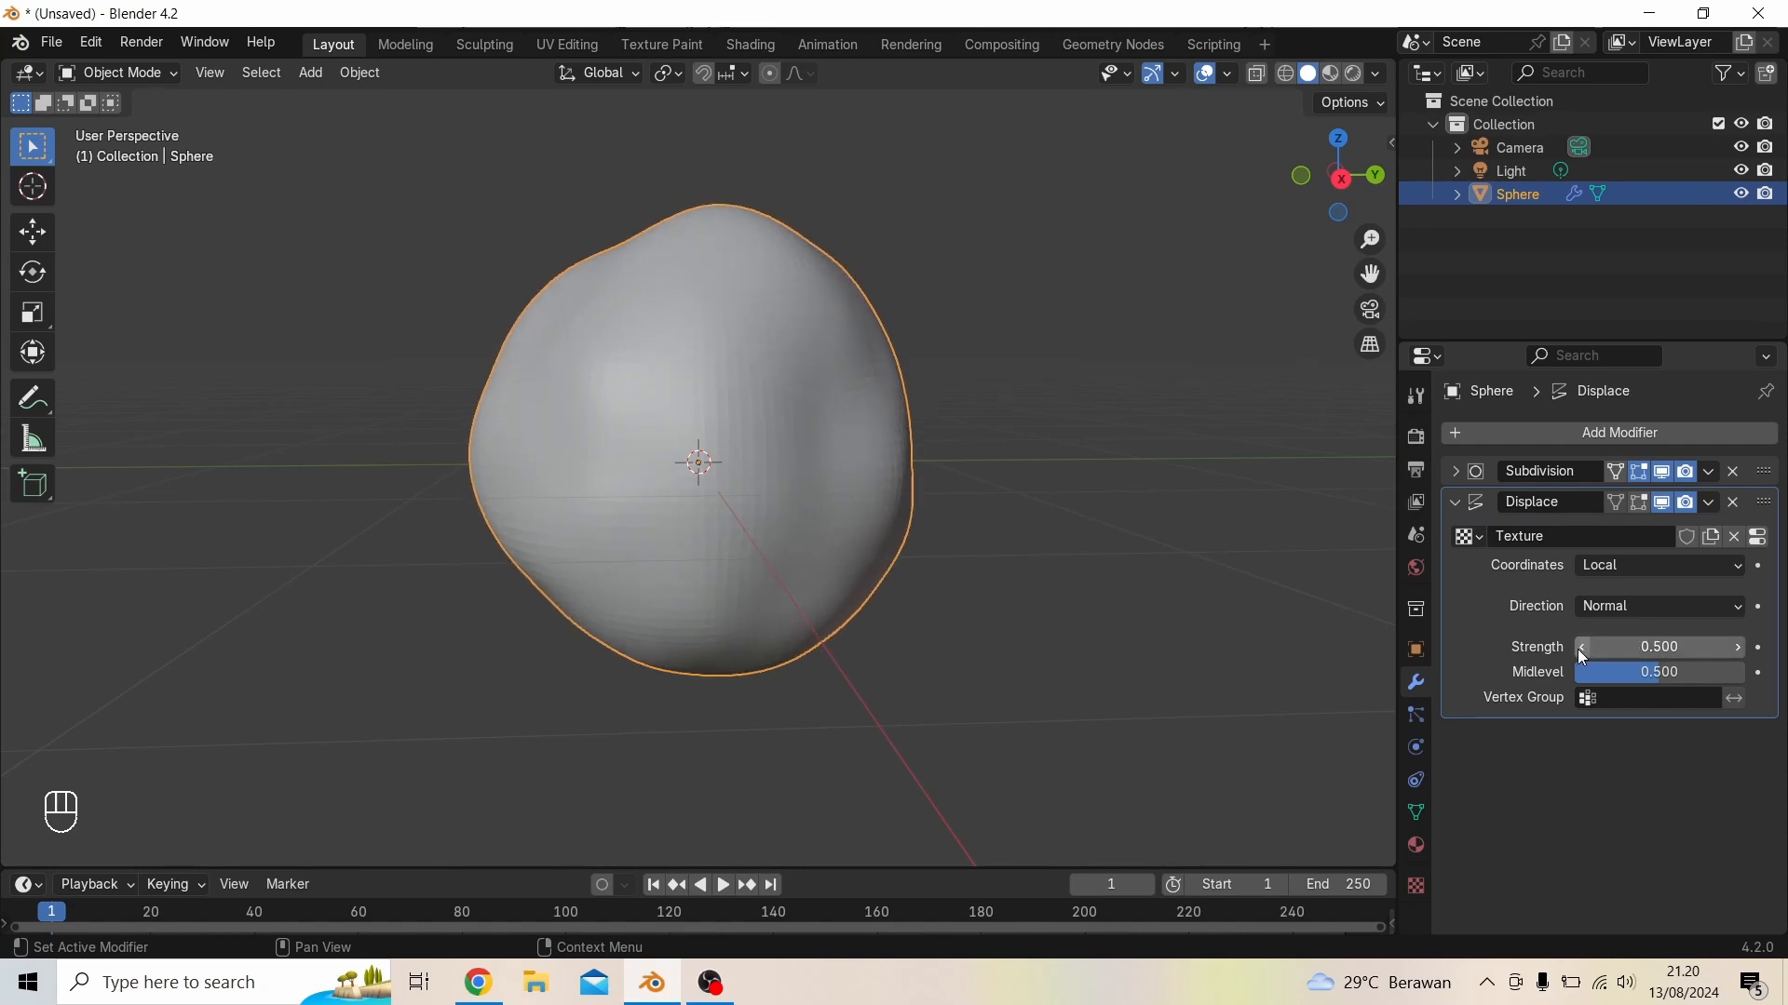
pyautogui.click(1581, 648)
pyautogui.moveTo(642, 471); pyautogui.dragTo(910, 631, button='middle')
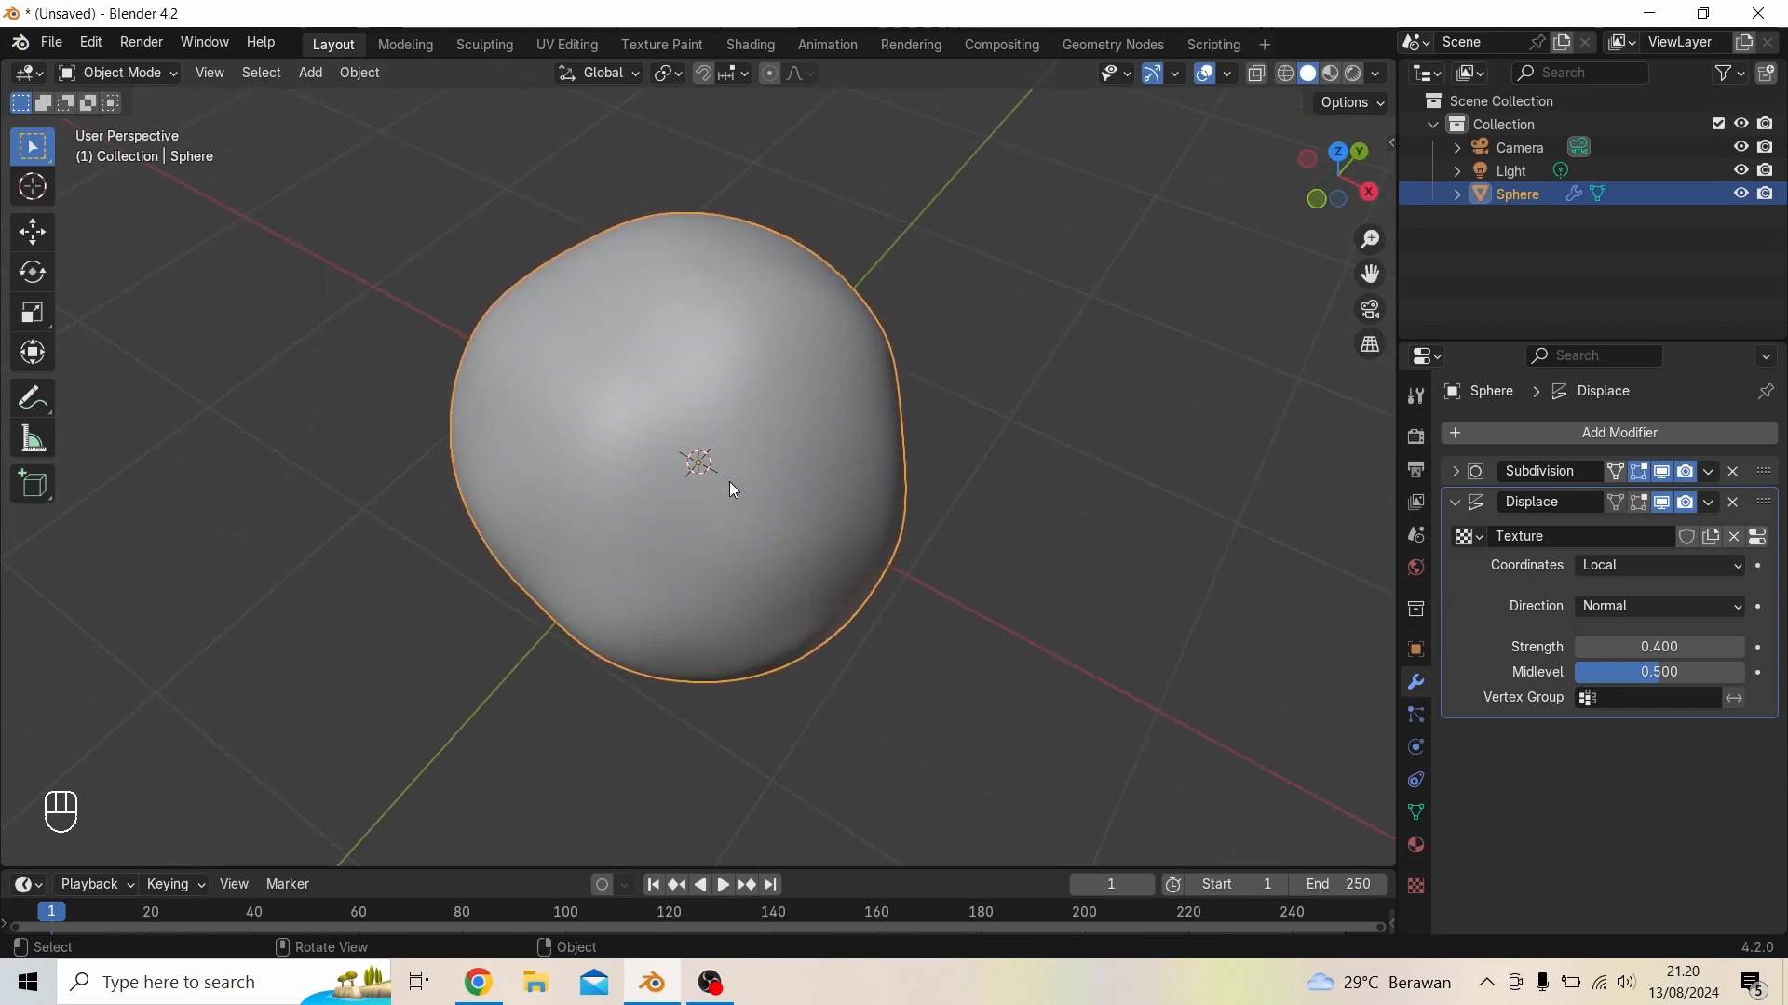
pyautogui.scroll(3, 729, 482)
pyautogui.scroll(-2, 639, 419)
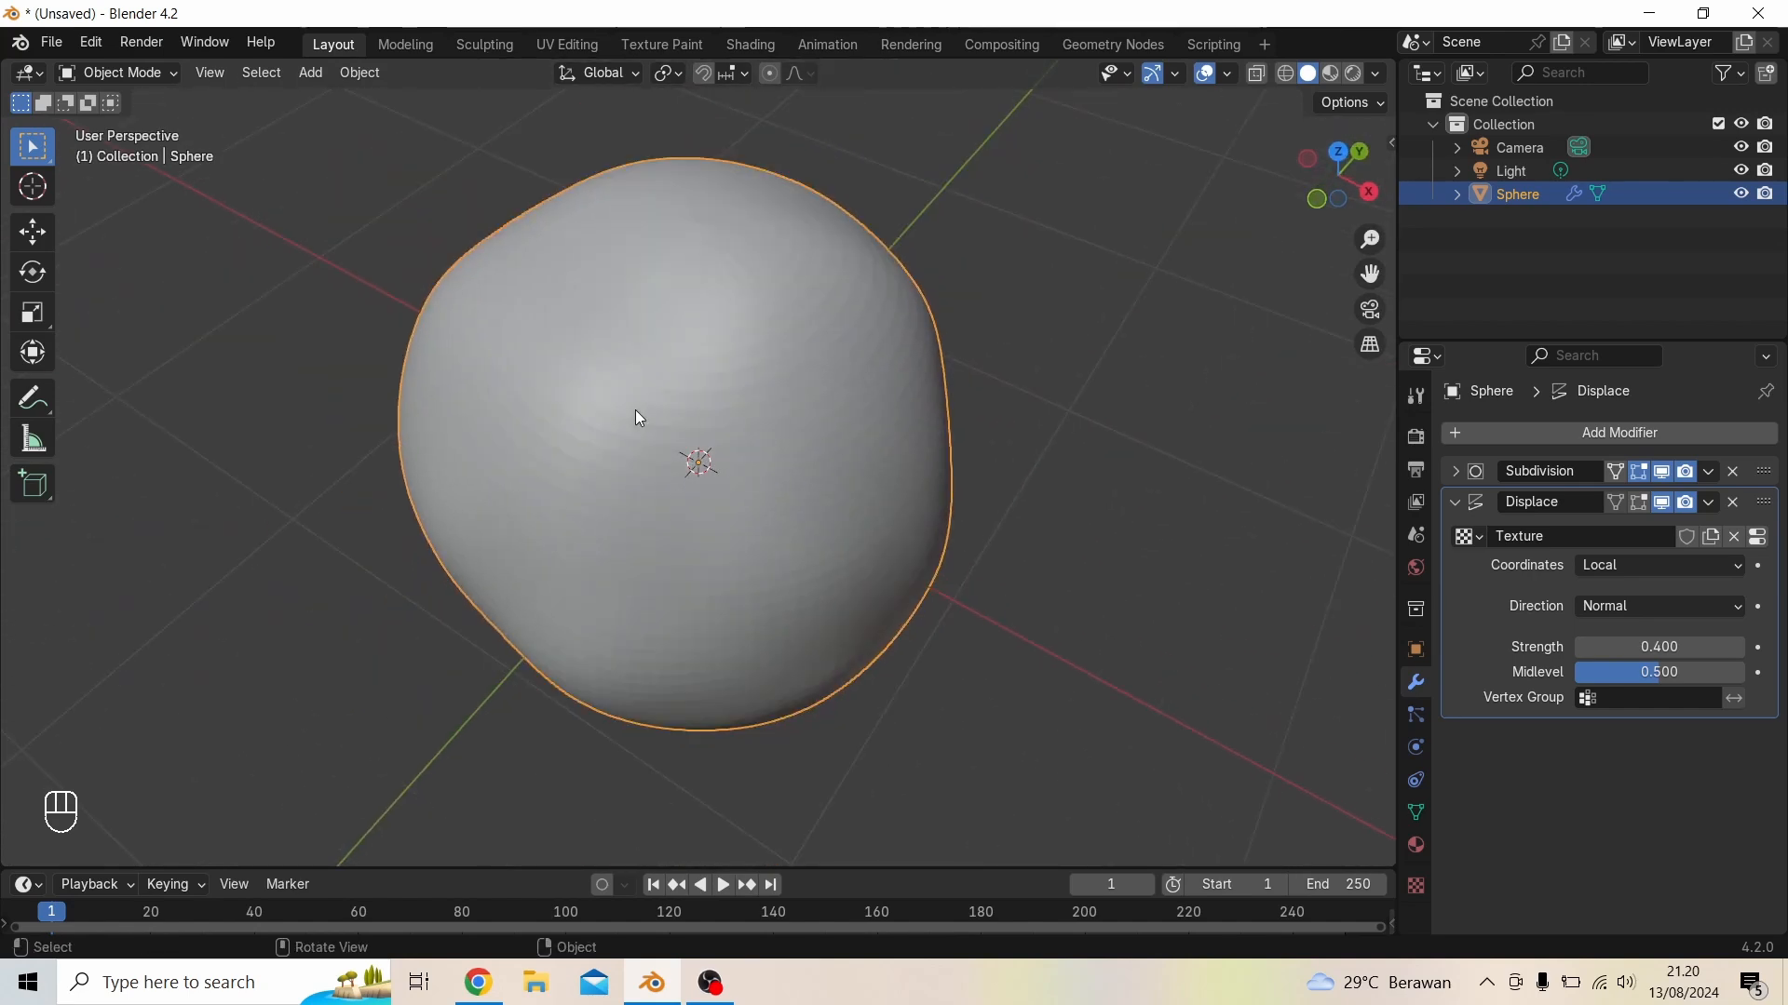
# Apply Shade Smooth to the displaced sphere
pyautogui.rightClick(722, 369)
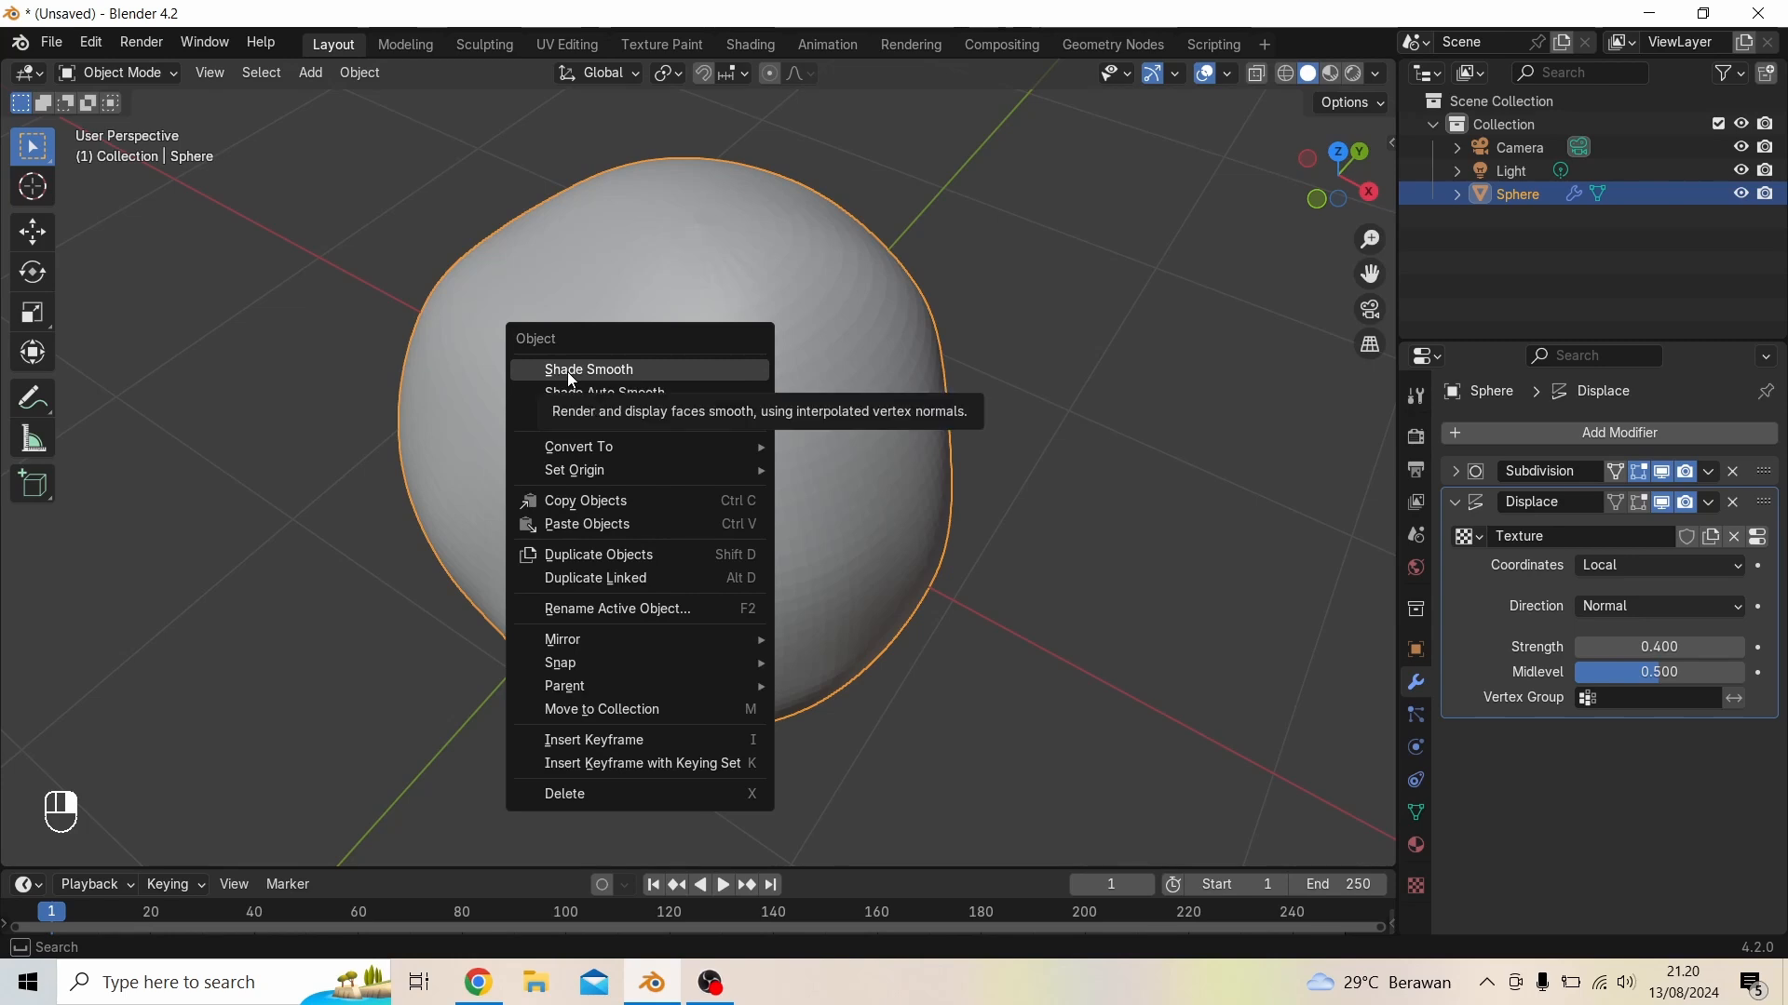
pyautogui.click(647, 371)
pyautogui.moveTo(757, 540); pyautogui.dragTo(850, 523, button='middle')
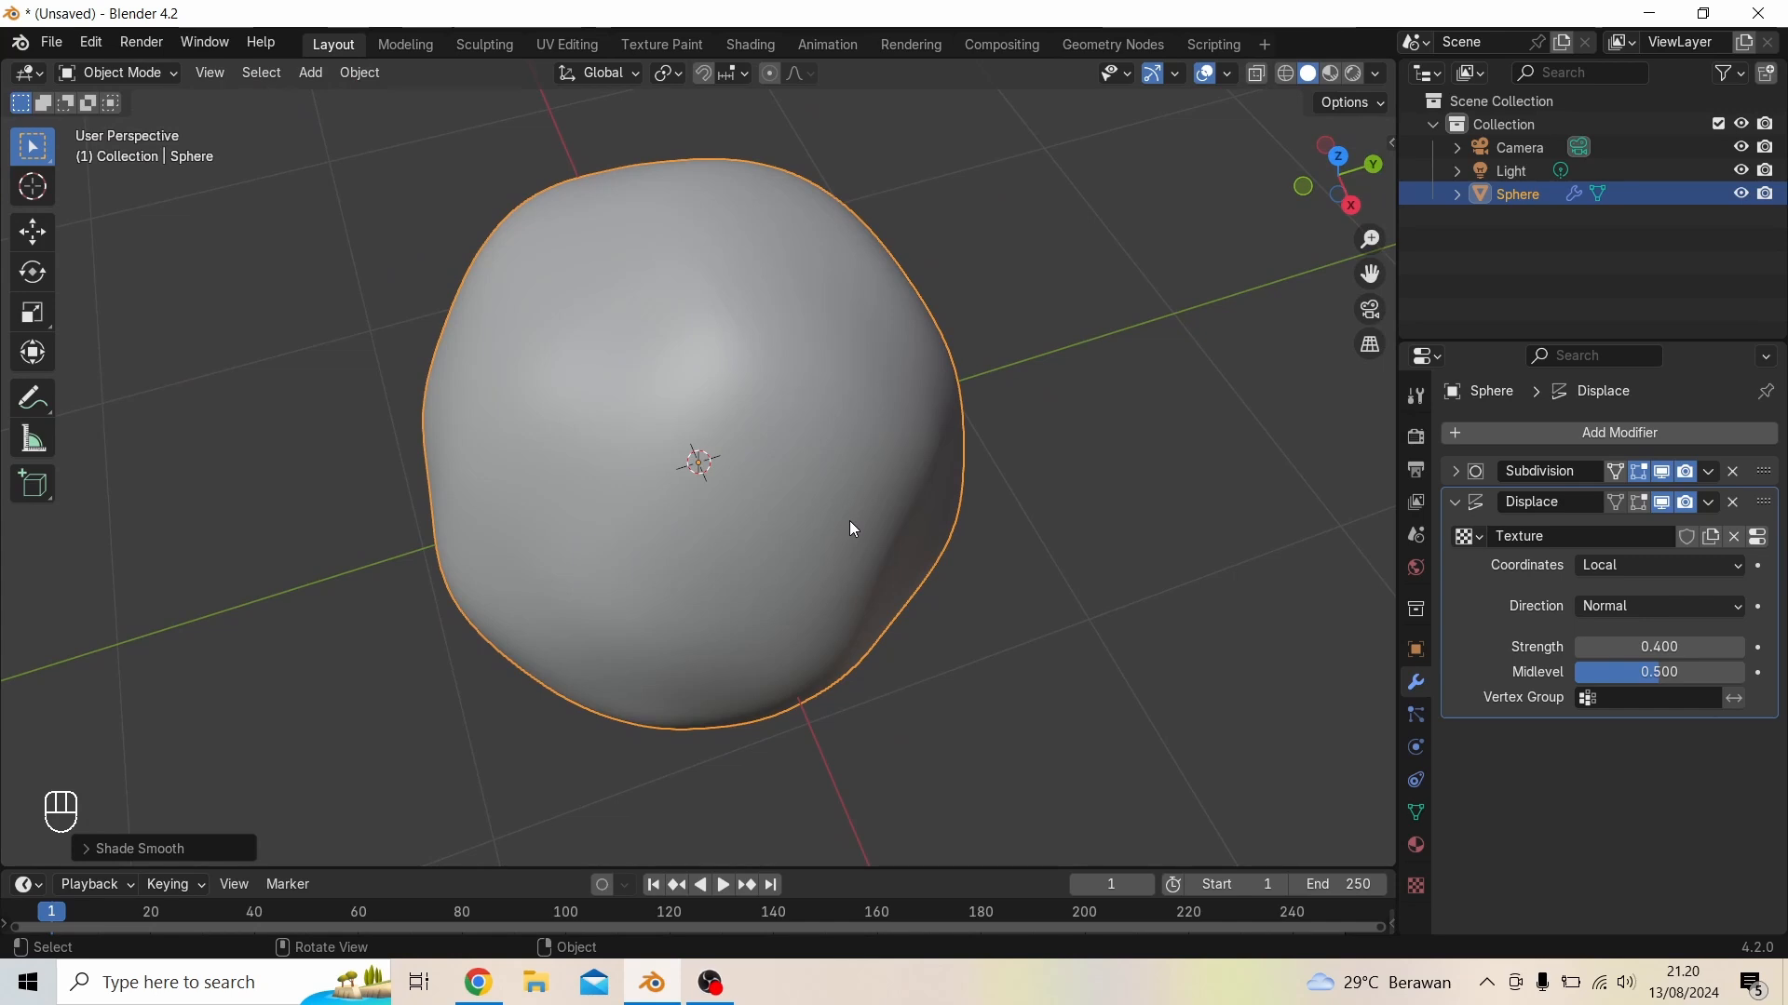
# Set the Displace modifier's strength to 0.300 and check the shape
pyautogui.click(1579, 650)
pyautogui.moveTo(991, 571); pyautogui.dragTo(1134, 405, button='middle')
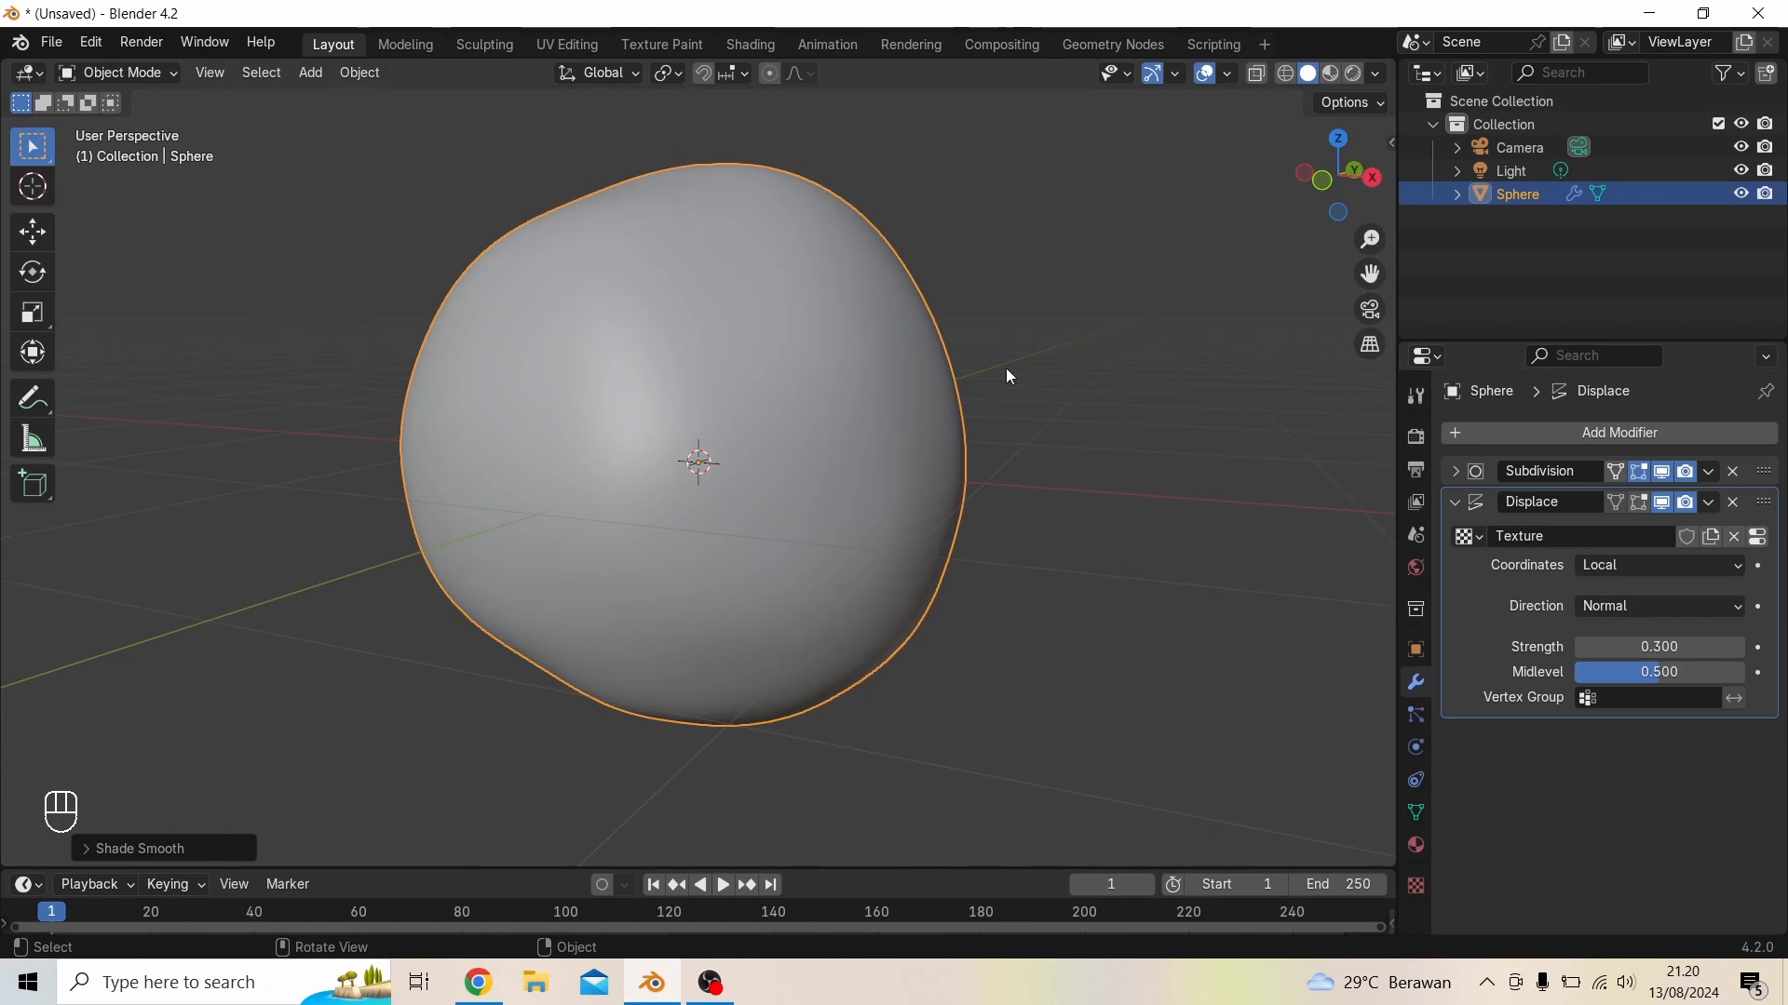
pyautogui.scroll(-2, 1003, 381)
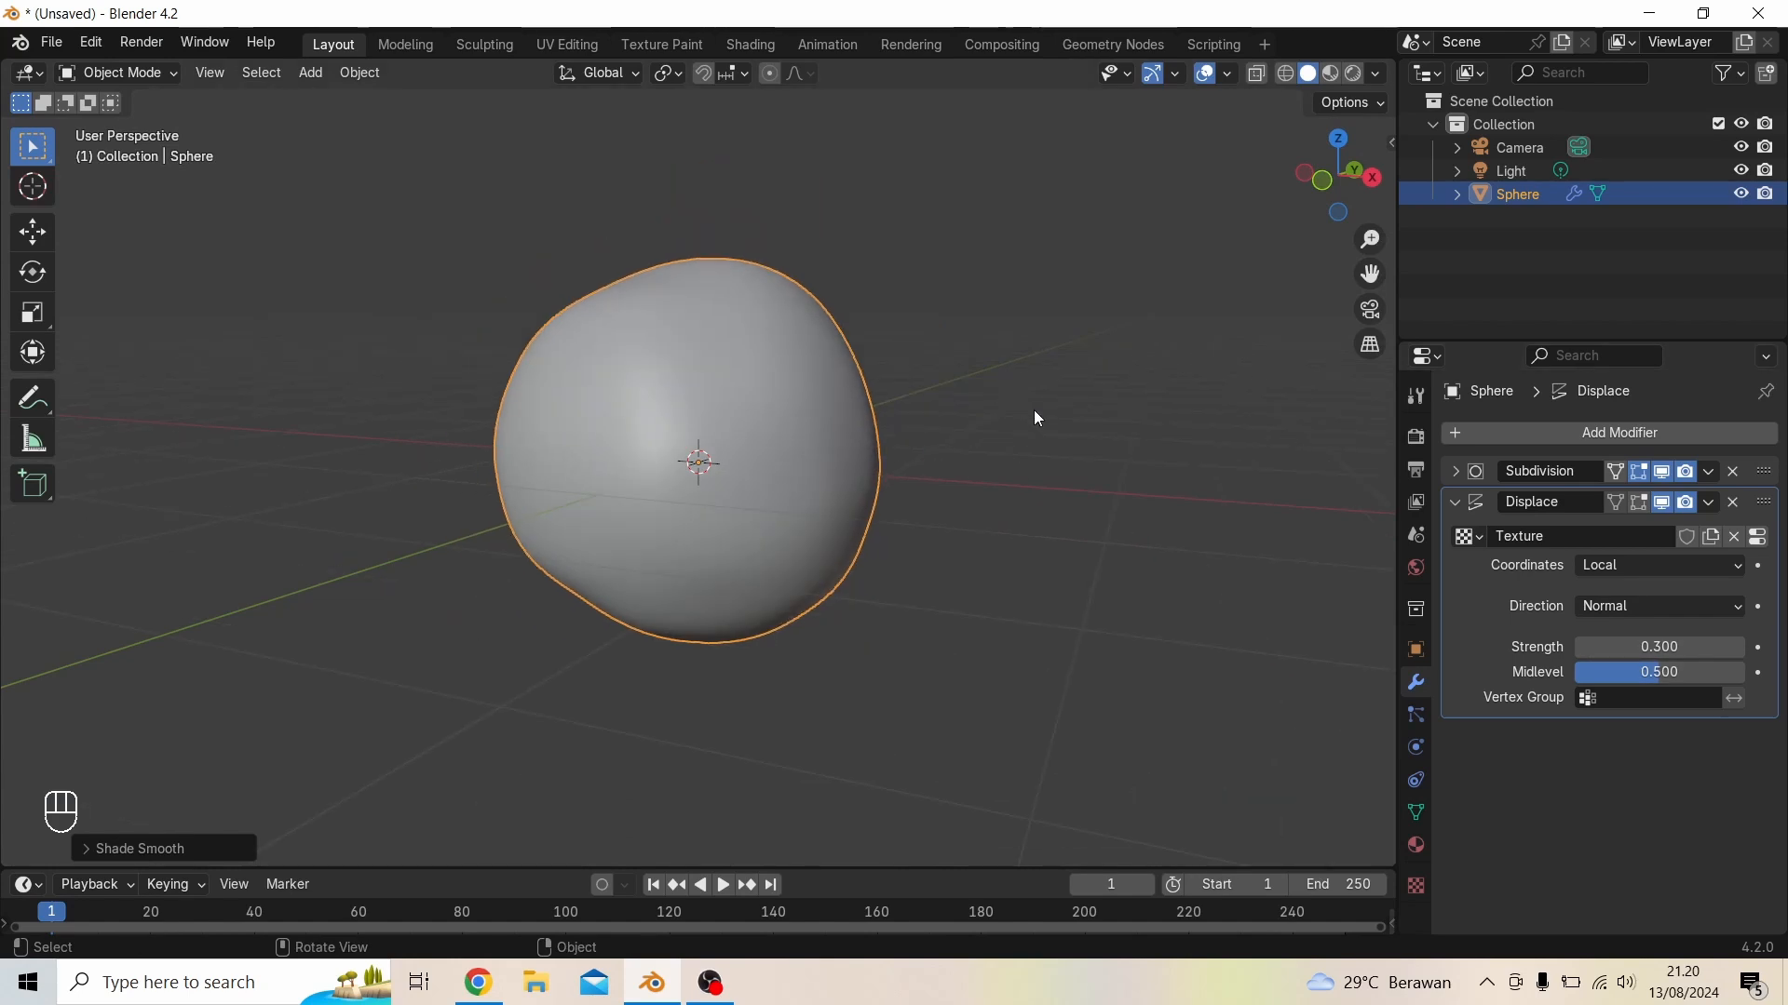
pyautogui.moveTo(896, 508); pyautogui.dragTo(763, 331, button='middle')
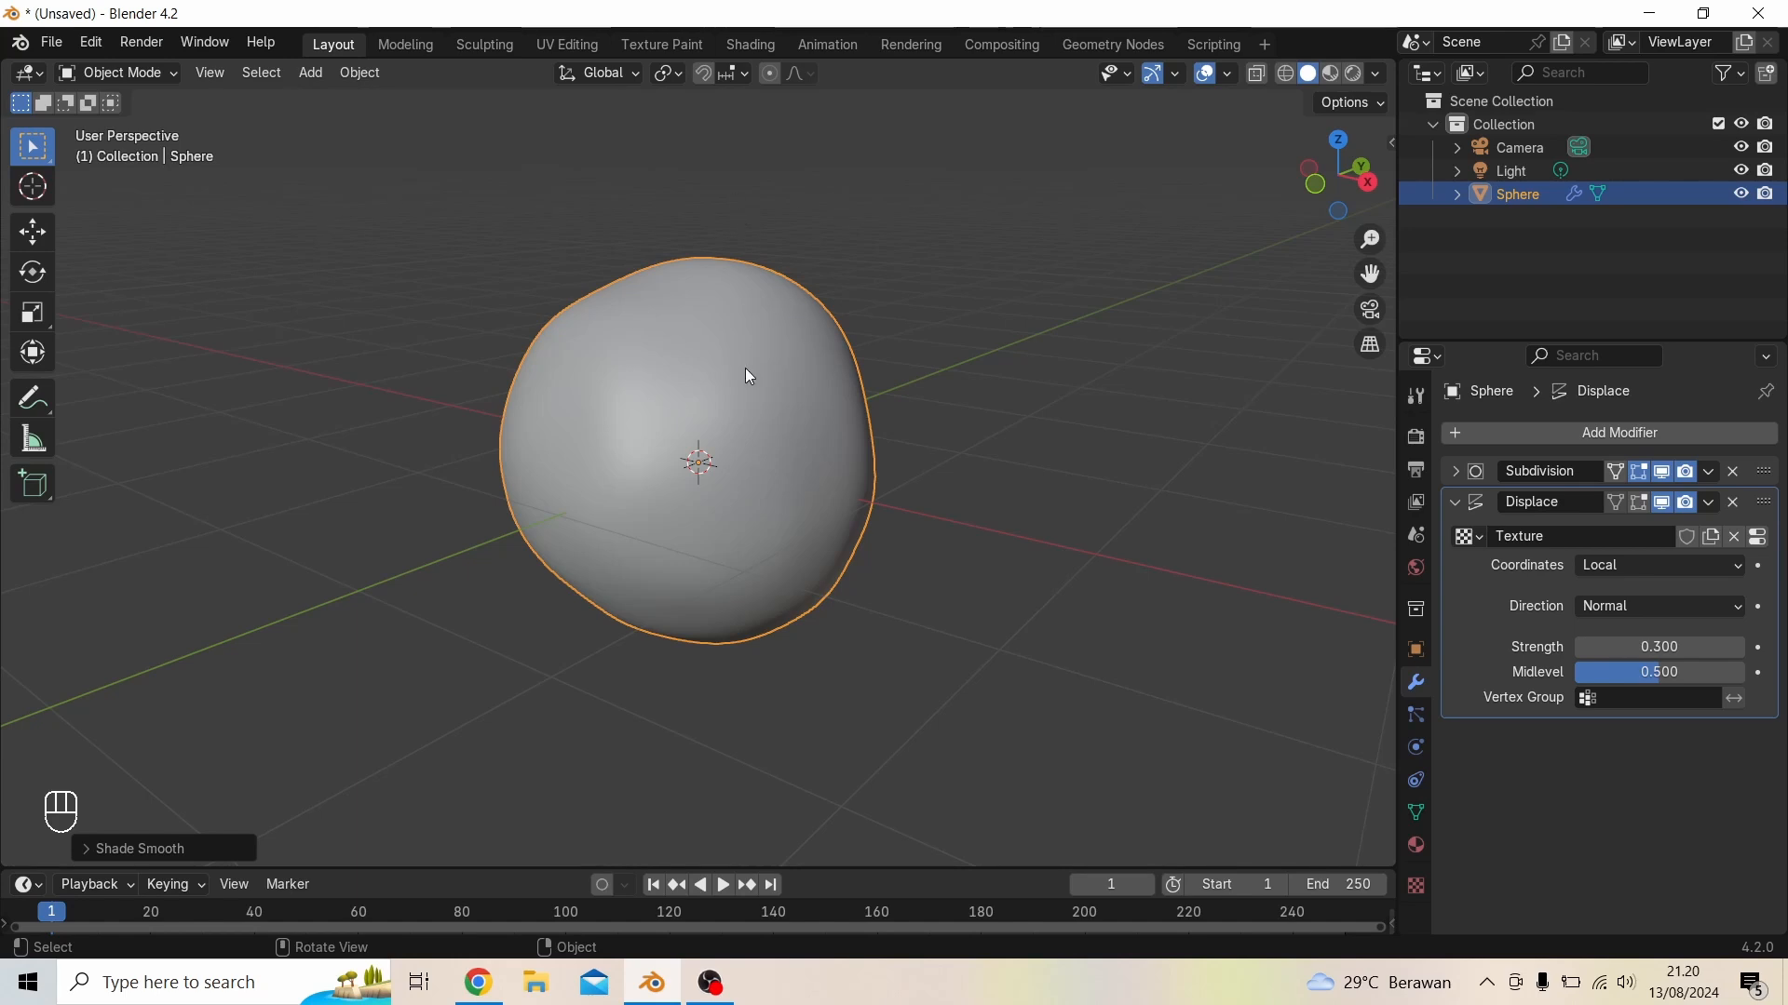
# Switch to Chrome, go from the Rostock-Laage Airport page to Poly Haven's HDRI library and browse the available HDRIs
pyautogui.click(483, 993)
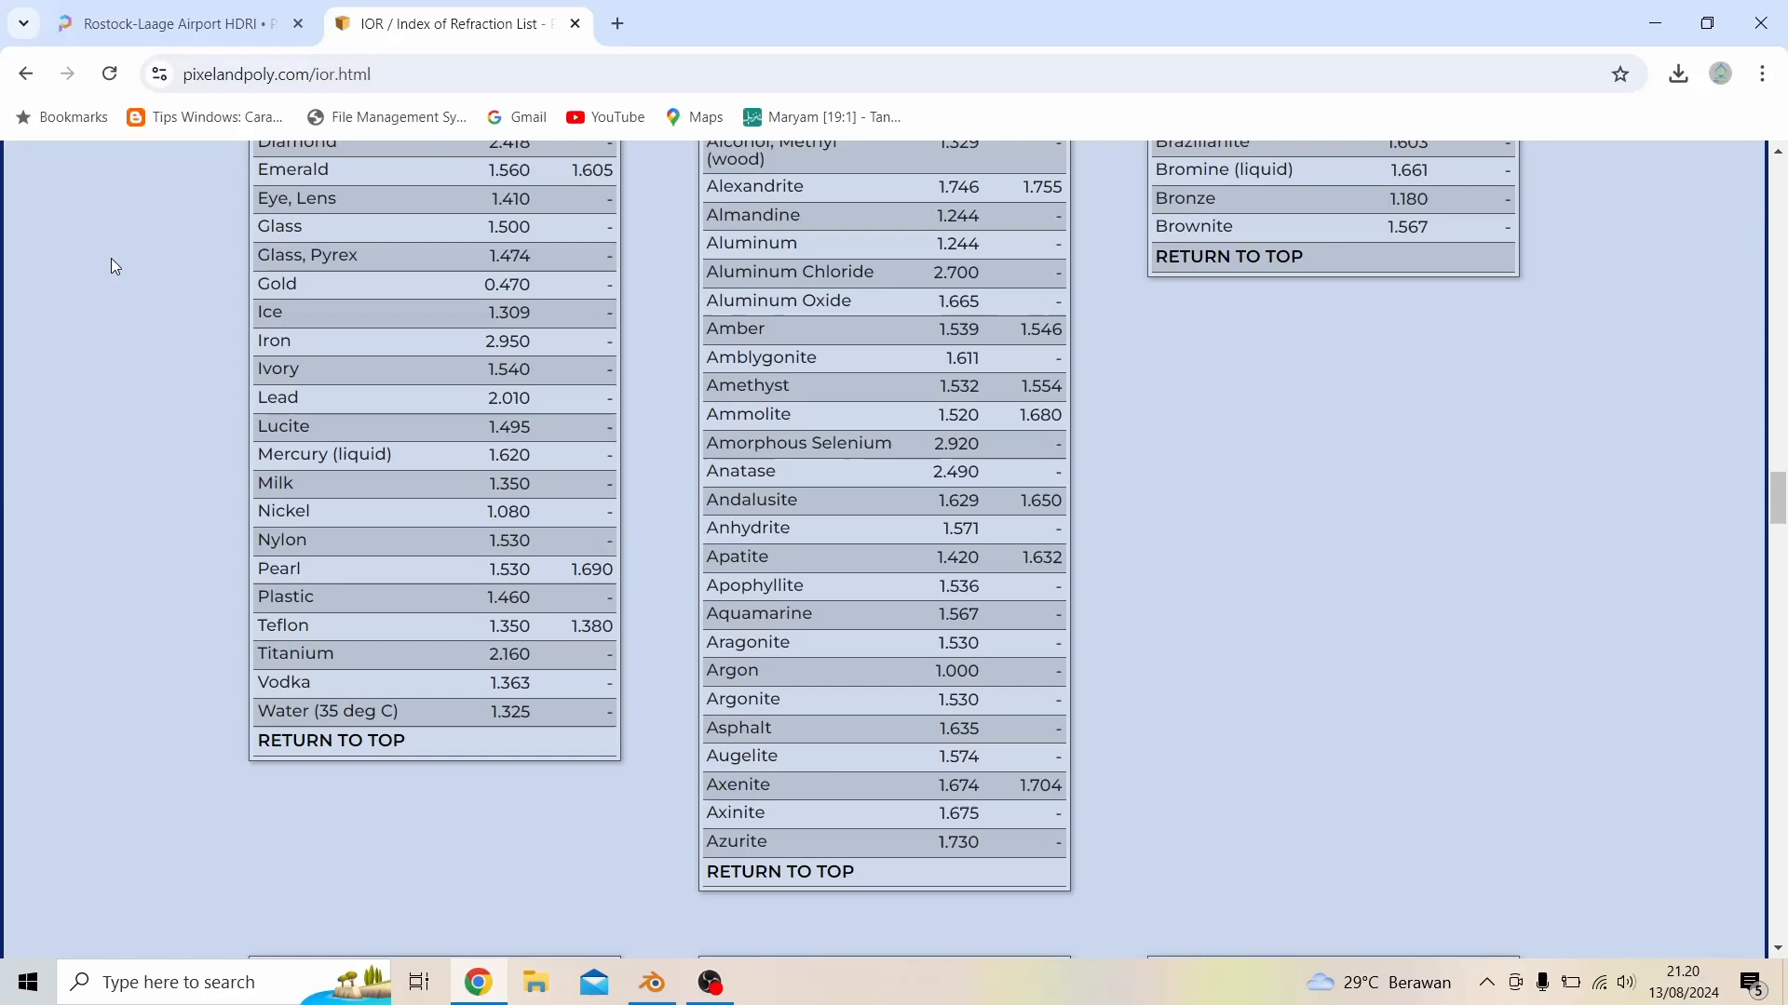
pyautogui.click(112, 26)
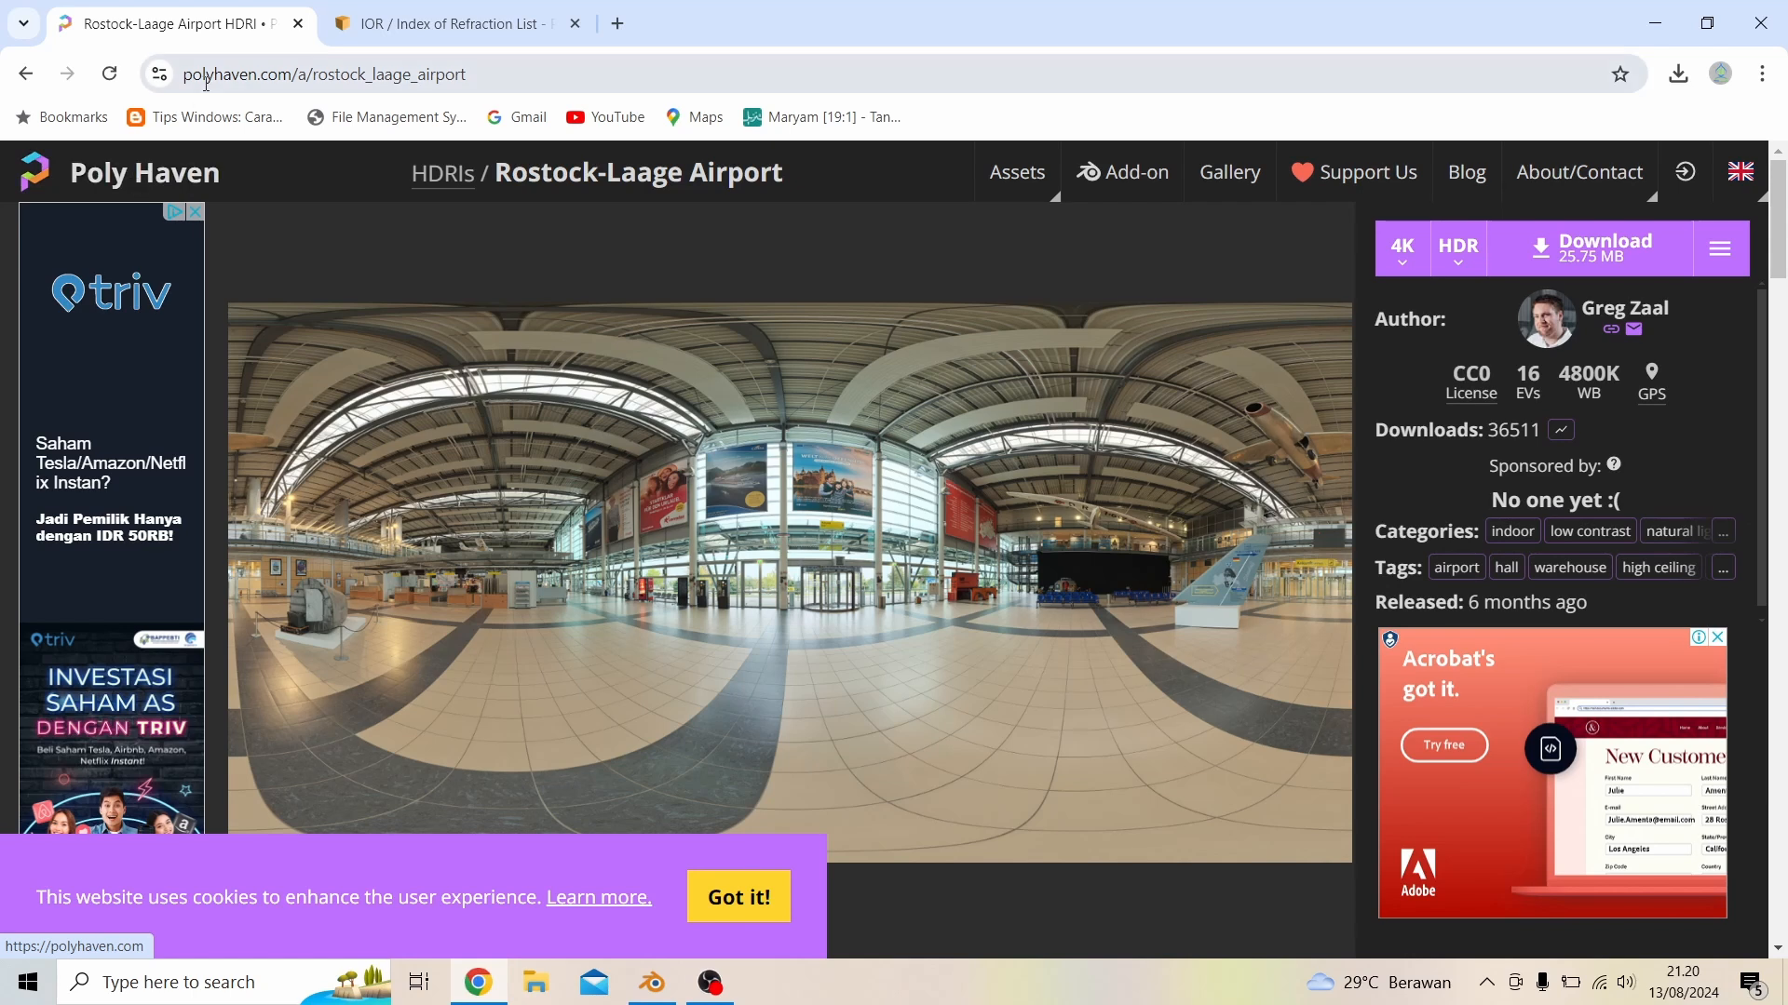
pyautogui.click(505, 74)
pyautogui.doubleClick(368, 74)
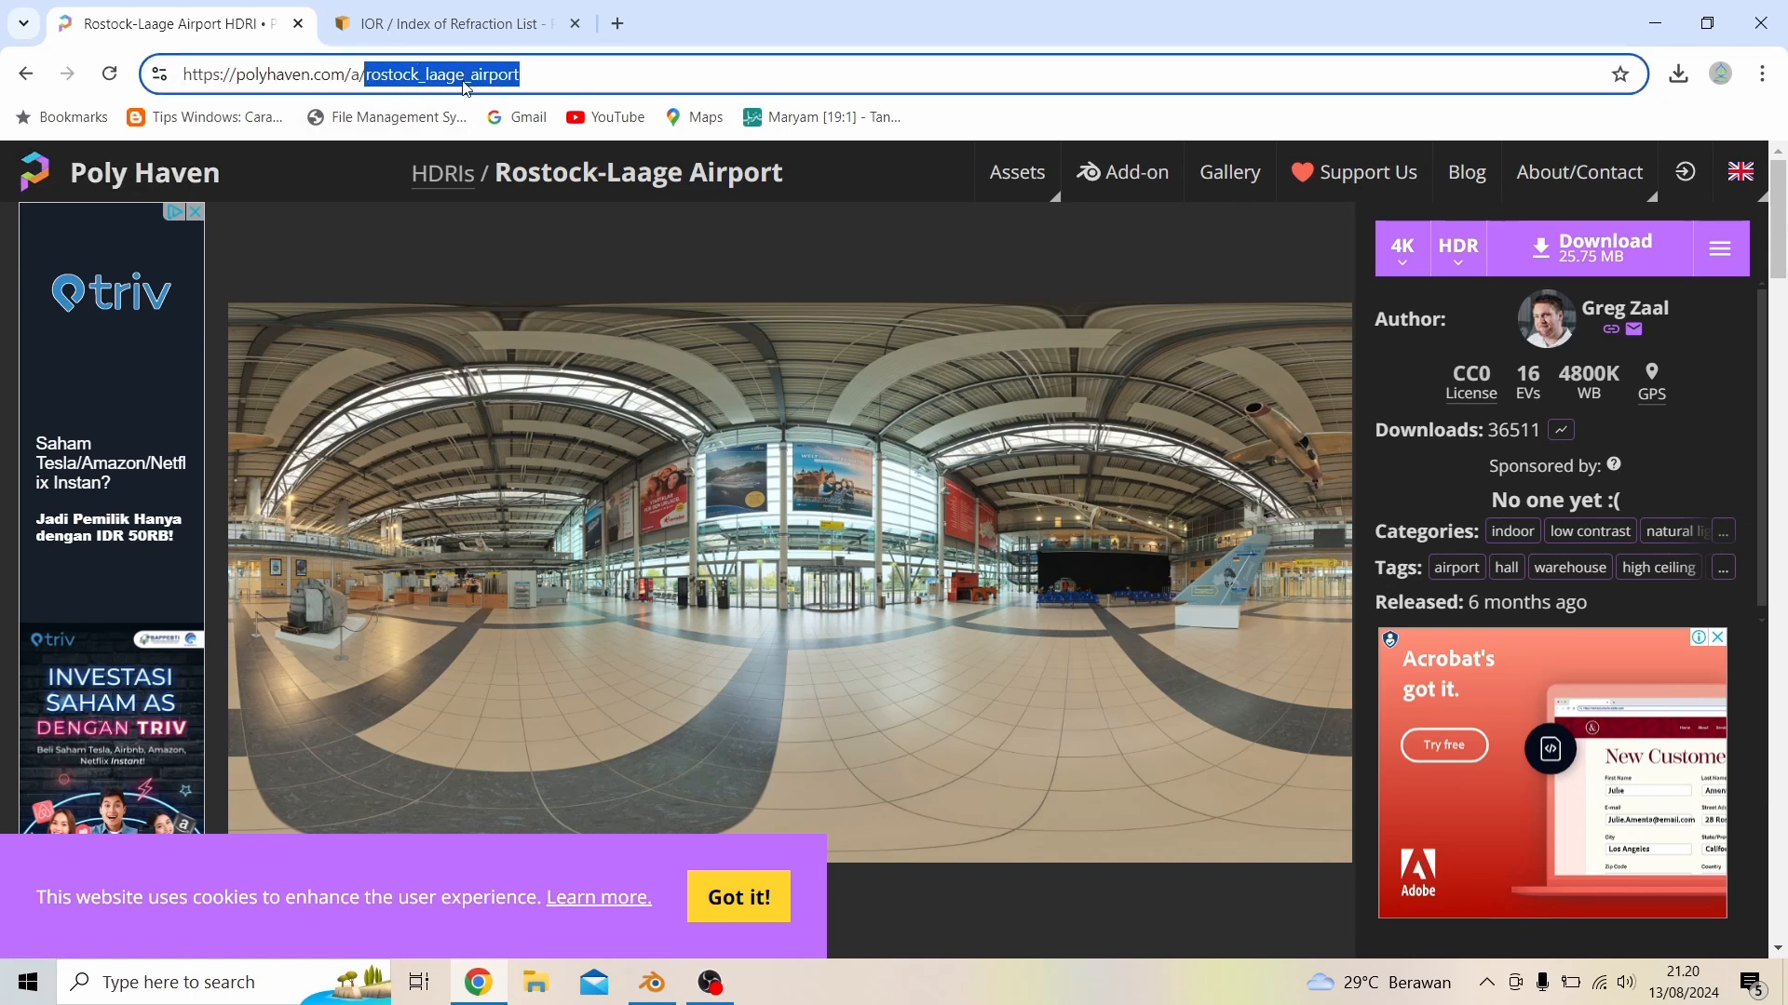
pyautogui.press('BackSpace')
pyautogui.press('BackSpace')
pyautogui.press('BackSpace')
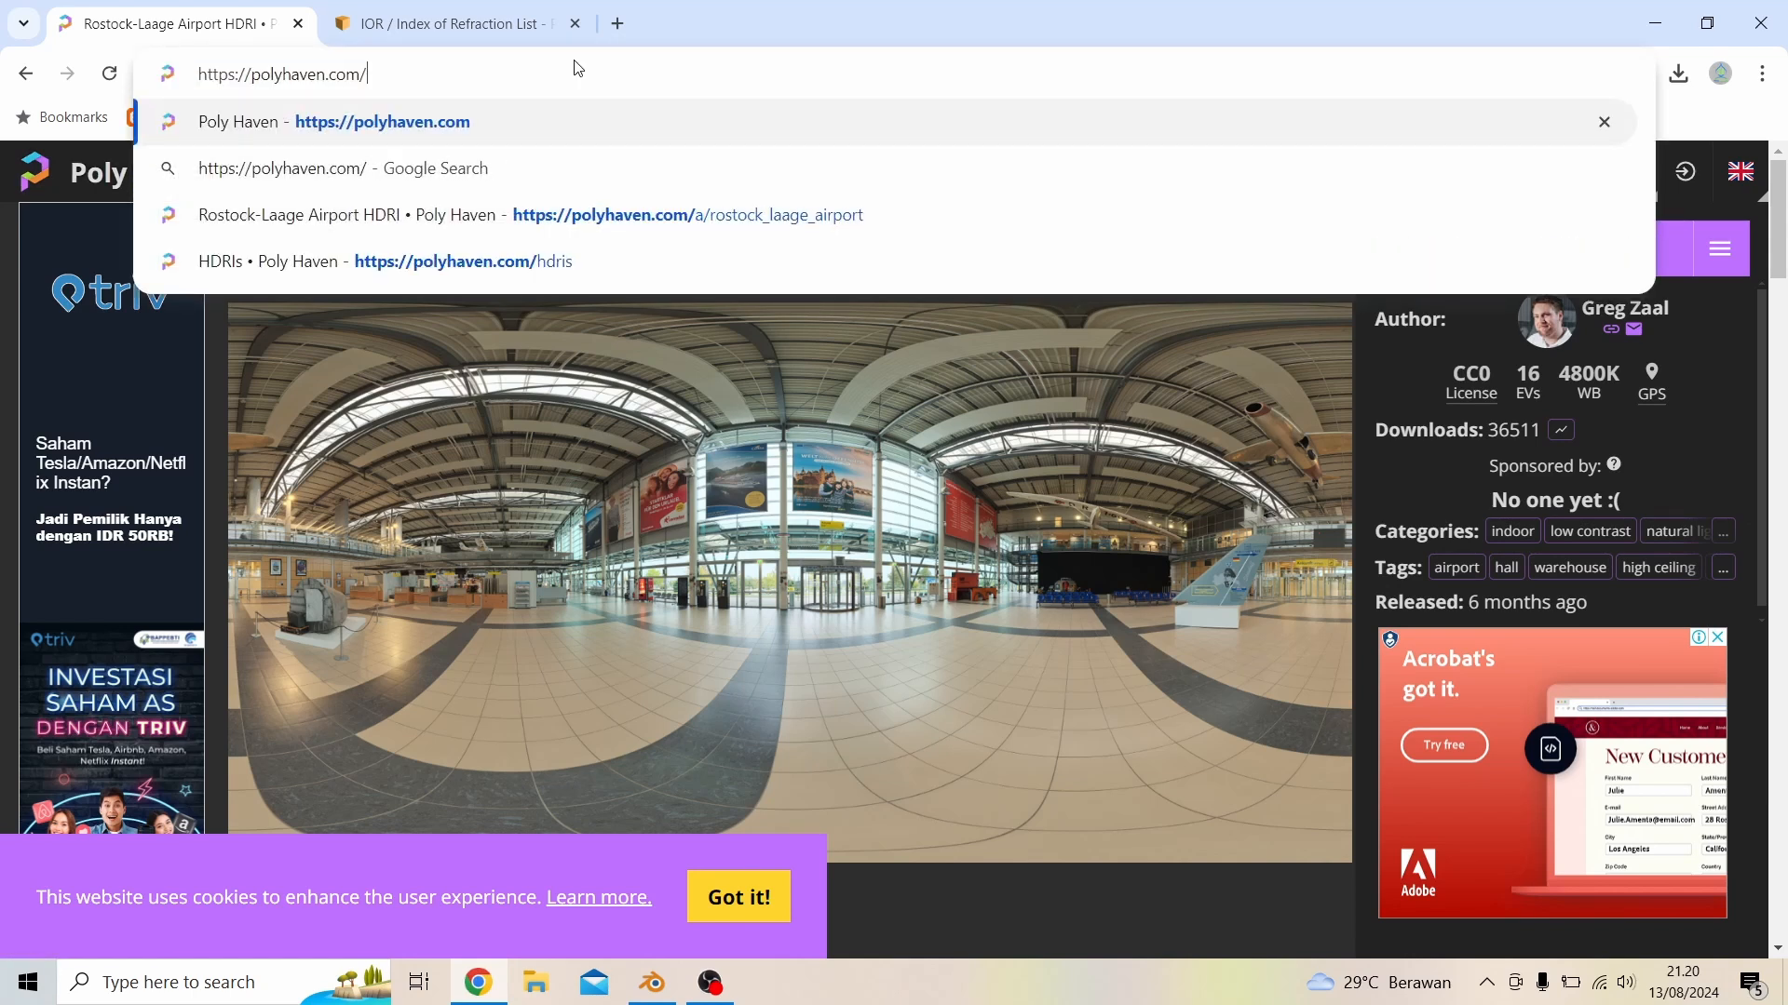
pyautogui.press('Return')
pyautogui.scroll(-7, 913, 698)
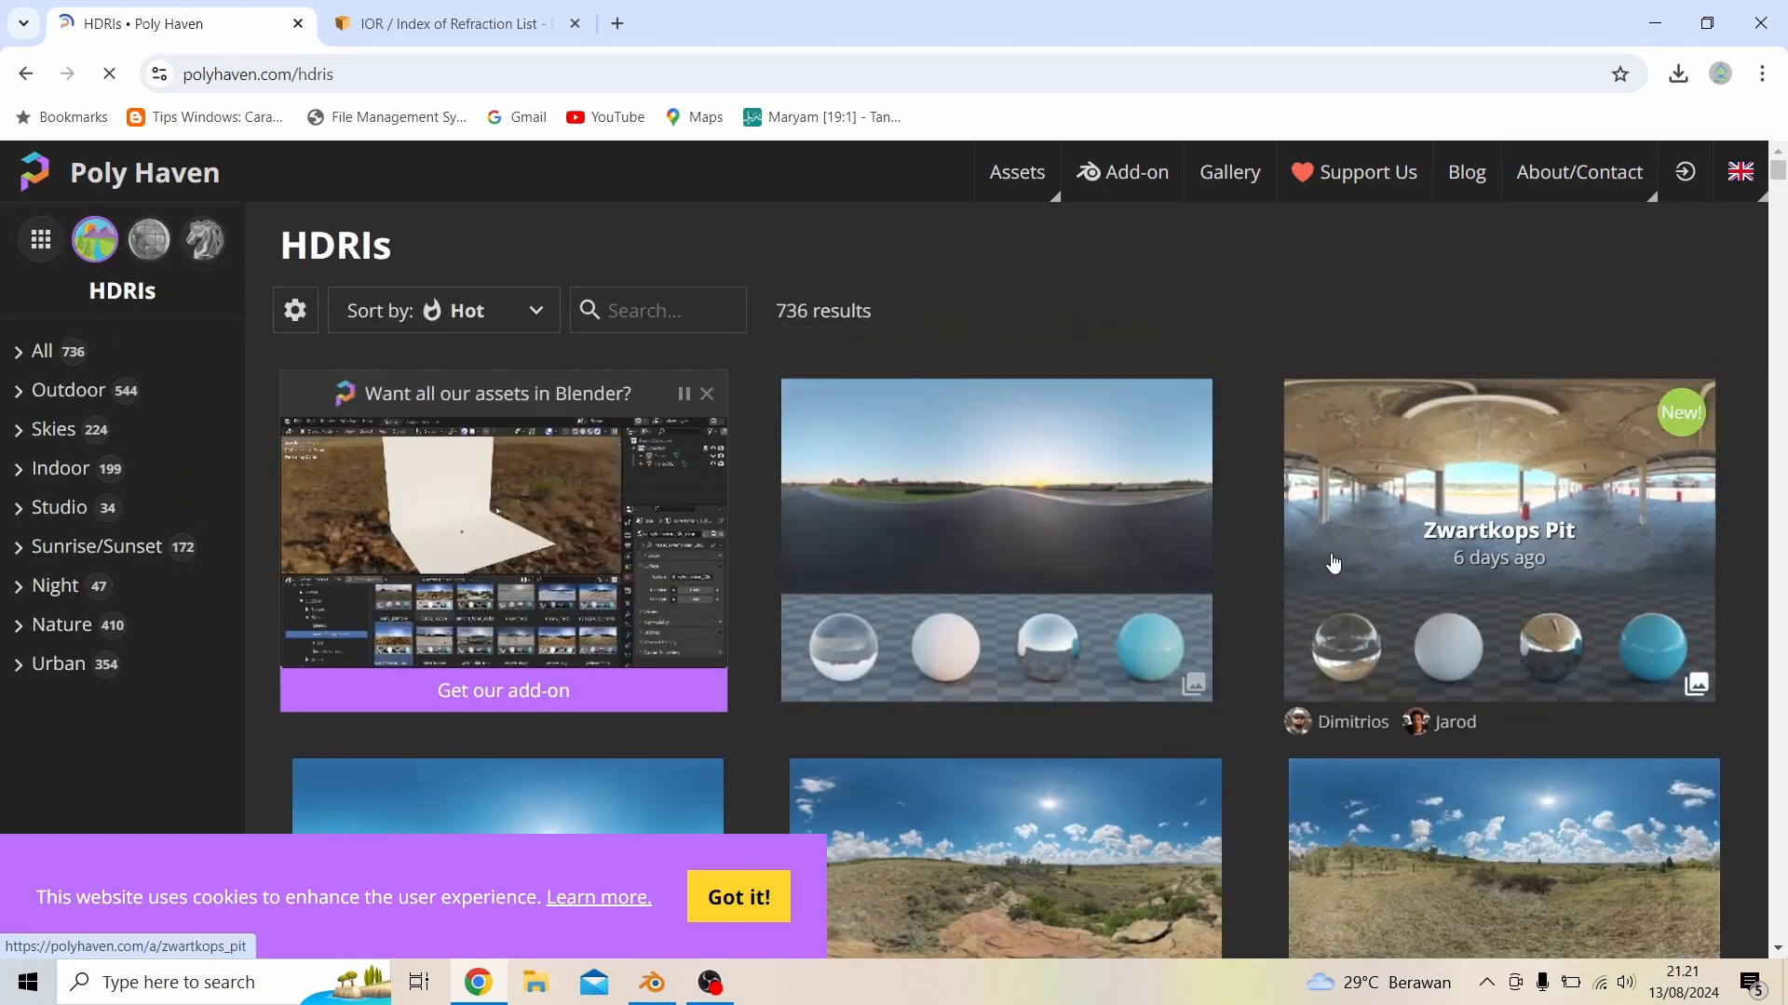
pyautogui.scroll(-2, 1344, 570)
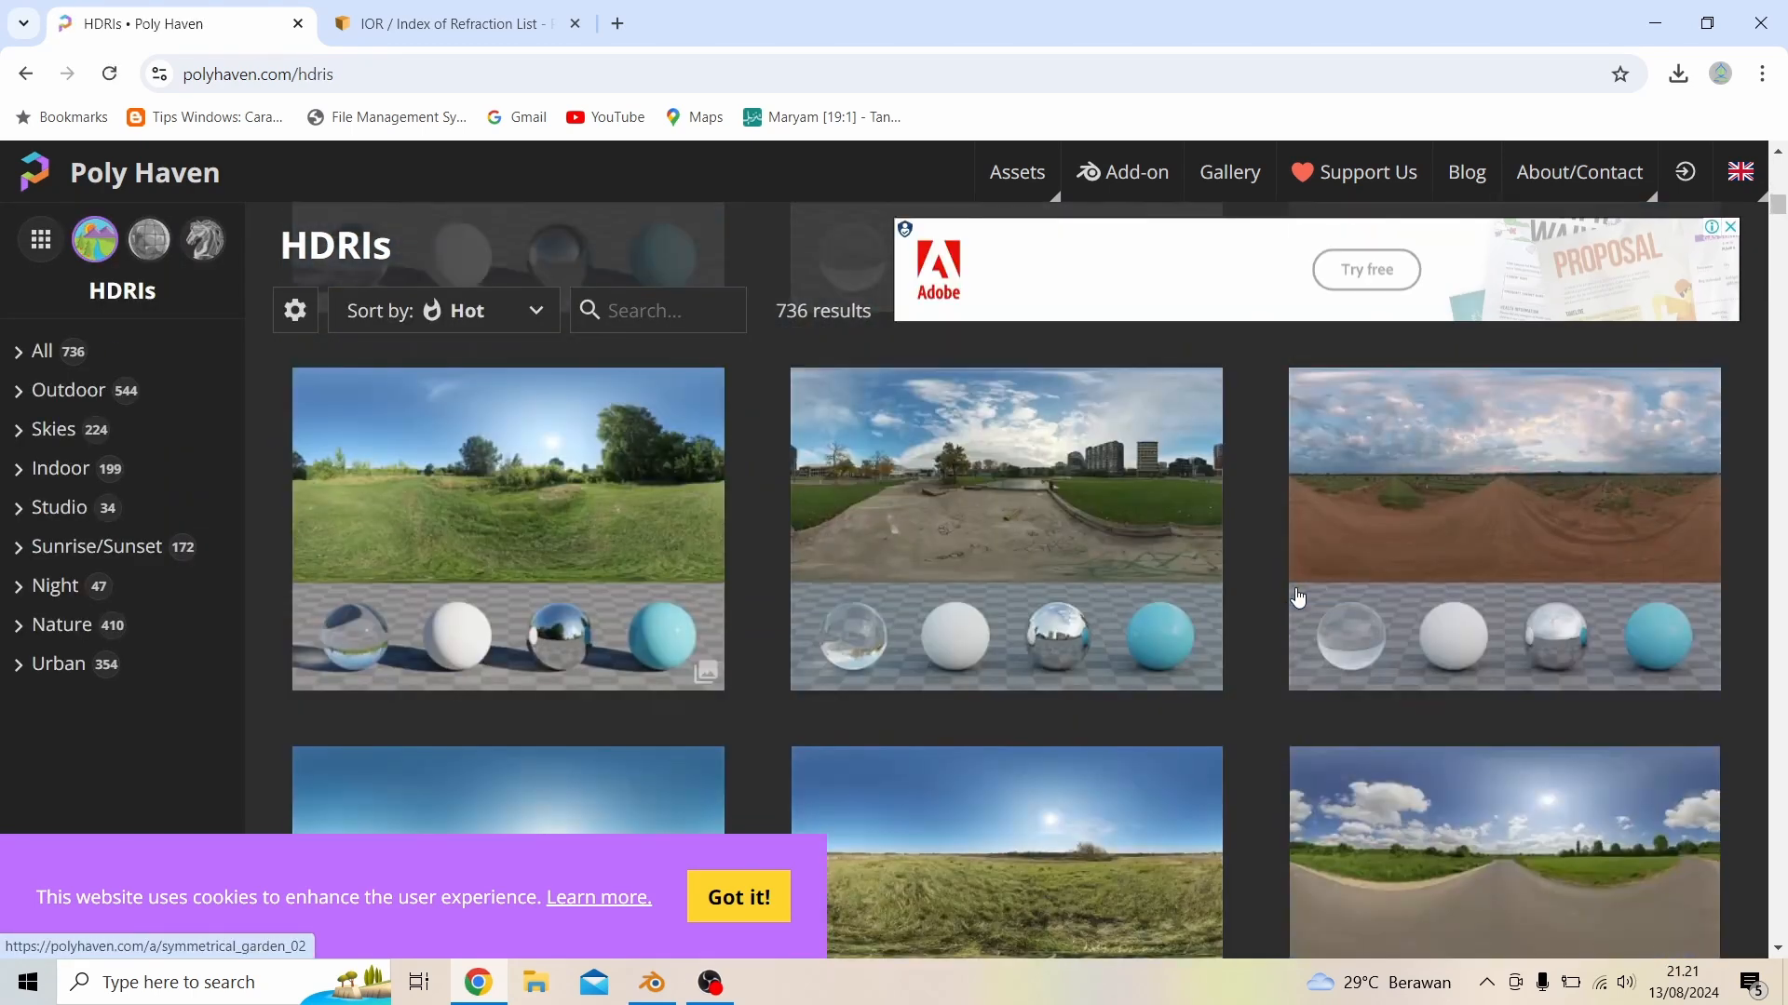
pyautogui.scroll(-4, 1299, 597)
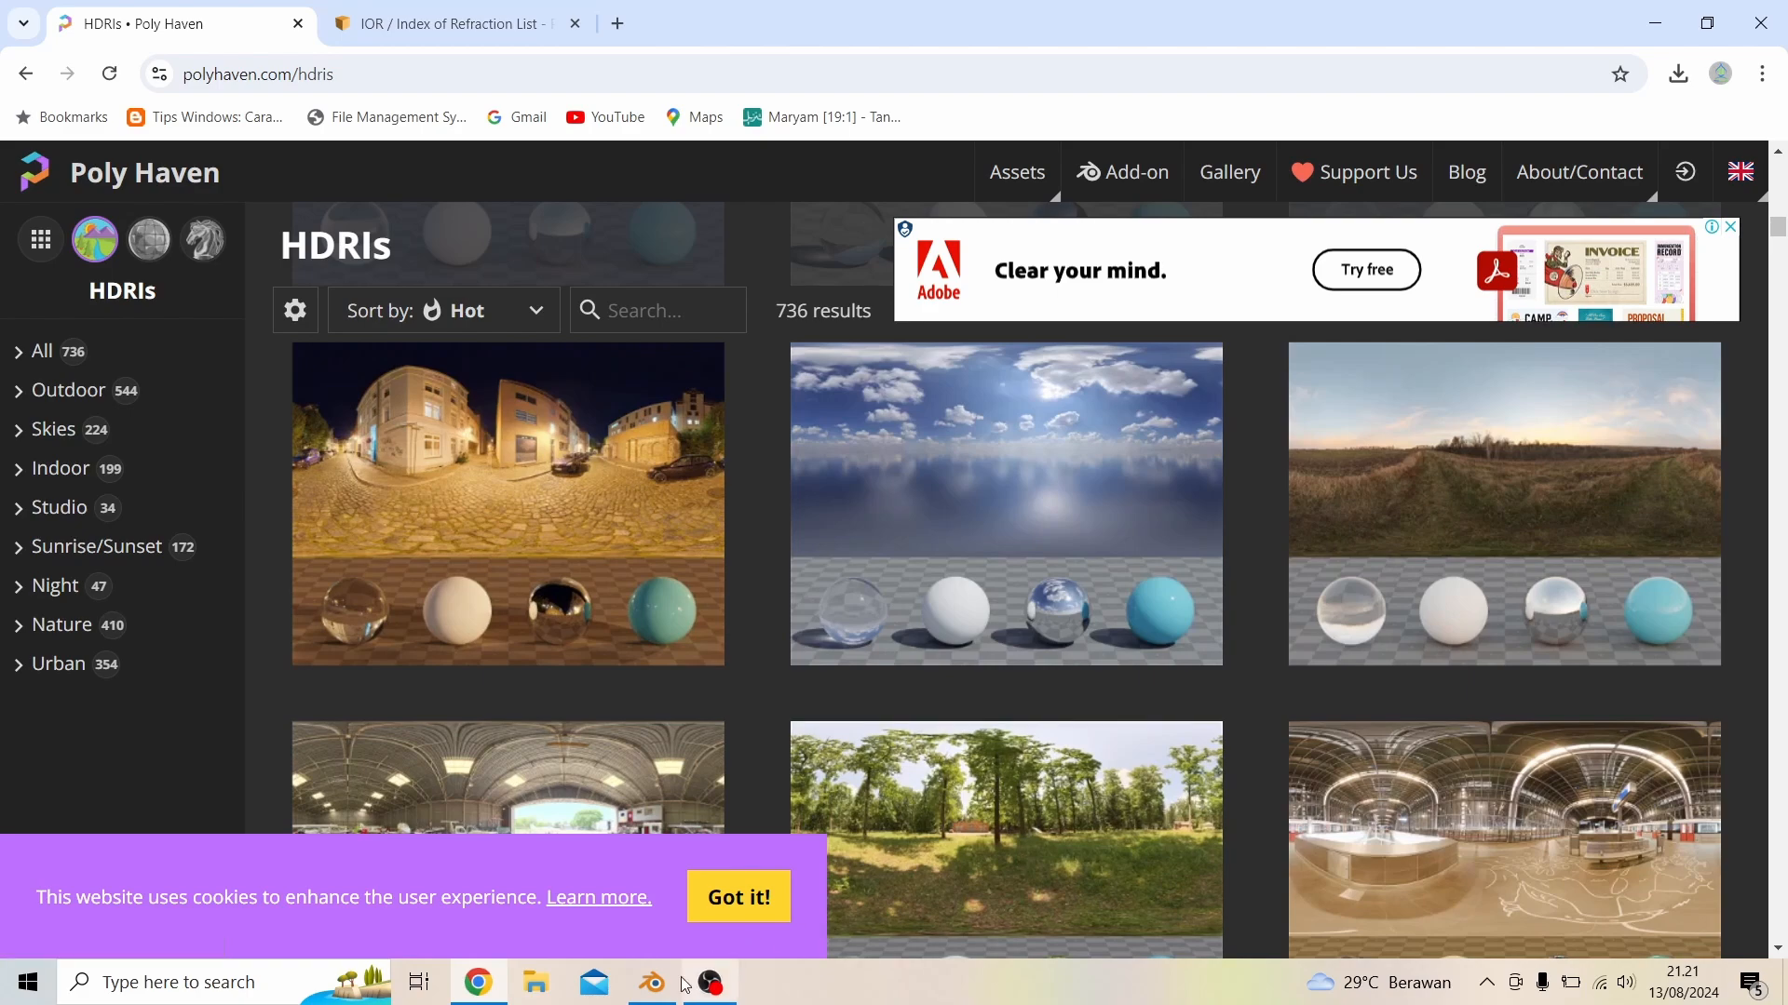
# Return to Blender and create a new material for the sphere in the Shading workspace
pyautogui.click(653, 987)
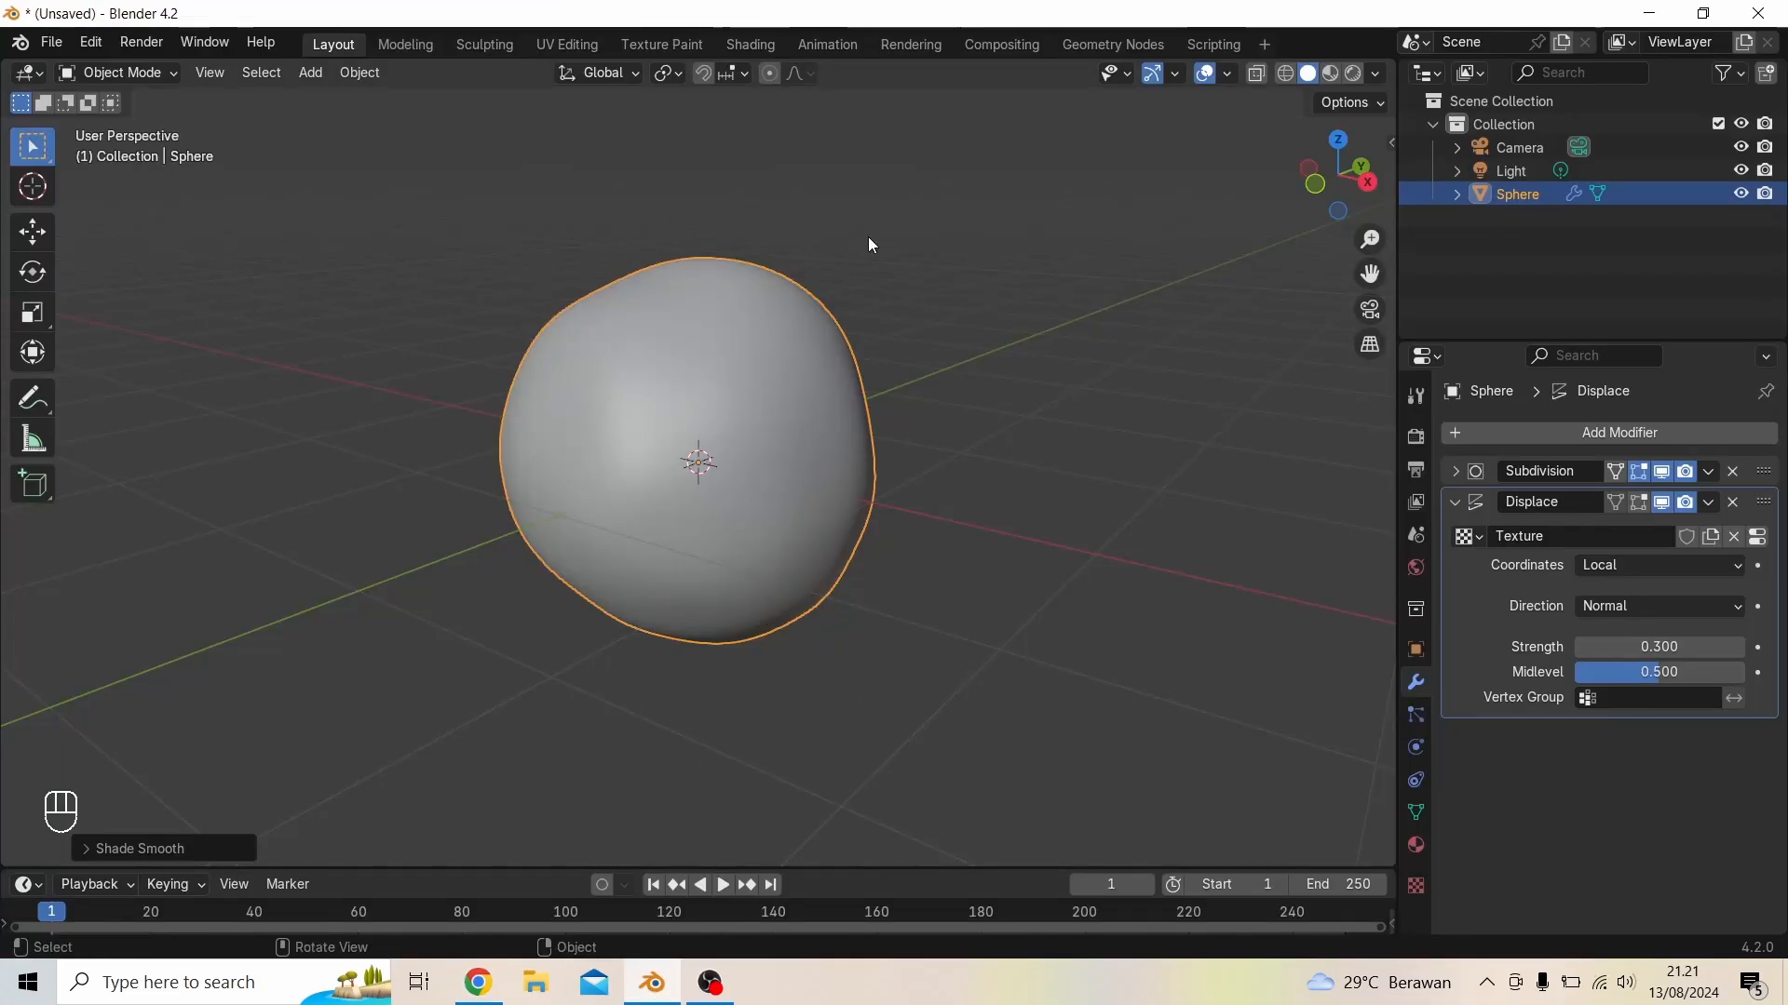
pyautogui.moveTo(957, 395); pyautogui.dragTo(891, 390, button='middle')
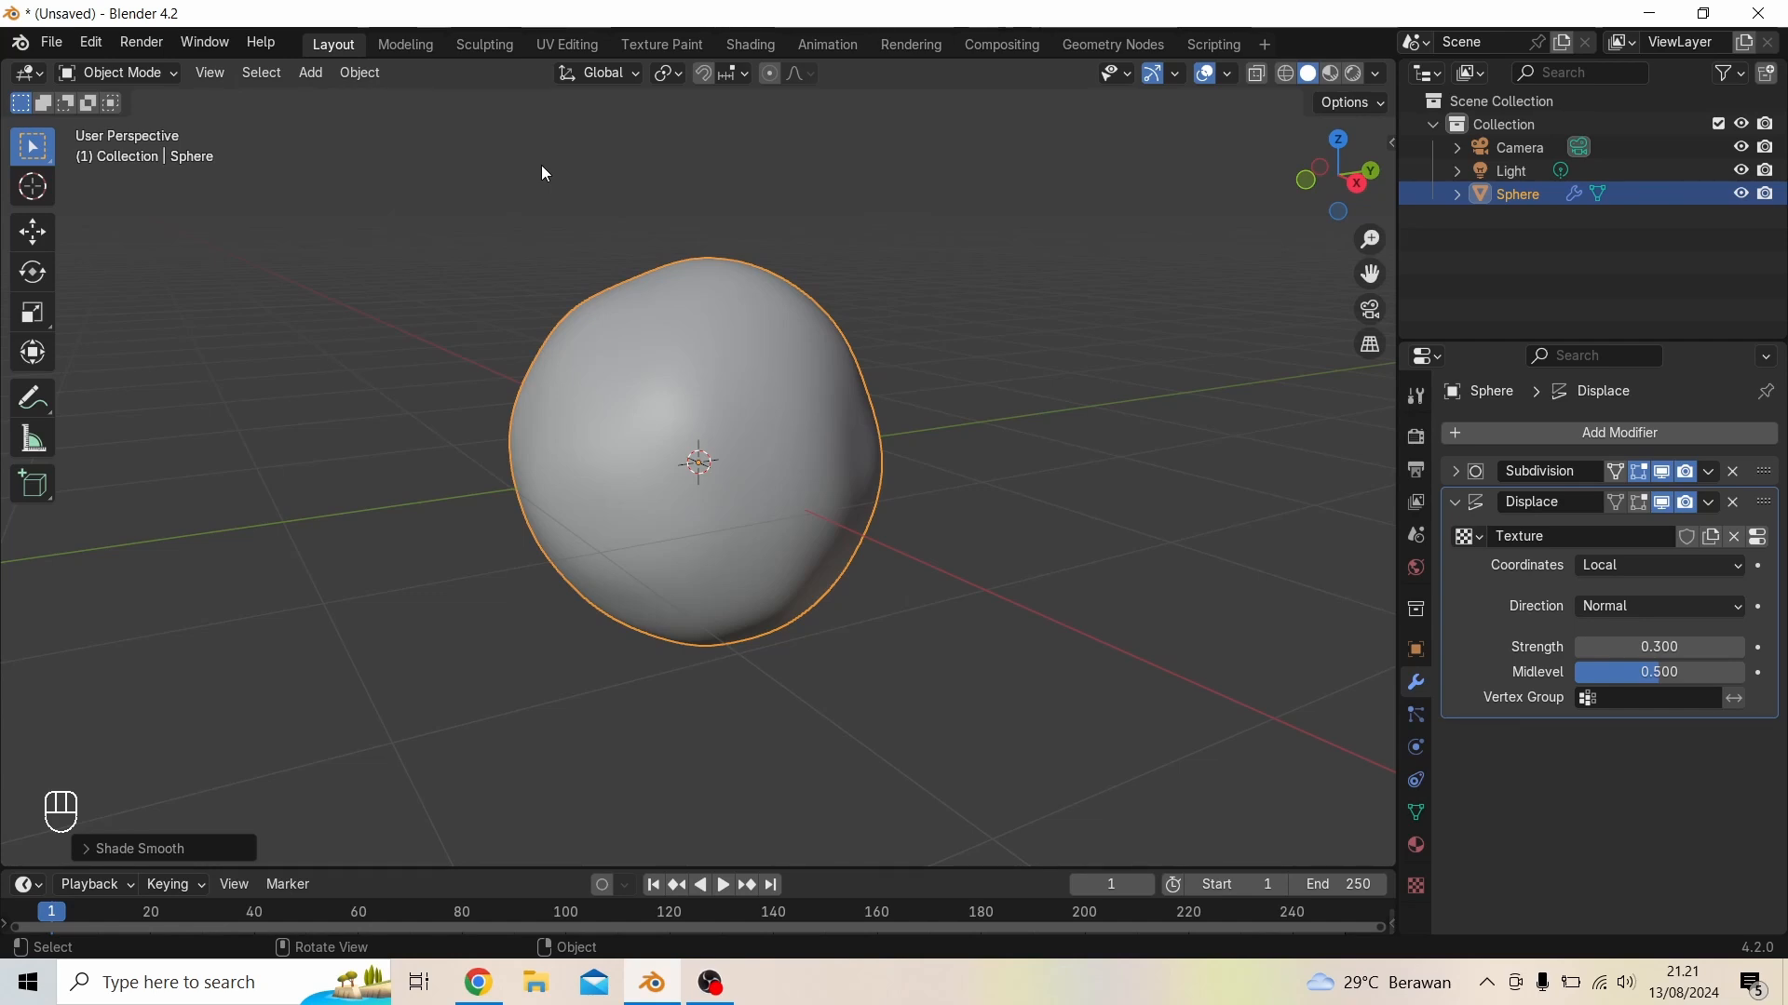
pyautogui.click(744, 49)
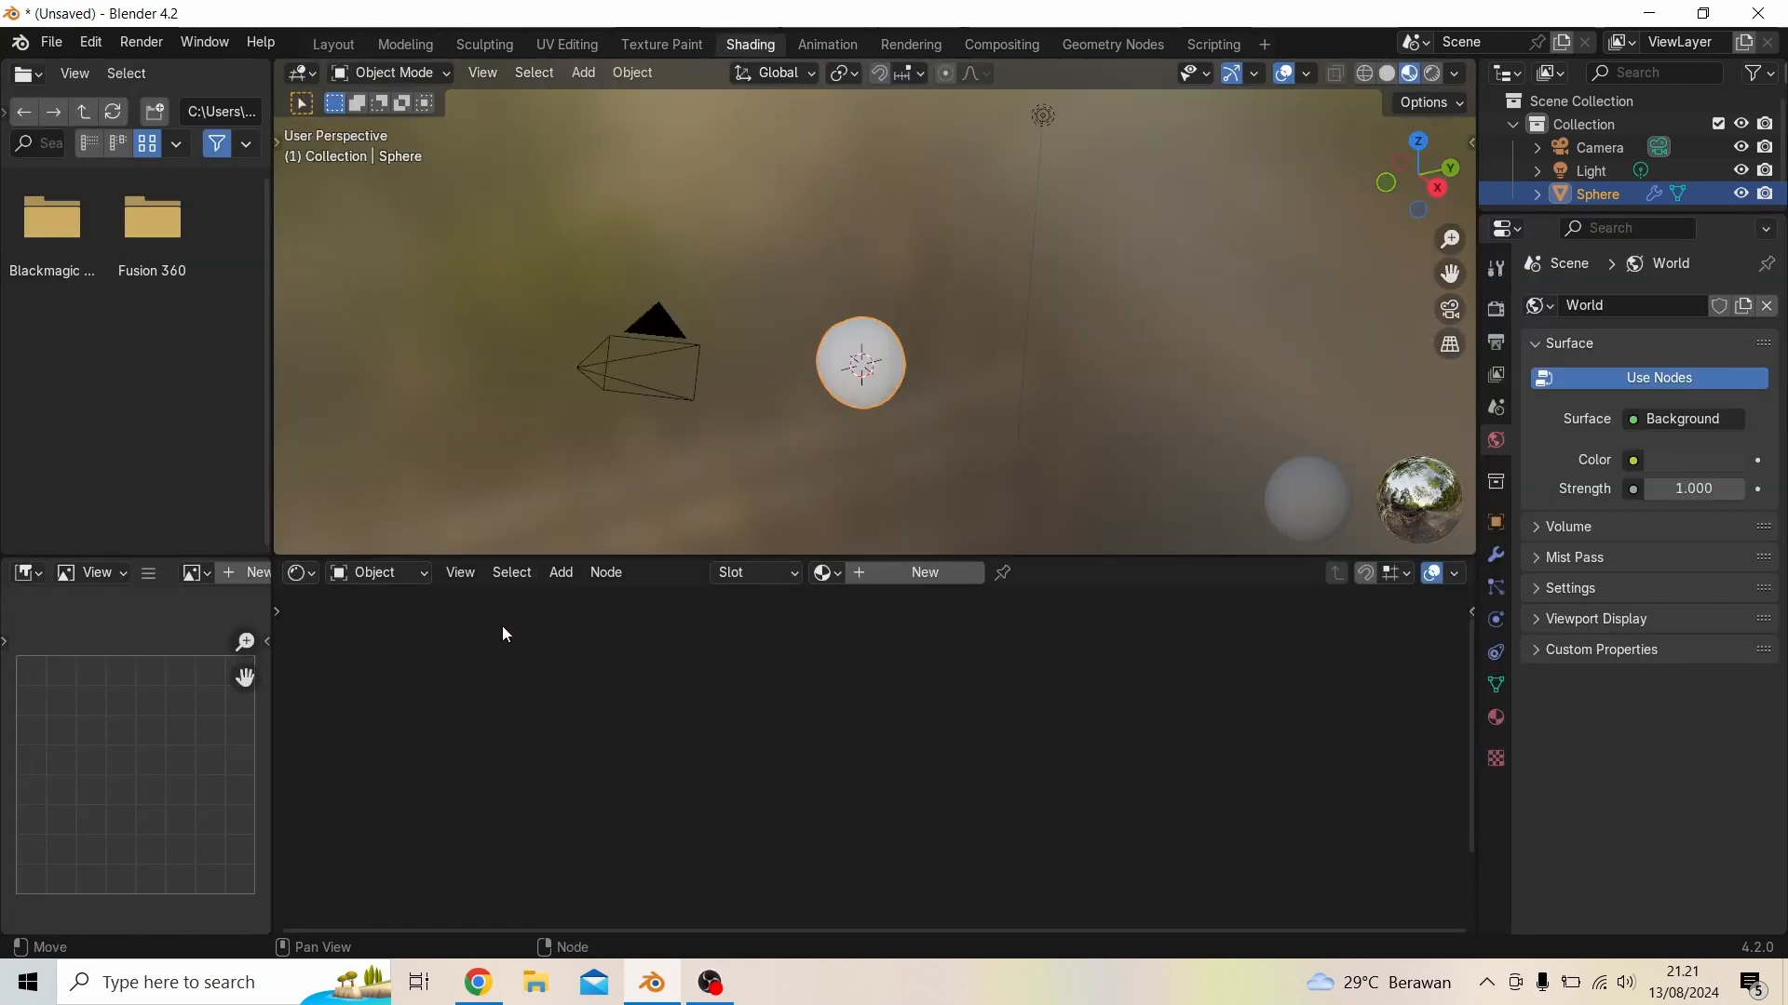
pyautogui.click(918, 574)
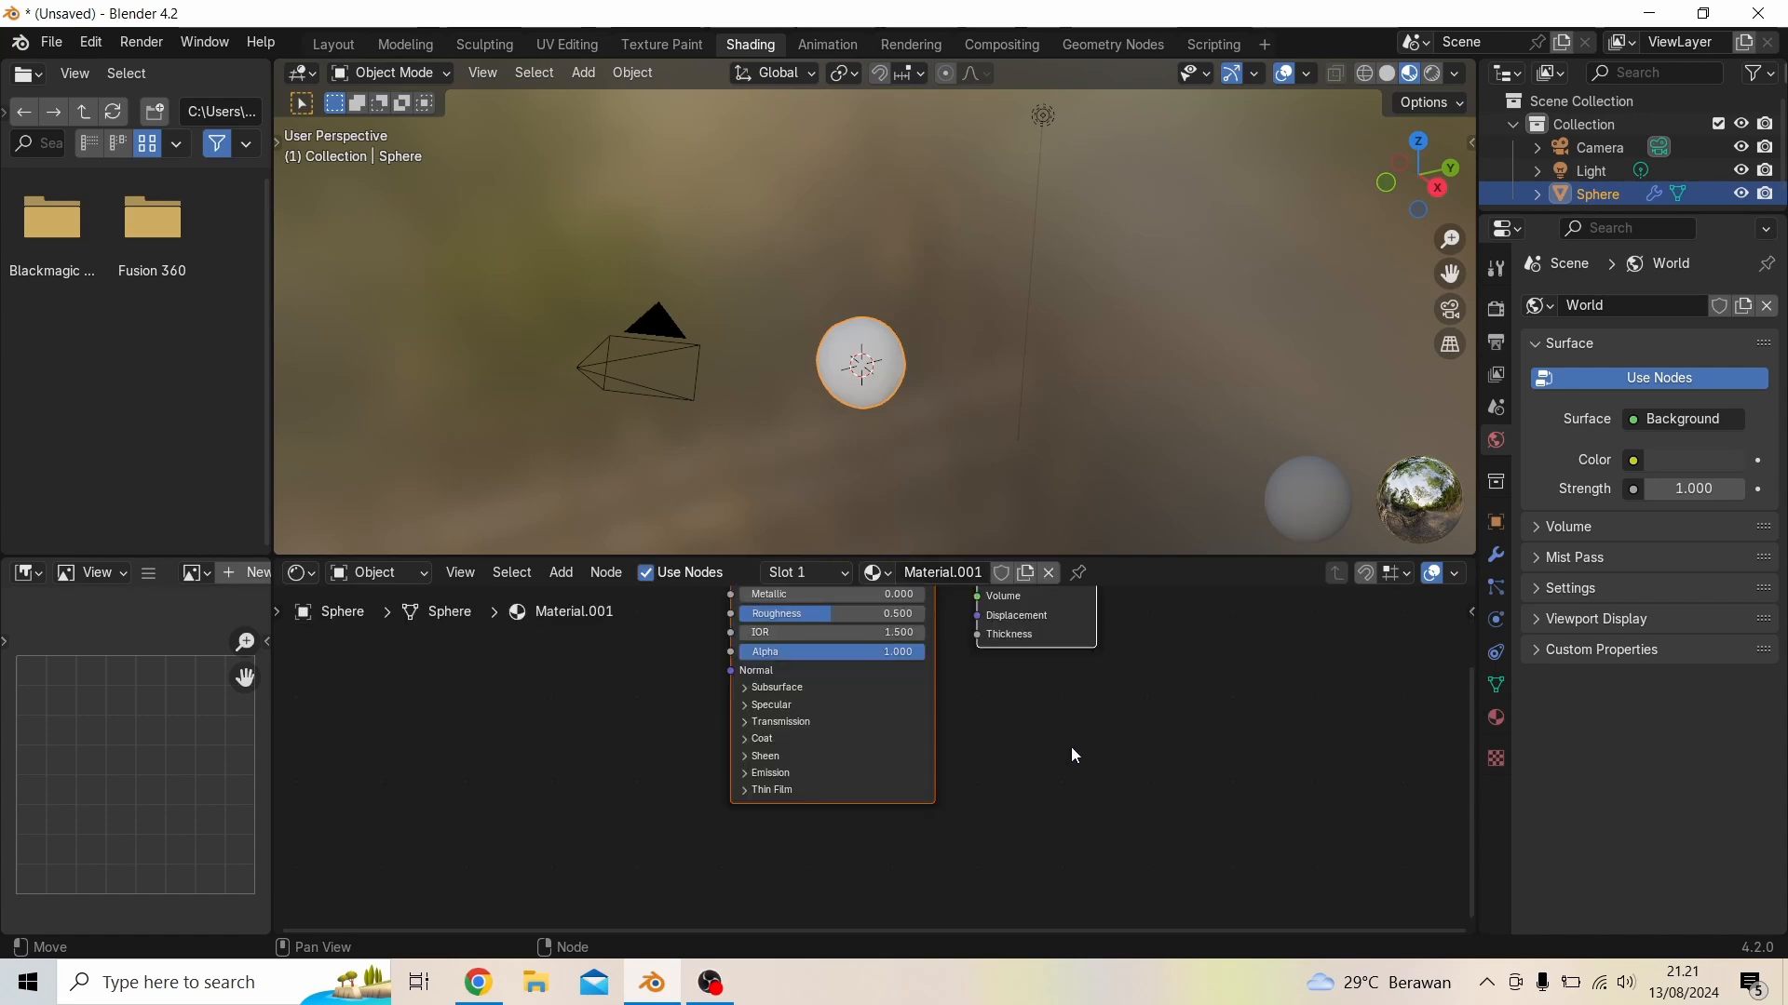
pyautogui.moveTo(1146, 730); pyautogui.dragTo(1199, 849, button='middle')
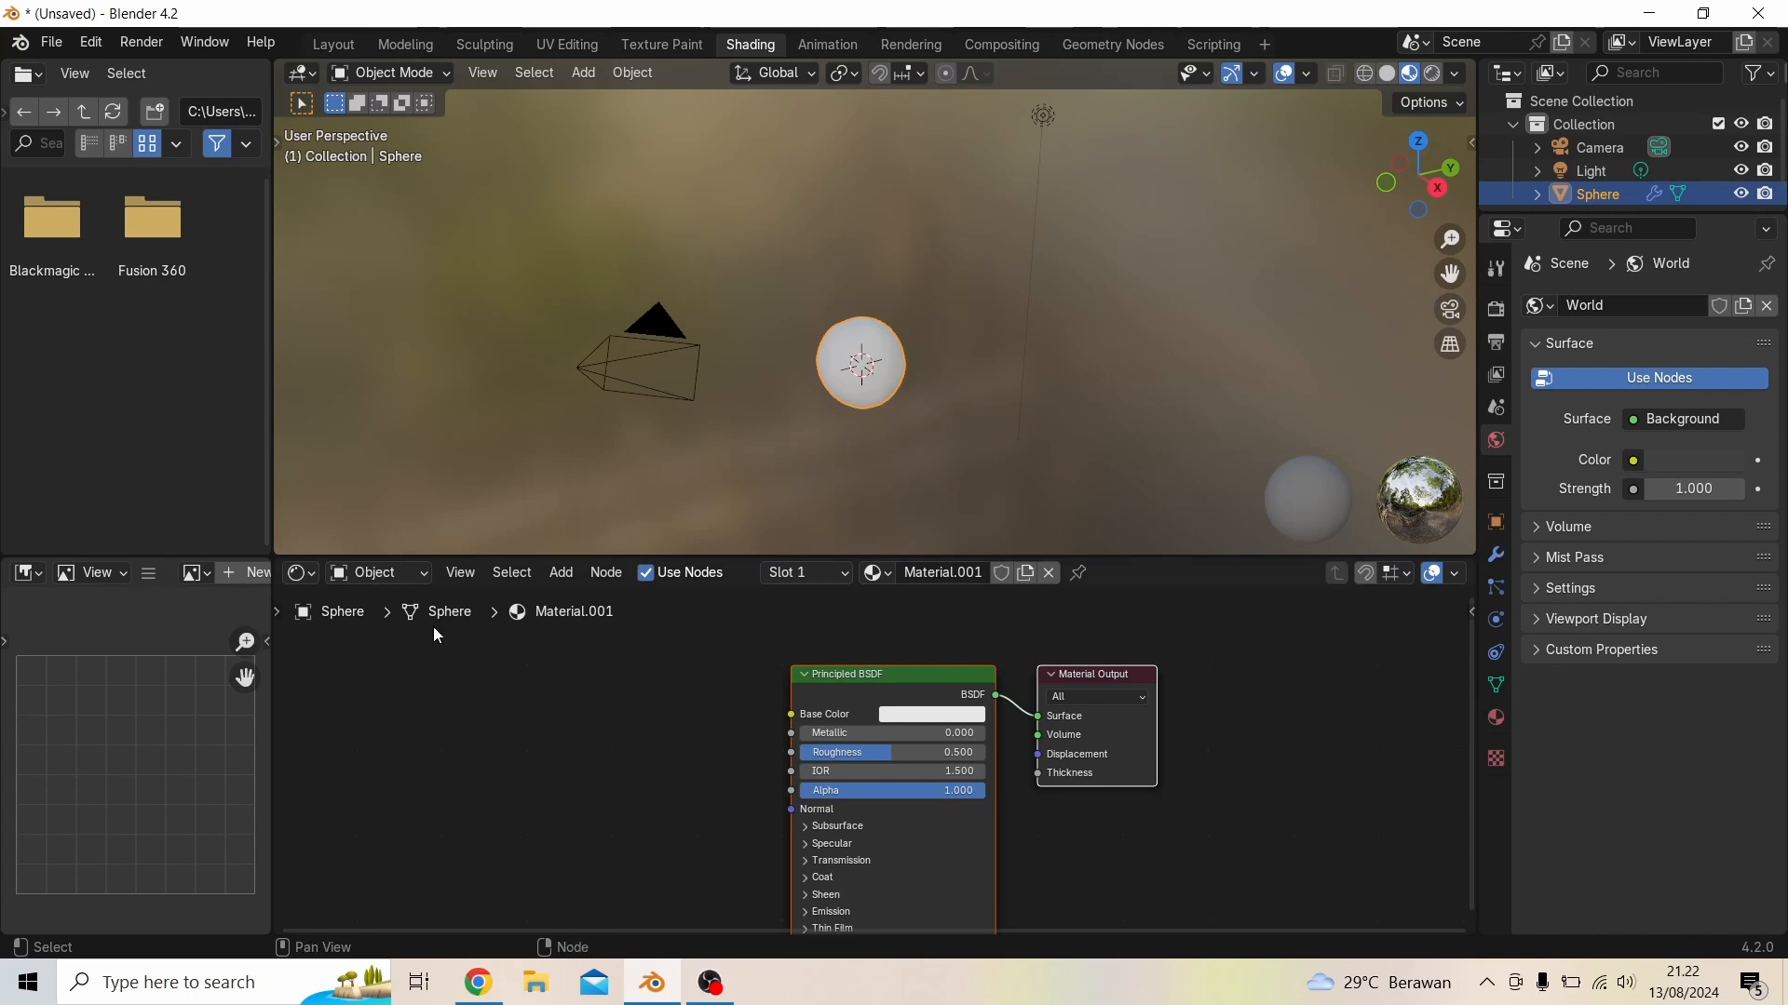
# View the World shader's nodes in the node editor and return to the sphere's Object material nodes
pyautogui.click(369, 574)
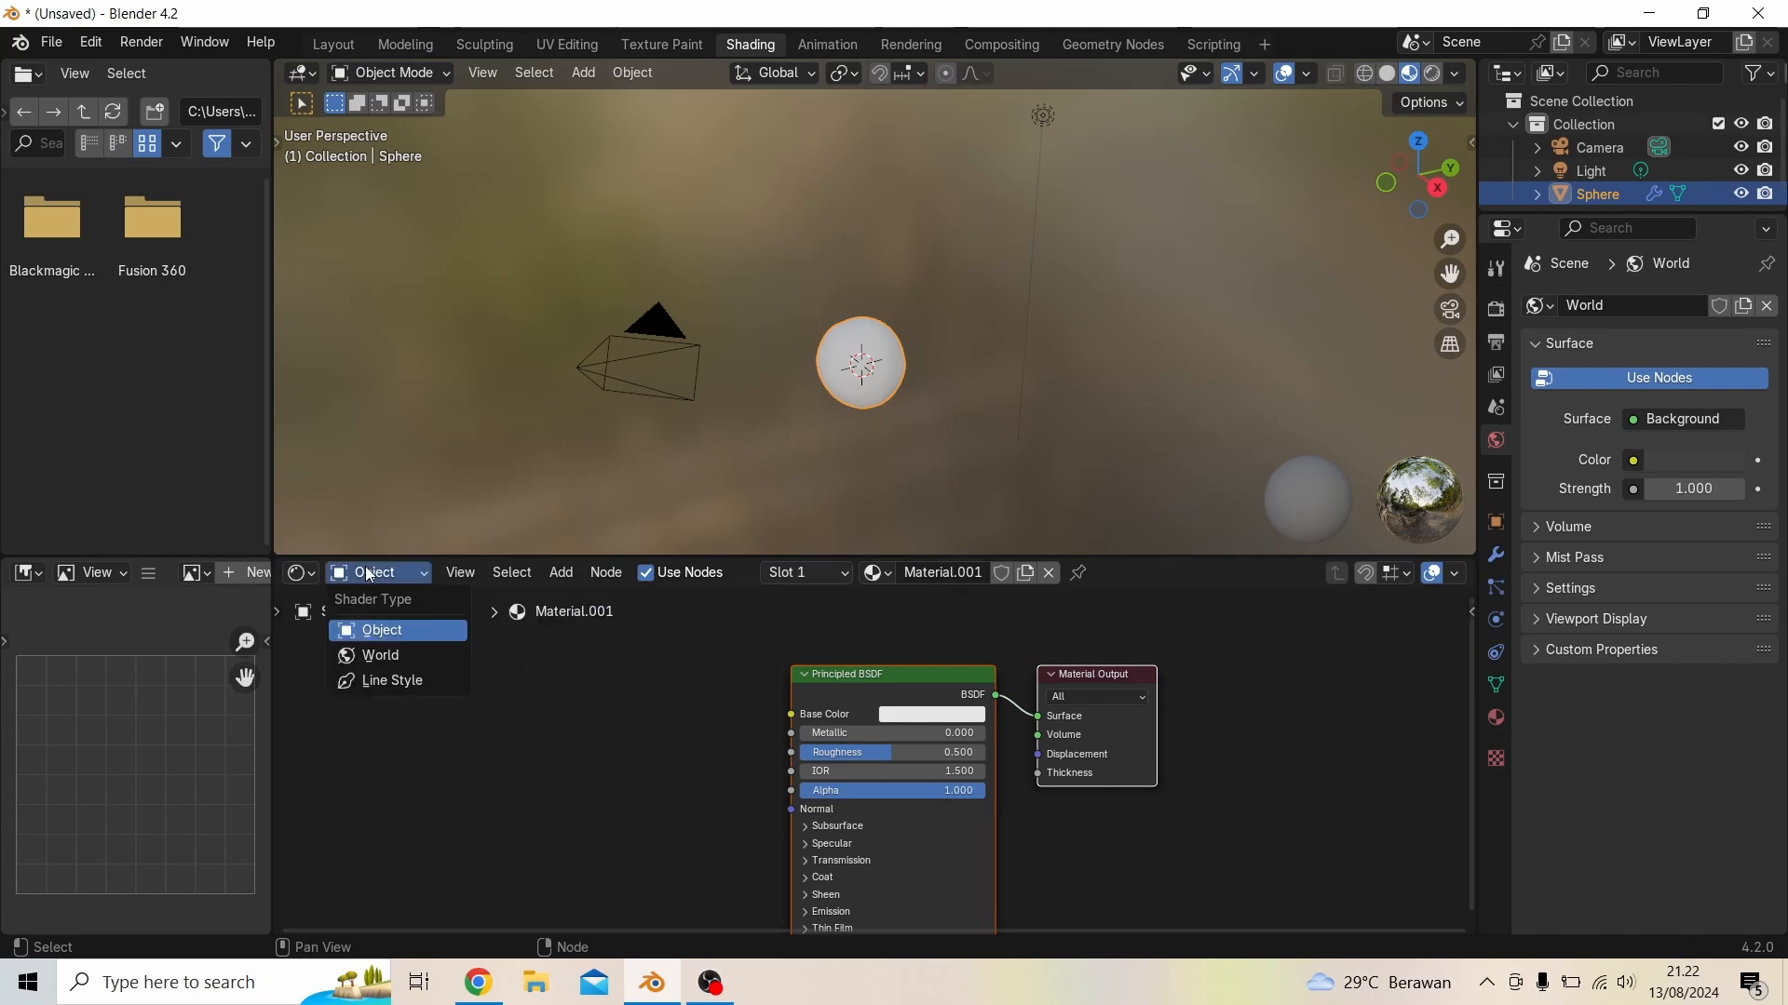
pyautogui.click(371, 656)
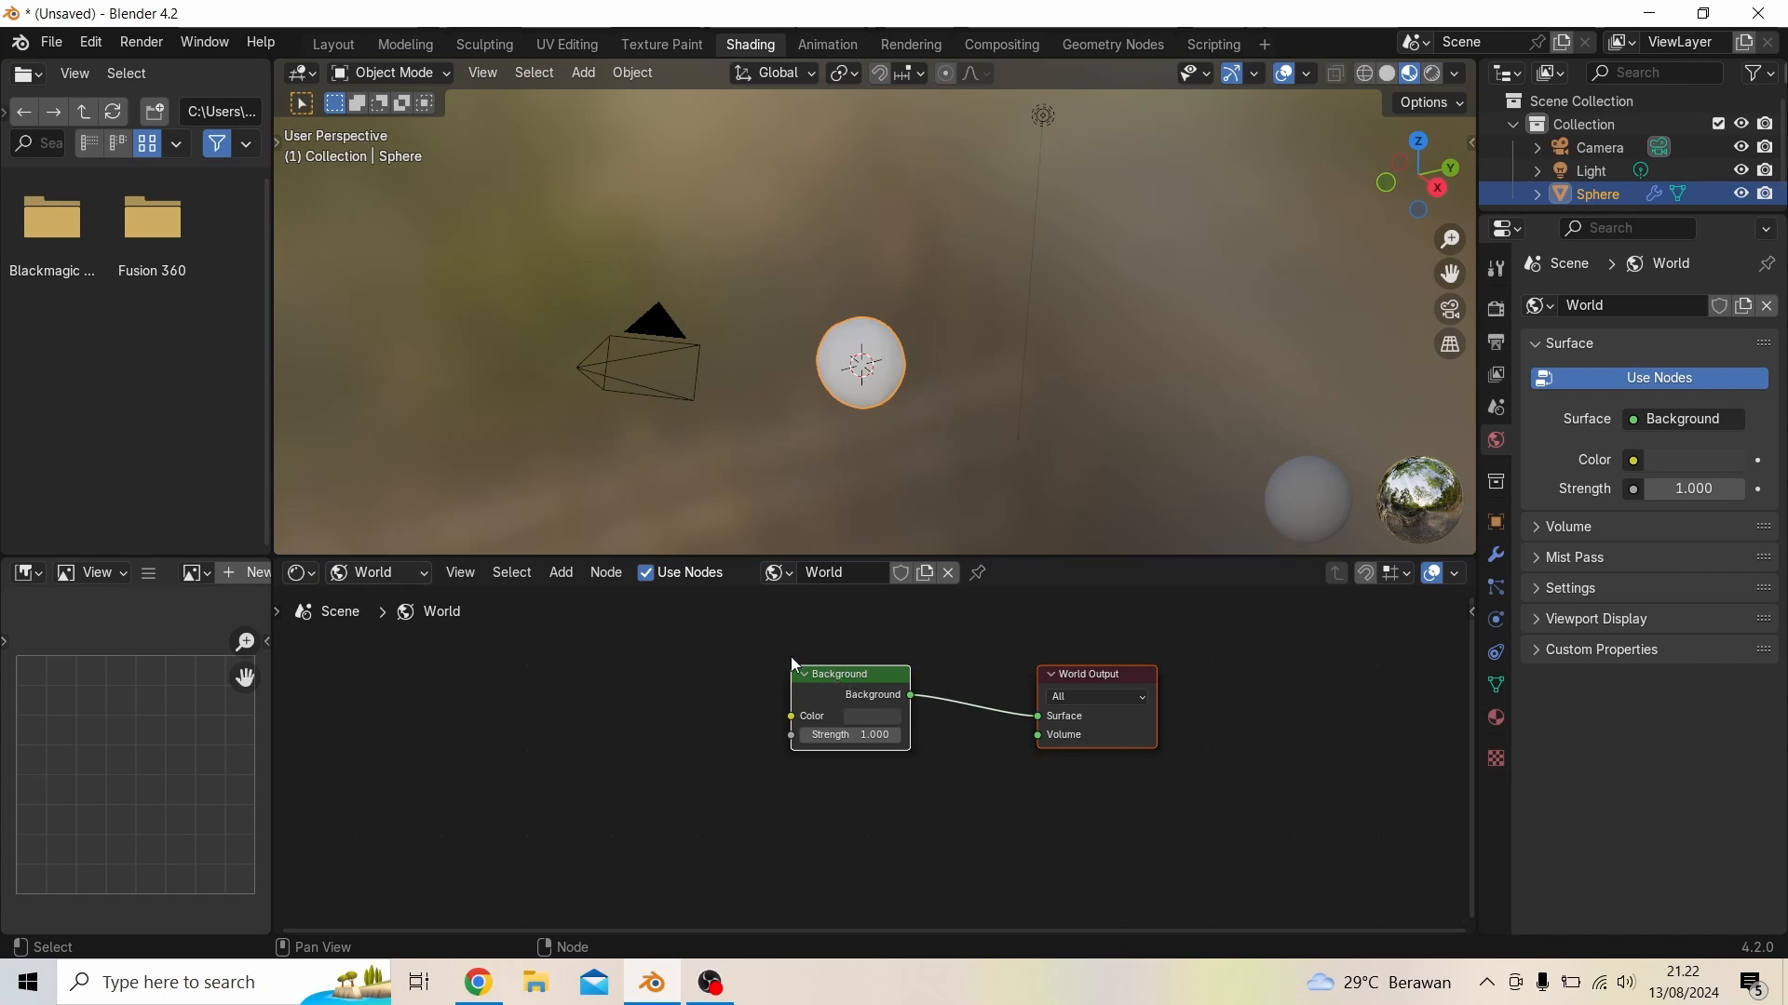
pyautogui.moveTo(758, 624); pyautogui.dragTo(1137, 802)
pyautogui.scroll(2, 904, 725)
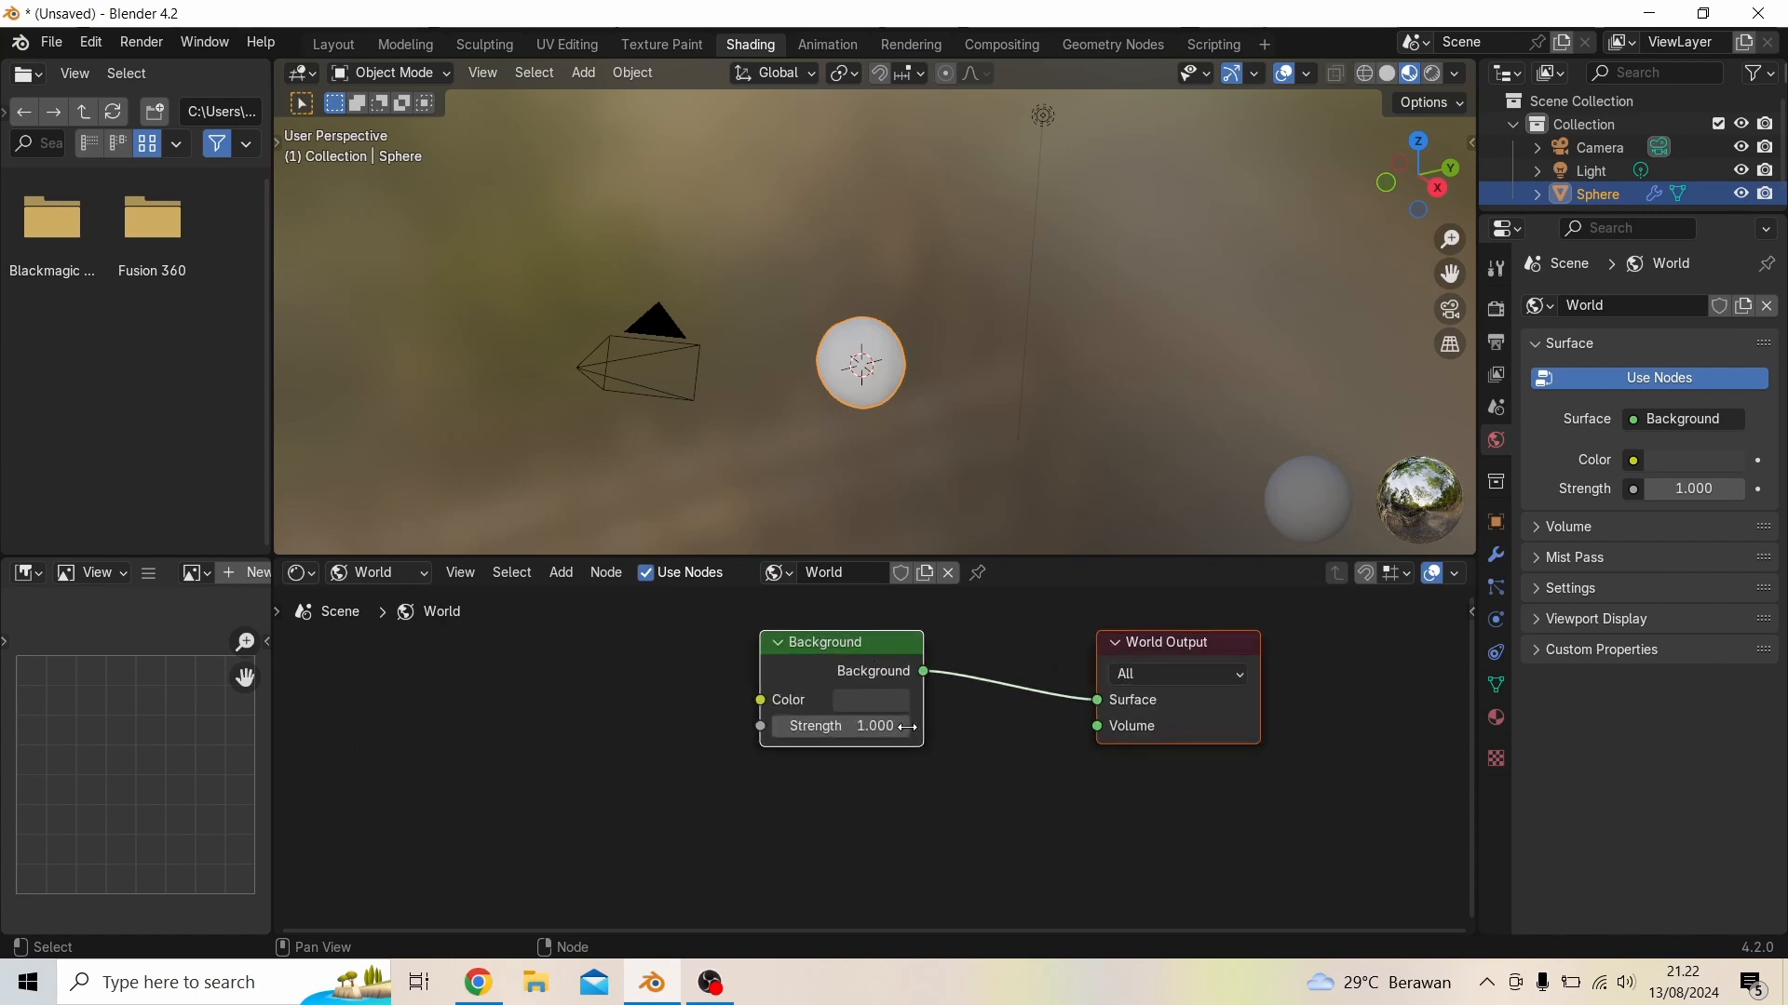
pyautogui.click(376, 579)
pyautogui.click(377, 631)
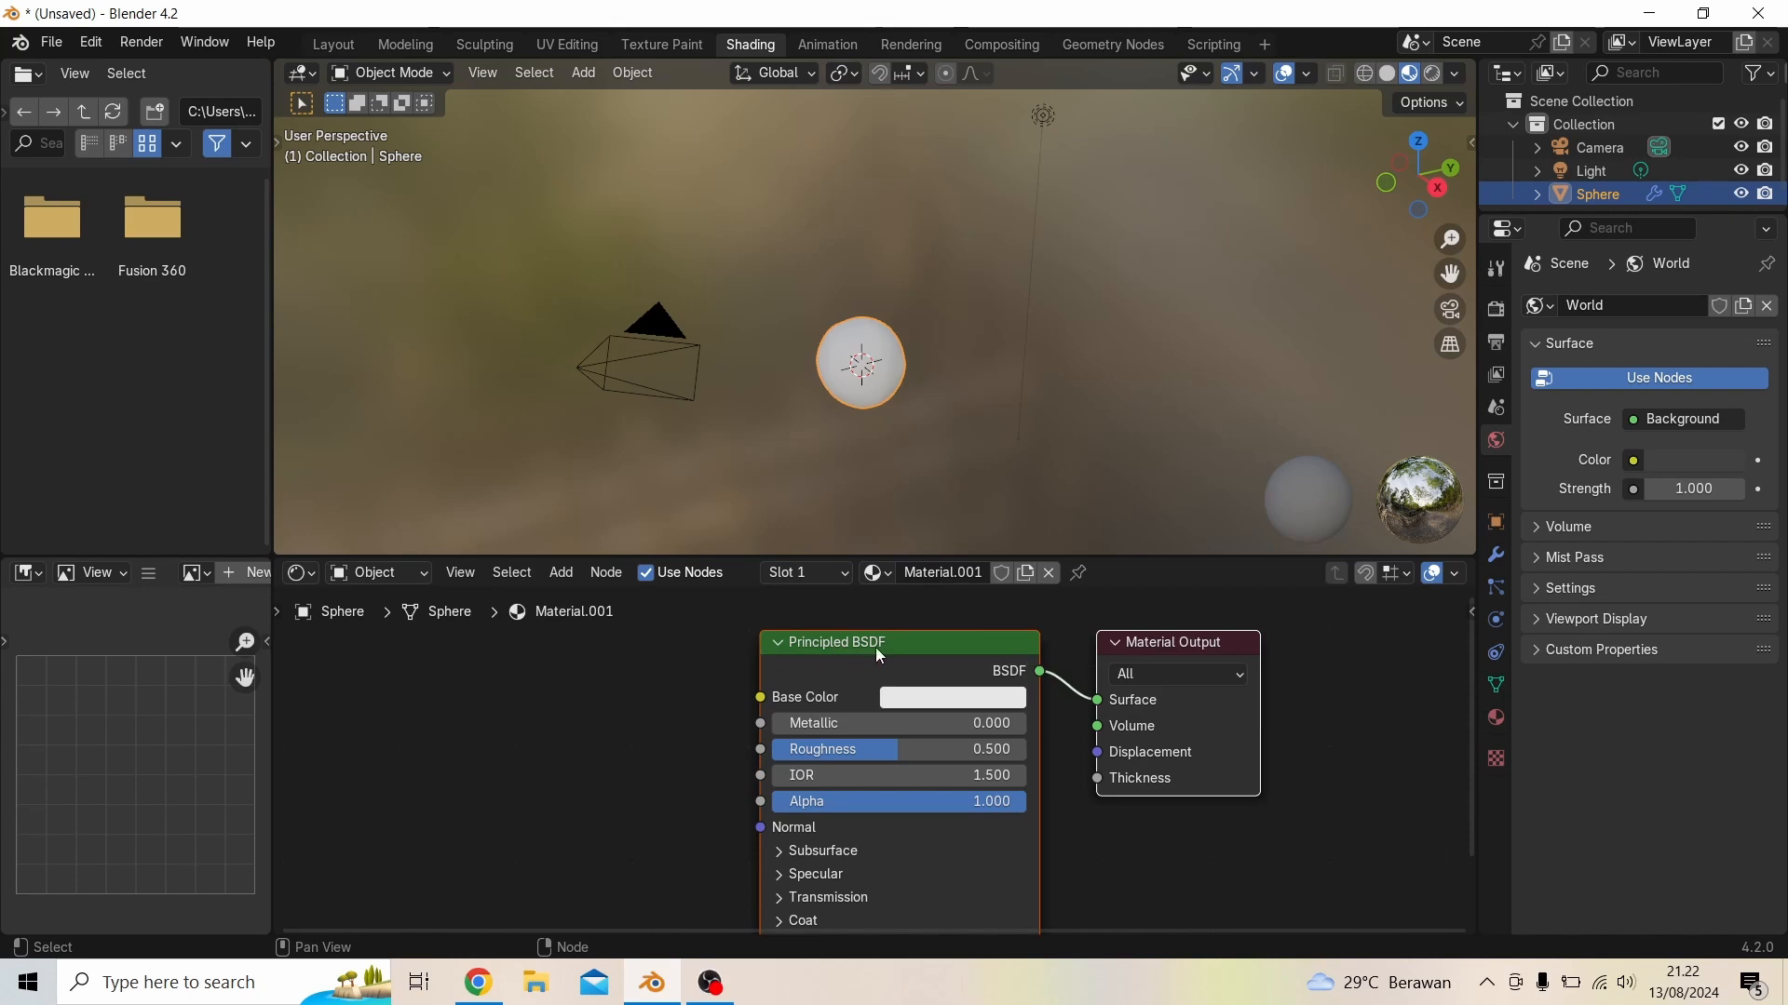
# Switch the node editor from the sphere's material to the World shader nodes
pyautogui.click(374, 574)
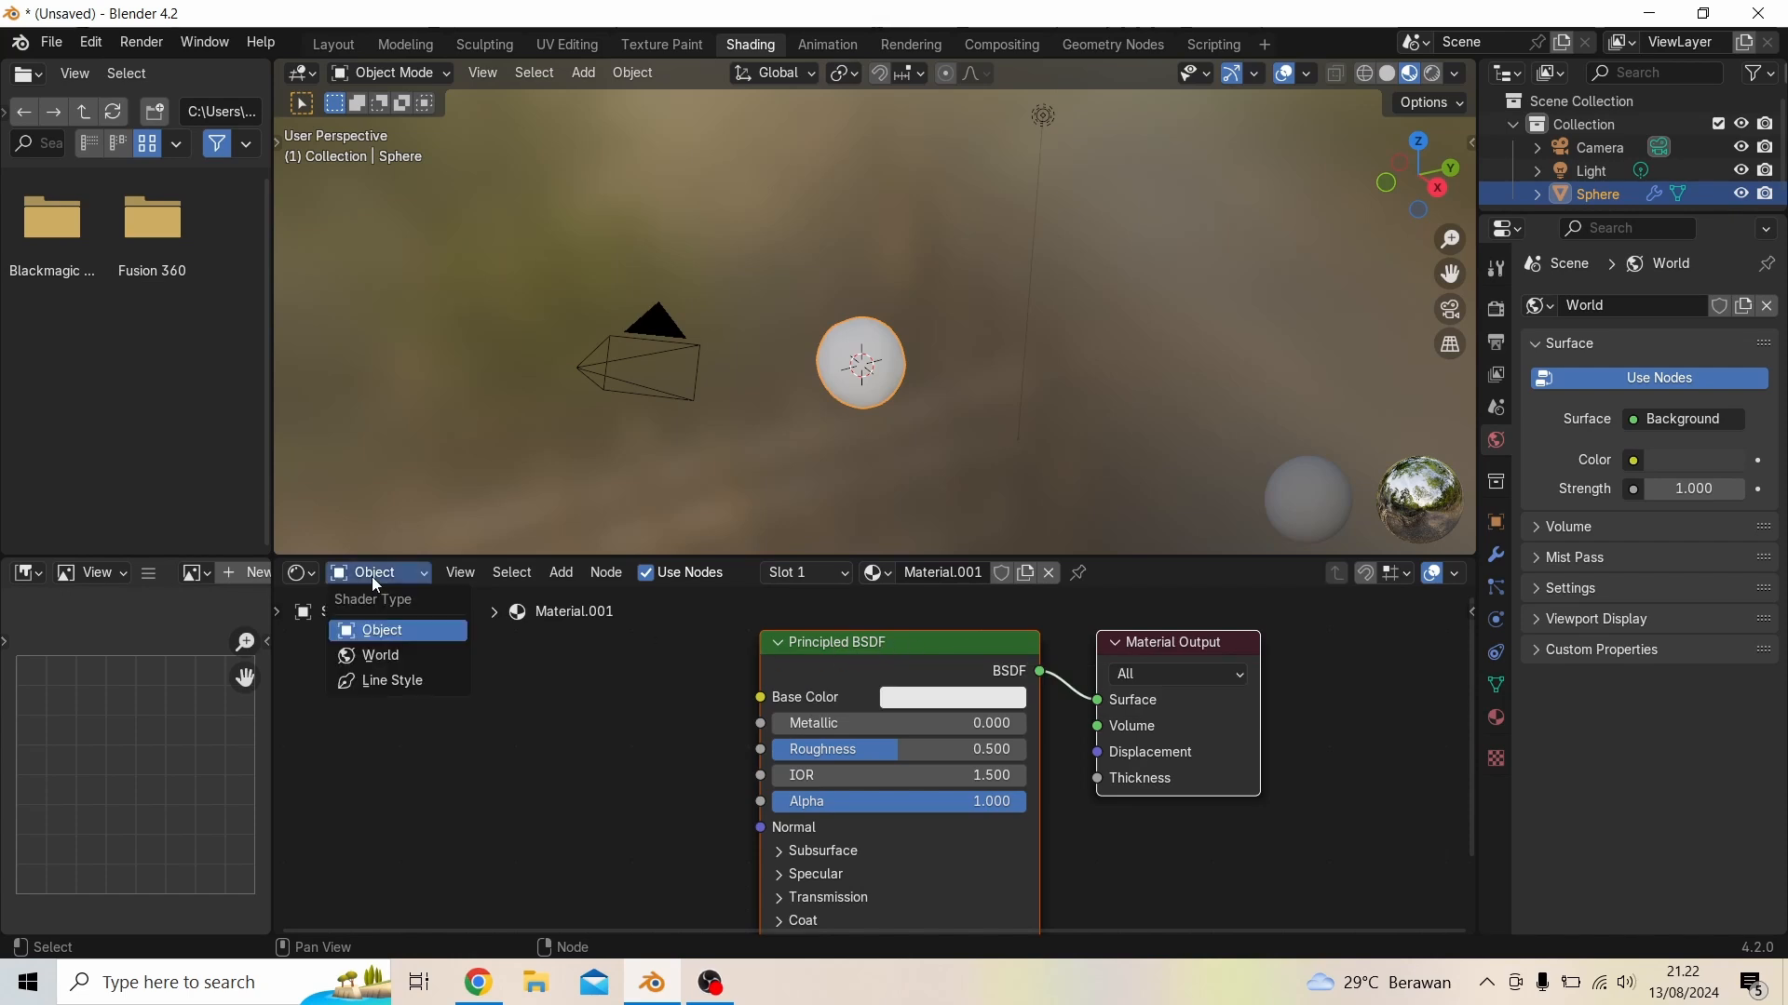
pyautogui.click(380, 657)
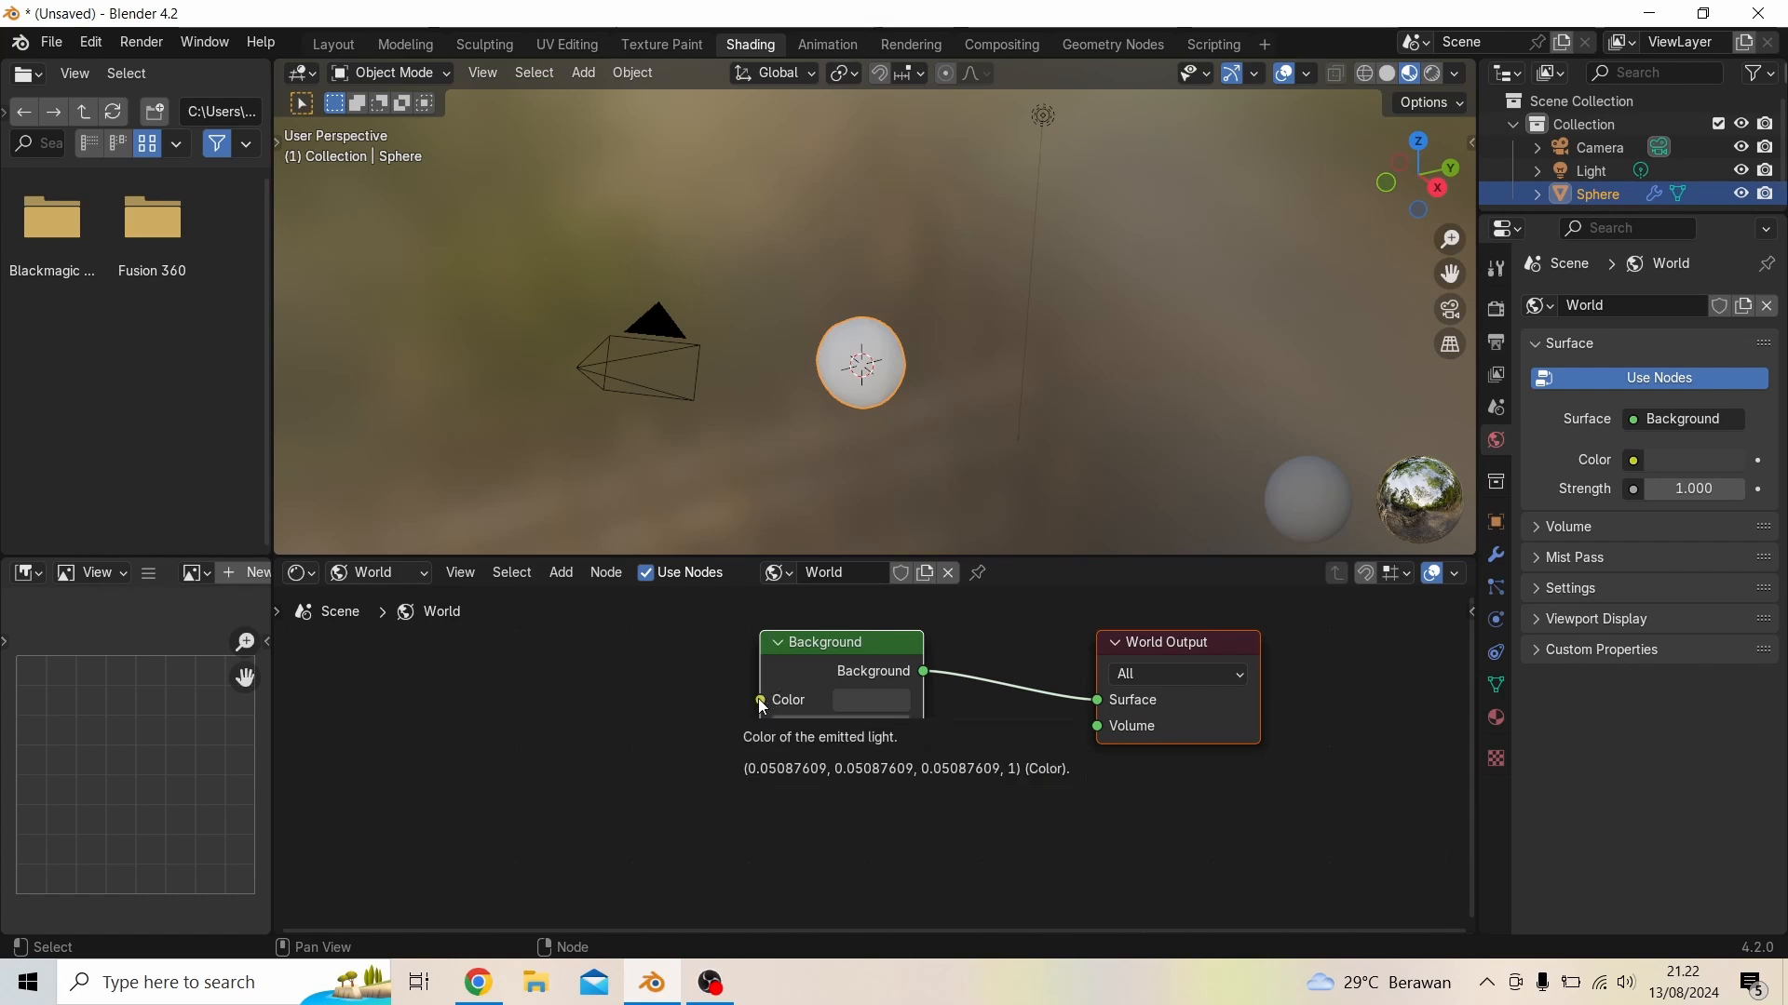
pyautogui.moveTo(760, 700); pyautogui.dragTo(568, 656)
pyautogui.click(721, 698)
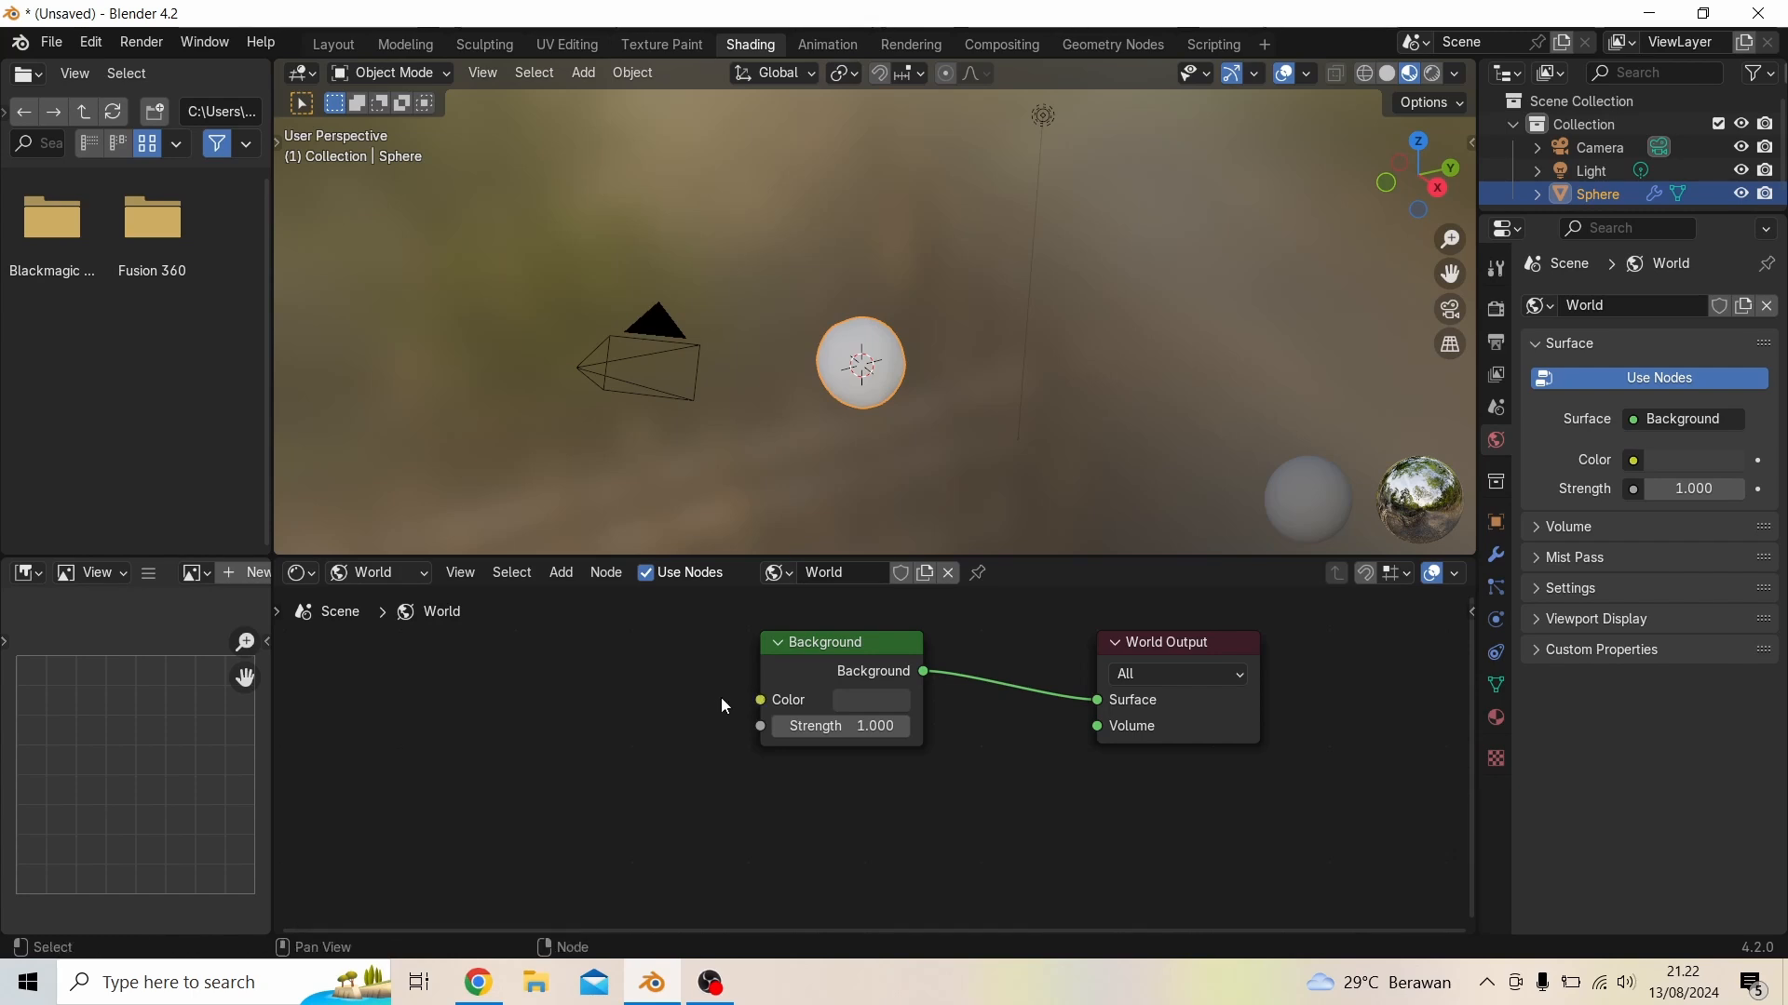
# Add an Environment Texture node beside the Background node and connect its Color output to the Background's Color input
pyautogui.hotkey('shift', 'a')
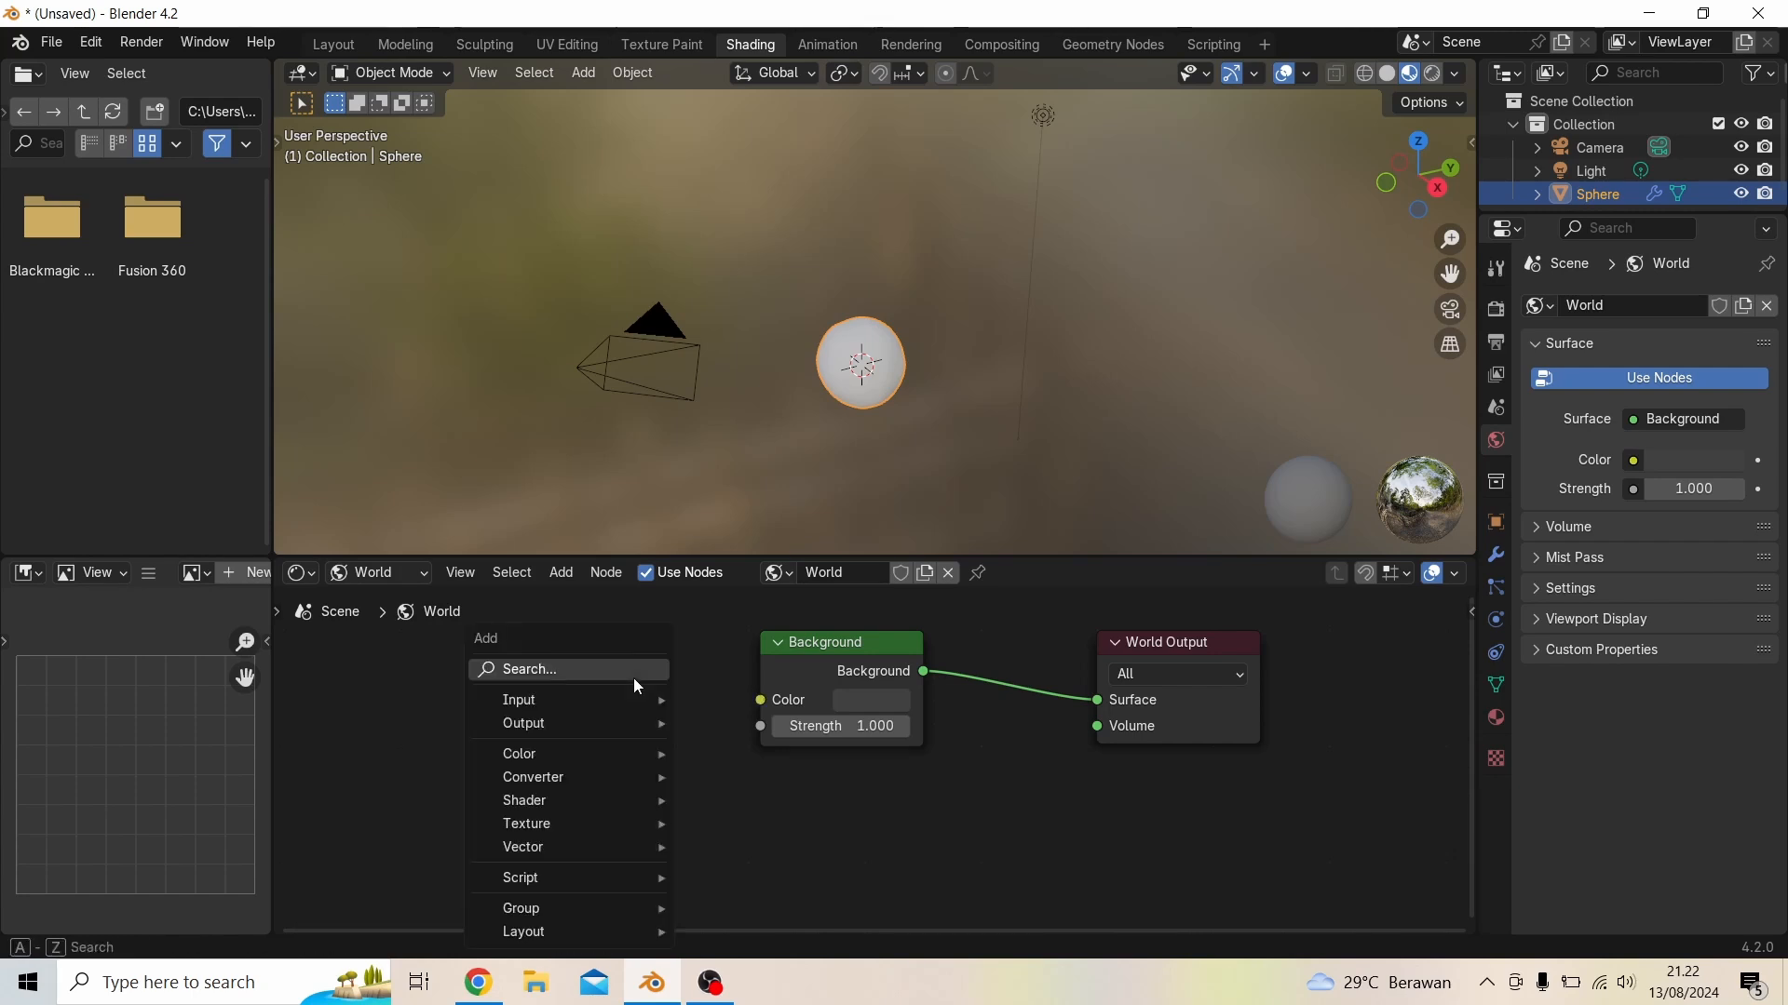
pyautogui.click(544, 670)
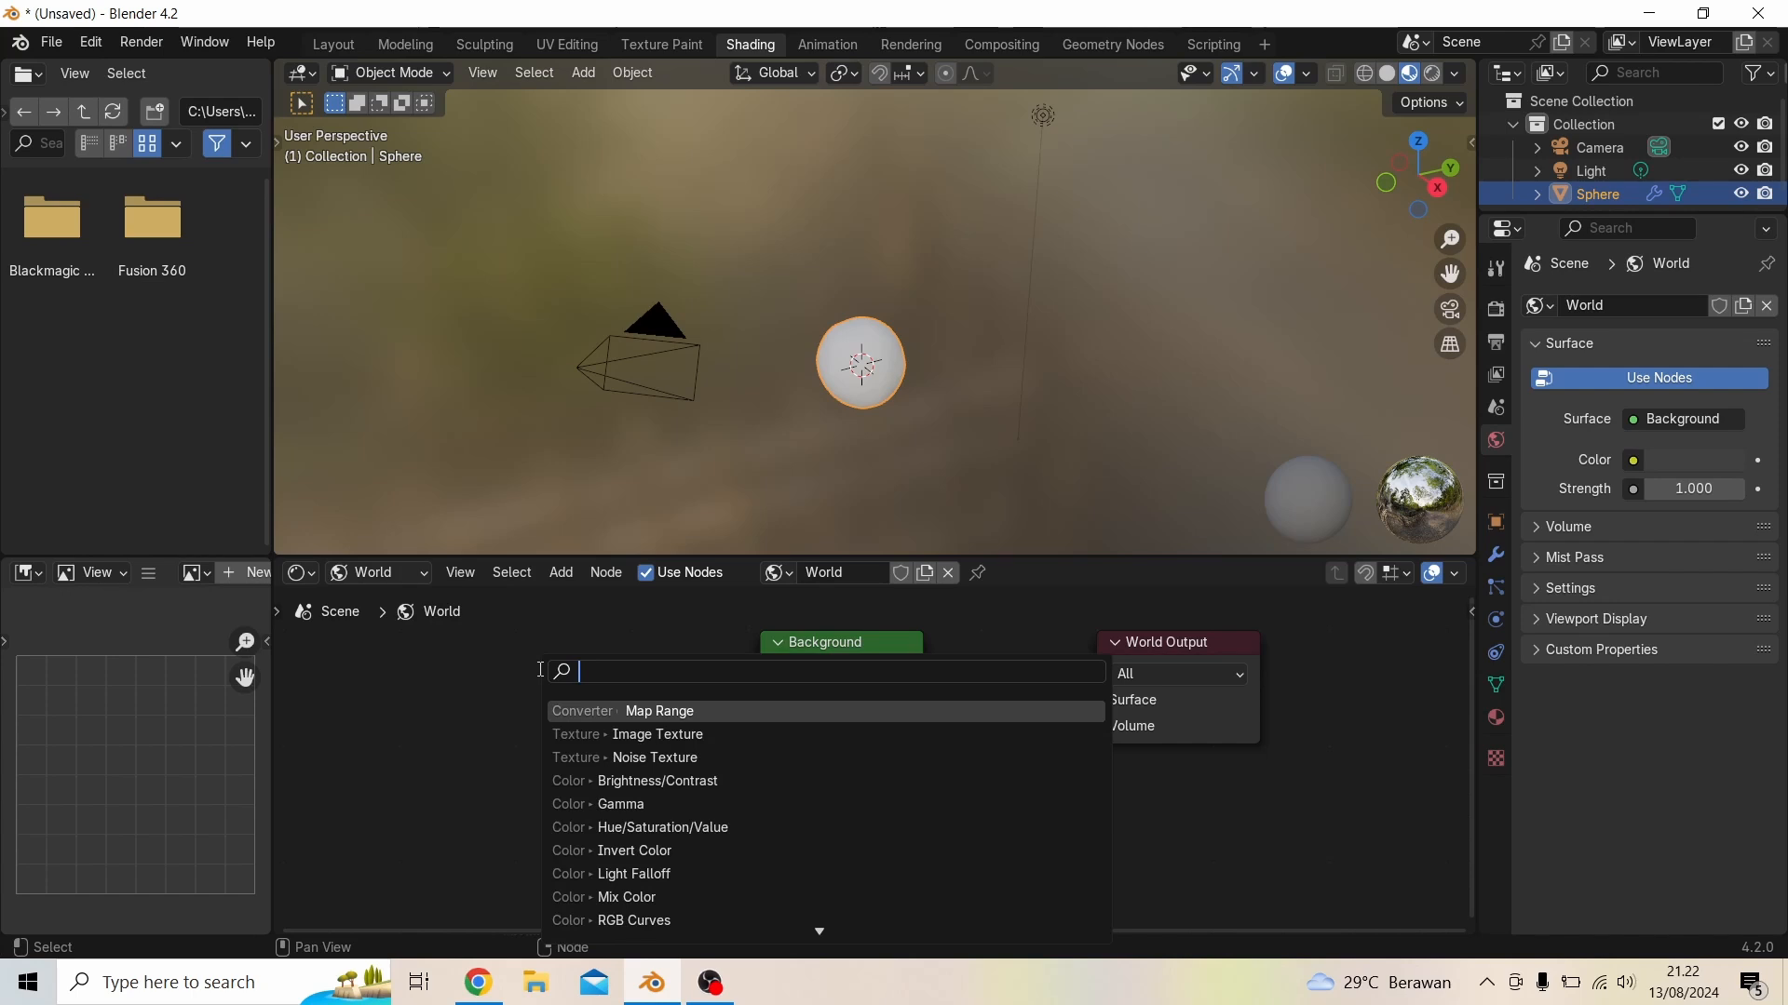
pyautogui.write('en')
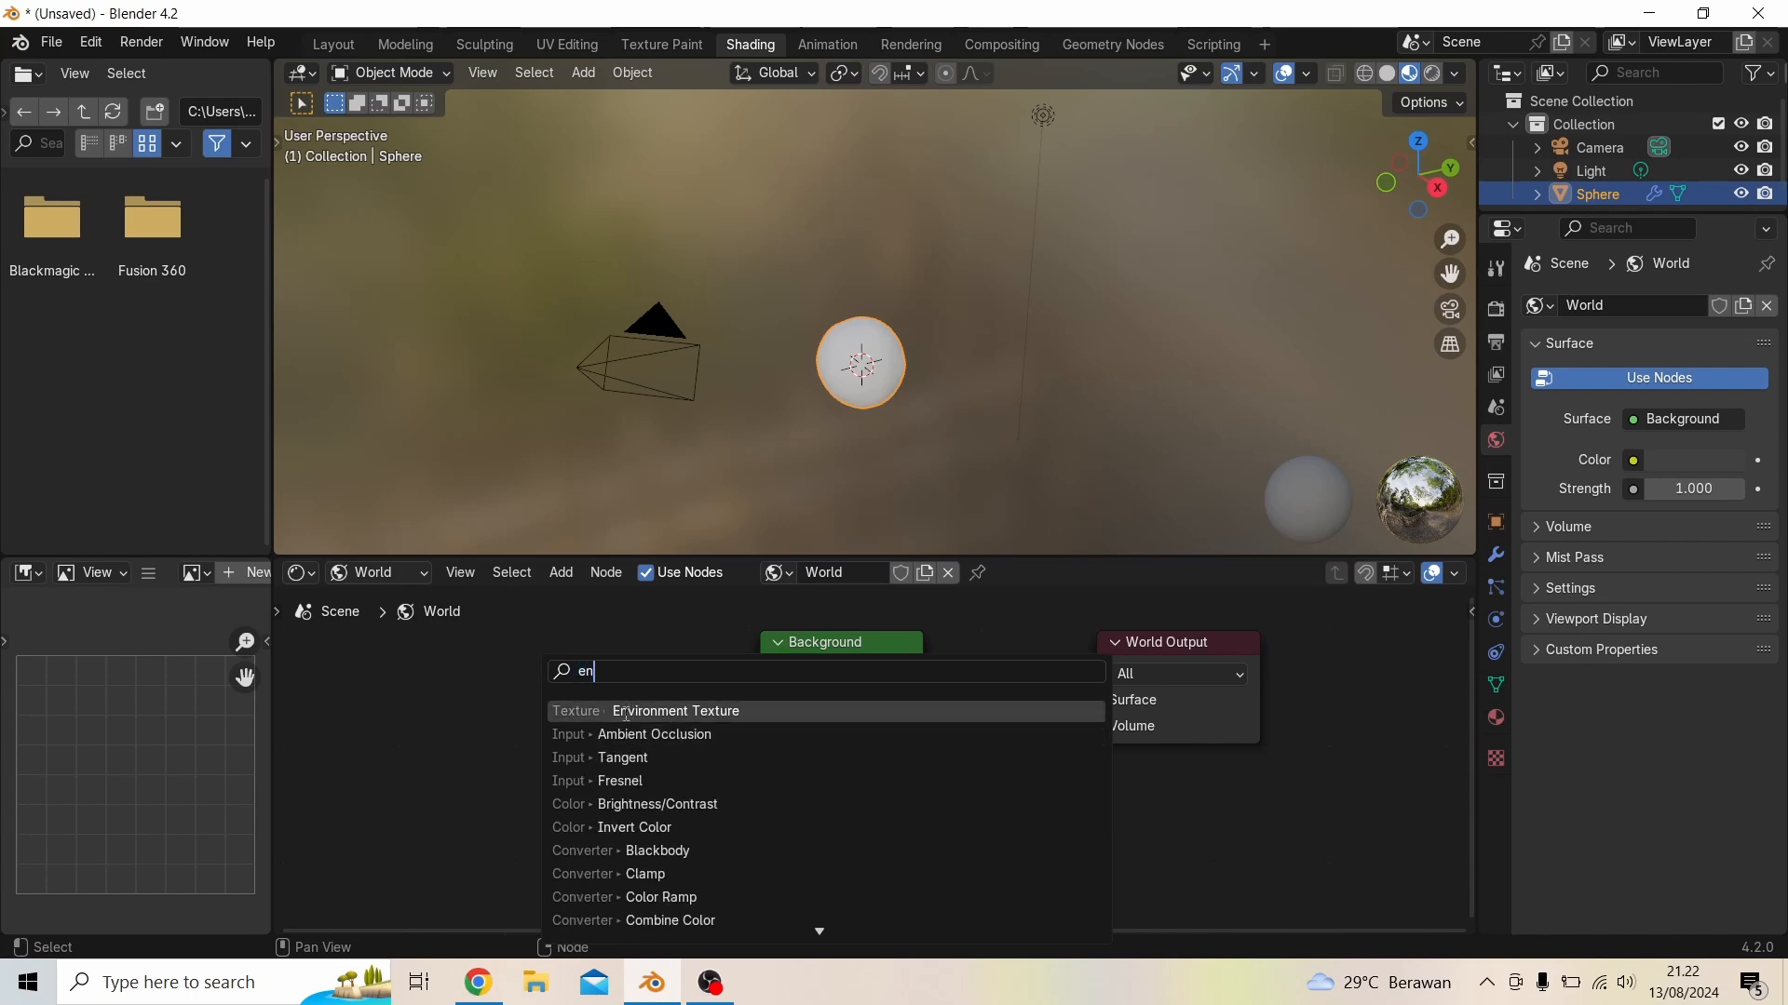
pyautogui.click(669, 710)
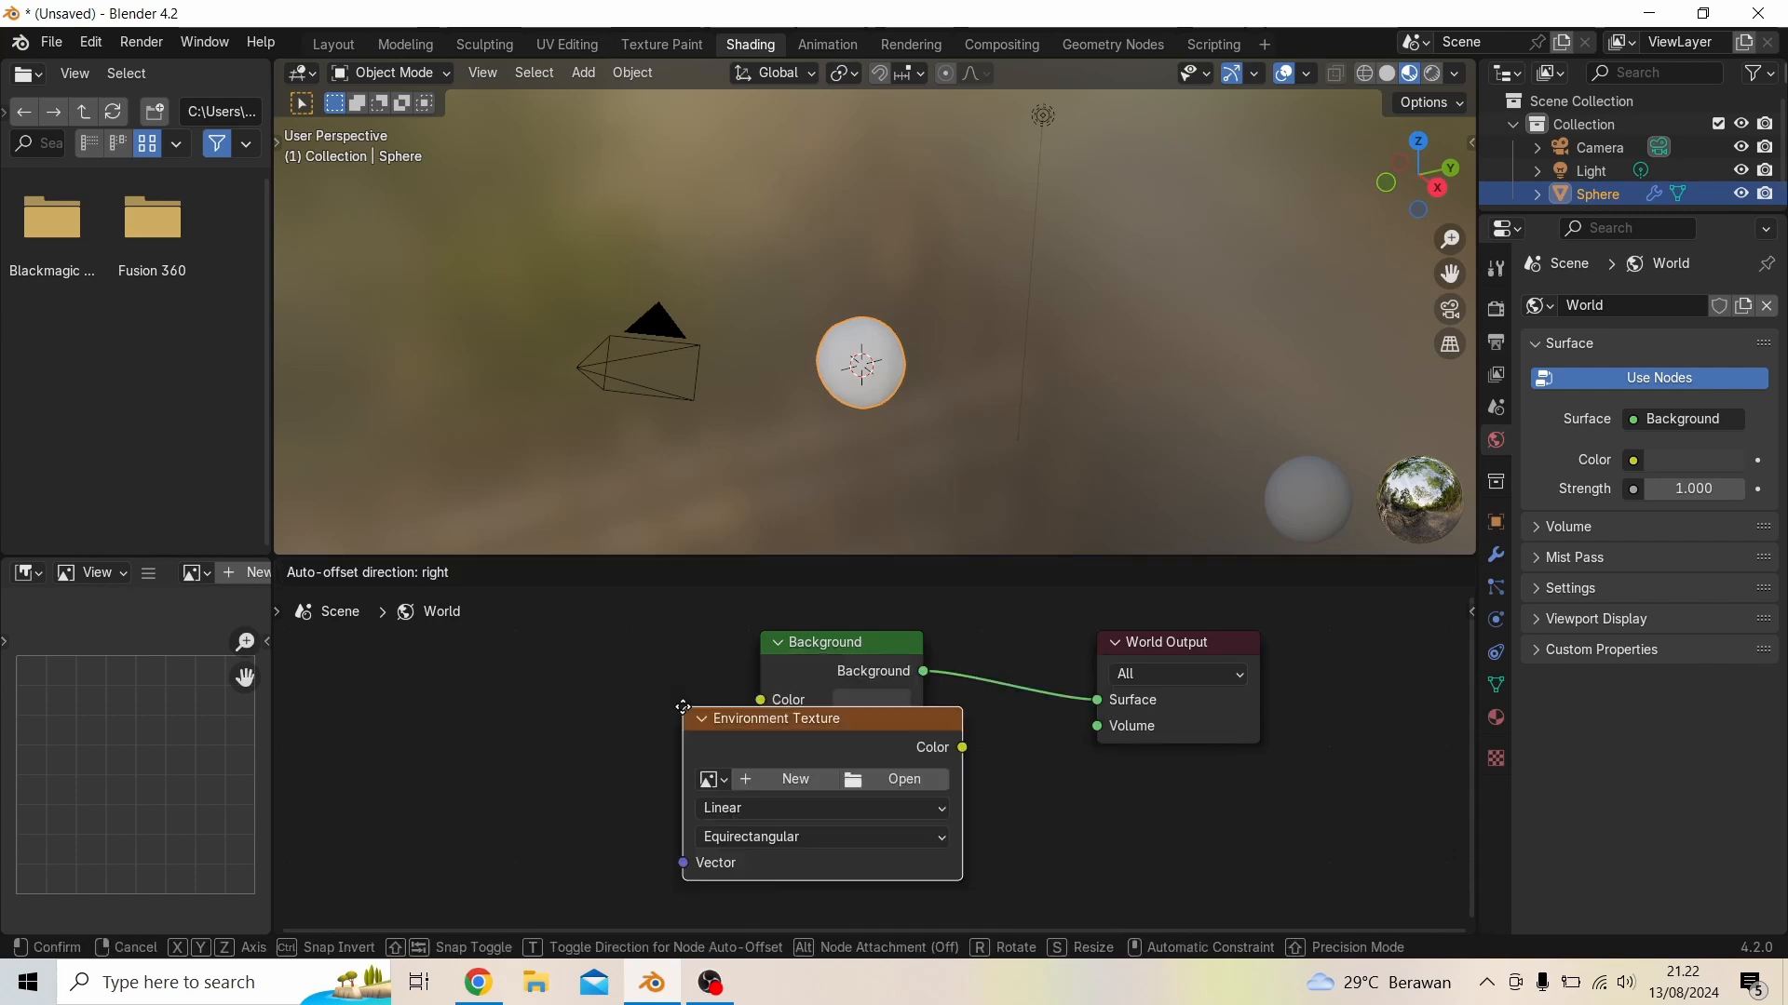
pyautogui.click(427, 640)
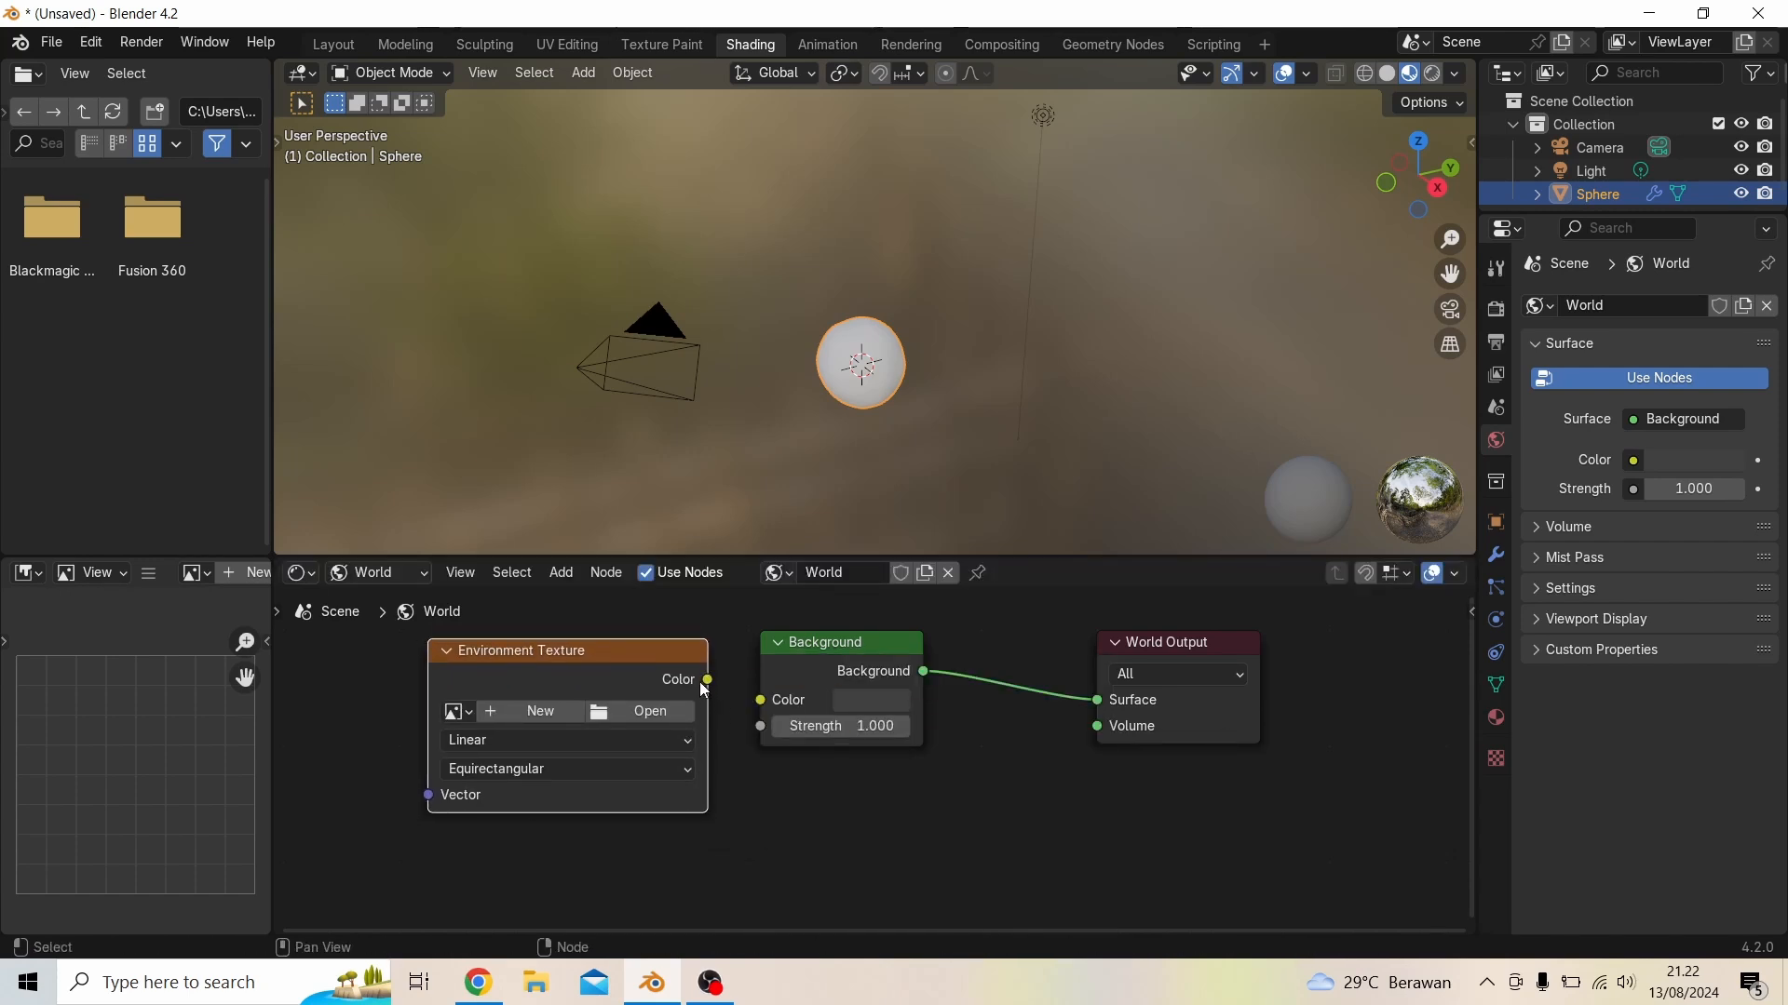
pyautogui.moveTo(707, 678); pyautogui.dragTo(766, 704)
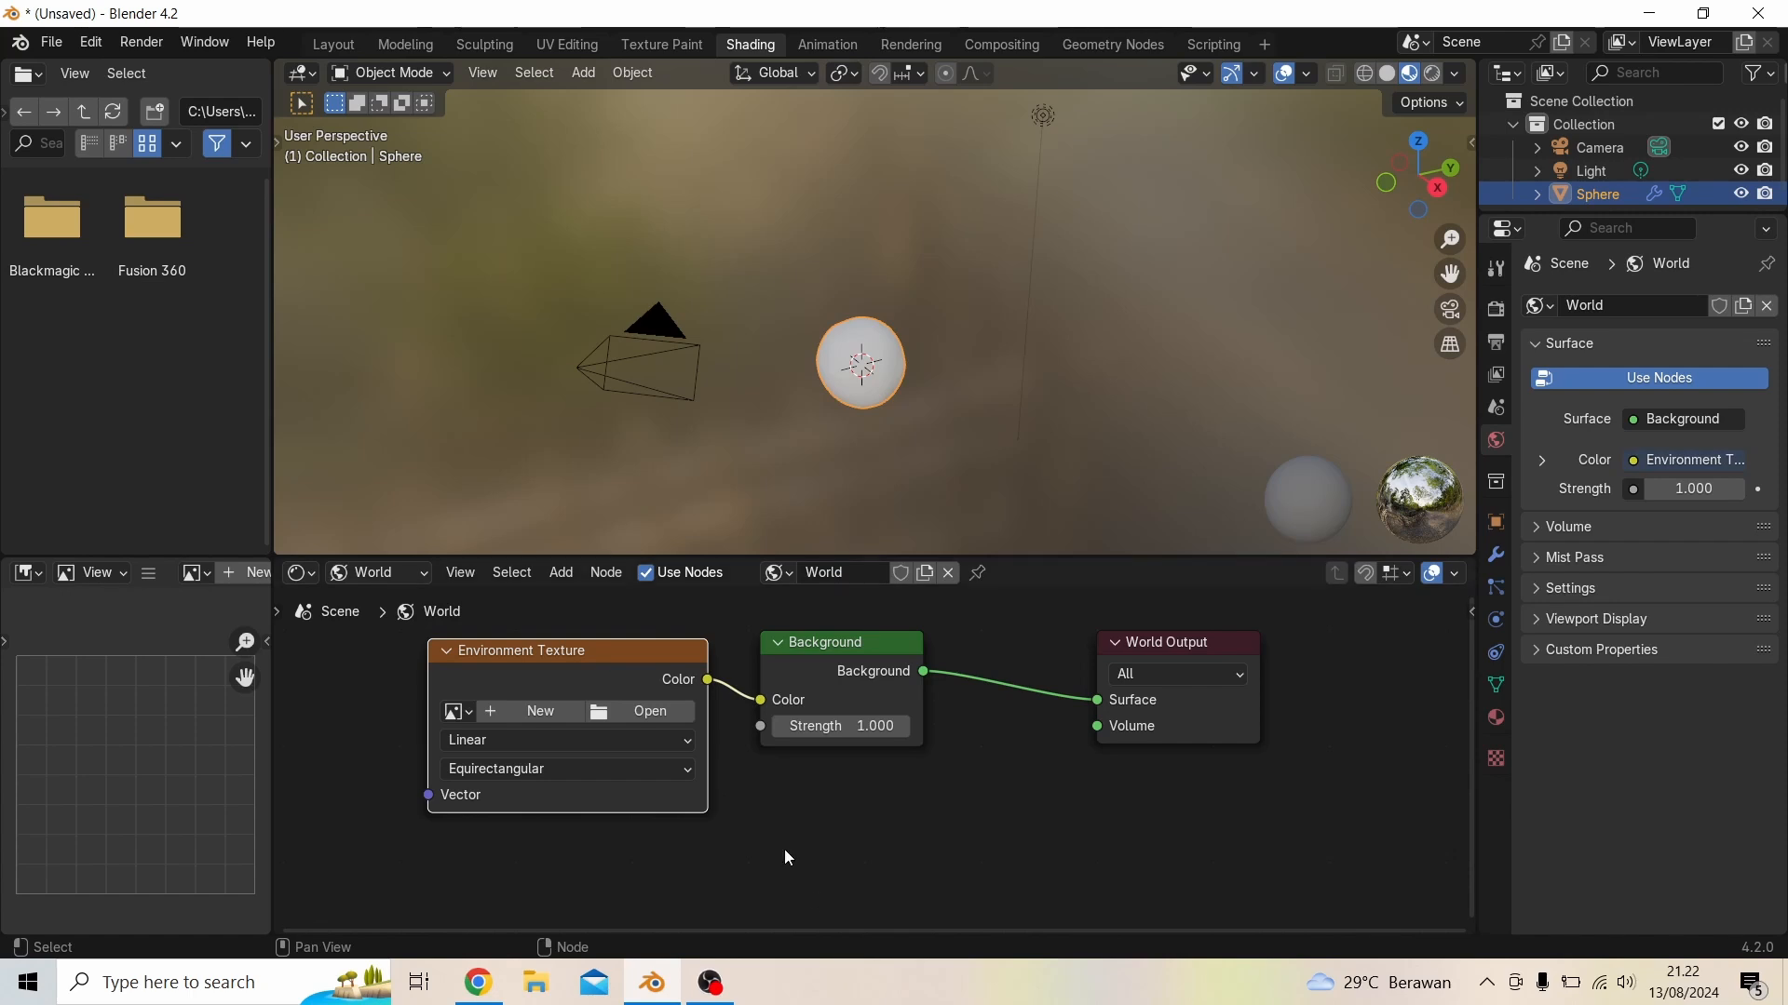
# Load rostock_arches_2k.exr from the D:\HDRI folder into the Environment Texture node
pyautogui.click(607, 712)
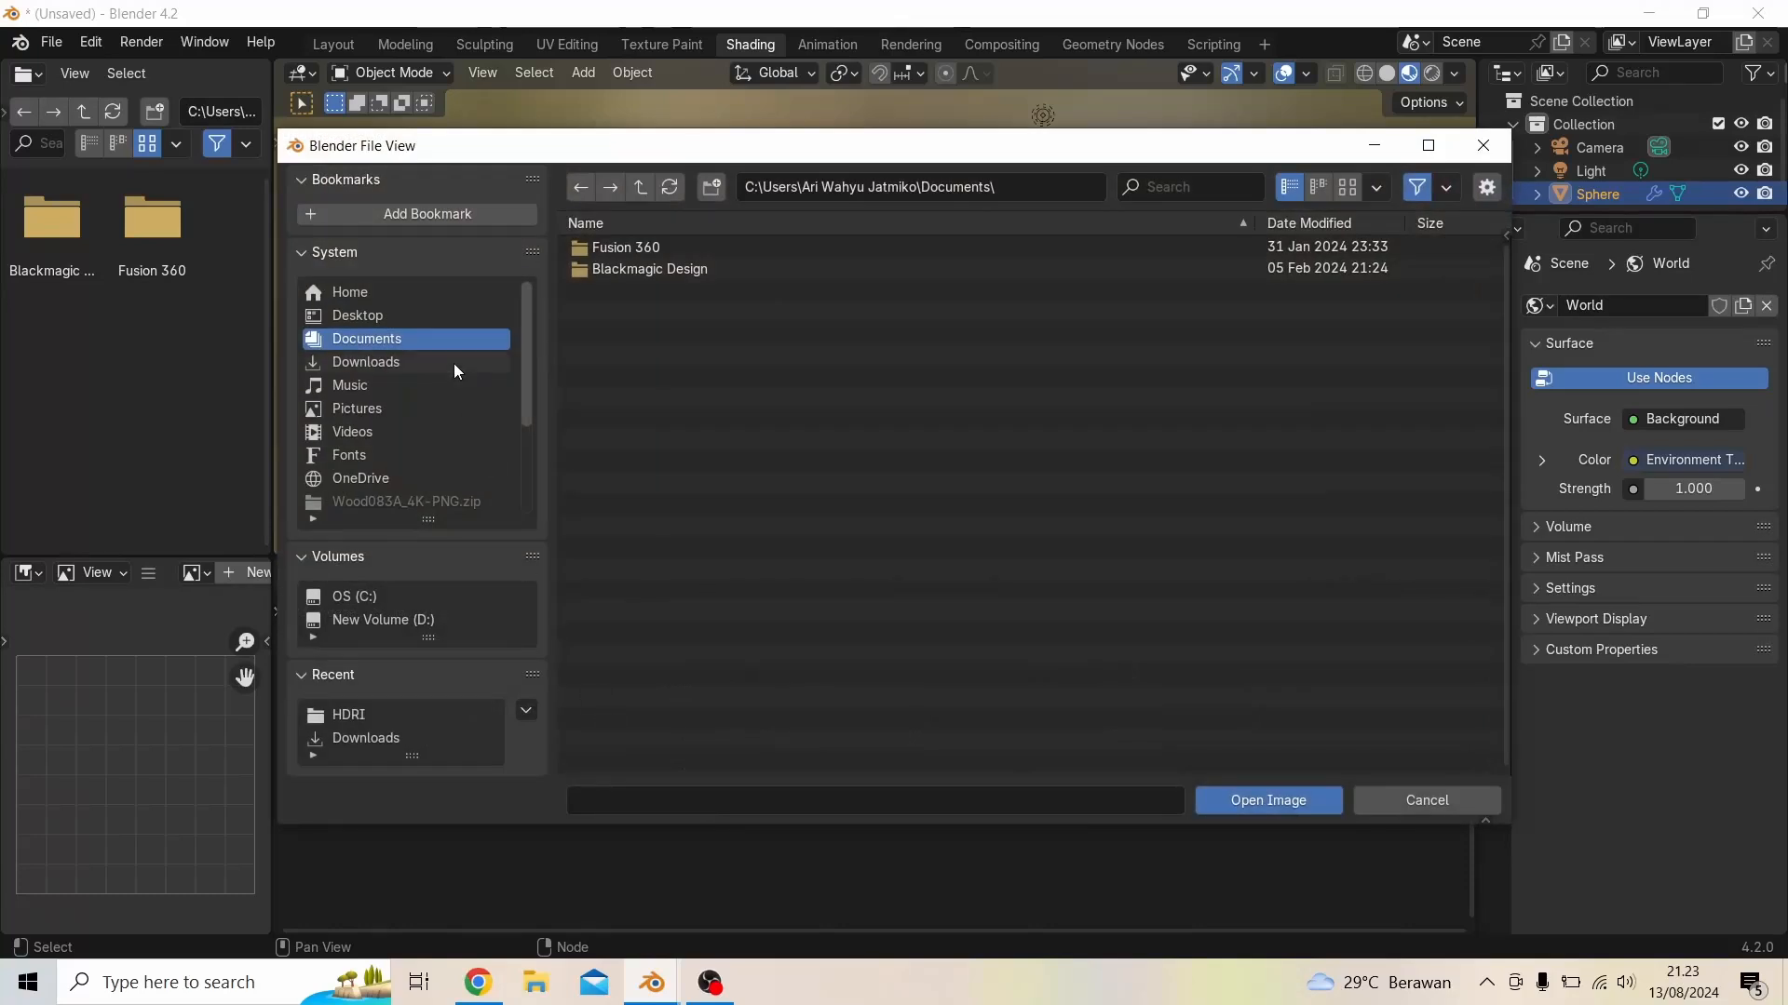
pyautogui.click(395, 627)
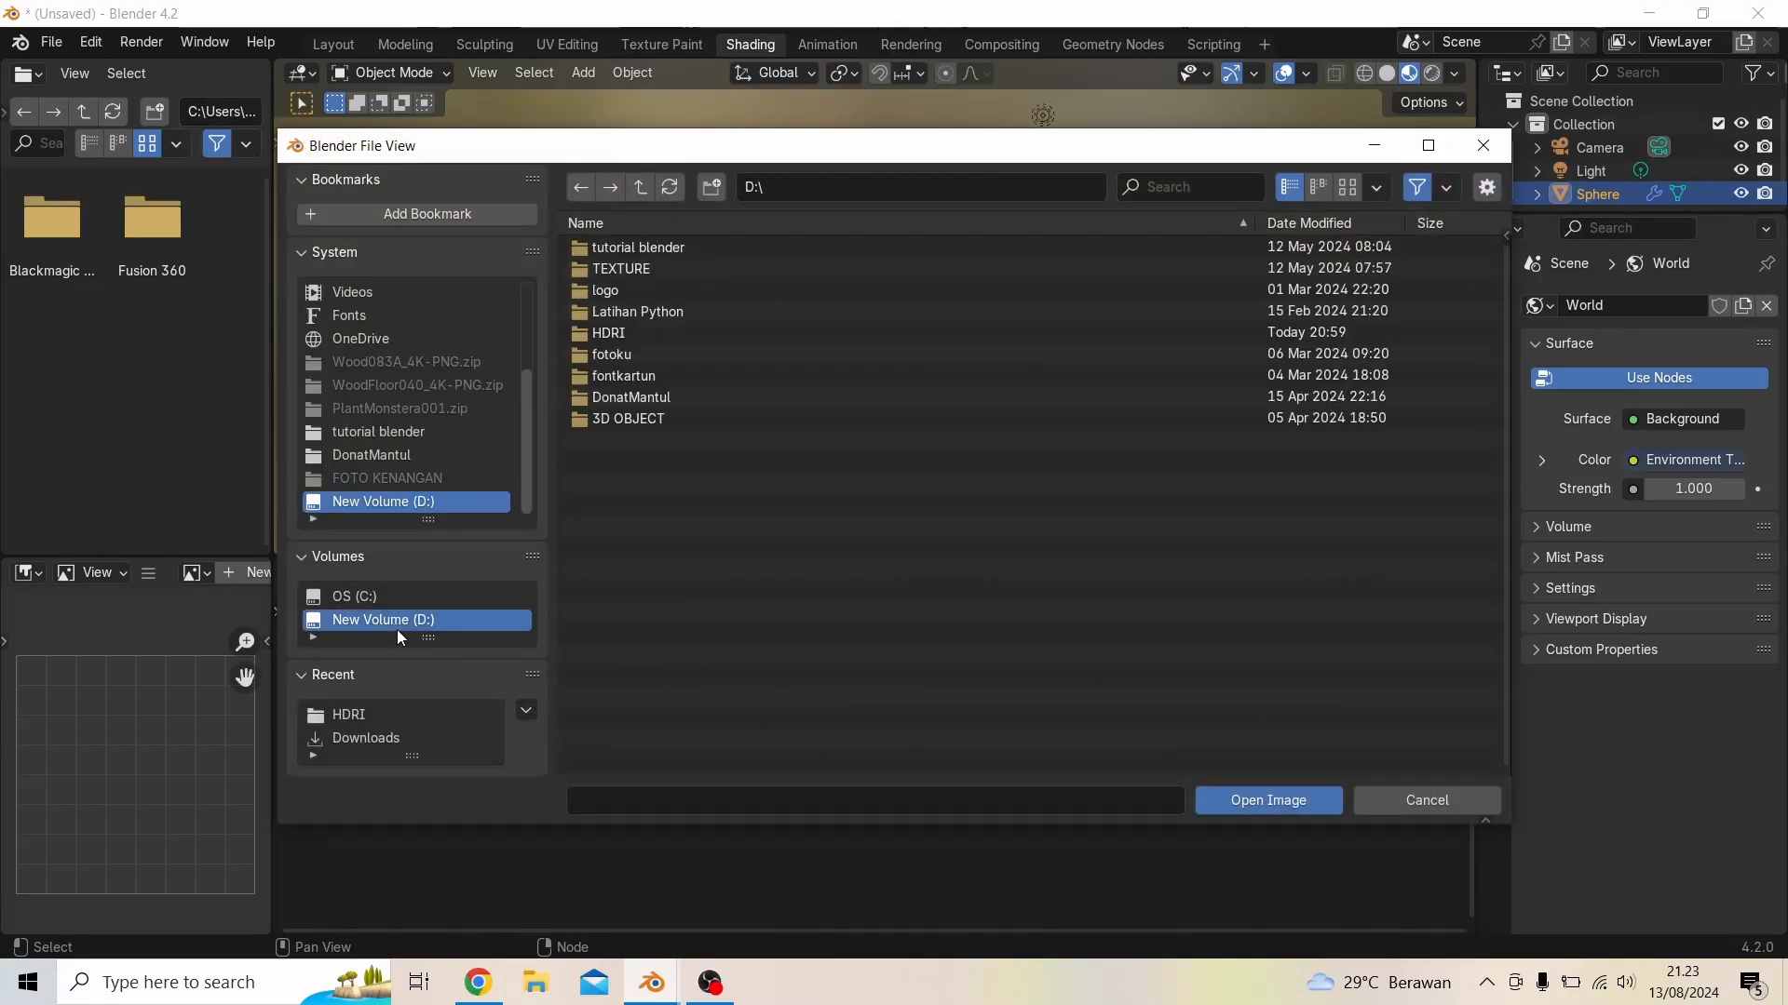
pyautogui.click(632, 333)
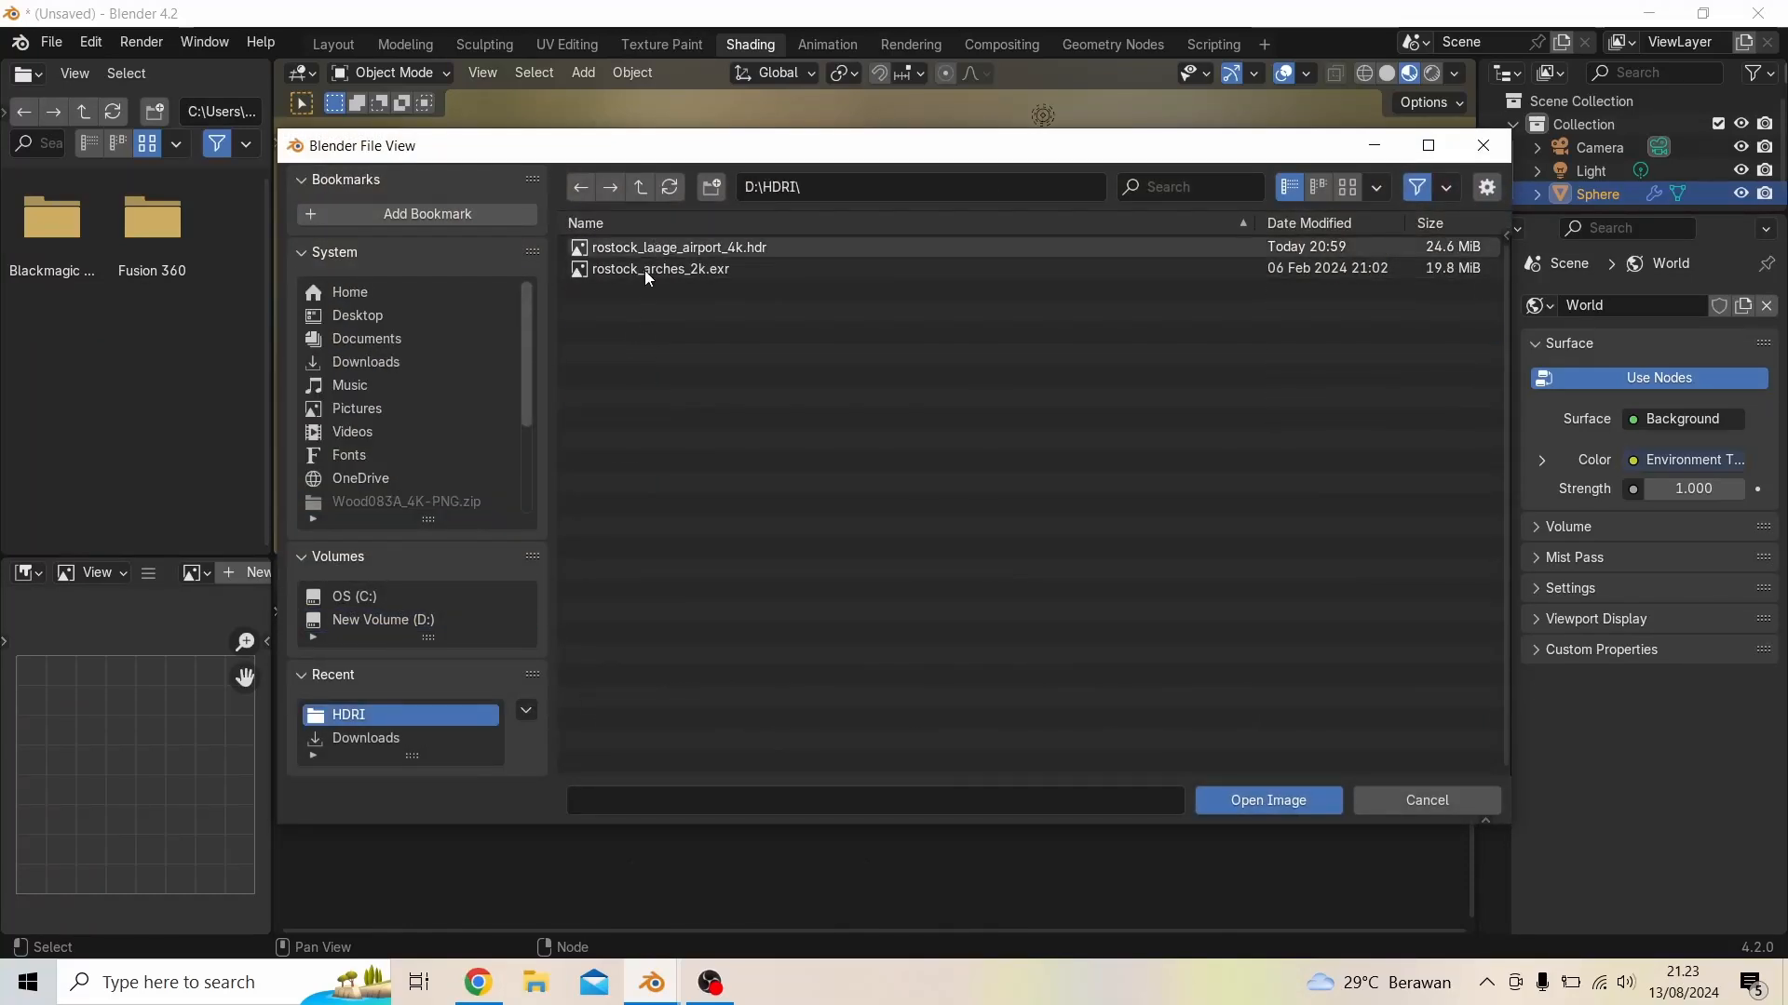
pyautogui.click(644, 270)
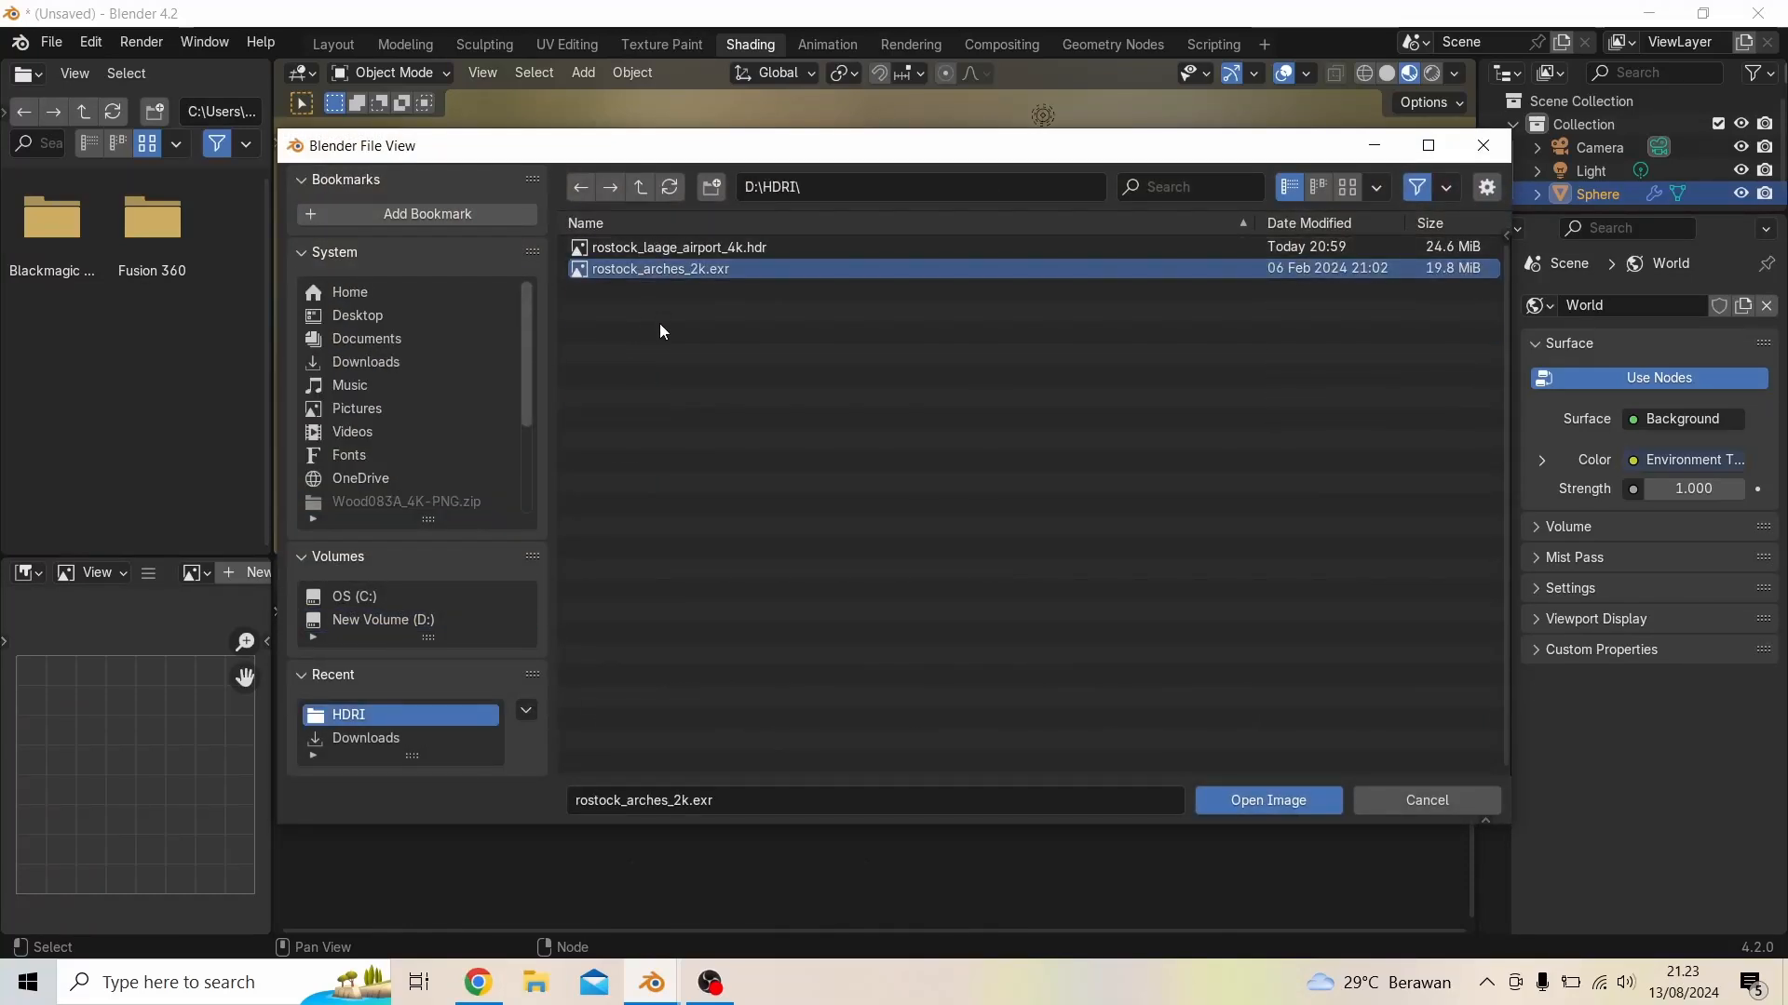
pyautogui.click(1289, 798)
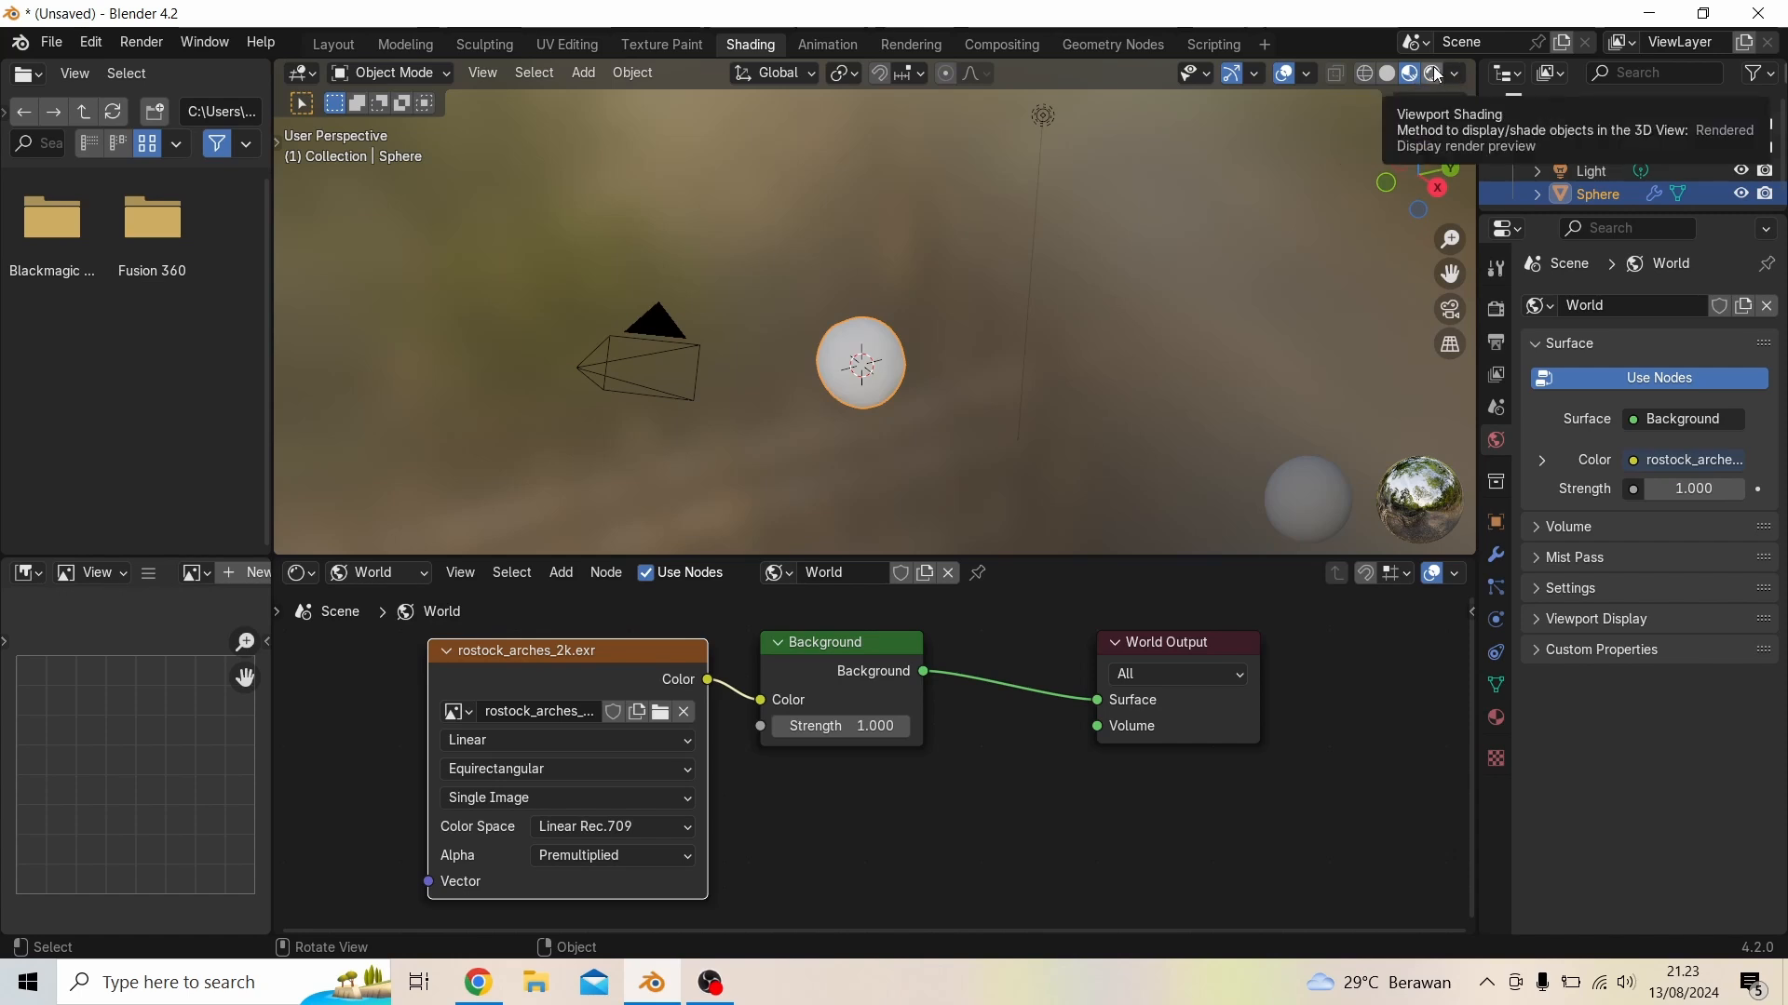
# Compare the Wireframe, Solid and Material Preview viewport shading, set it to Rendered and inspect the sphere against the HDRI background
pyautogui.click(1362, 76)
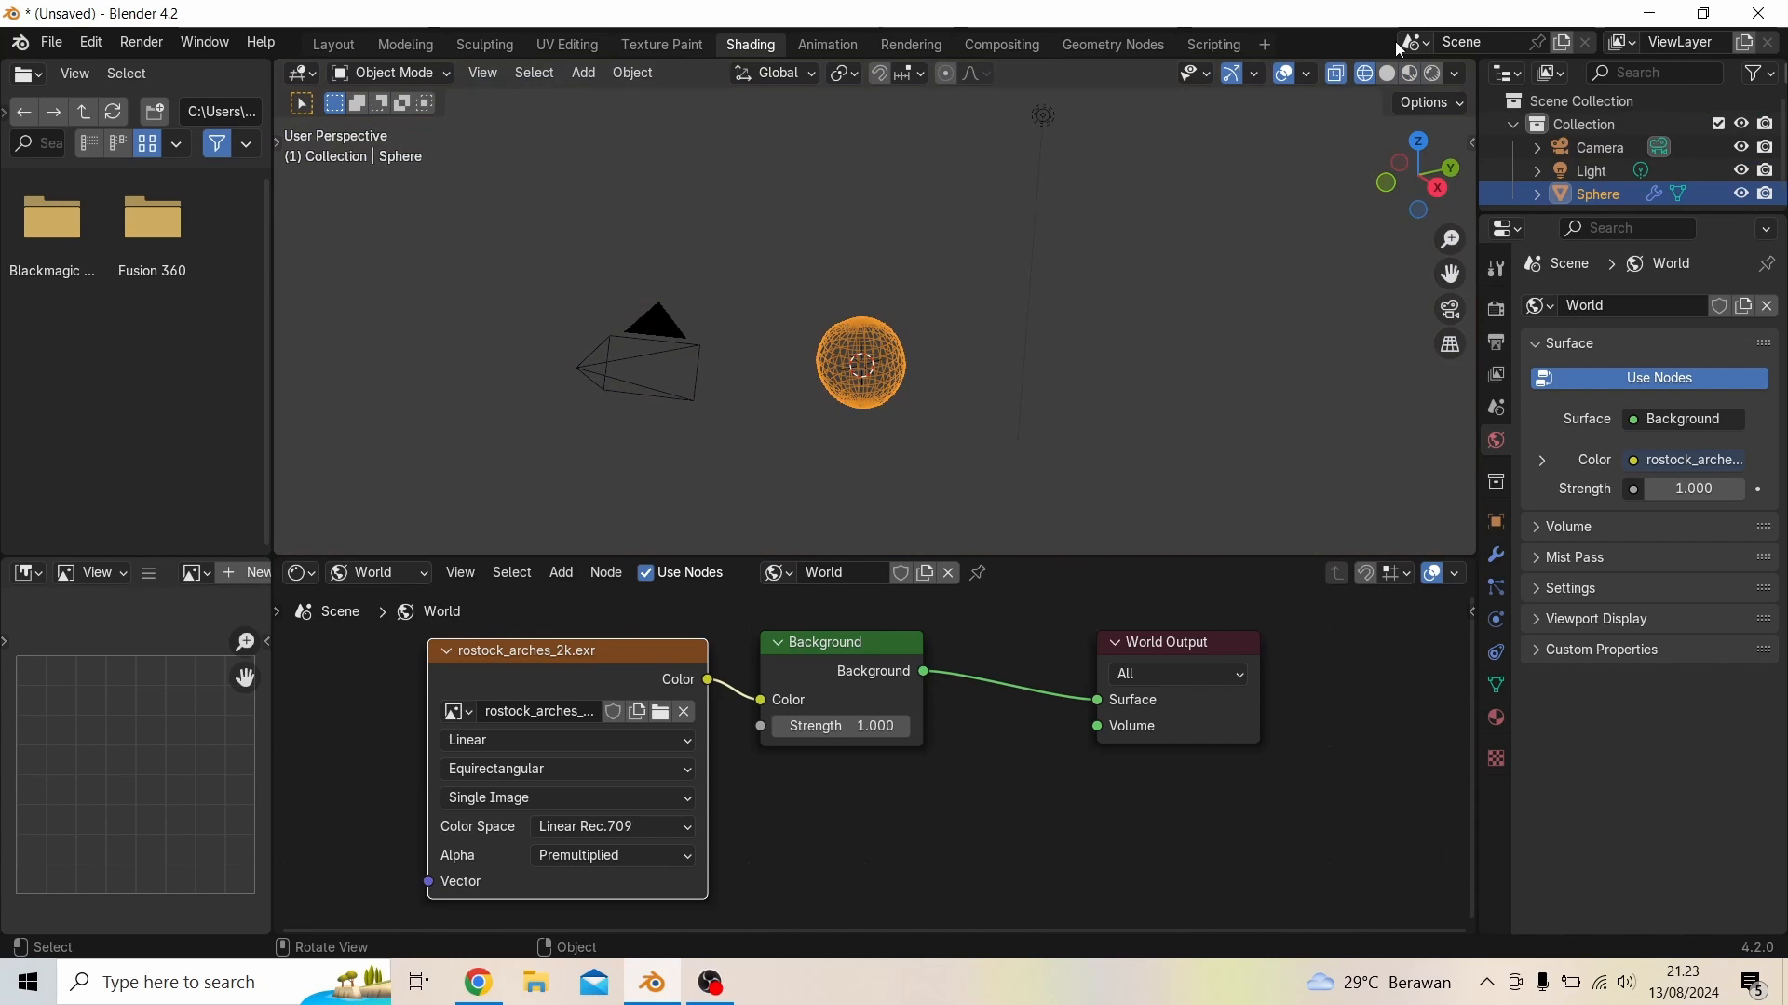
pyautogui.click(1387, 76)
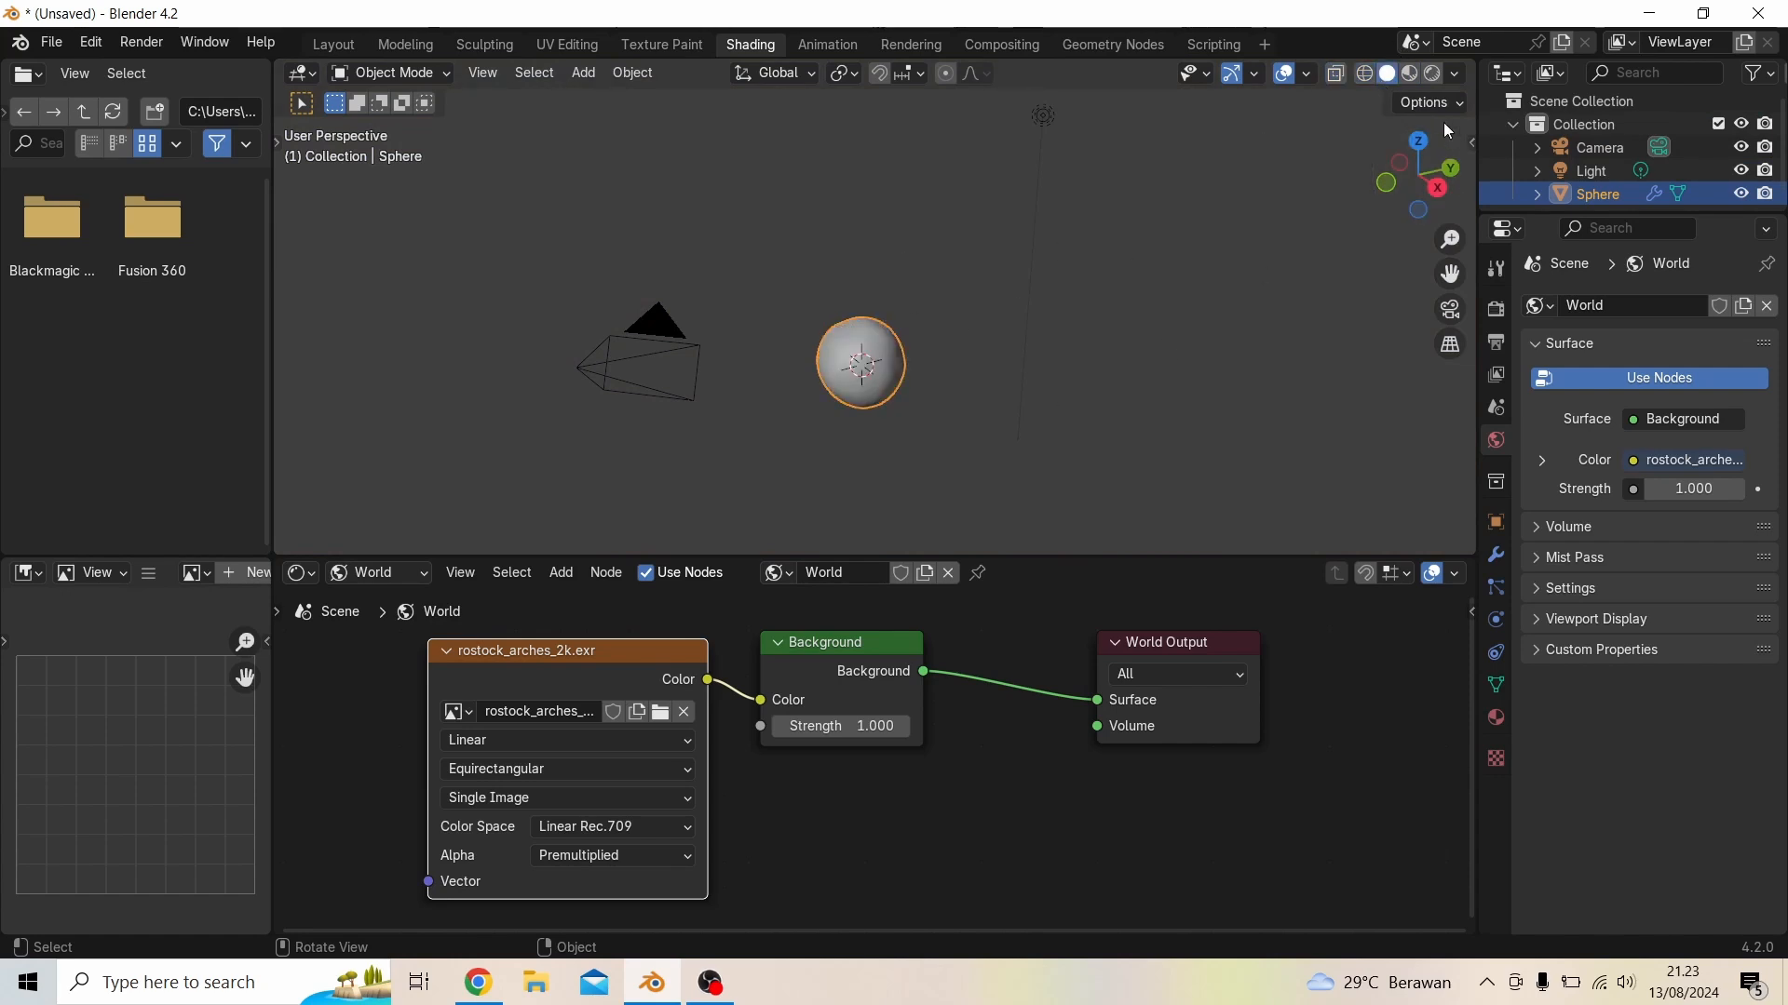
pyautogui.click(1413, 75)
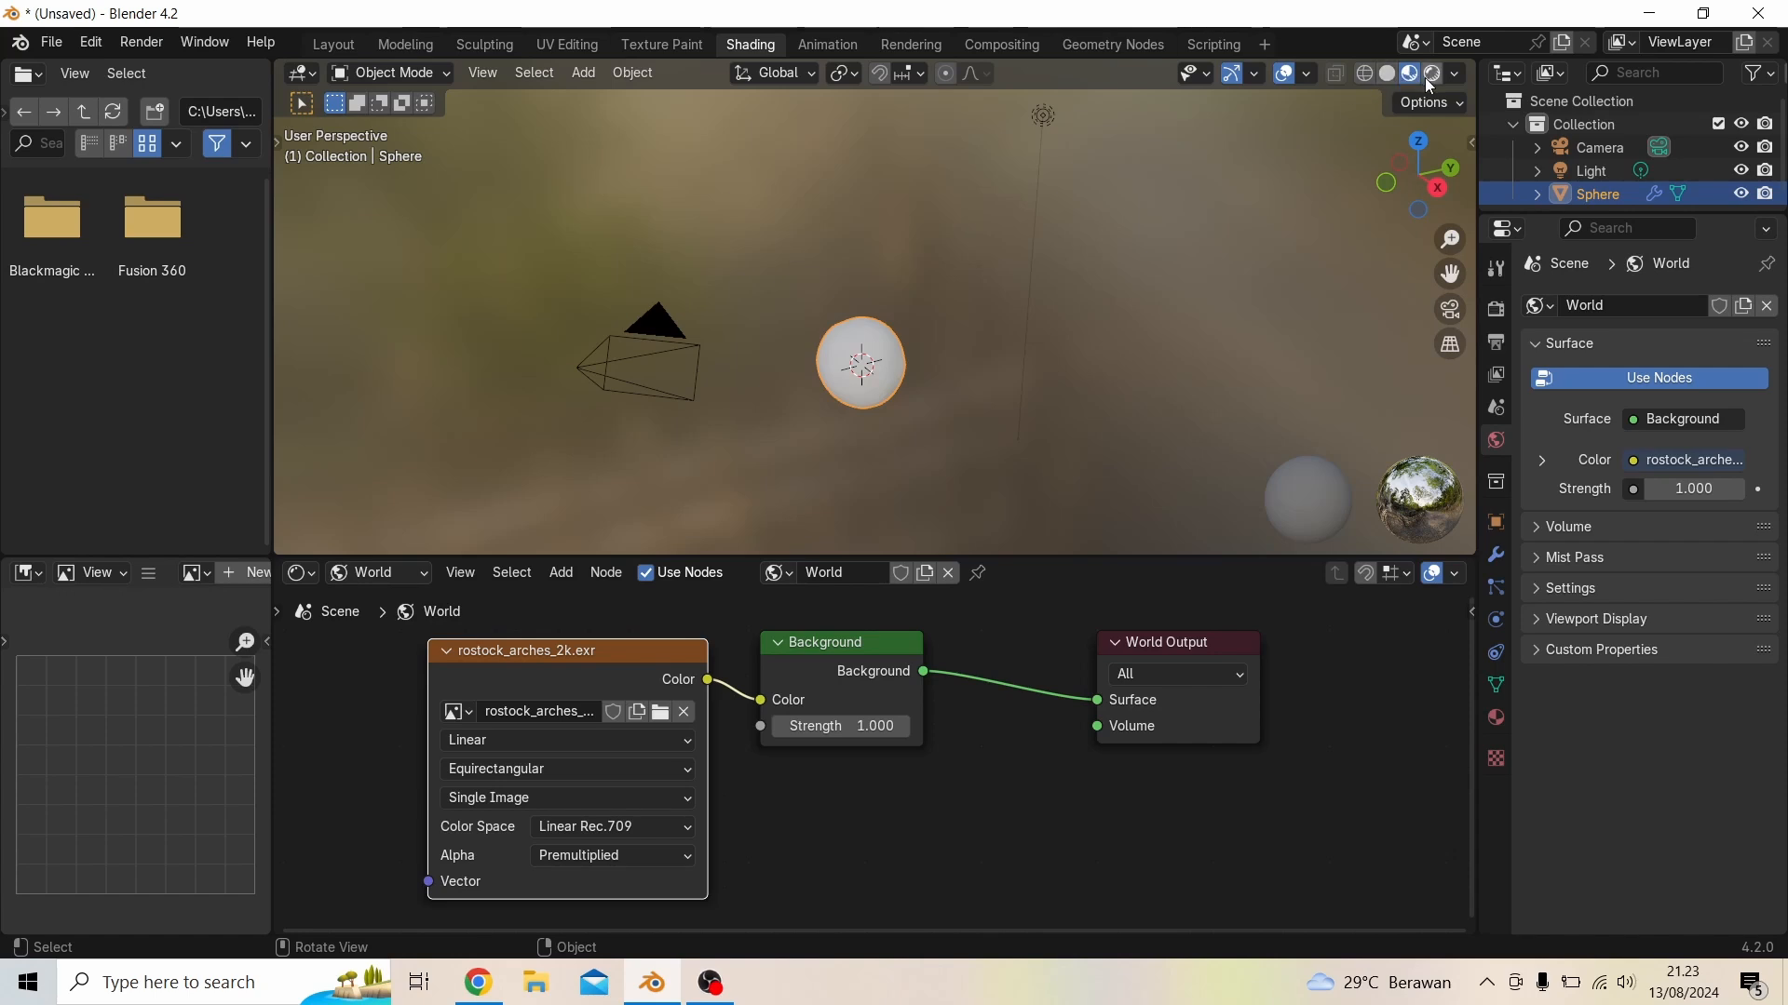
pyautogui.click(1433, 74)
pyautogui.moveTo(1011, 400); pyautogui.dragTo(1160, 260, button='middle')
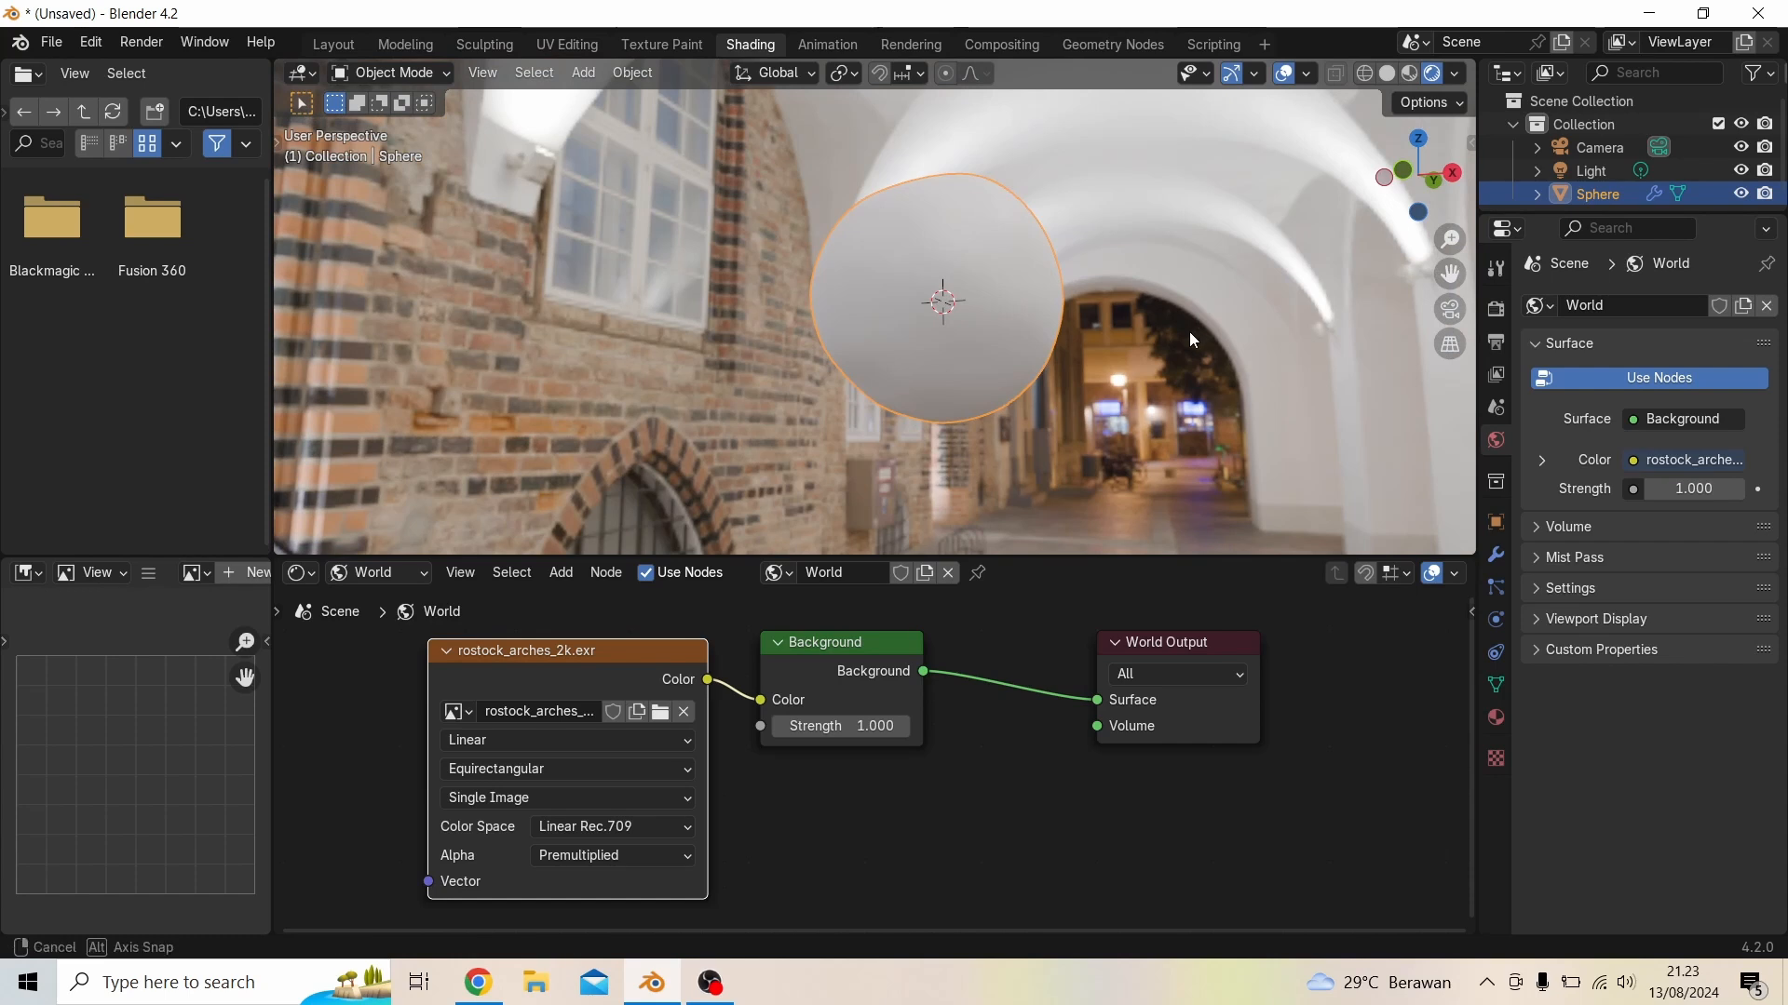
pyautogui.moveTo(1188, 331)
pyautogui.mouseDown(button='middle')
pyautogui.moveTo(1159, 376)
pyautogui.moveTo(1176, 360)
pyautogui.mouseUp(button='middle')
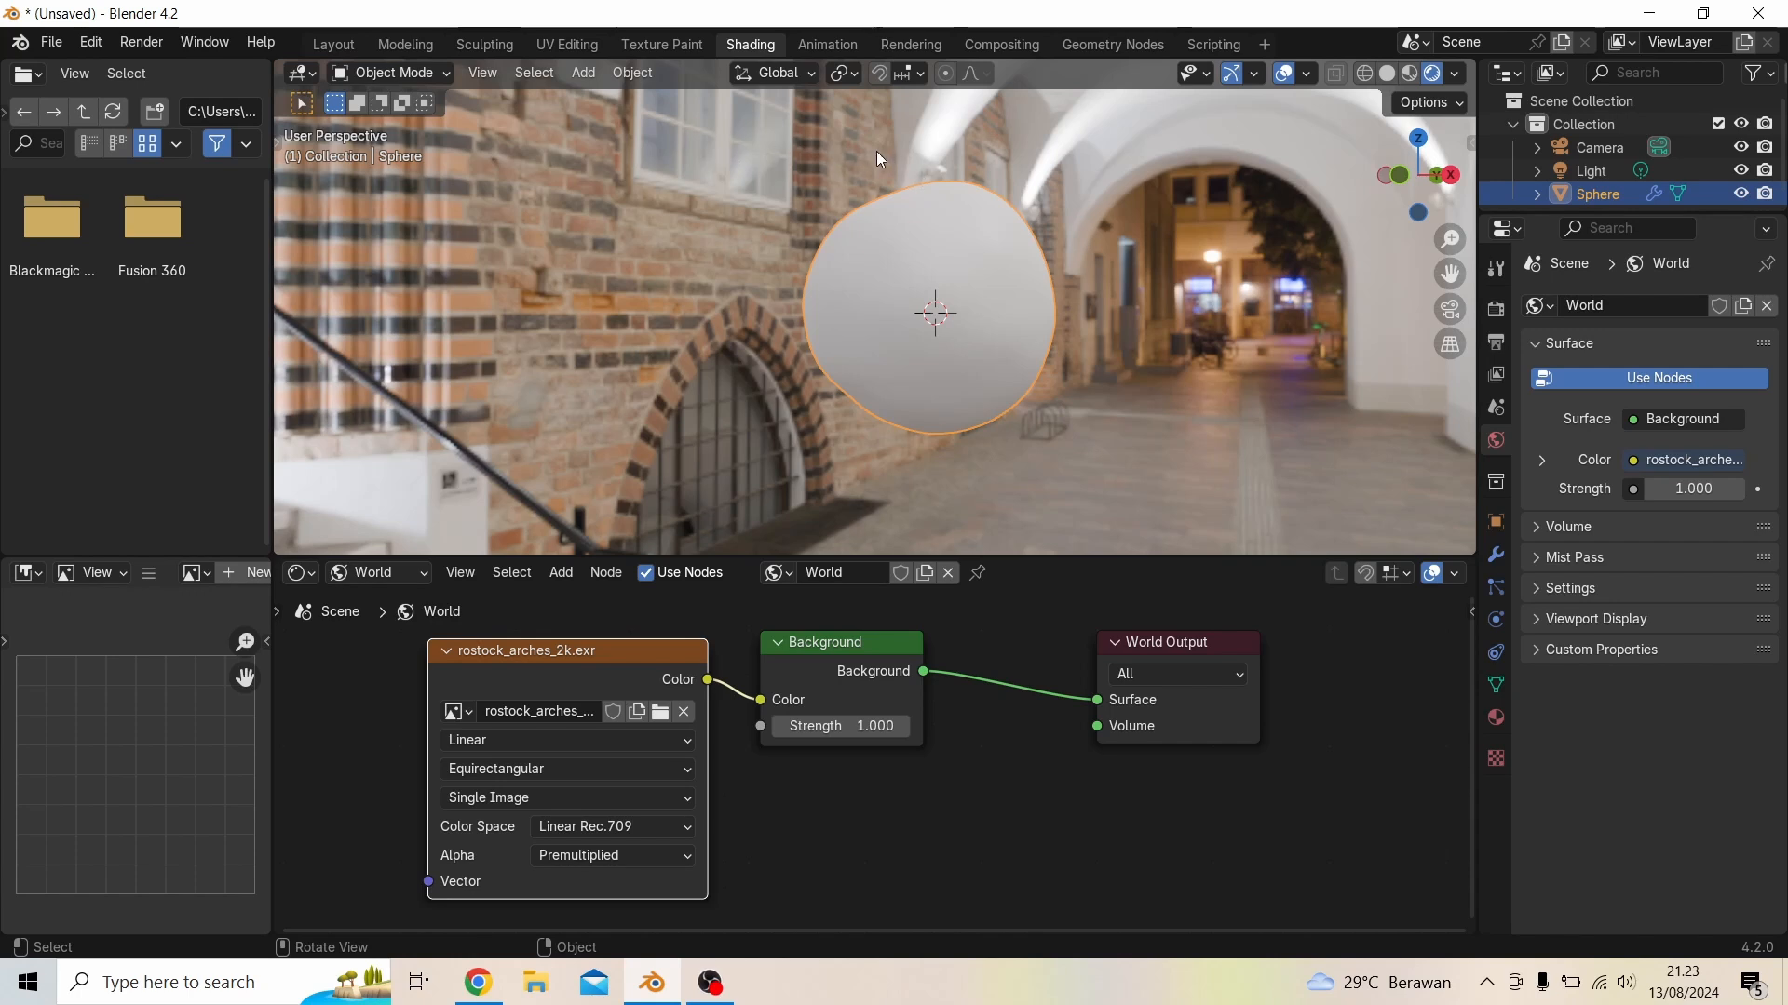
# Find the Node Wrangler add-on in the preferences by searching for "node", then disable and re-enable it
pyautogui.click(127, 45)
pyautogui.moveTo(87, 56)
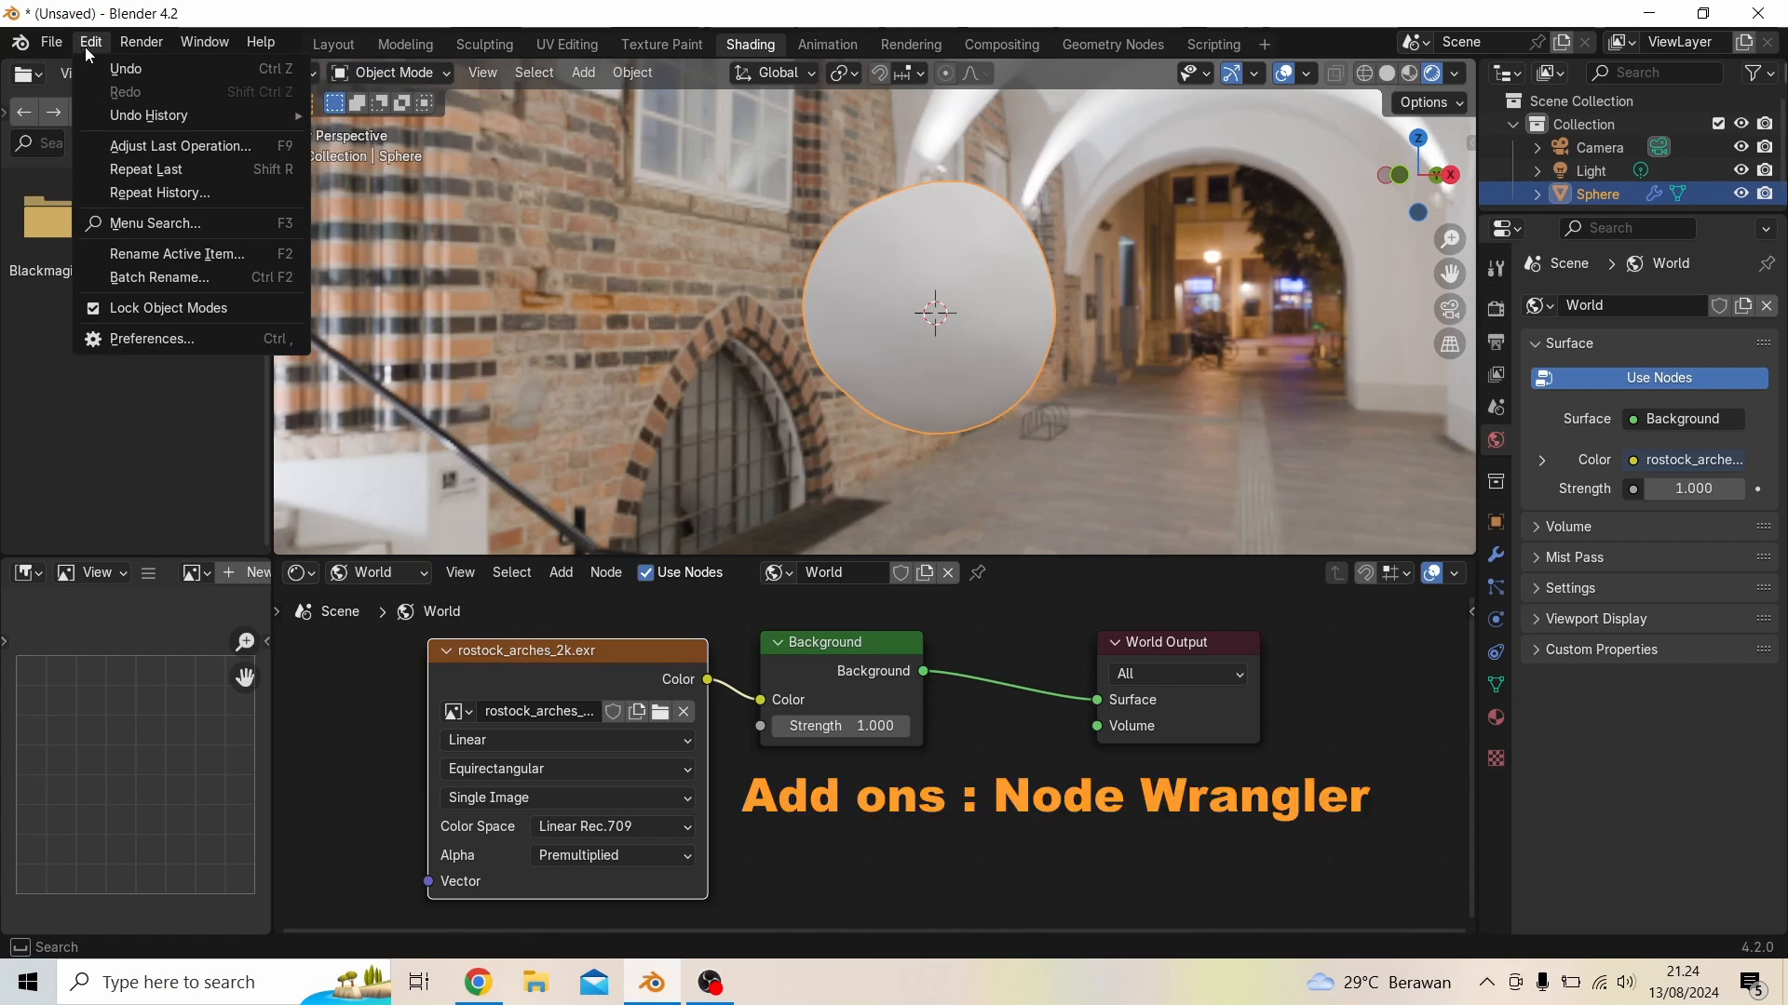
pyautogui.click(125, 339)
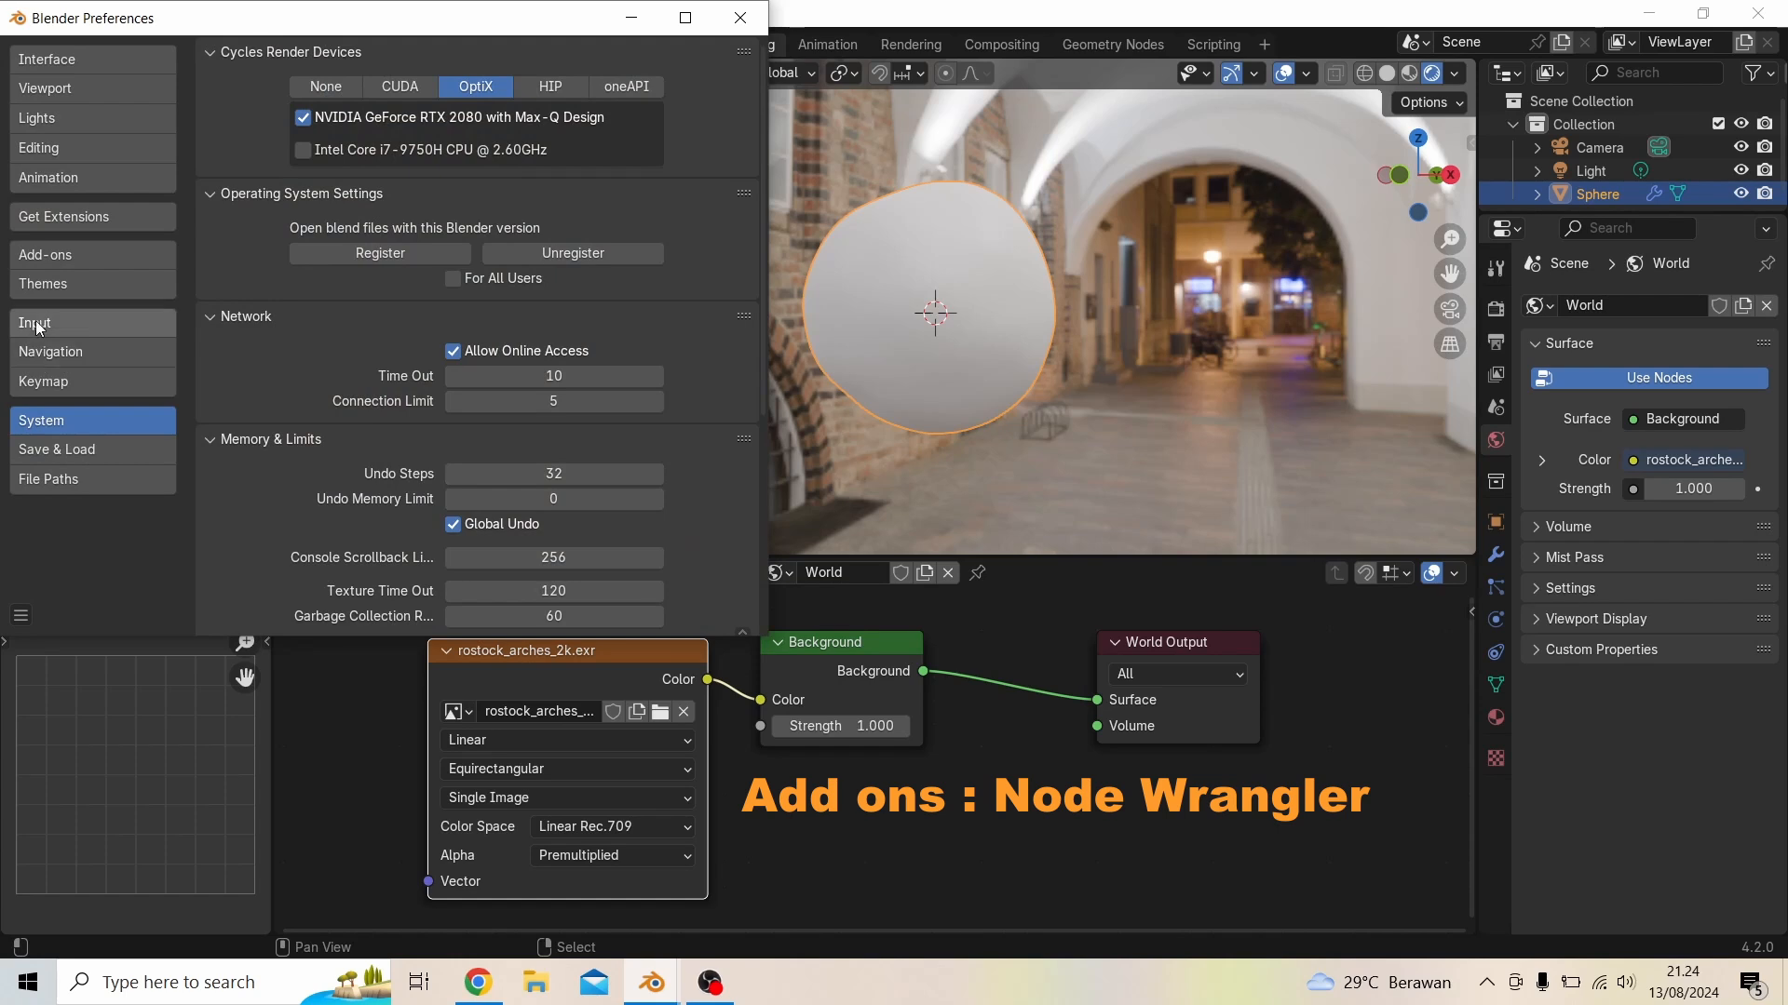
pyautogui.click(49, 255)
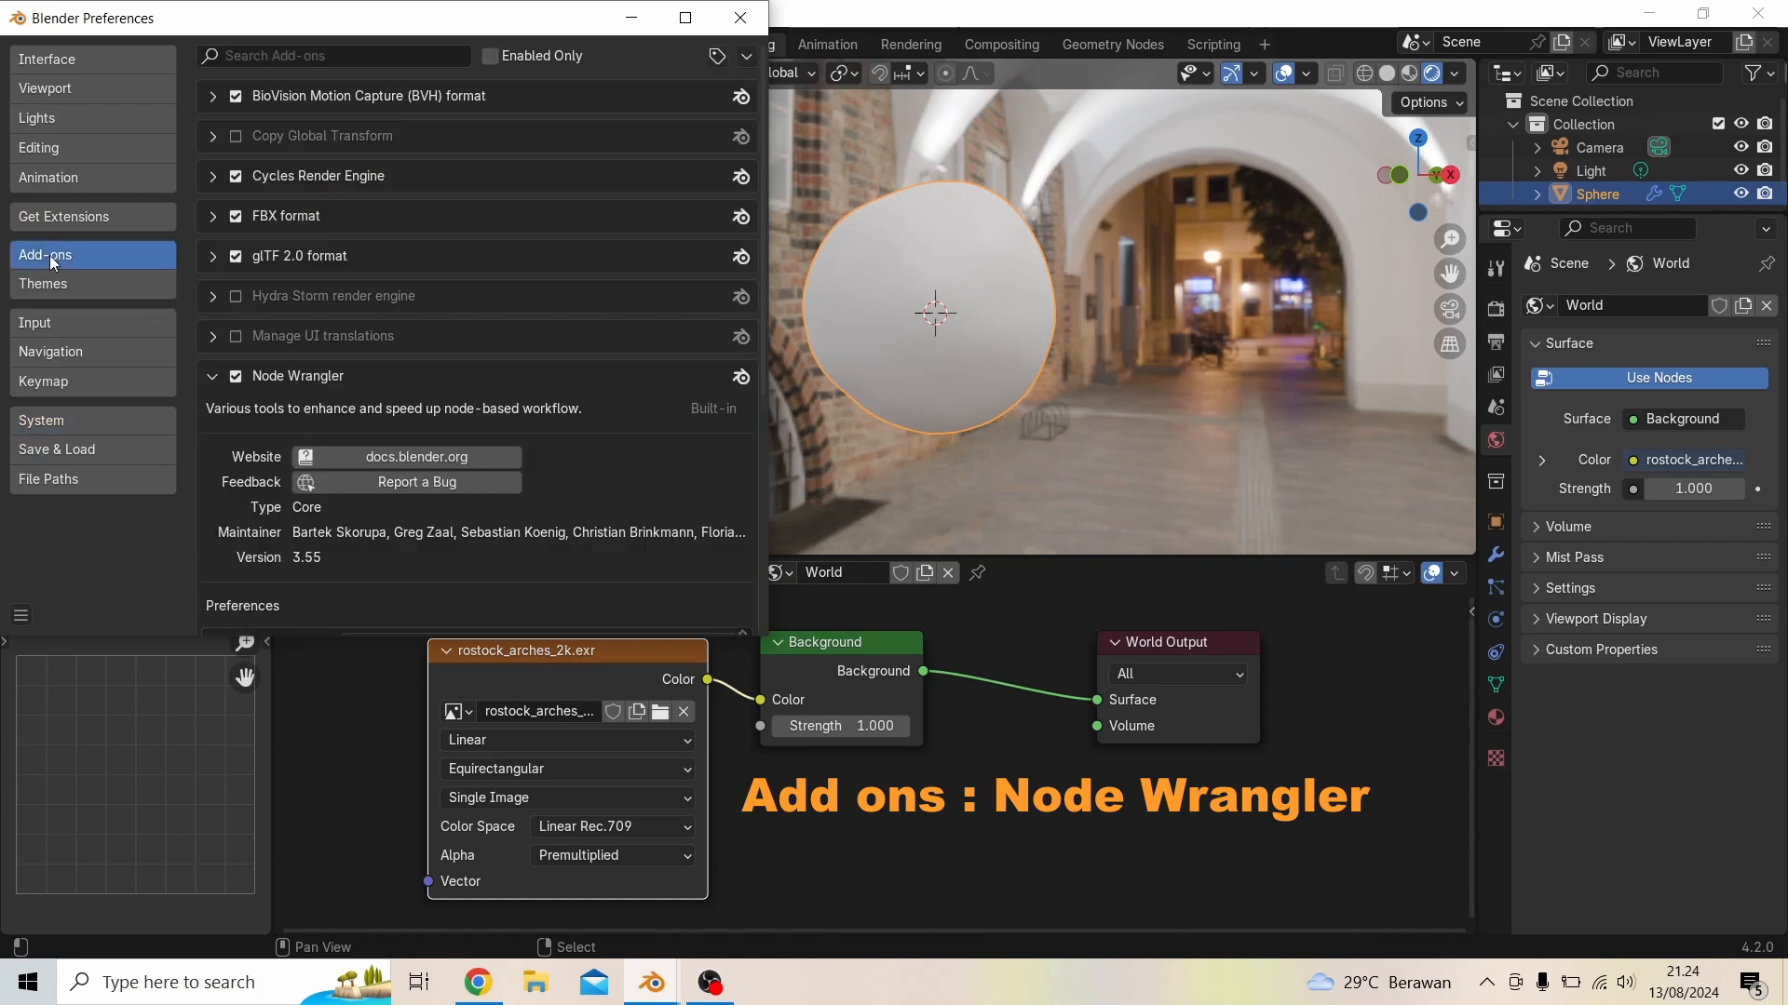
pyautogui.click(336, 56)
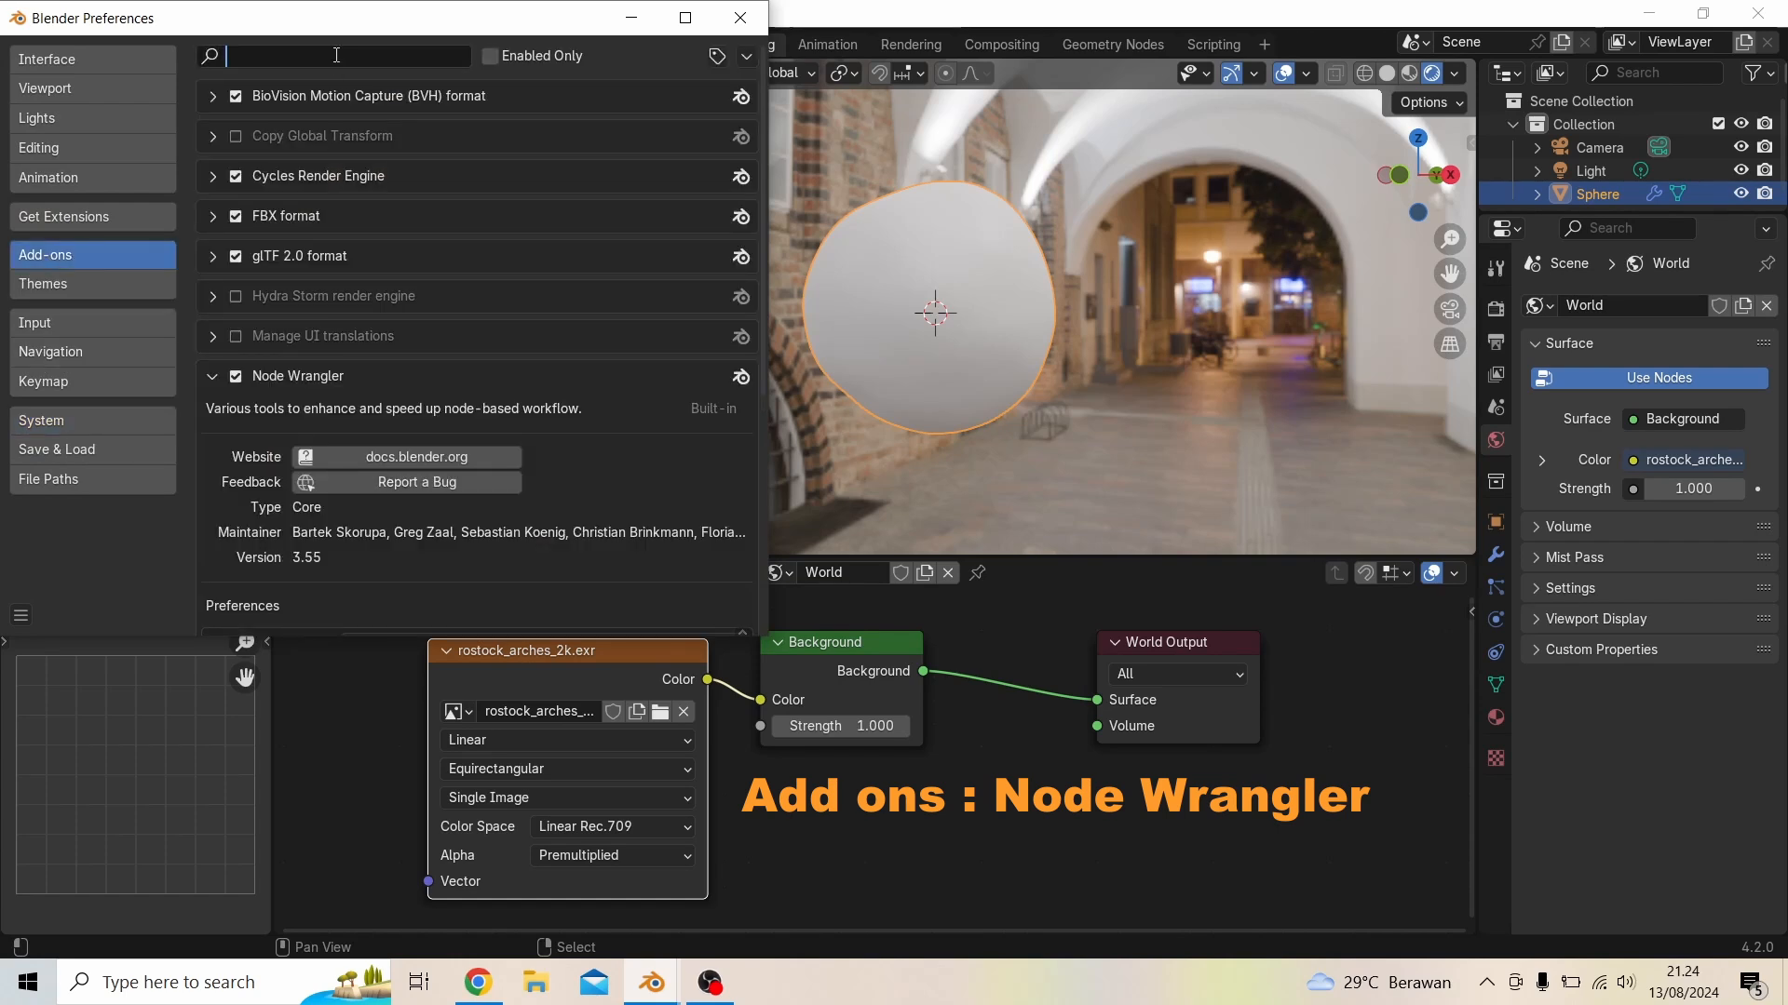
pyautogui.write('nod')
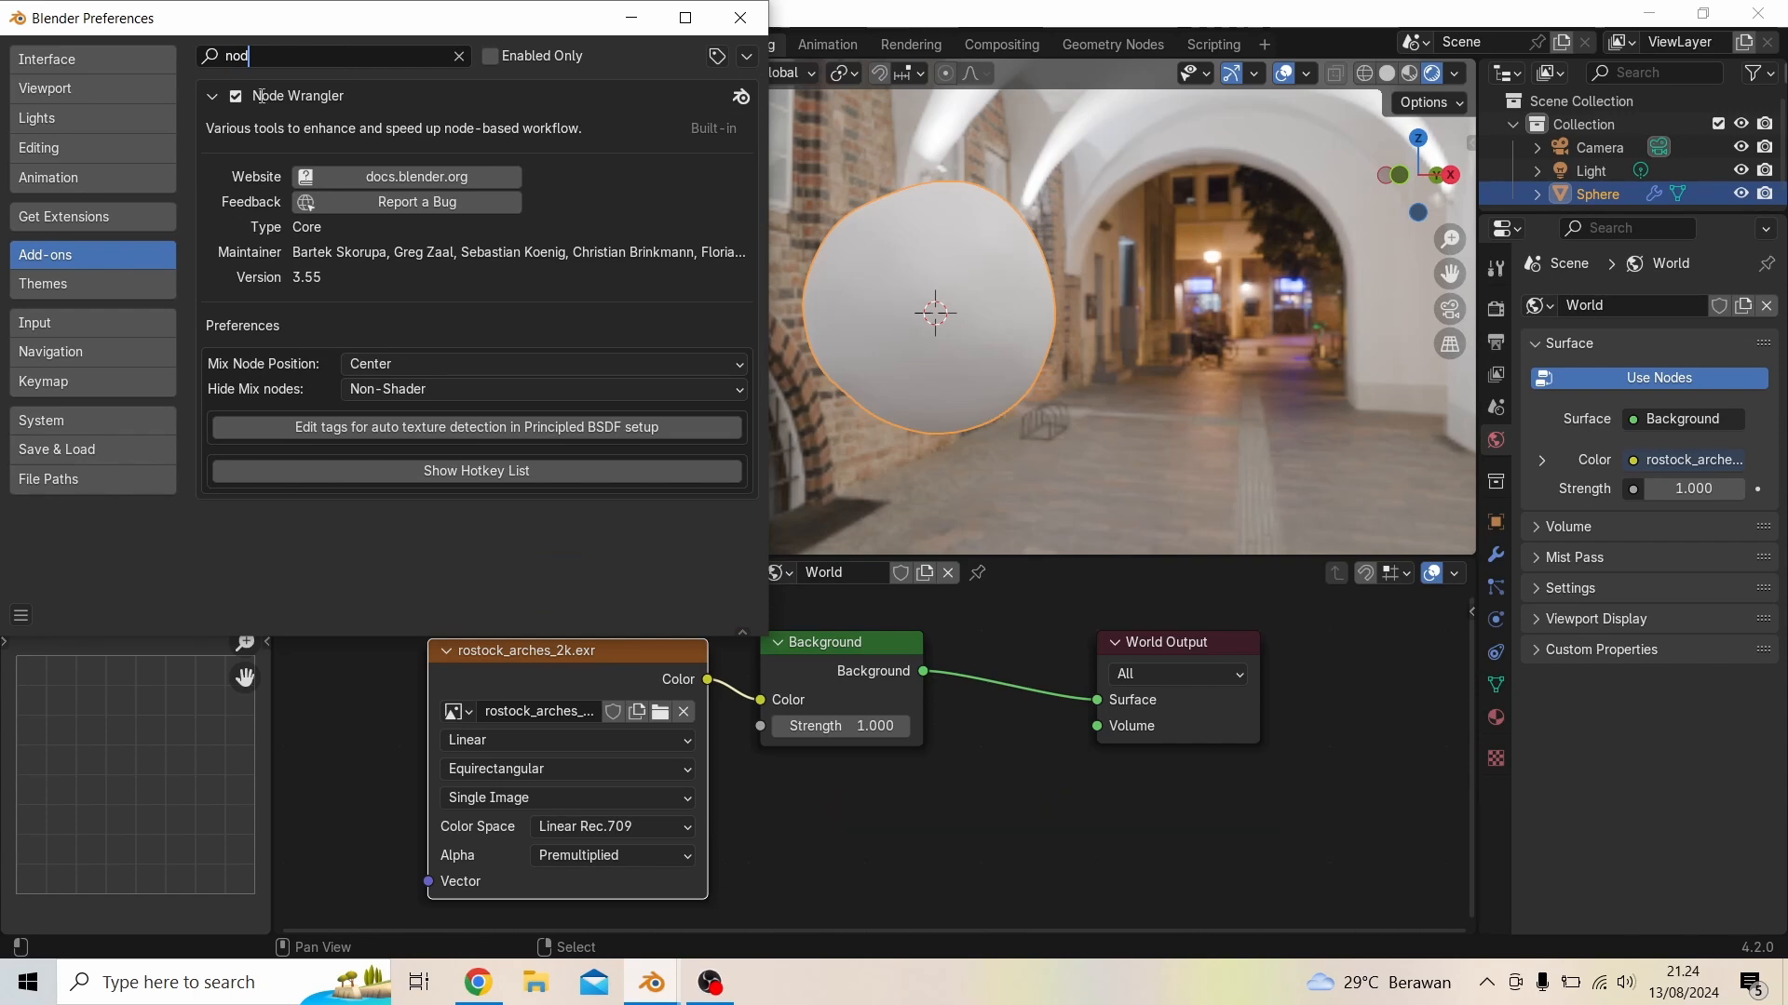
pyautogui.write('e')
pyautogui.click(236, 96)
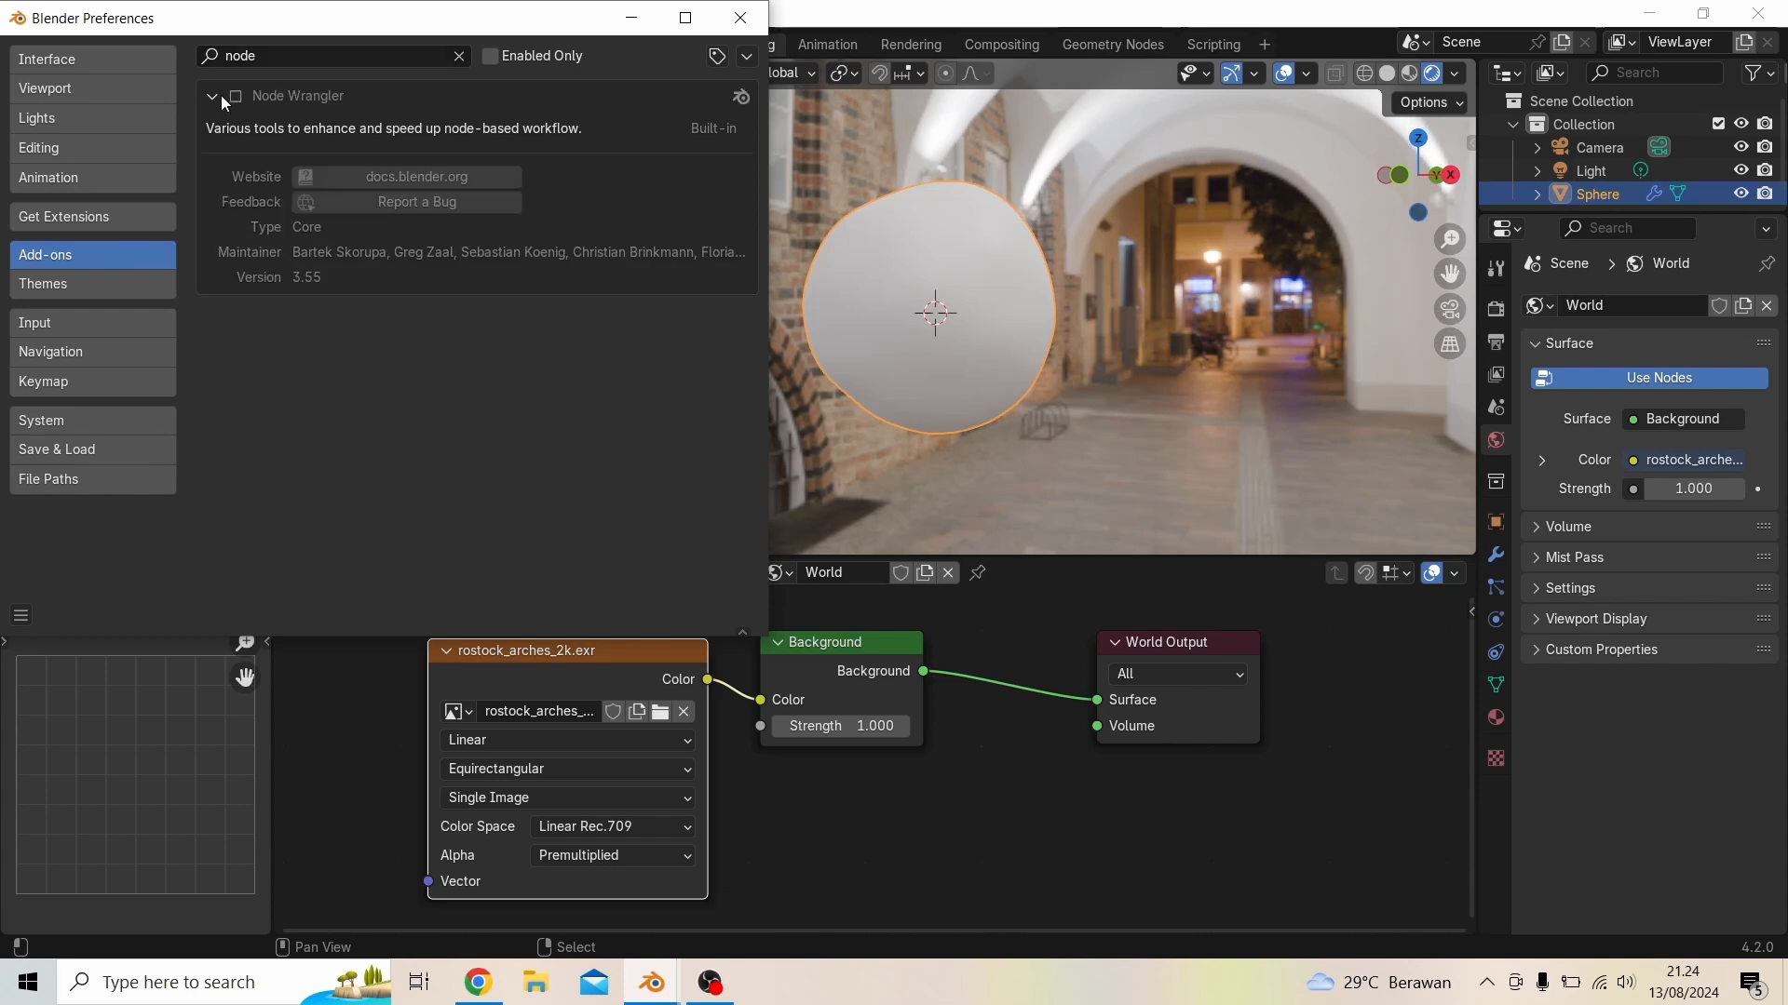
pyautogui.click(224, 96)
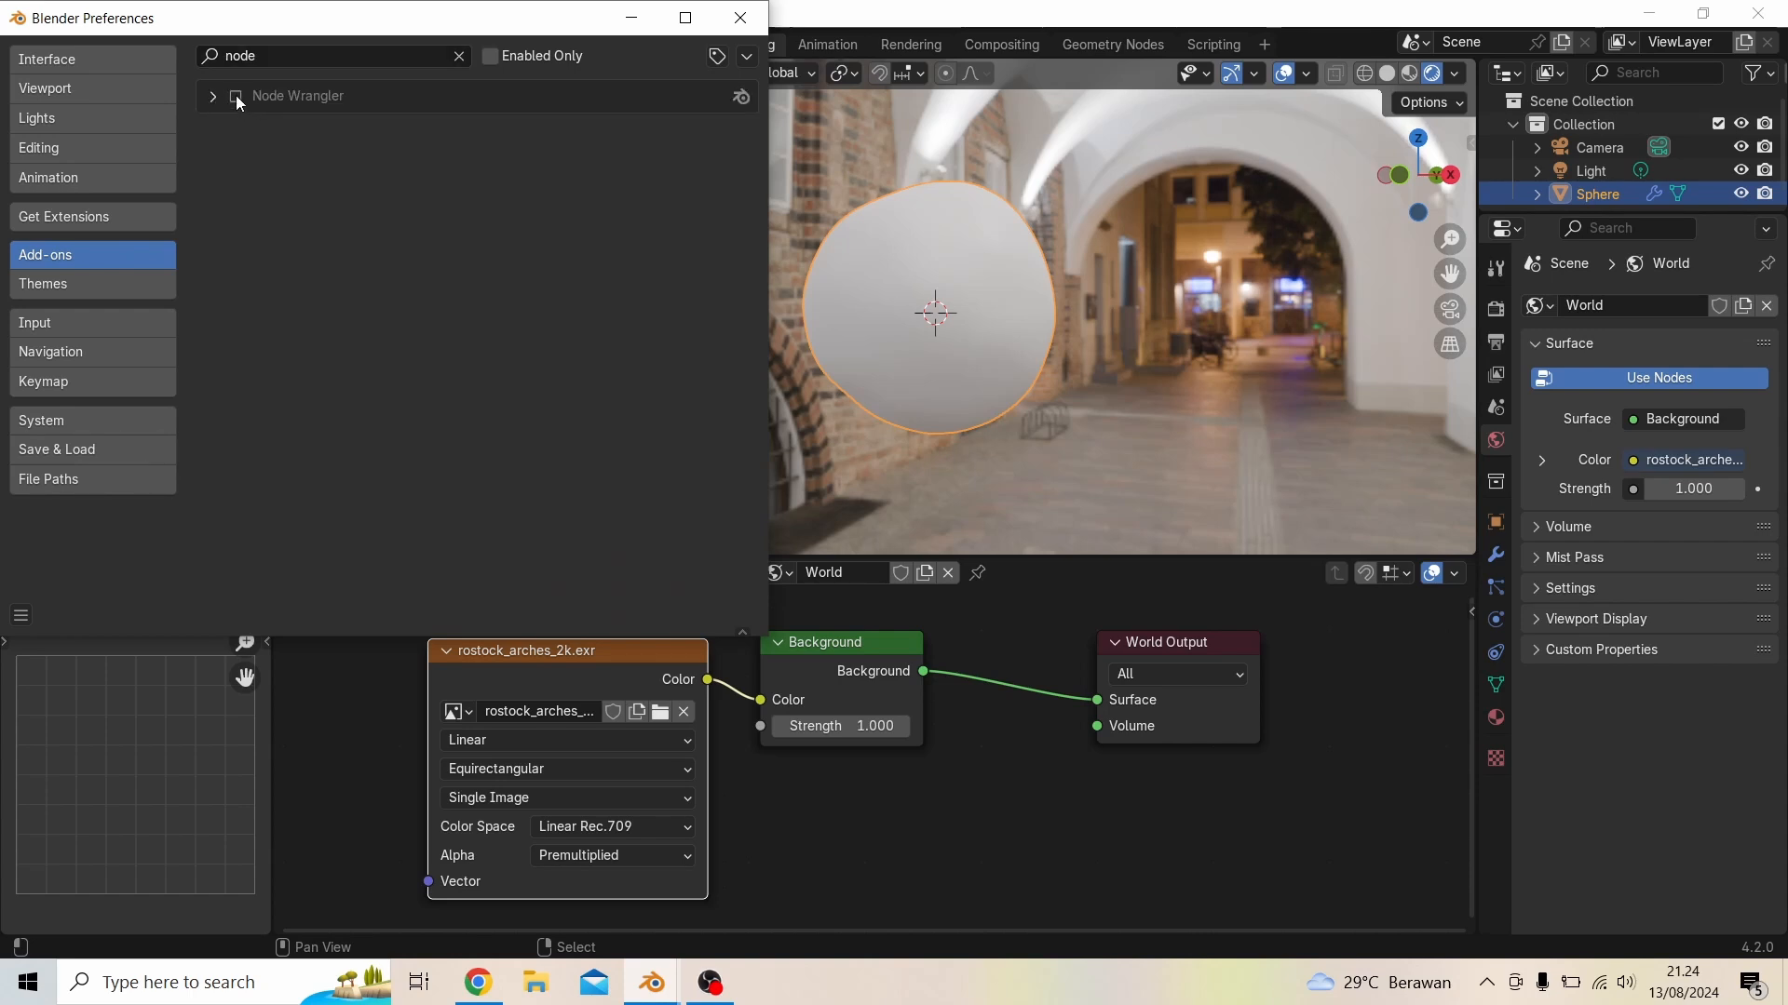
pyautogui.click(234, 97)
# Save the Blender preferences and close the preferences window
pyautogui.click(21, 615)
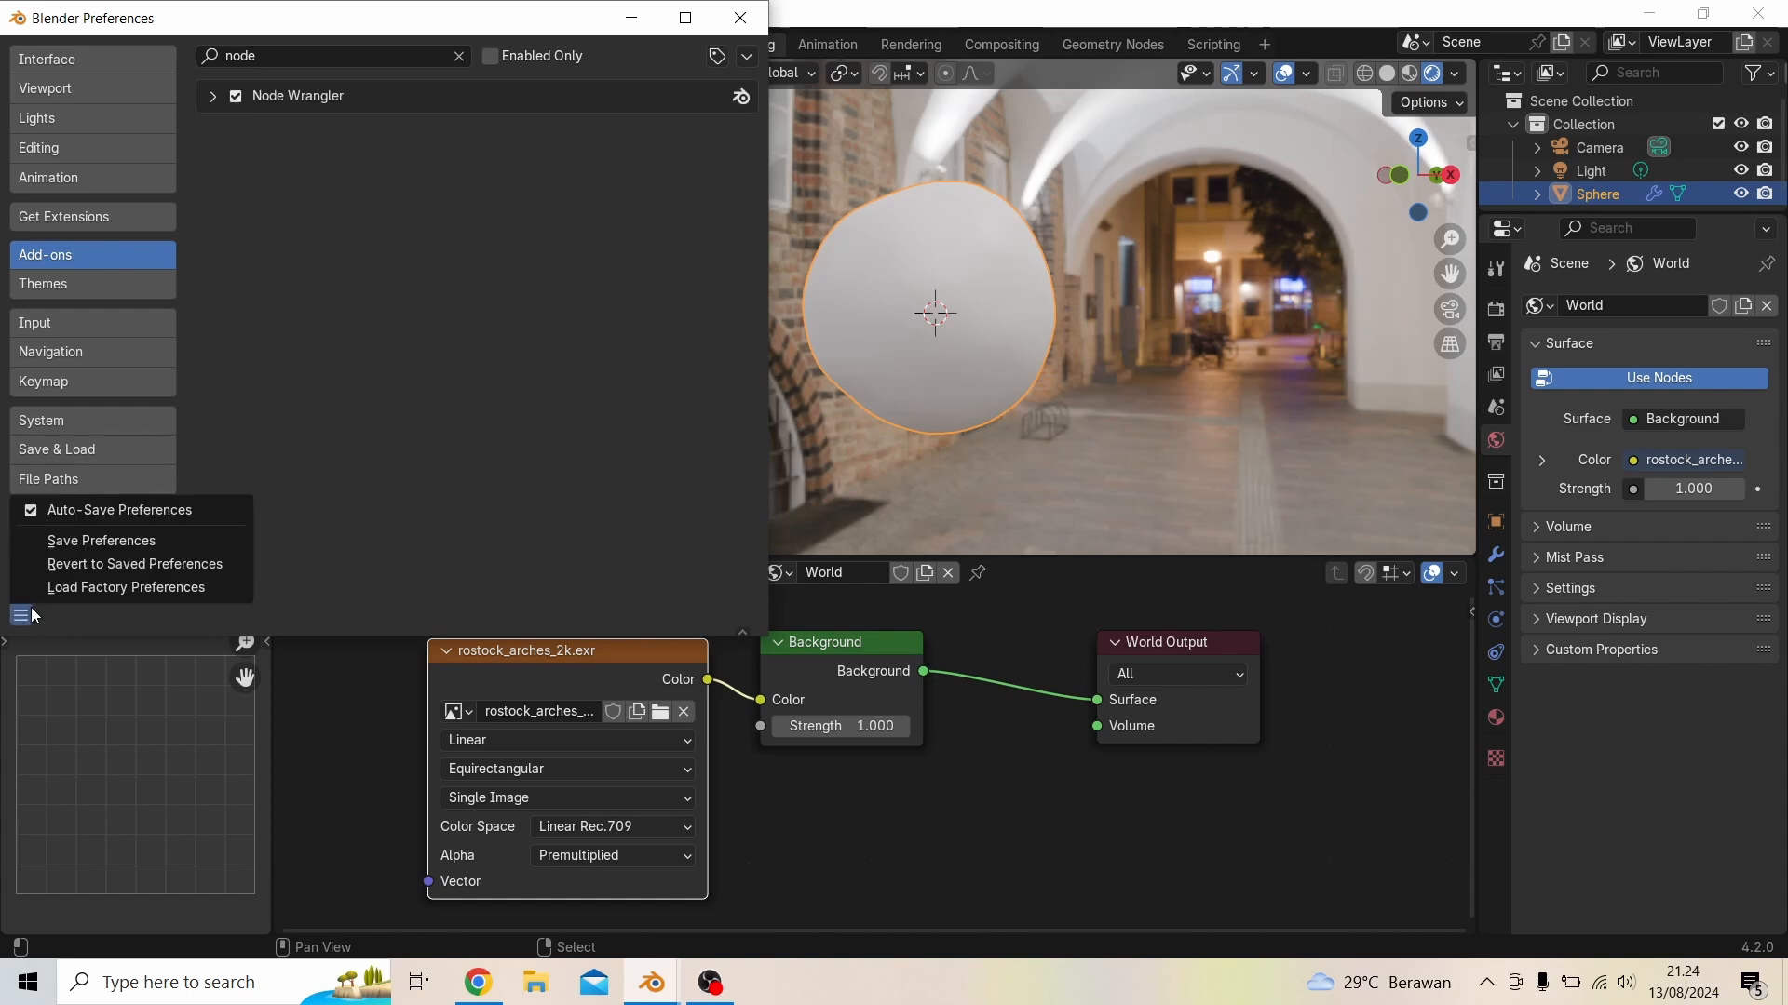
pyautogui.click(135, 543)
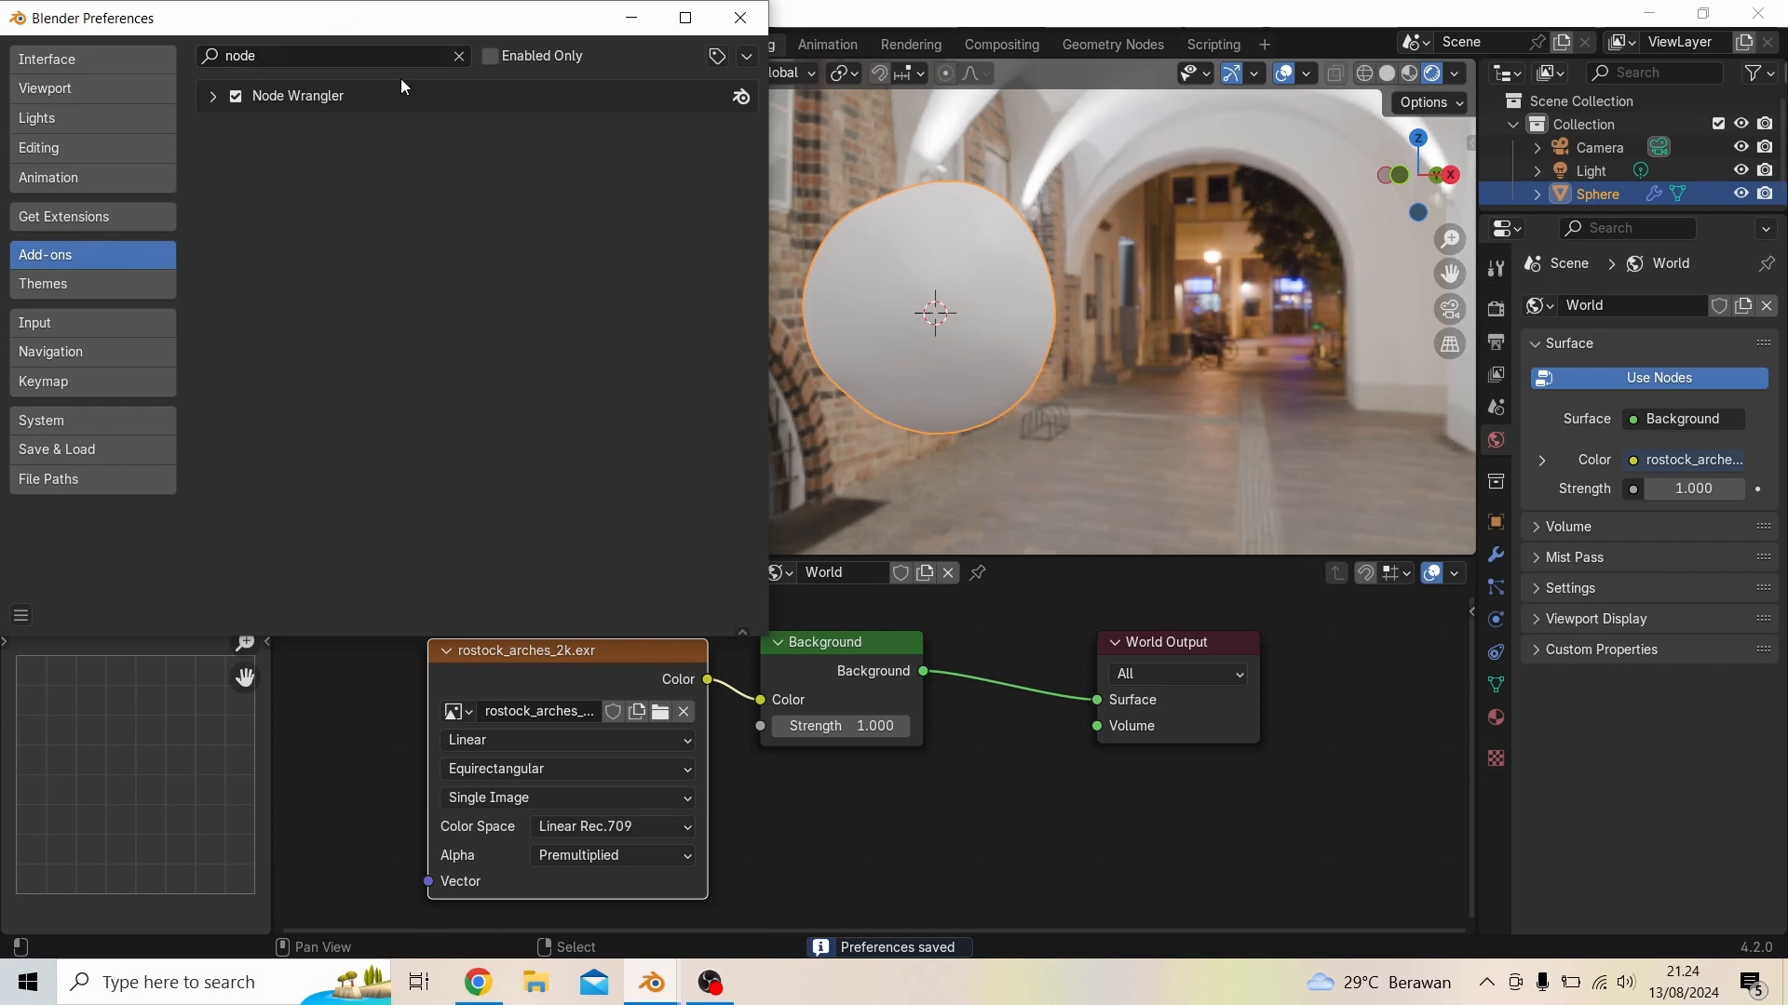
pyautogui.click(740, 17)
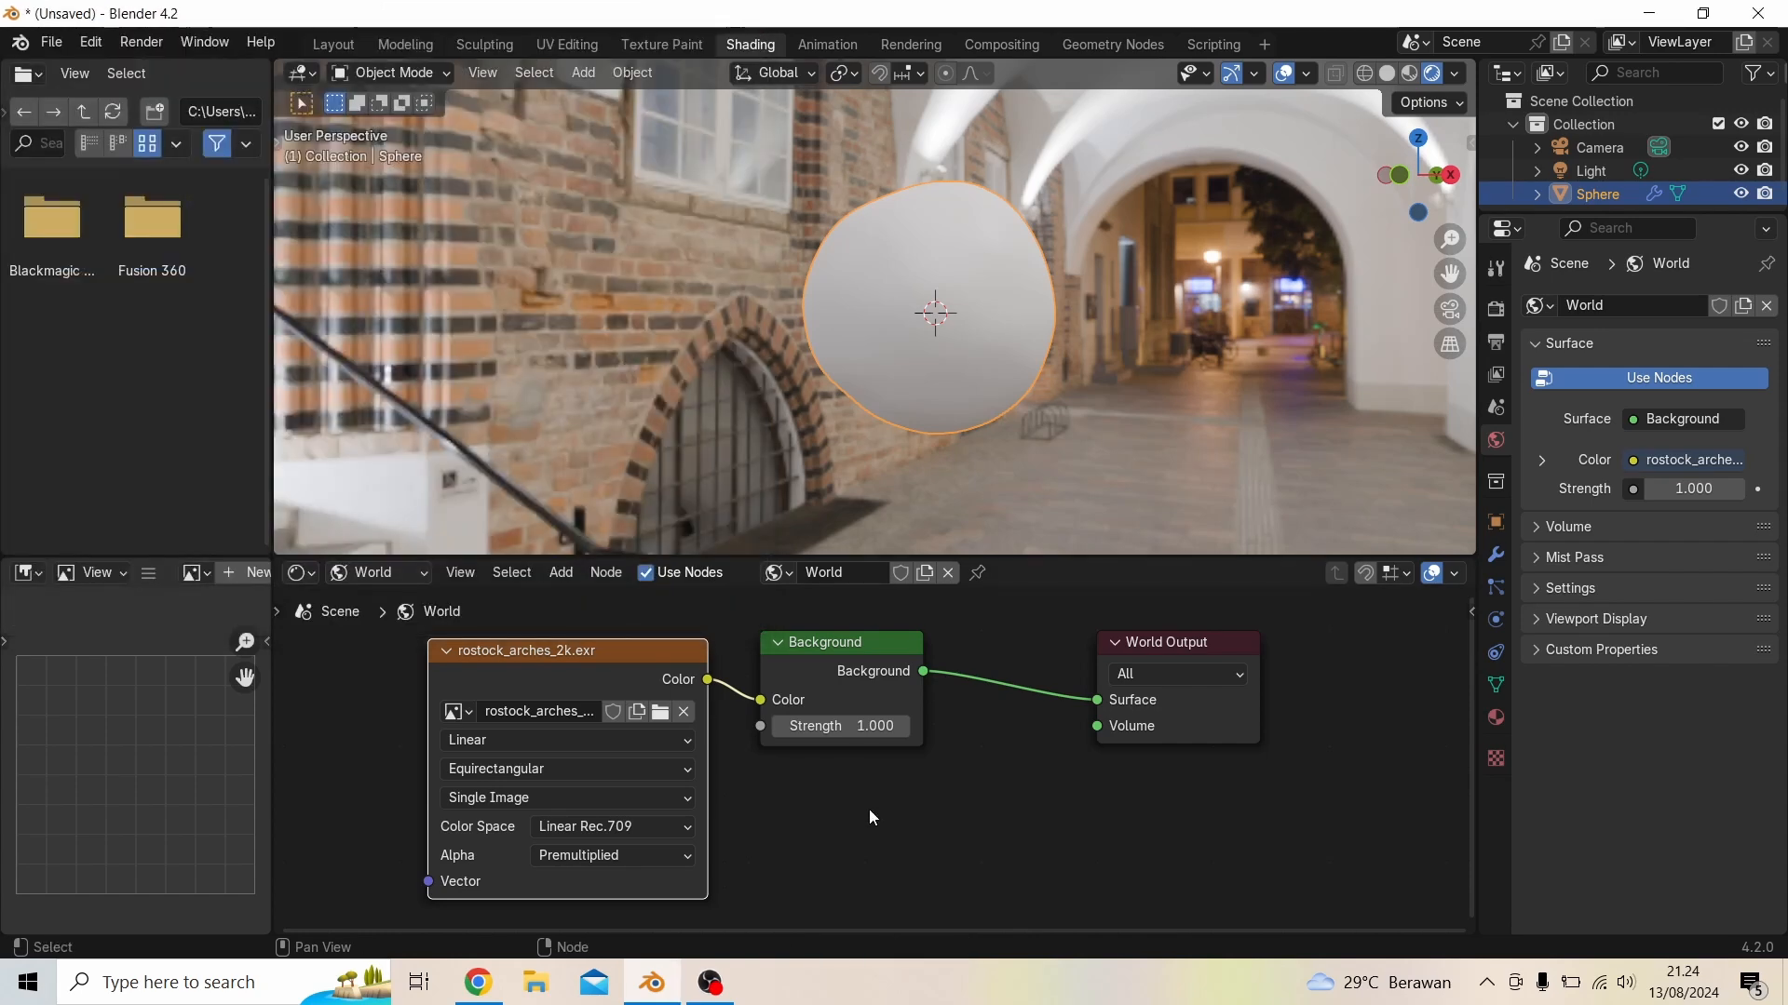
# Replace the rostock_arches_2k.exr node with Node Wrangler's texture setup of Texture Coordinate, Mapping and Environment Texture nodes feeding the Background node
pyautogui.moveTo(872, 817); pyautogui.dragTo(974, 834, button='middle')
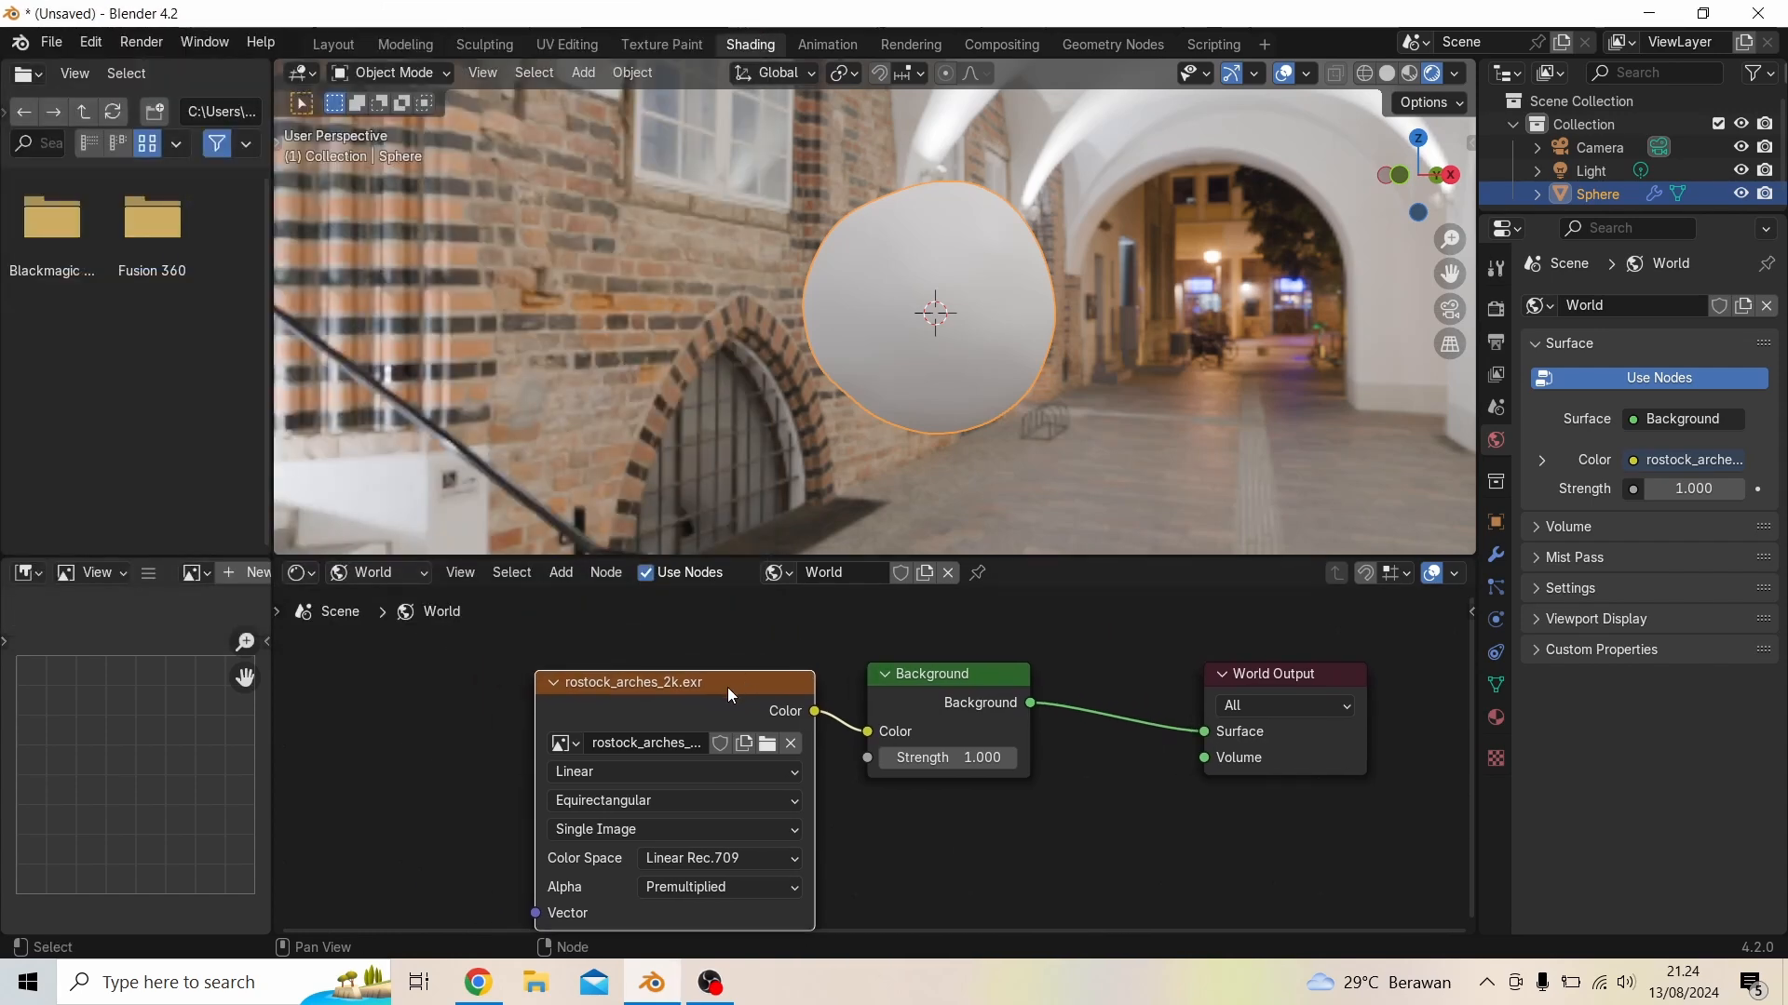
pyautogui.press('Delete')
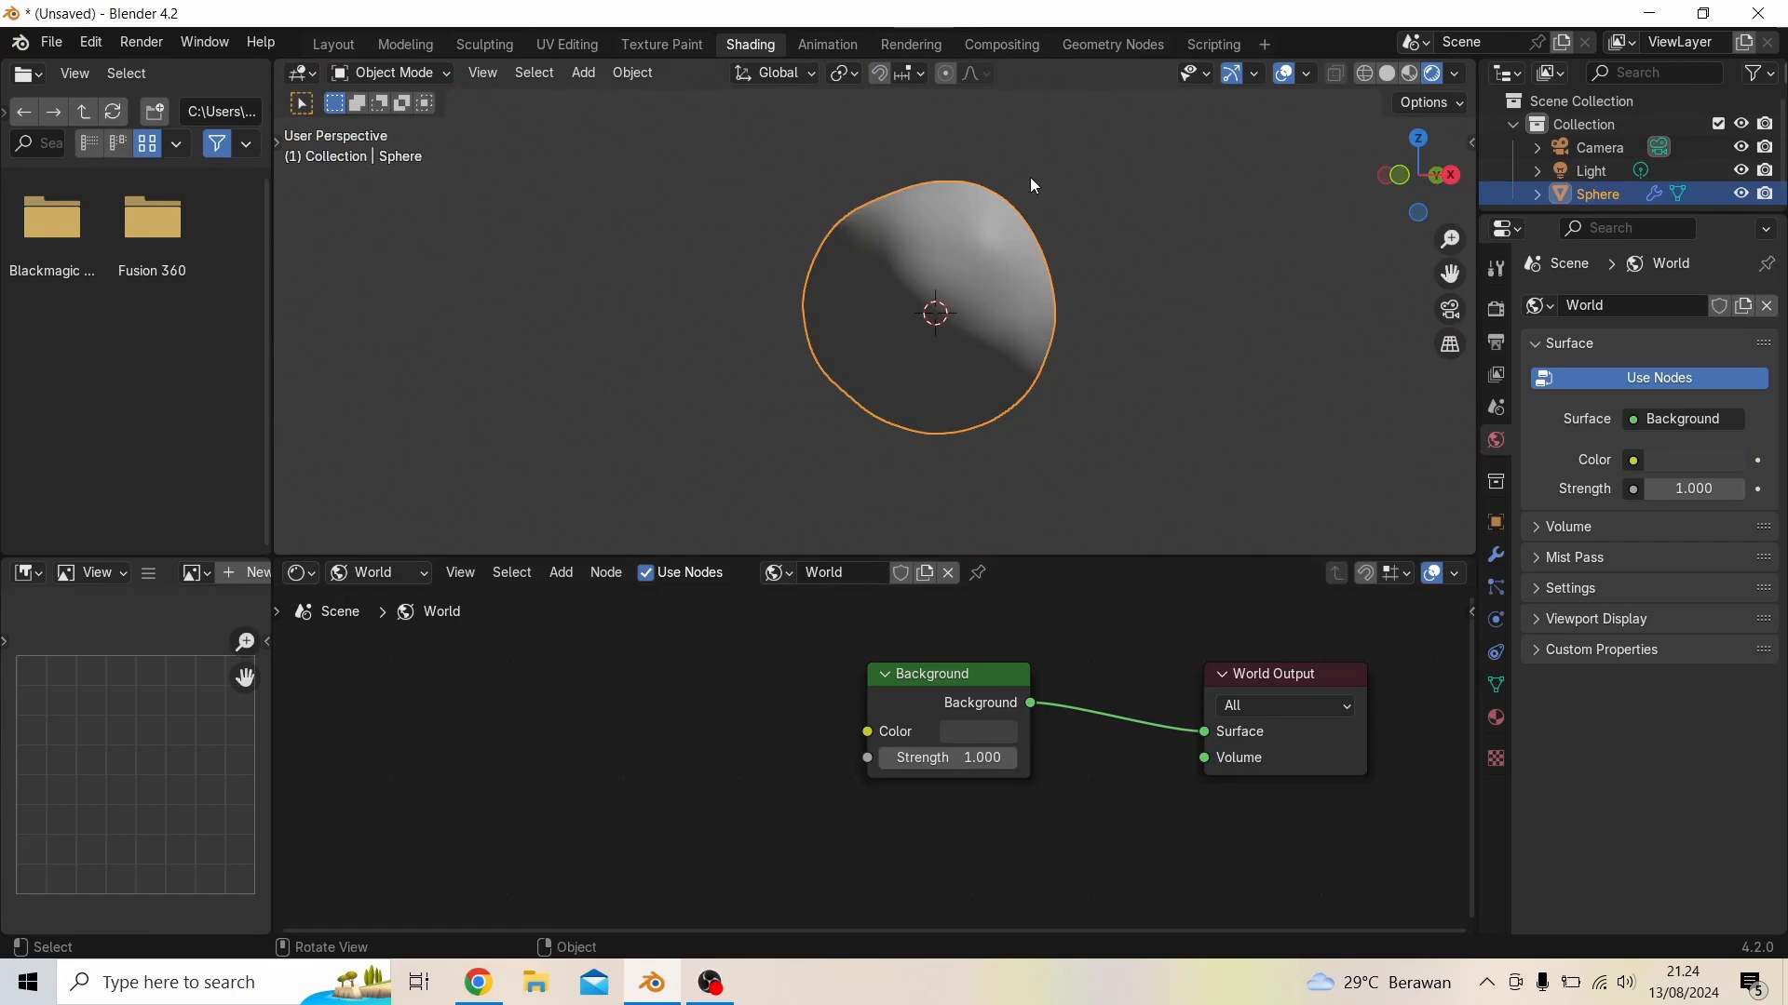
pyautogui.click(918, 674)
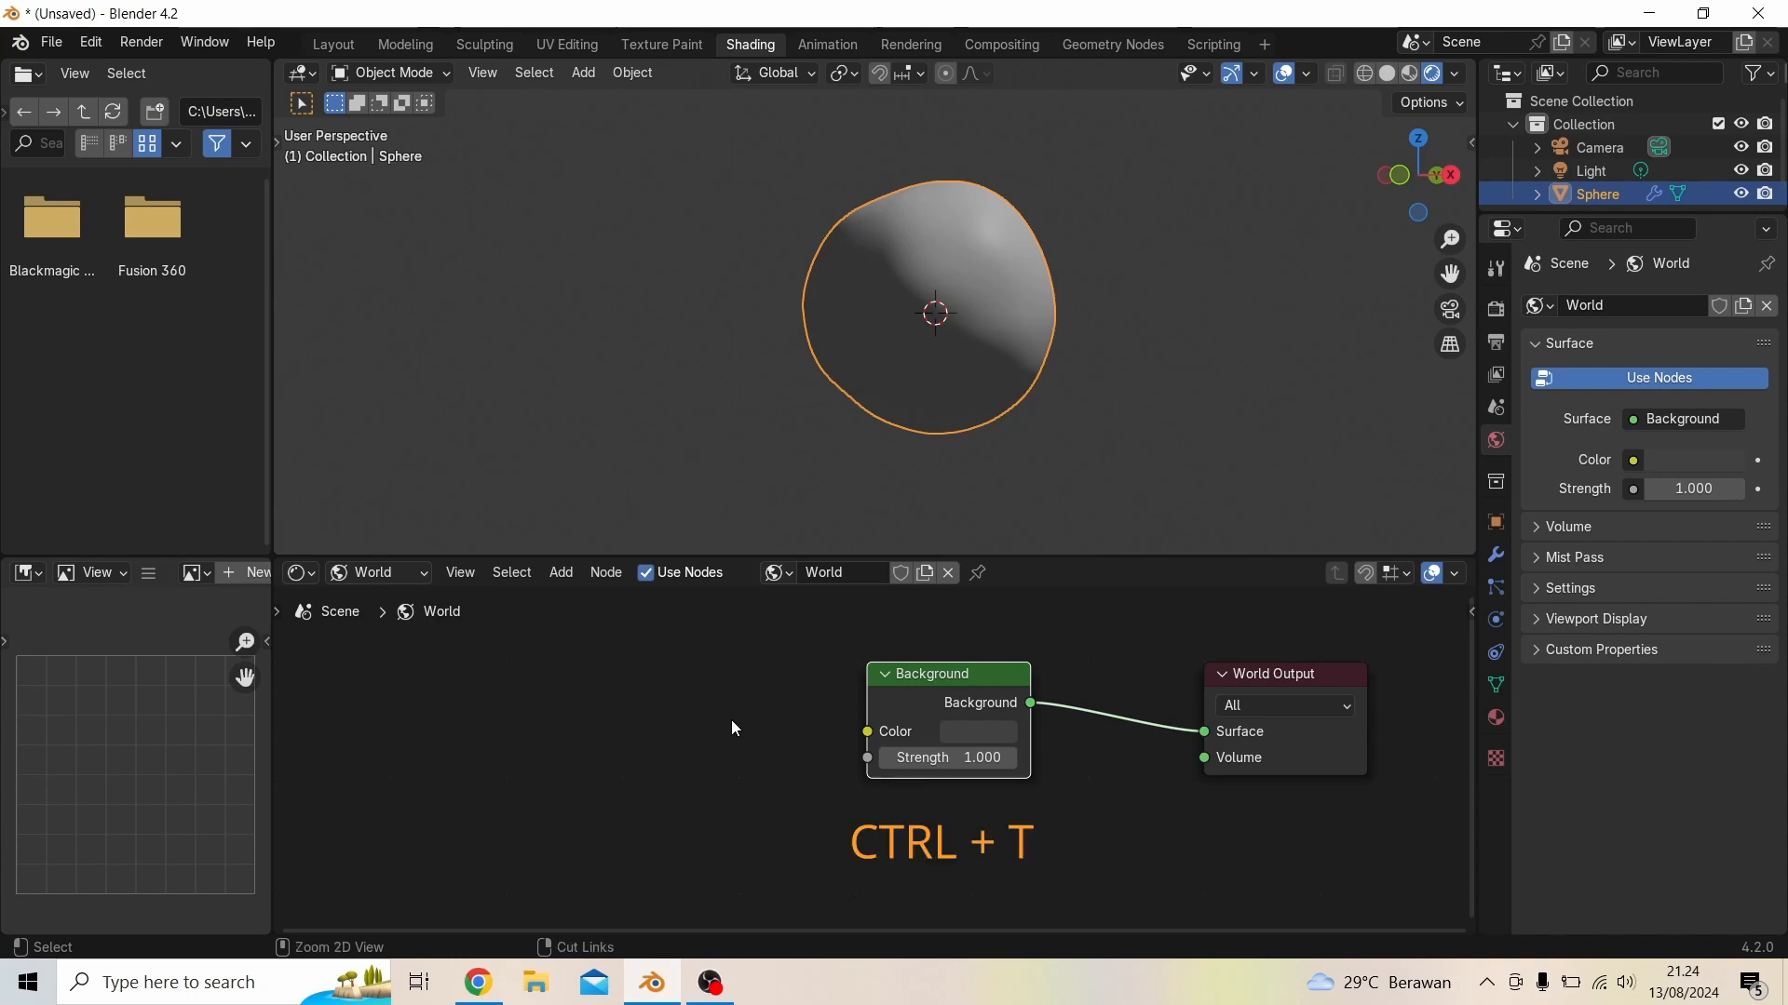
pyautogui.hotkey('ctrl', 't')
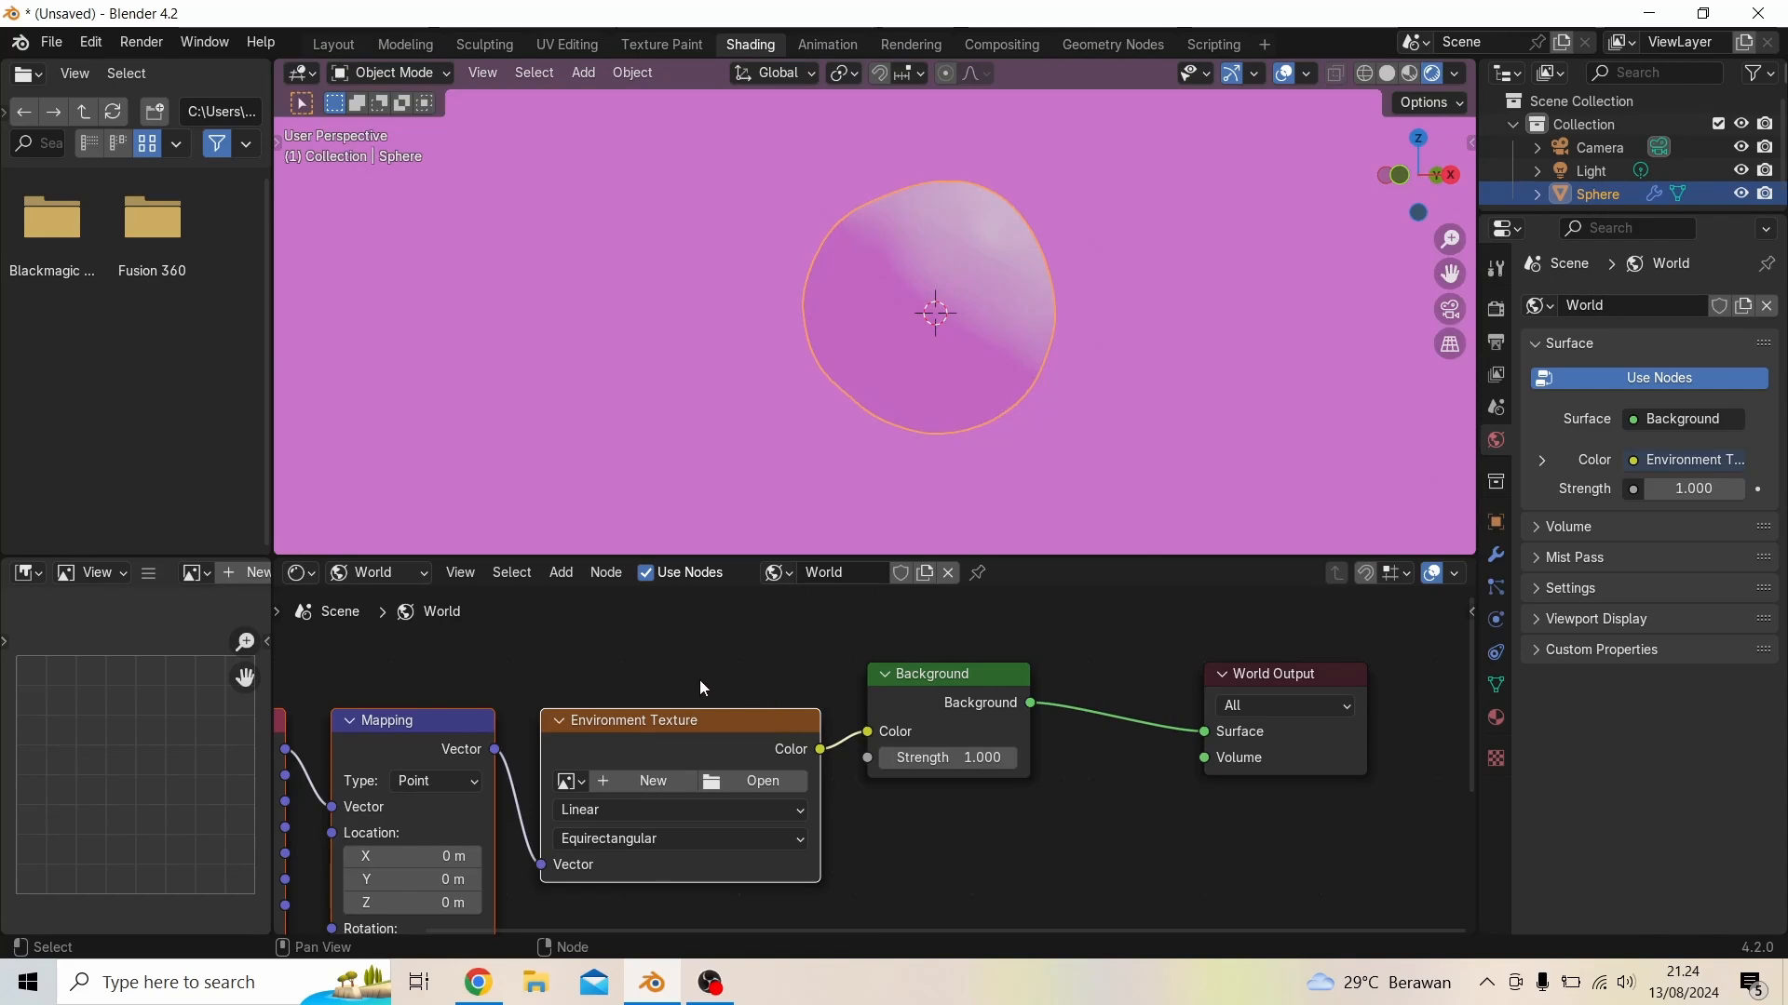
pyautogui.moveTo(700, 679); pyautogui.dragTo(946, 654, button='middle')
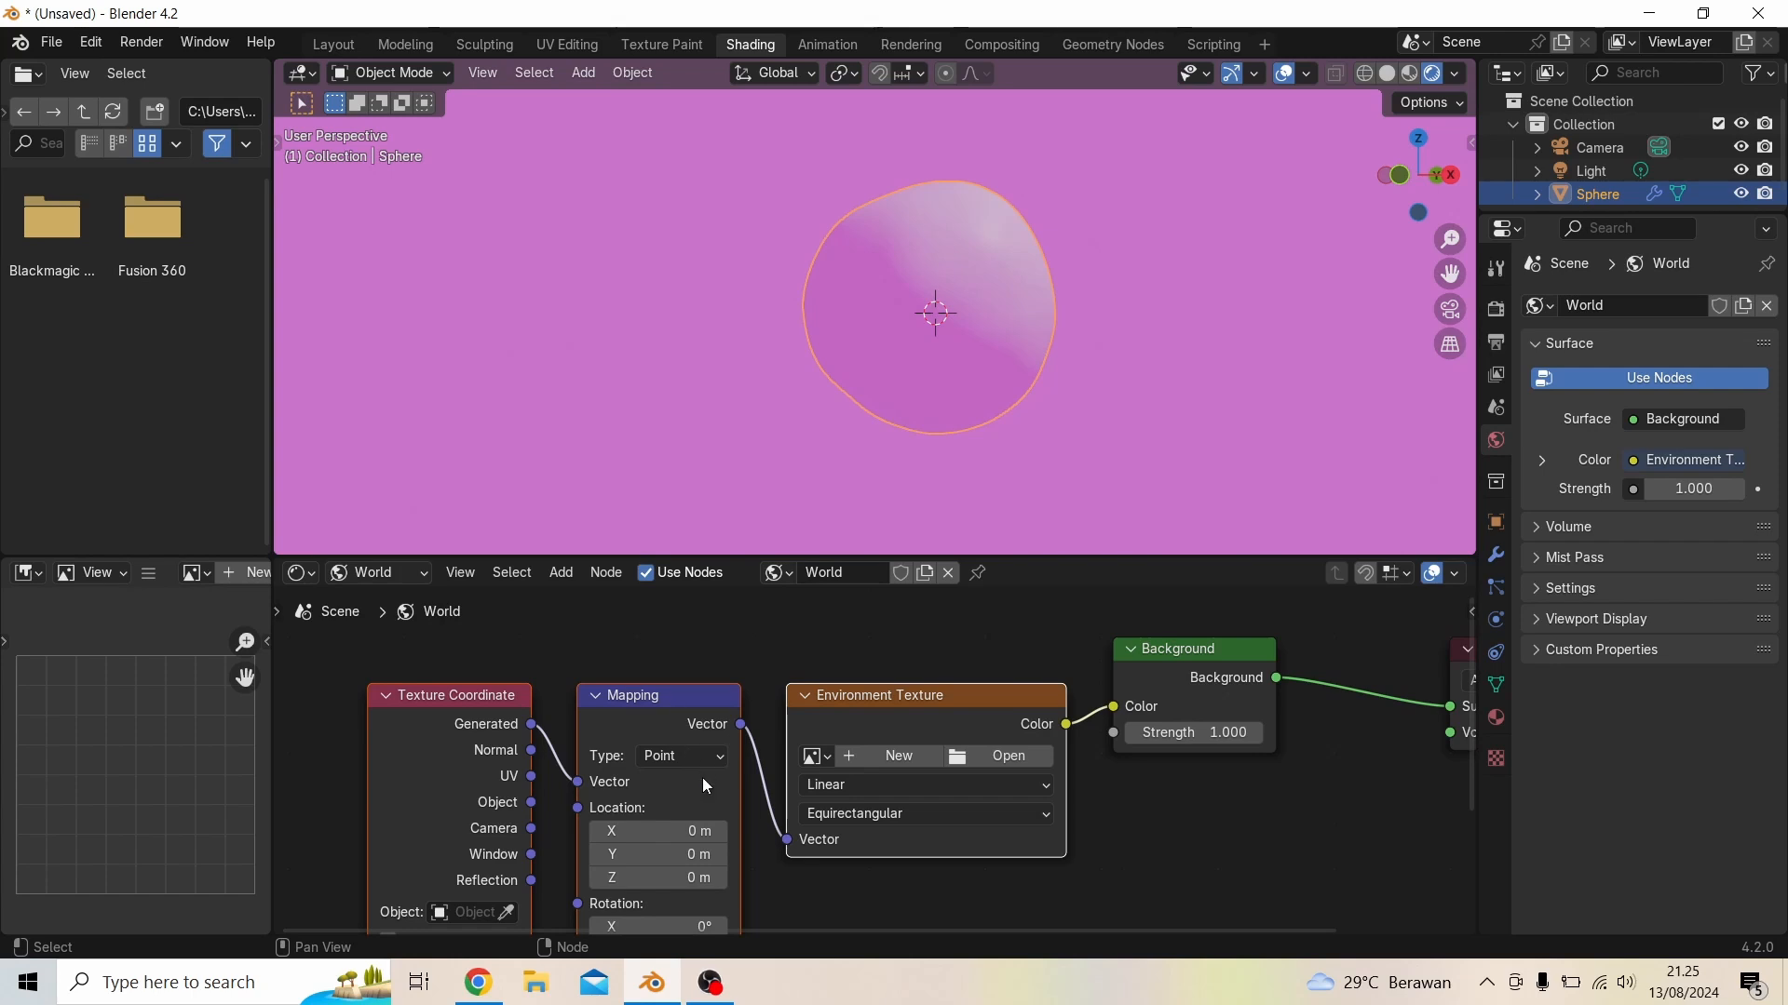
pyautogui.keyDown('shift'); pyautogui.scroll(-4, 707, 787); pyautogui.keyUp('shift')
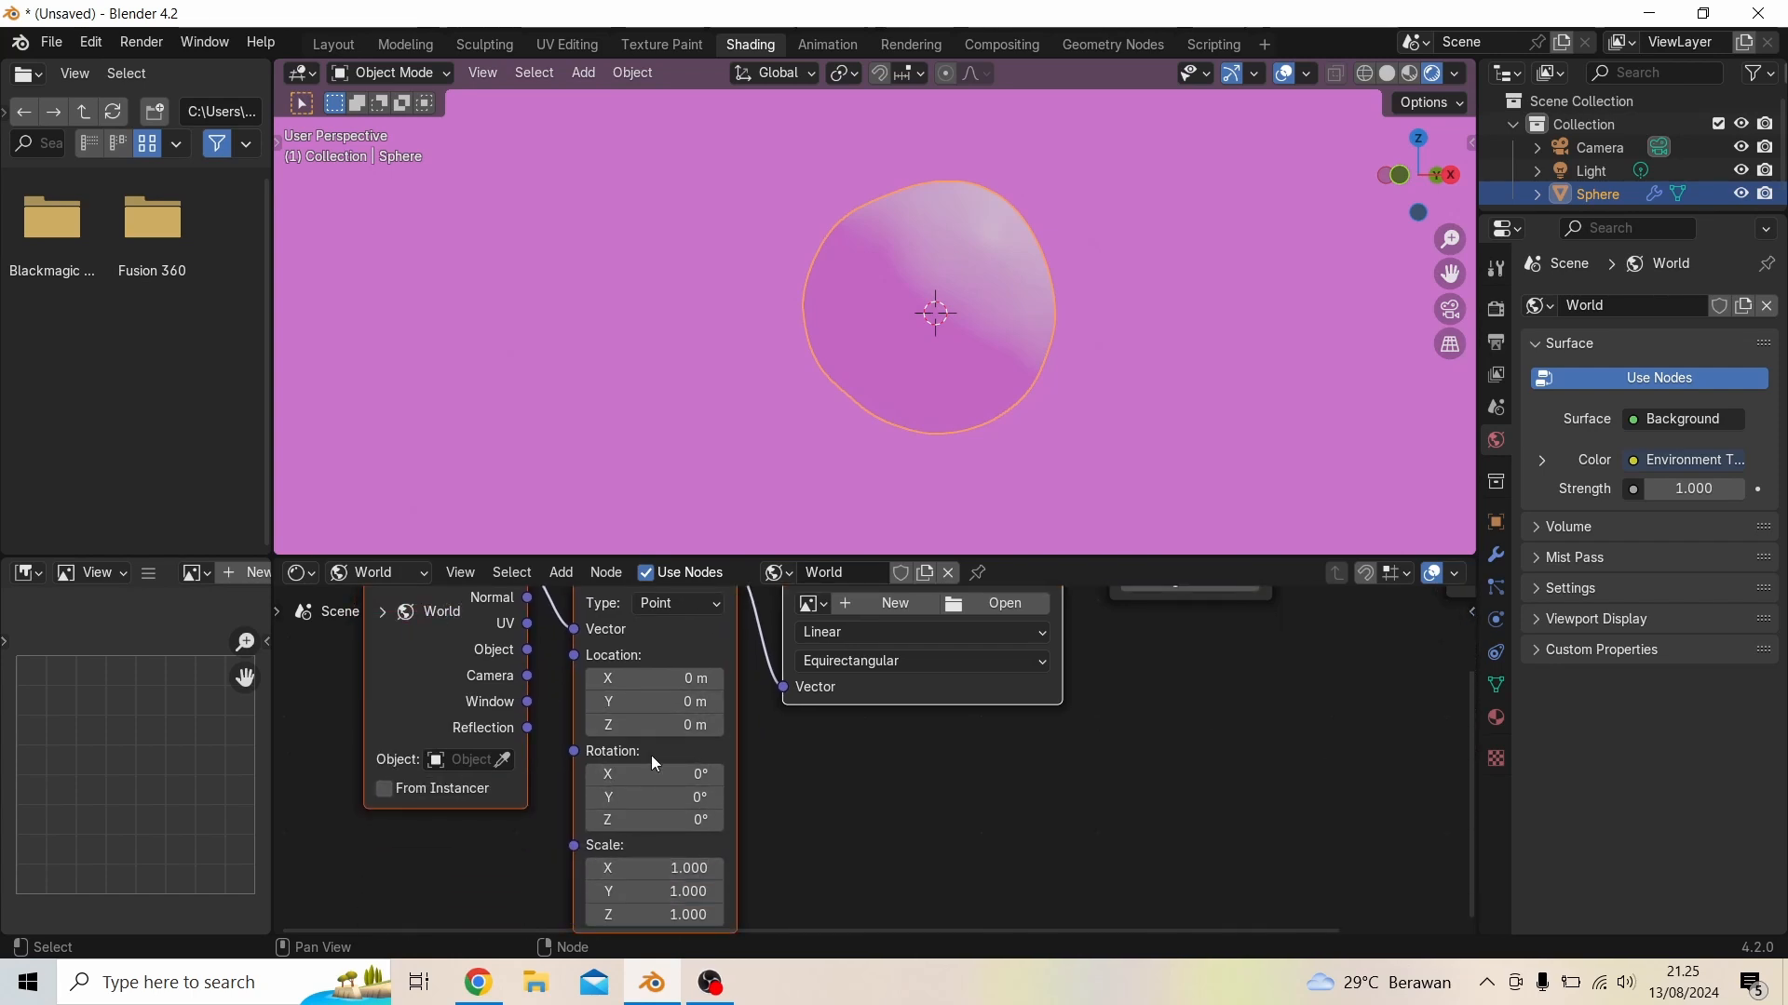
# Load rostock_arches_2k.exr from the D:\HDRI folder into the world's Environment Texture node
pyautogui.moveTo(829, 780); pyautogui.dragTo(602, 933, button='middle')
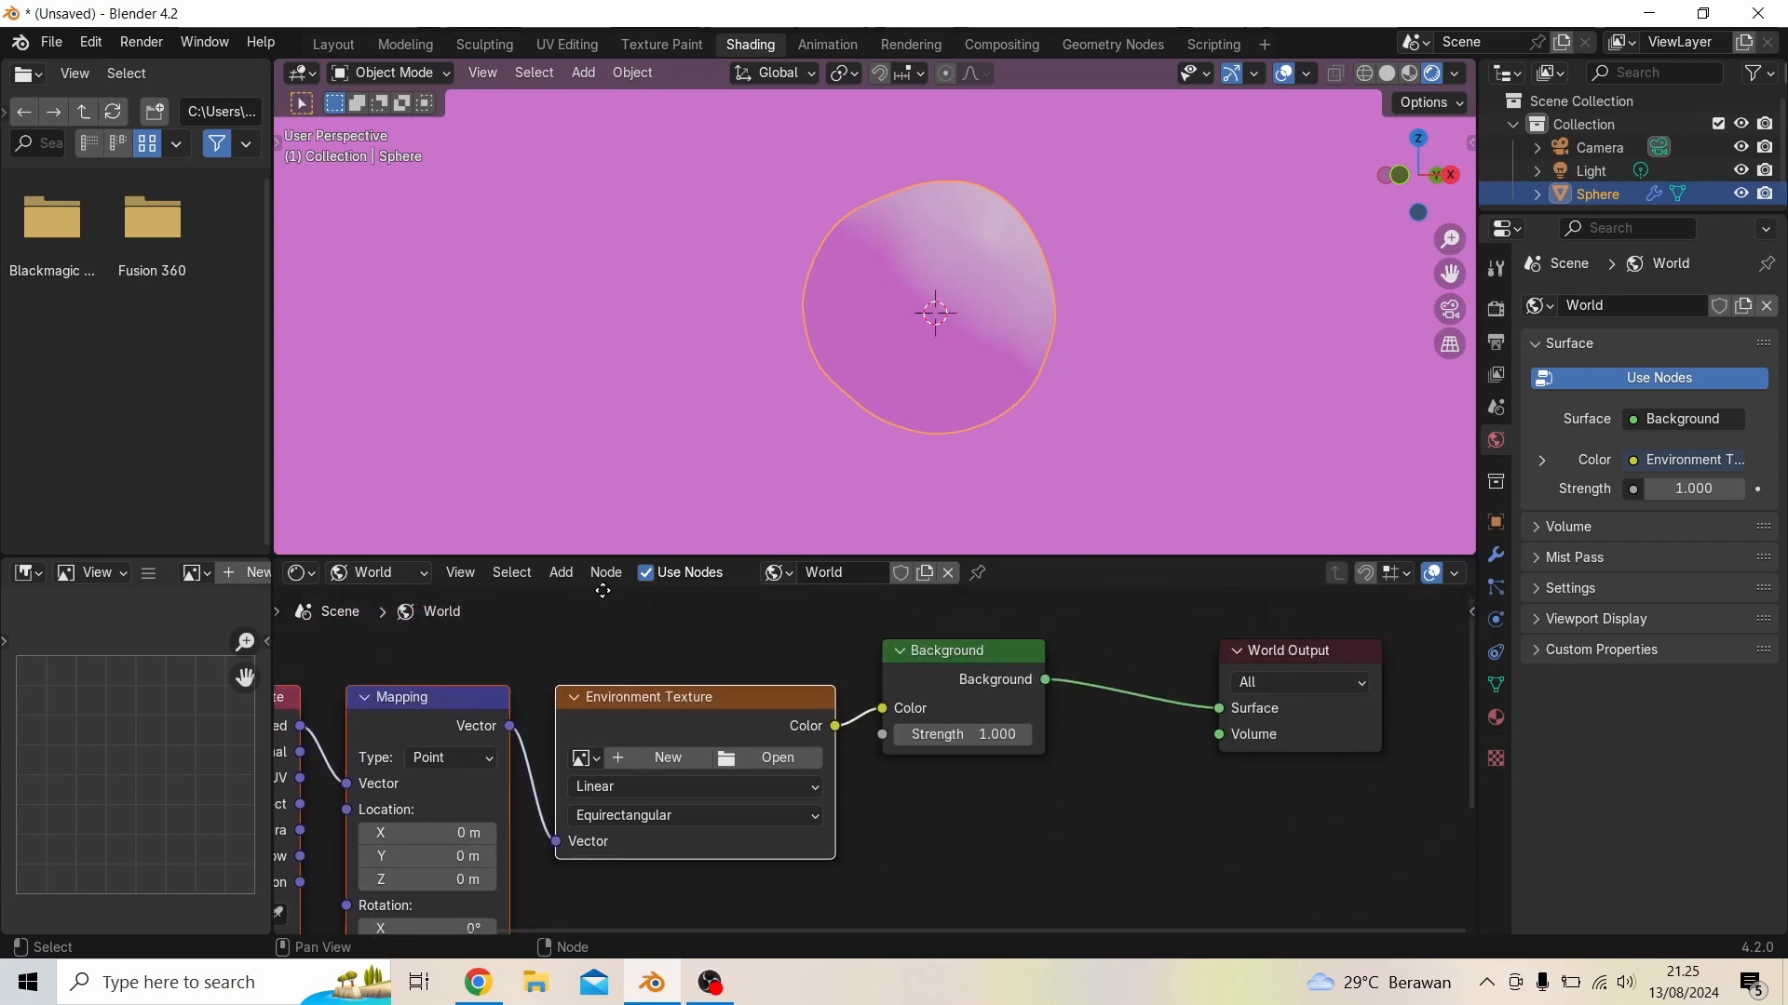
pyautogui.click(774, 763)
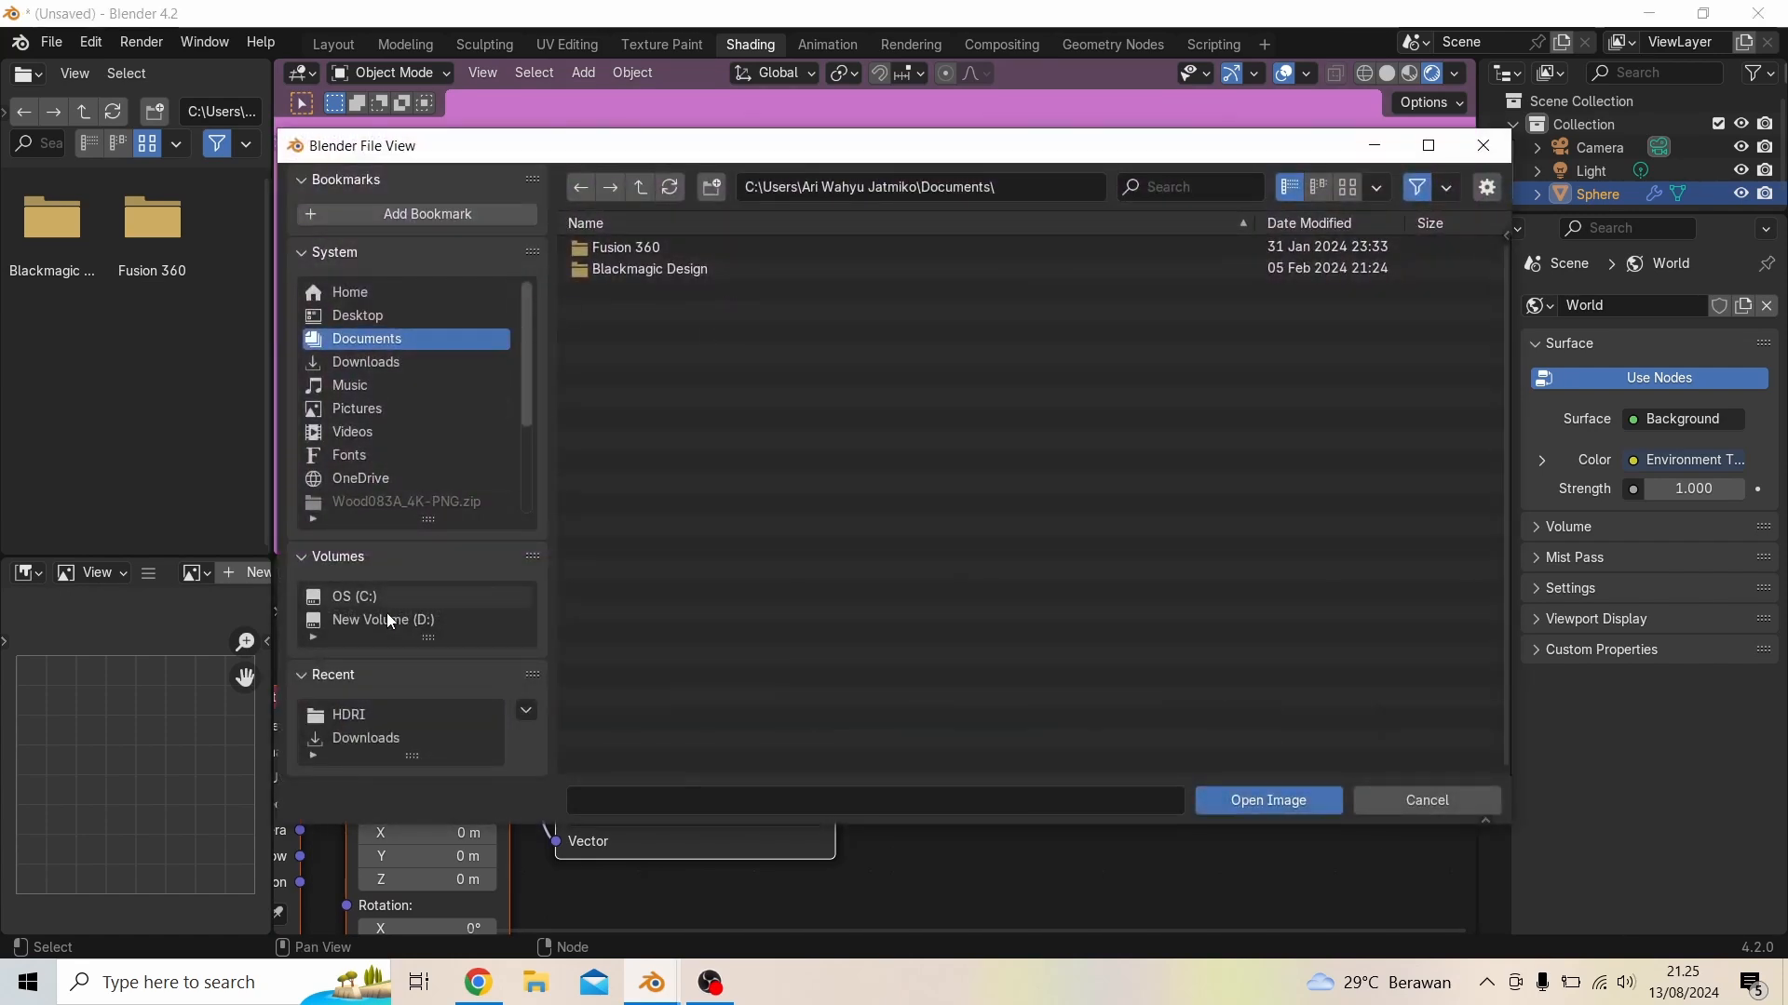
pyautogui.click(387, 619)
pyautogui.doubleClick(646, 331)
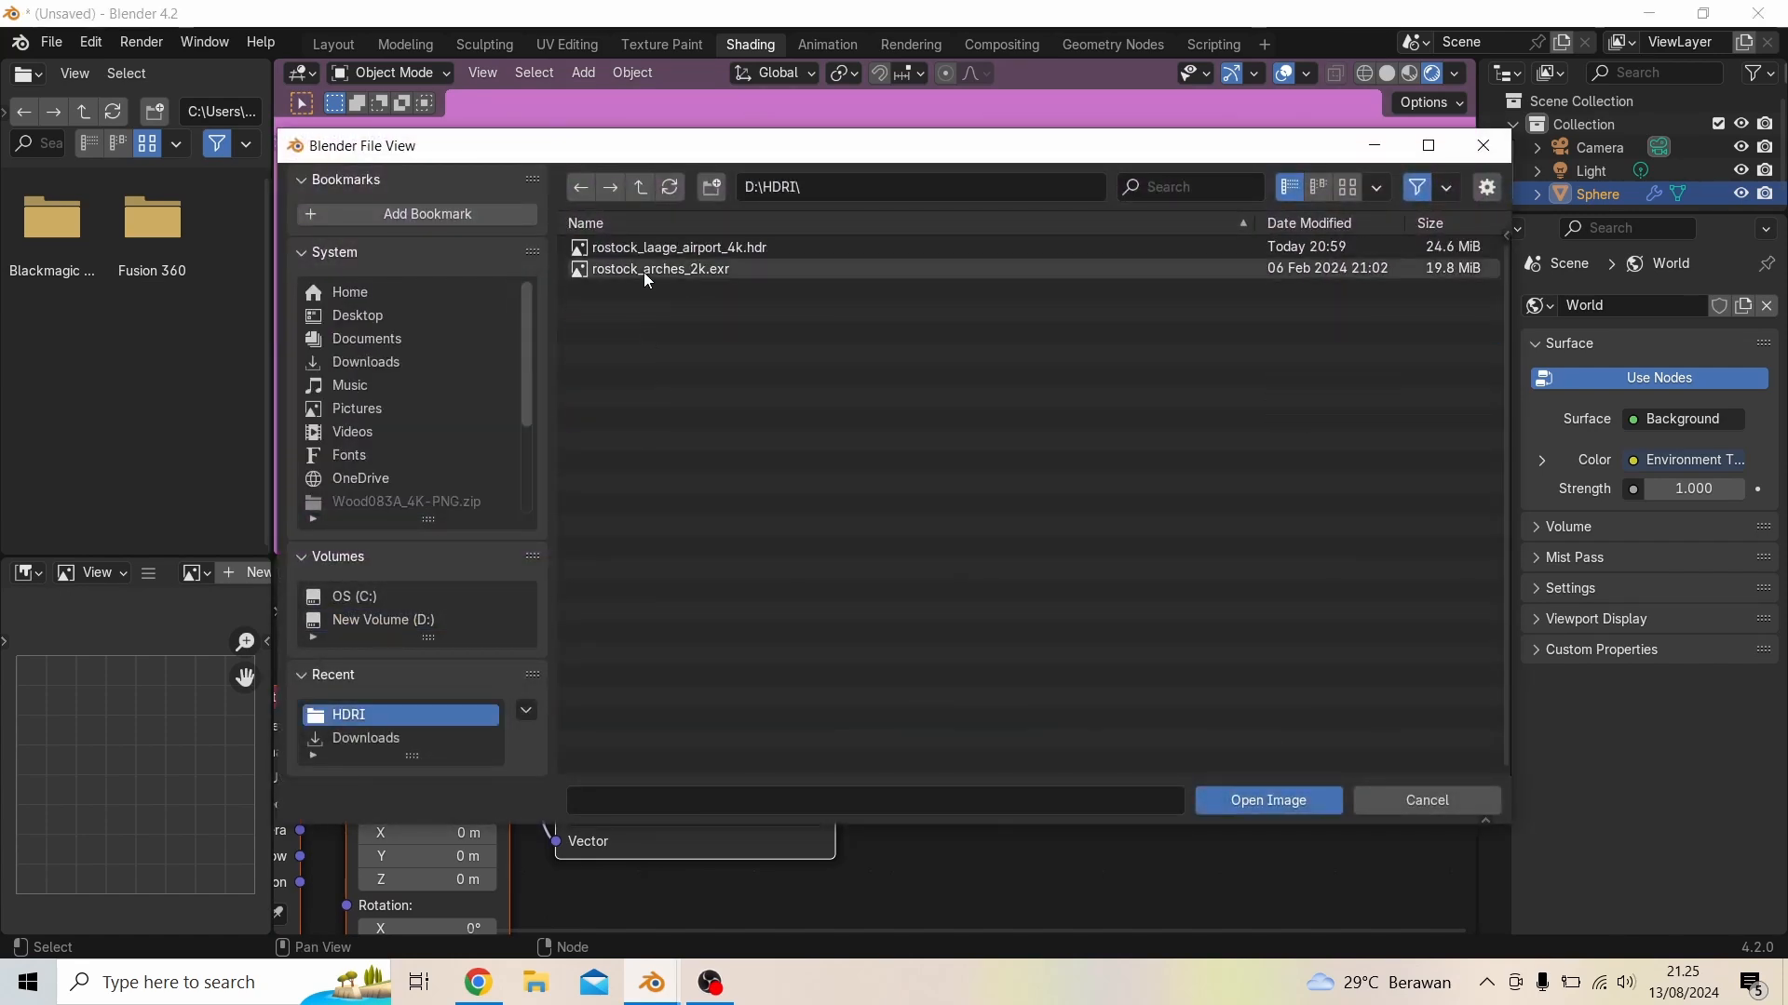
pyautogui.click(641, 267)
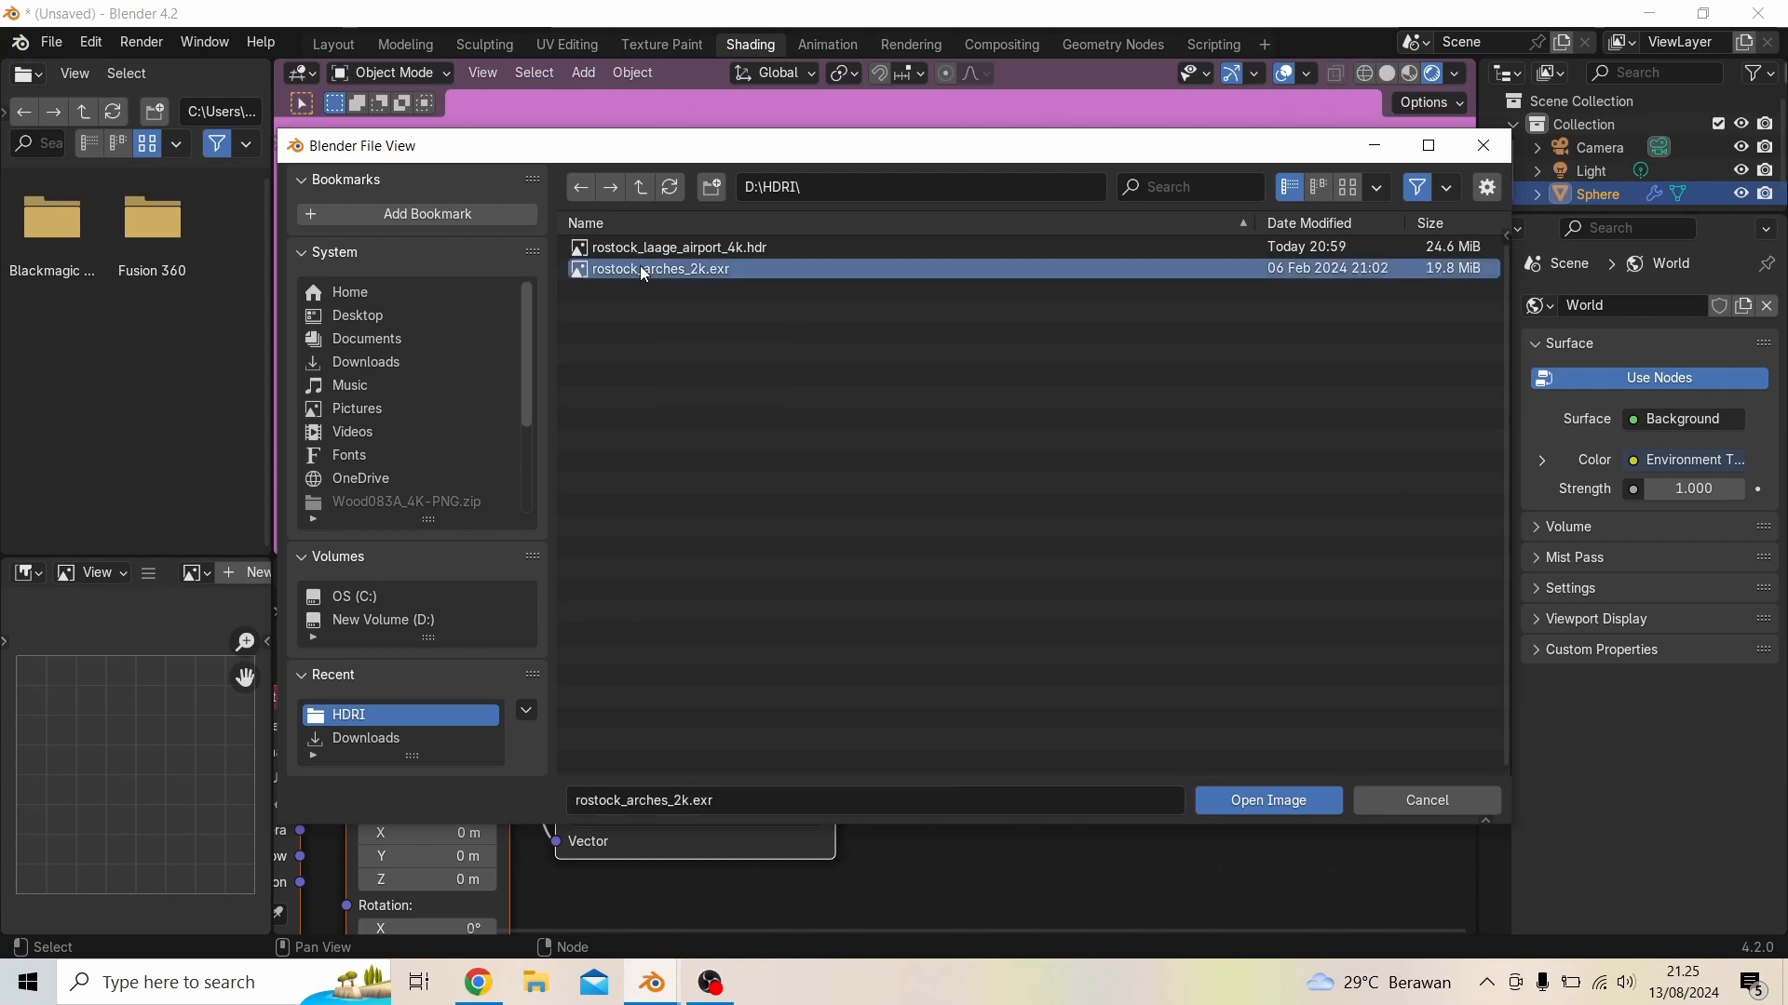
pyautogui.click(1234, 802)
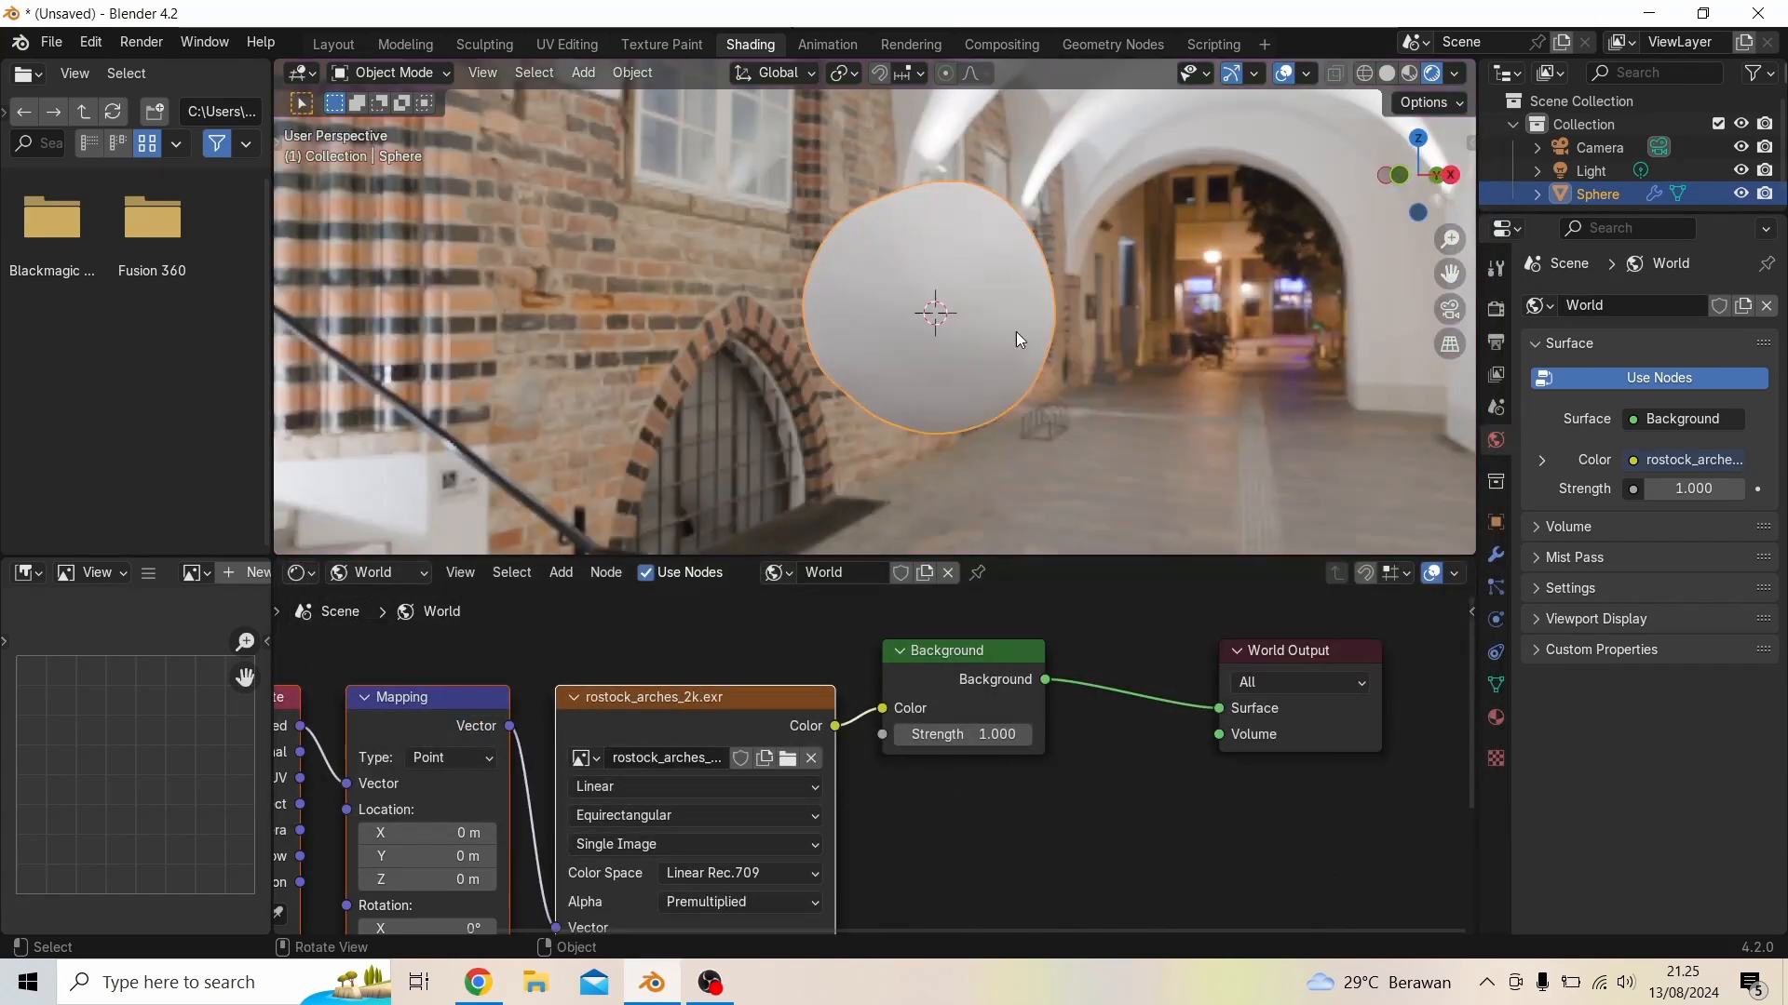
# Try turning the HDRI background with a Mapping node Z rotation of about -12.3°, and reset that rotation to 0°
pyautogui.moveTo(773, 793); pyautogui.dragTo(1004, 712, button='middle')
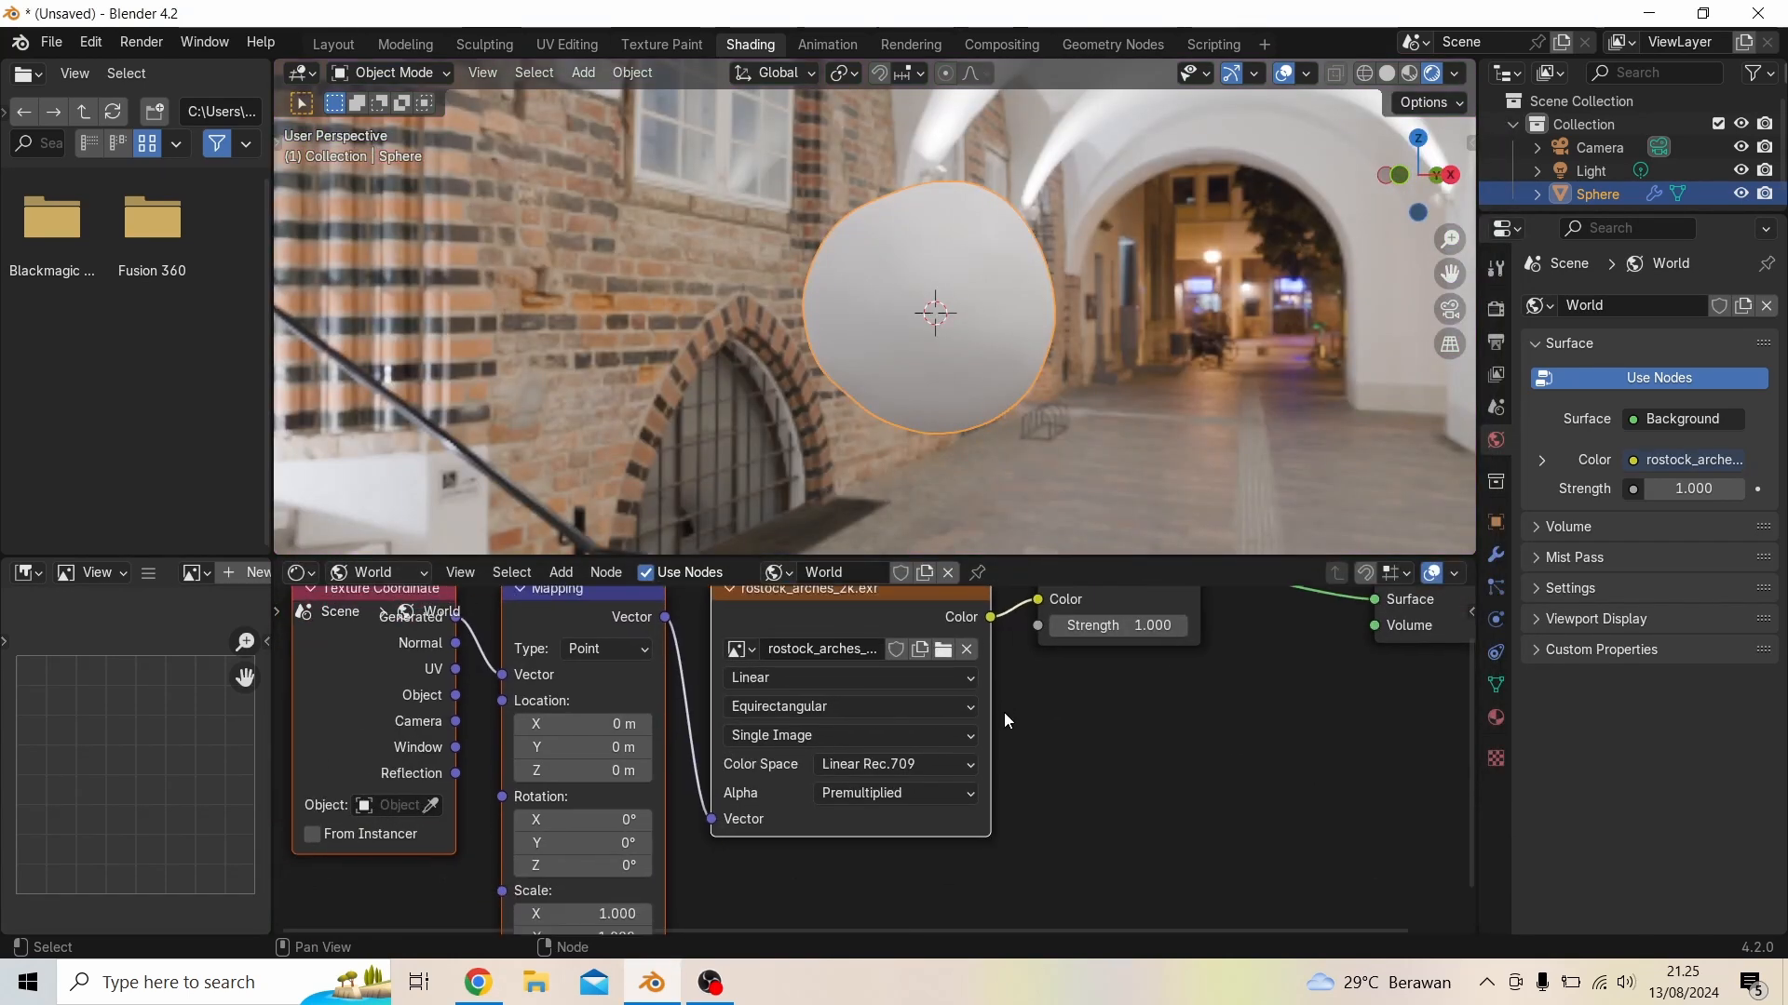
pyautogui.moveTo(690, 865); pyautogui.dragTo(729, 796, button='middle')
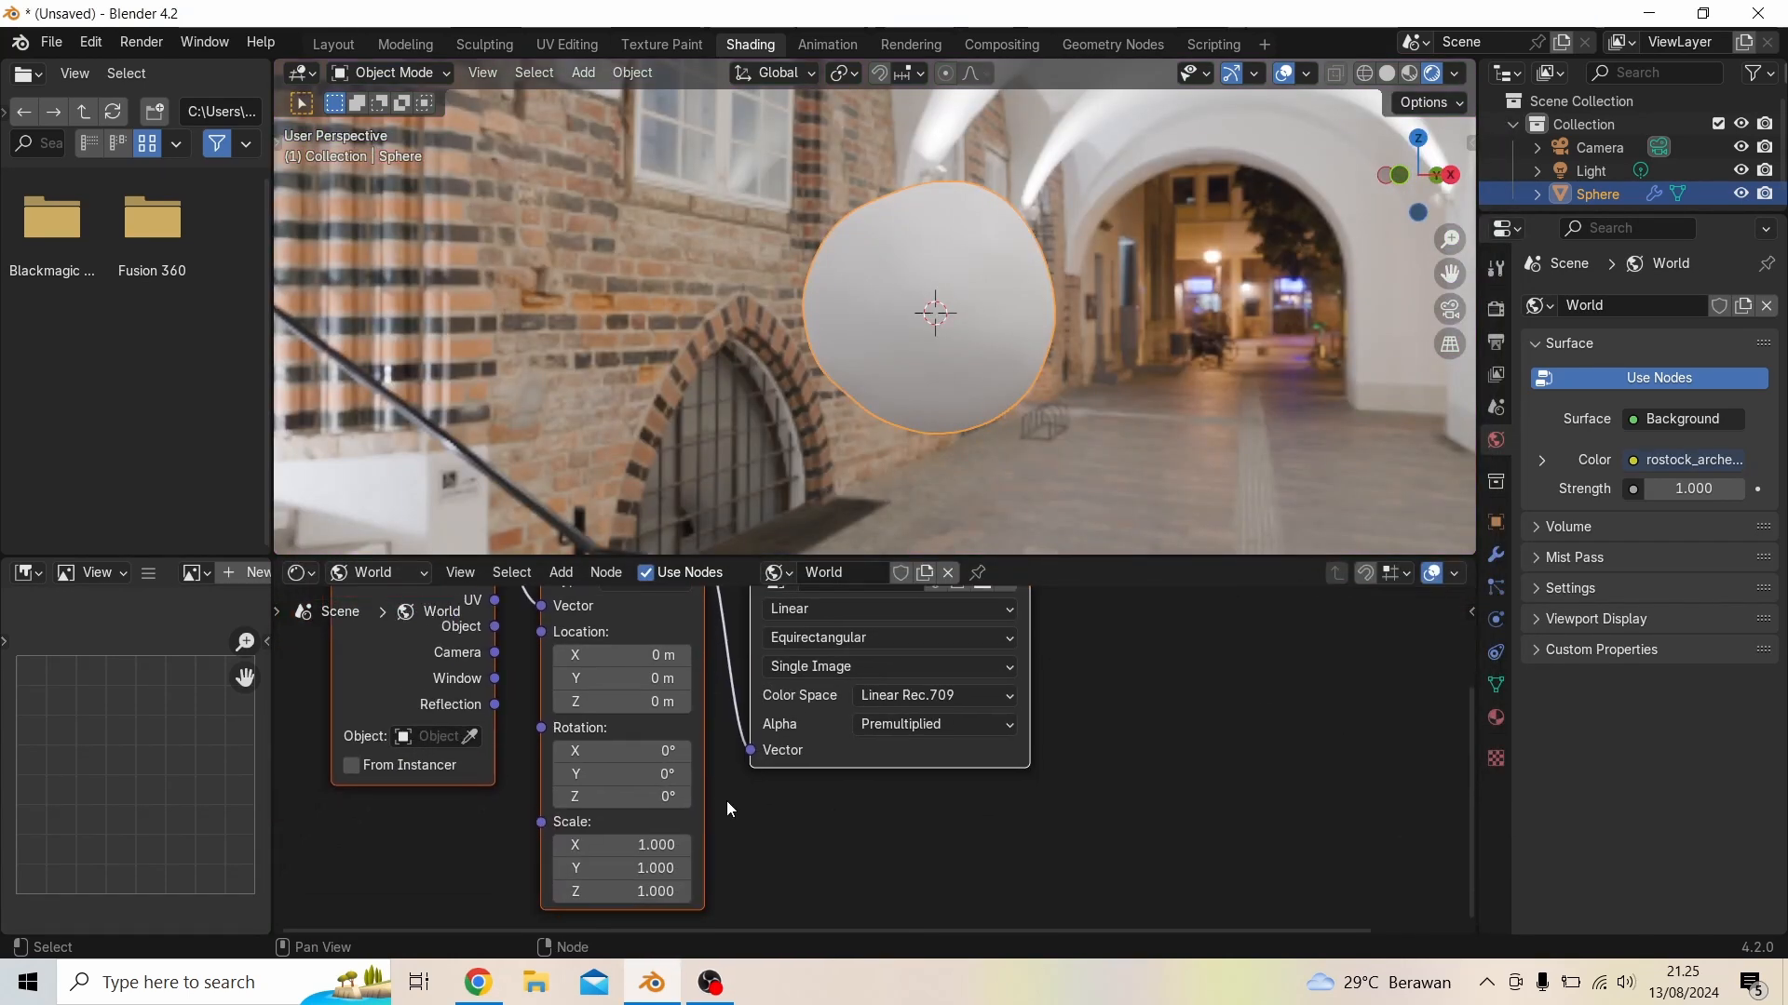
pyautogui.moveTo(622, 798)
pyautogui.mouseDown()
pyautogui.moveTo(644, 799)
pyautogui.moveTo(606, 798)
pyautogui.mouseUp()
pyautogui.click(624, 799)
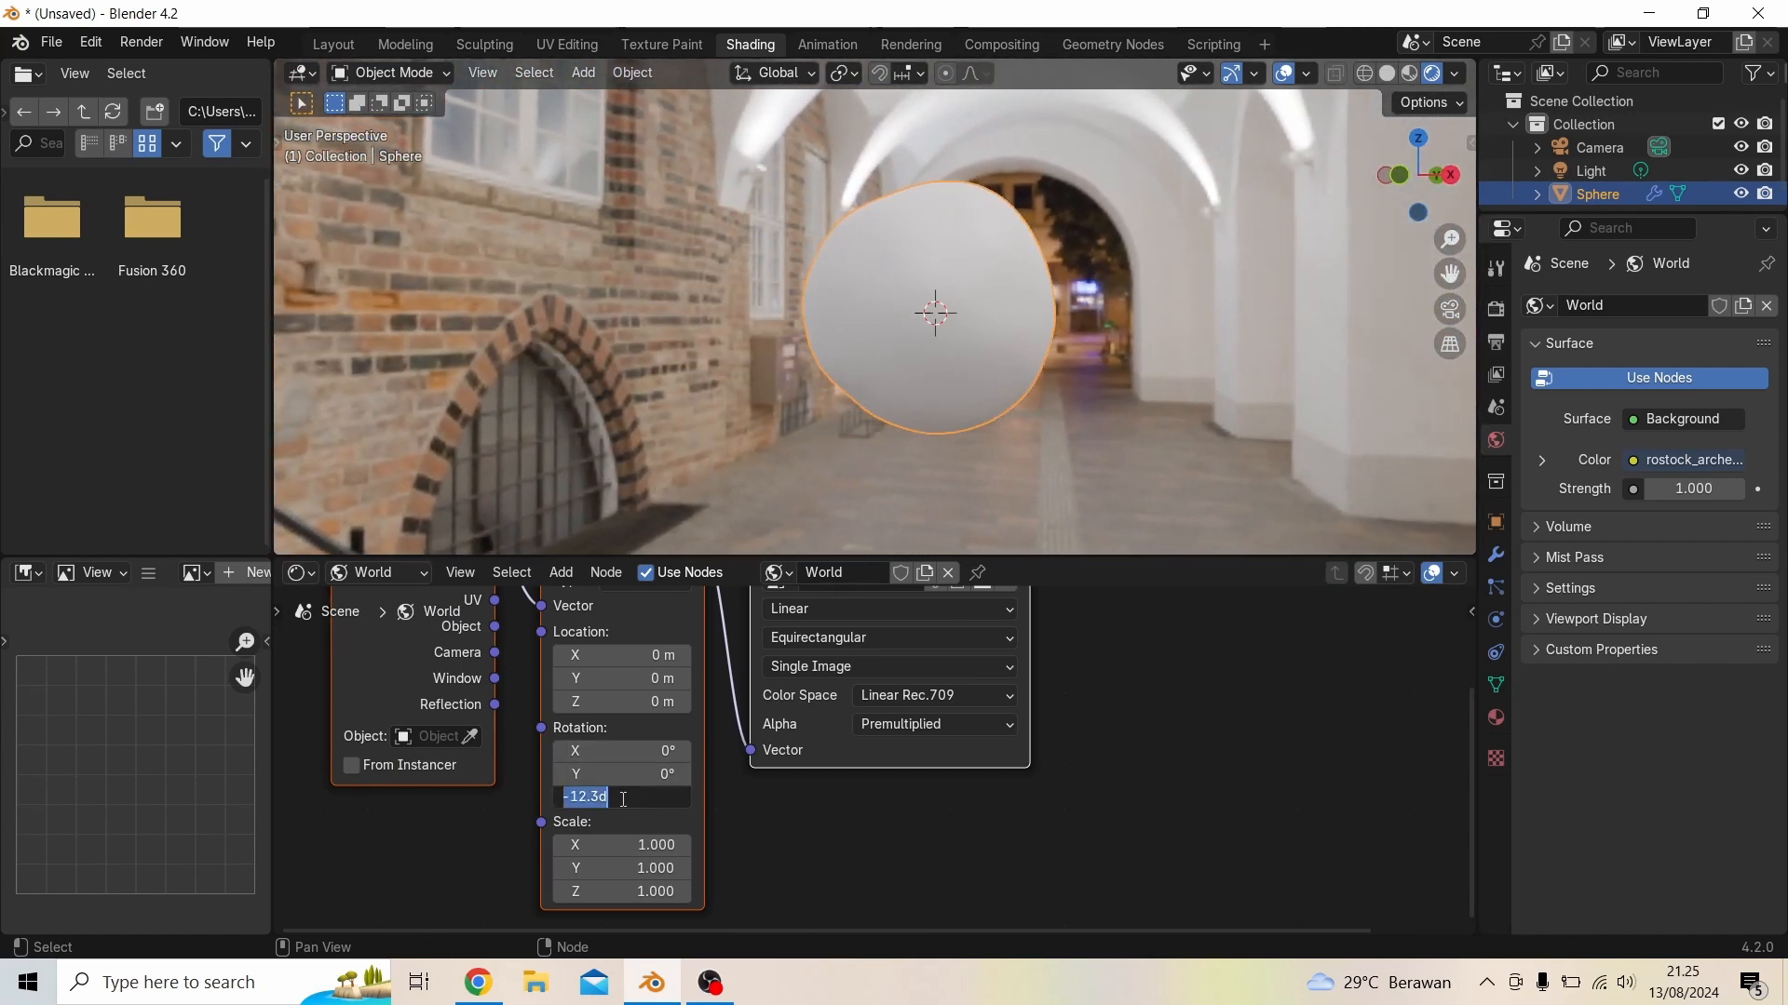
pyautogui.write('0')
pyautogui.press('Return')
# Switch the shader editor from World to the sphere's Object material and enlarge the node editor area
pyautogui.keyDown('shift'); pyautogui.moveTo(1224, 681); pyautogui.dragTo(949, 855, button='middle'); pyautogui.keyUp('shift')
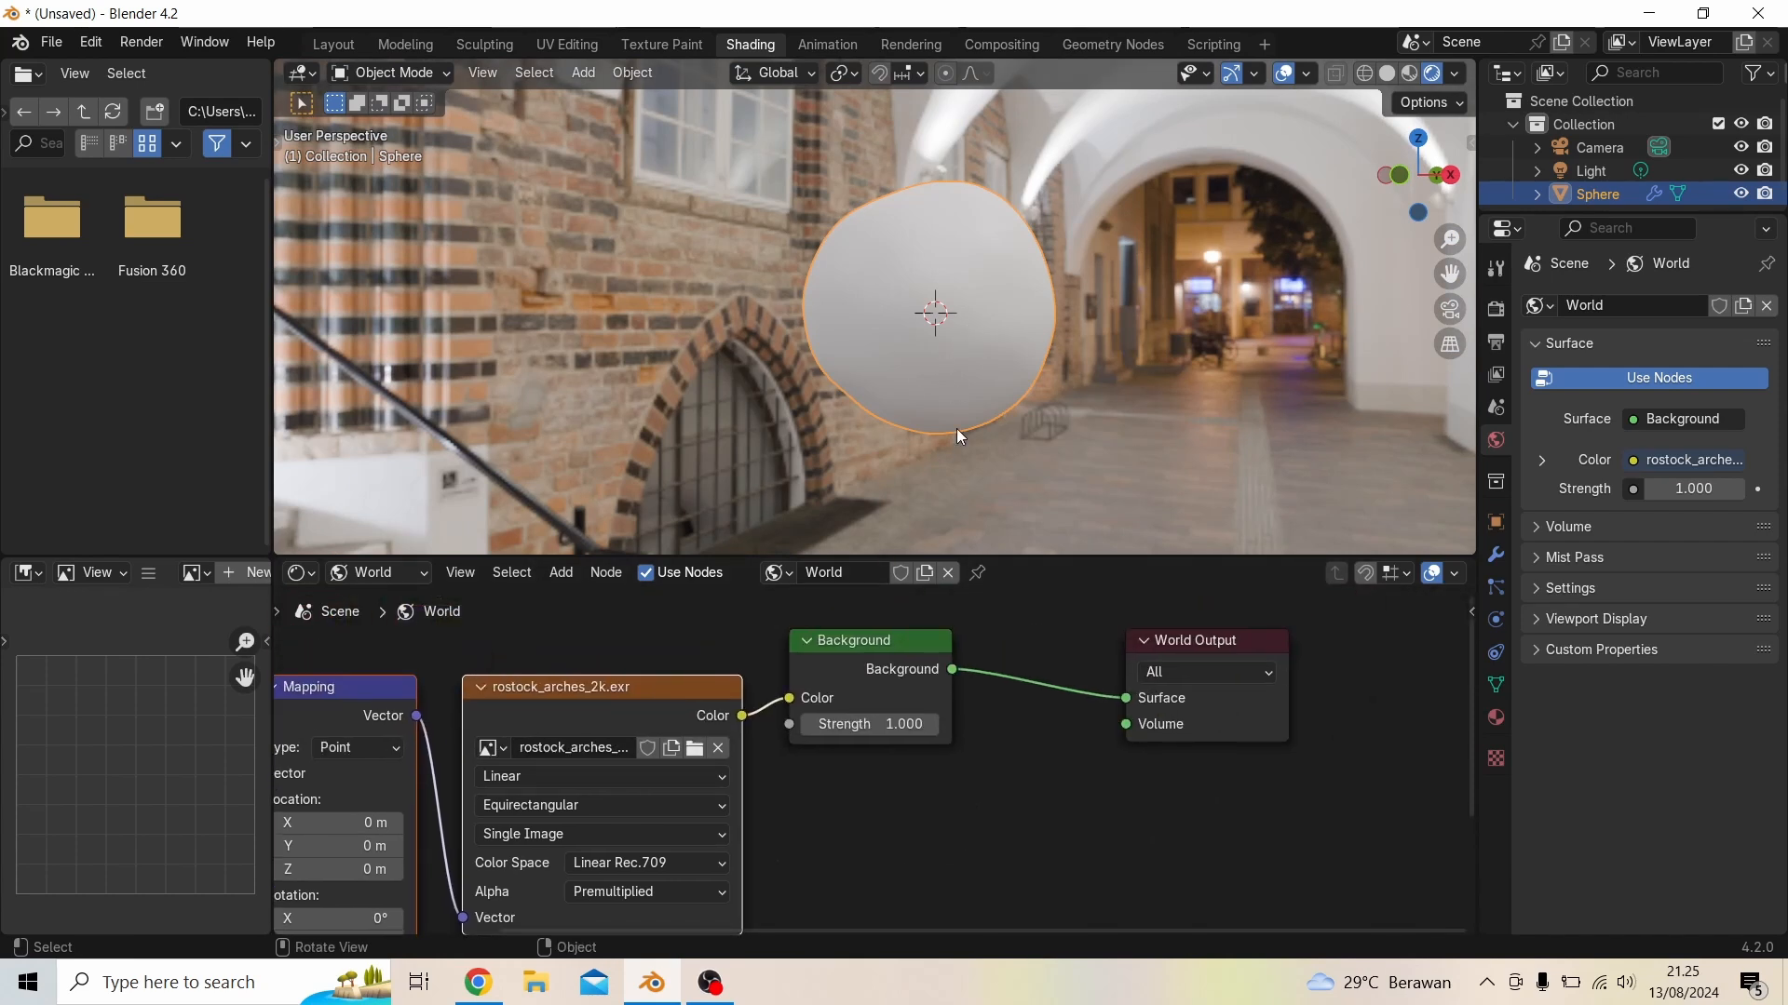
pyautogui.click(388, 581)
pyautogui.click(393, 634)
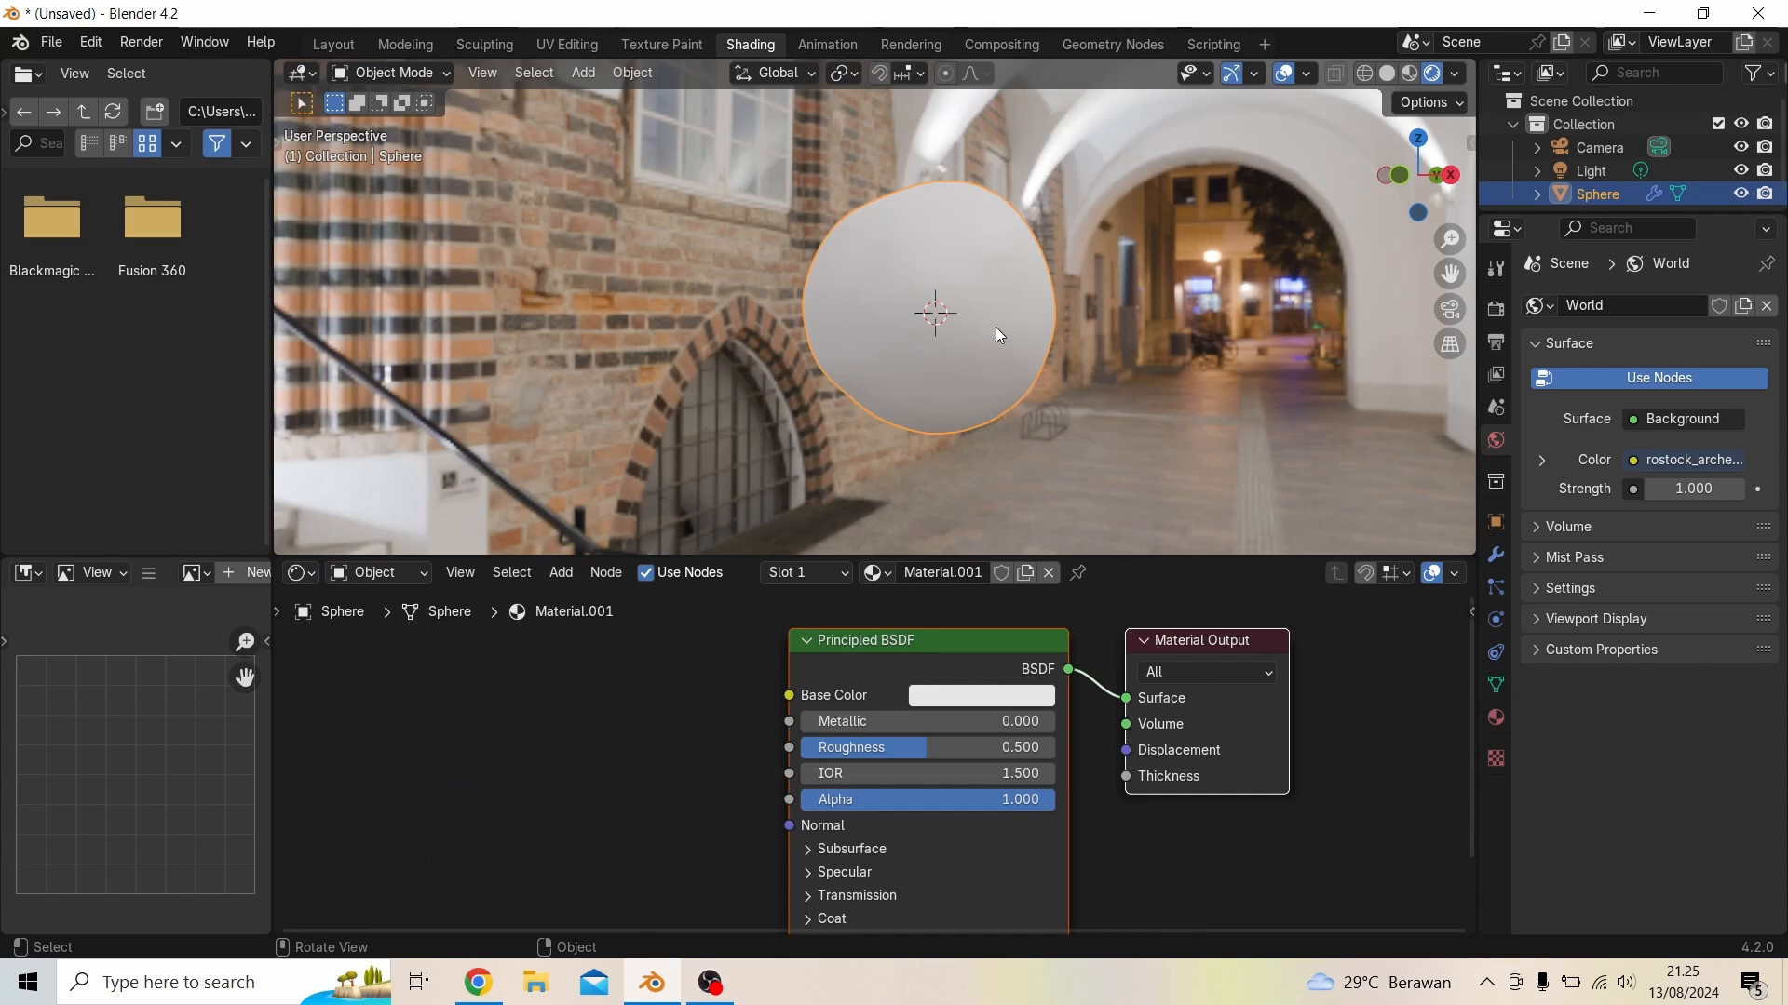
pyautogui.moveTo(1026, 281); pyautogui.dragTo(1117, 460, button='middle')
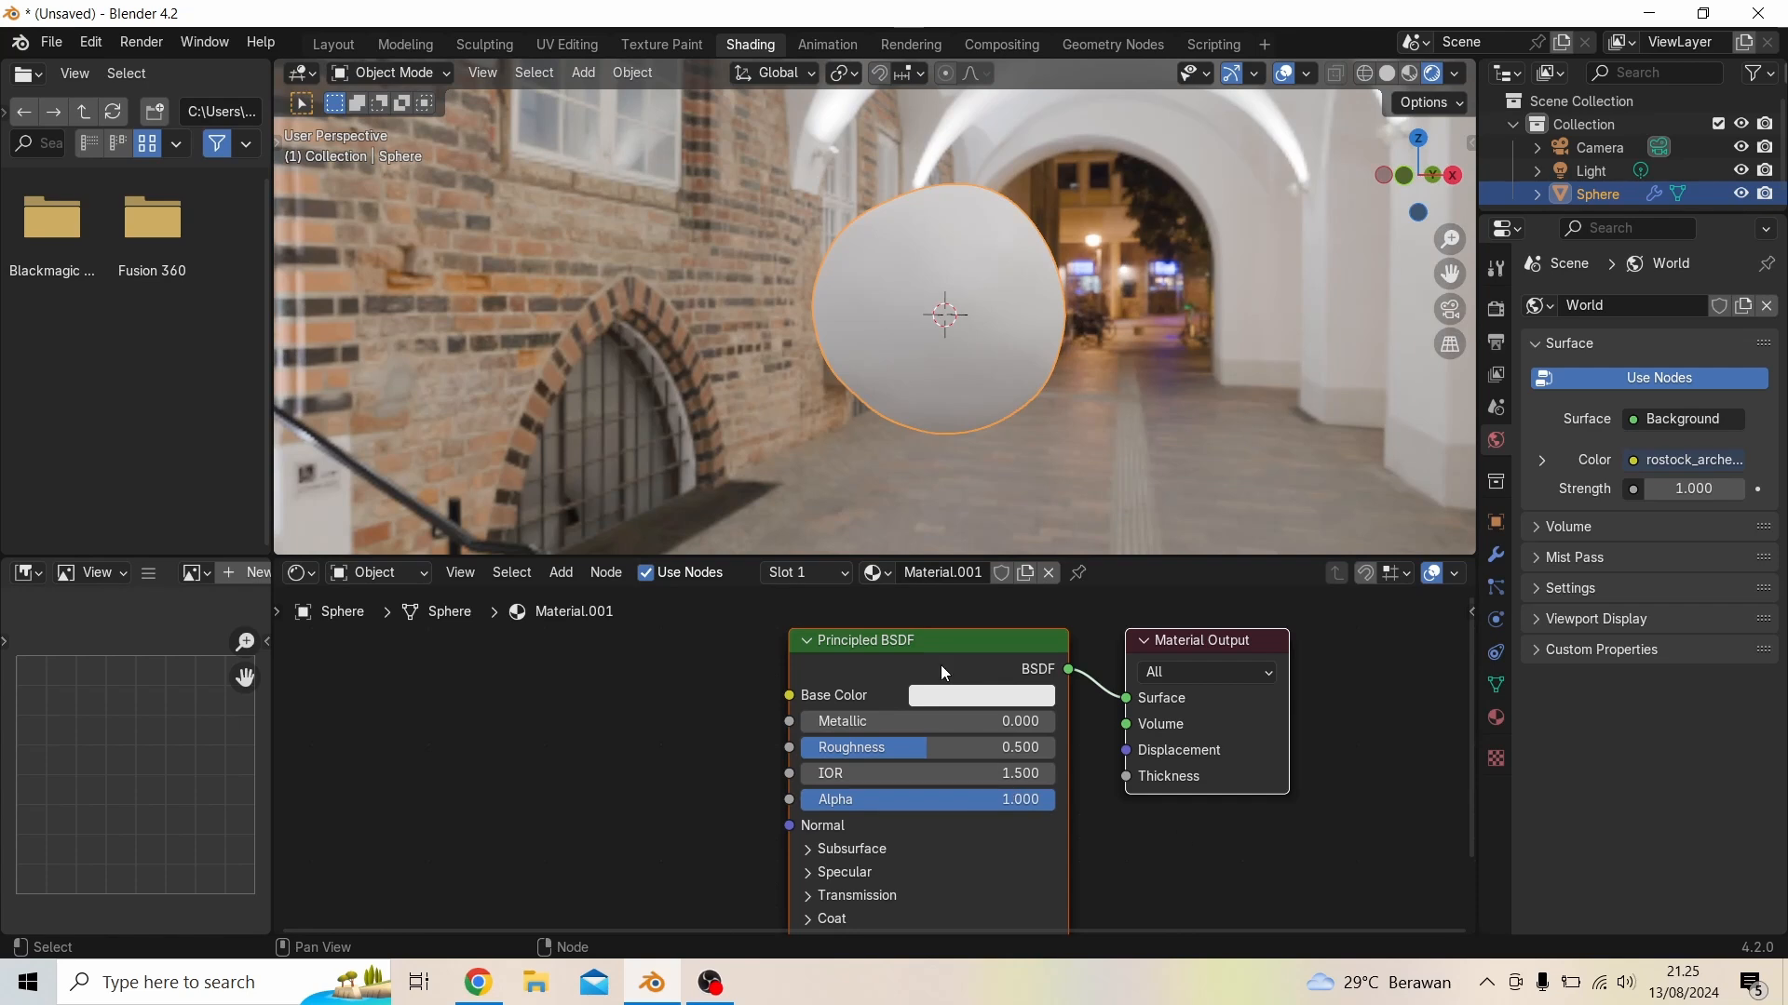
pyautogui.moveTo(941, 557); pyautogui.dragTo(939, 416)
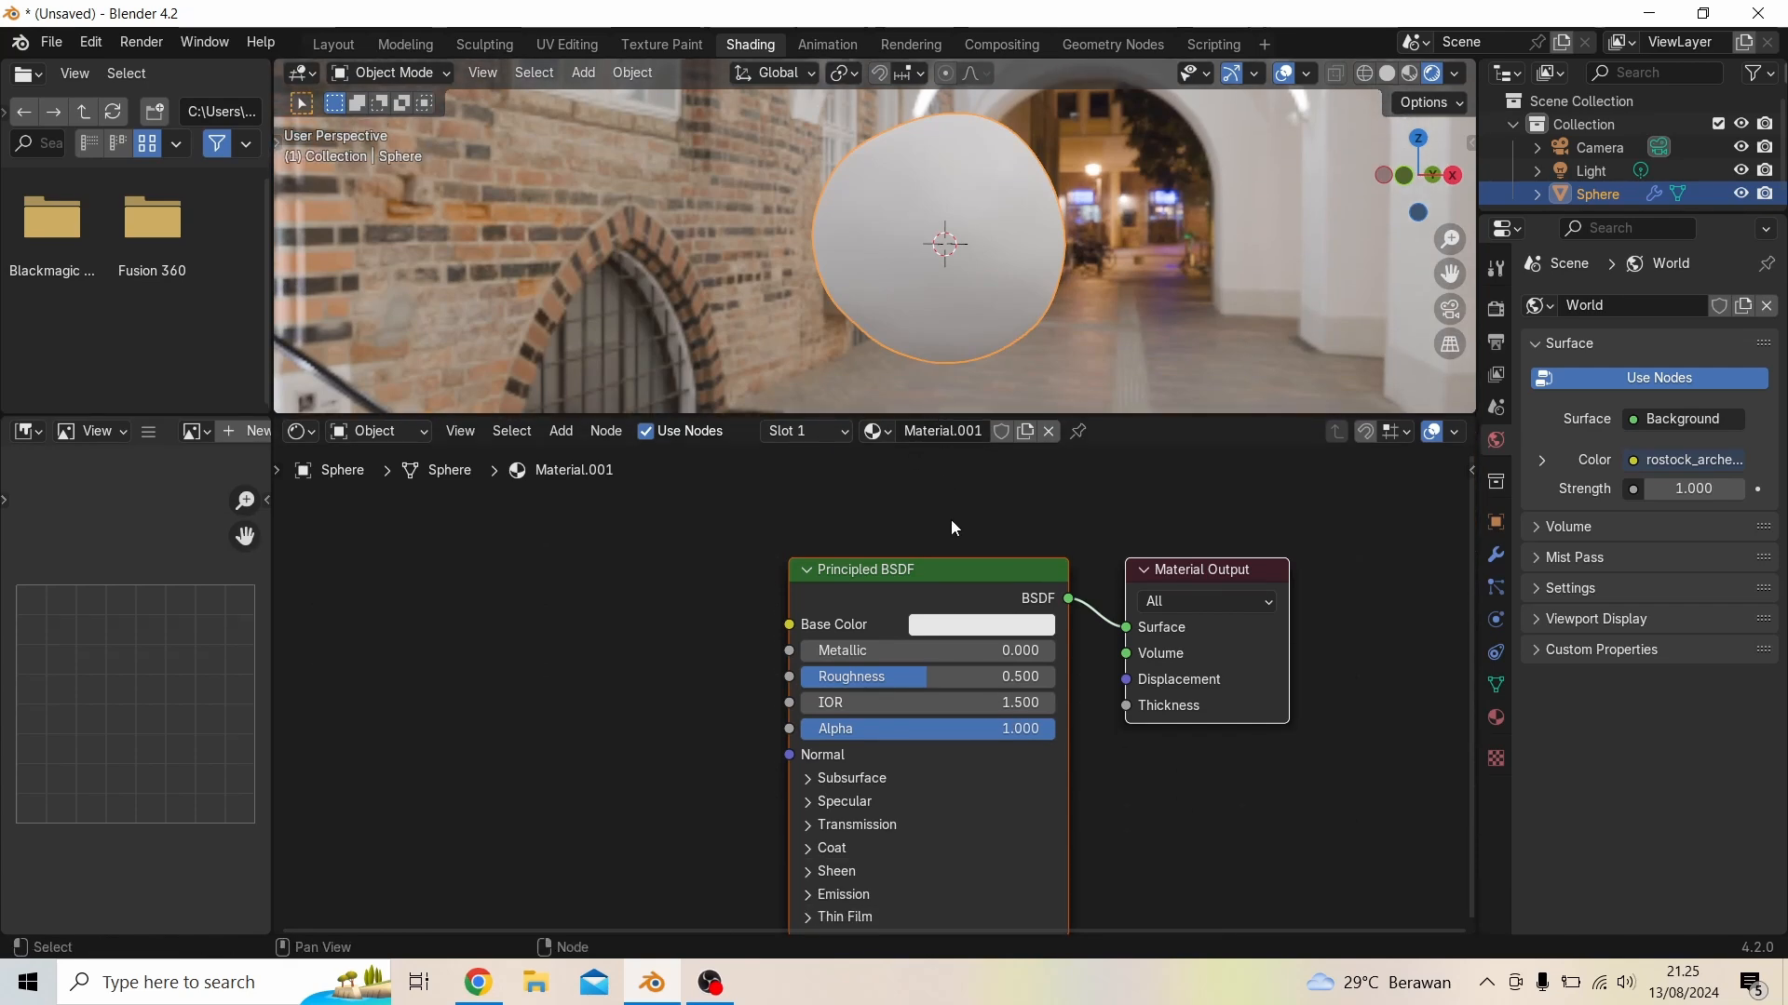
# Lower the Principled BSDF roughness to about 0.031 and inspect the reflections on the sphere up close
pyautogui.scroll(2, 1031, 561)
pyautogui.scroll(-5, 1032, 561)
pyautogui.moveTo(1039, 587); pyautogui.dragTo(1006, 520, button='middle')
pyautogui.scroll(4, 877, 573)
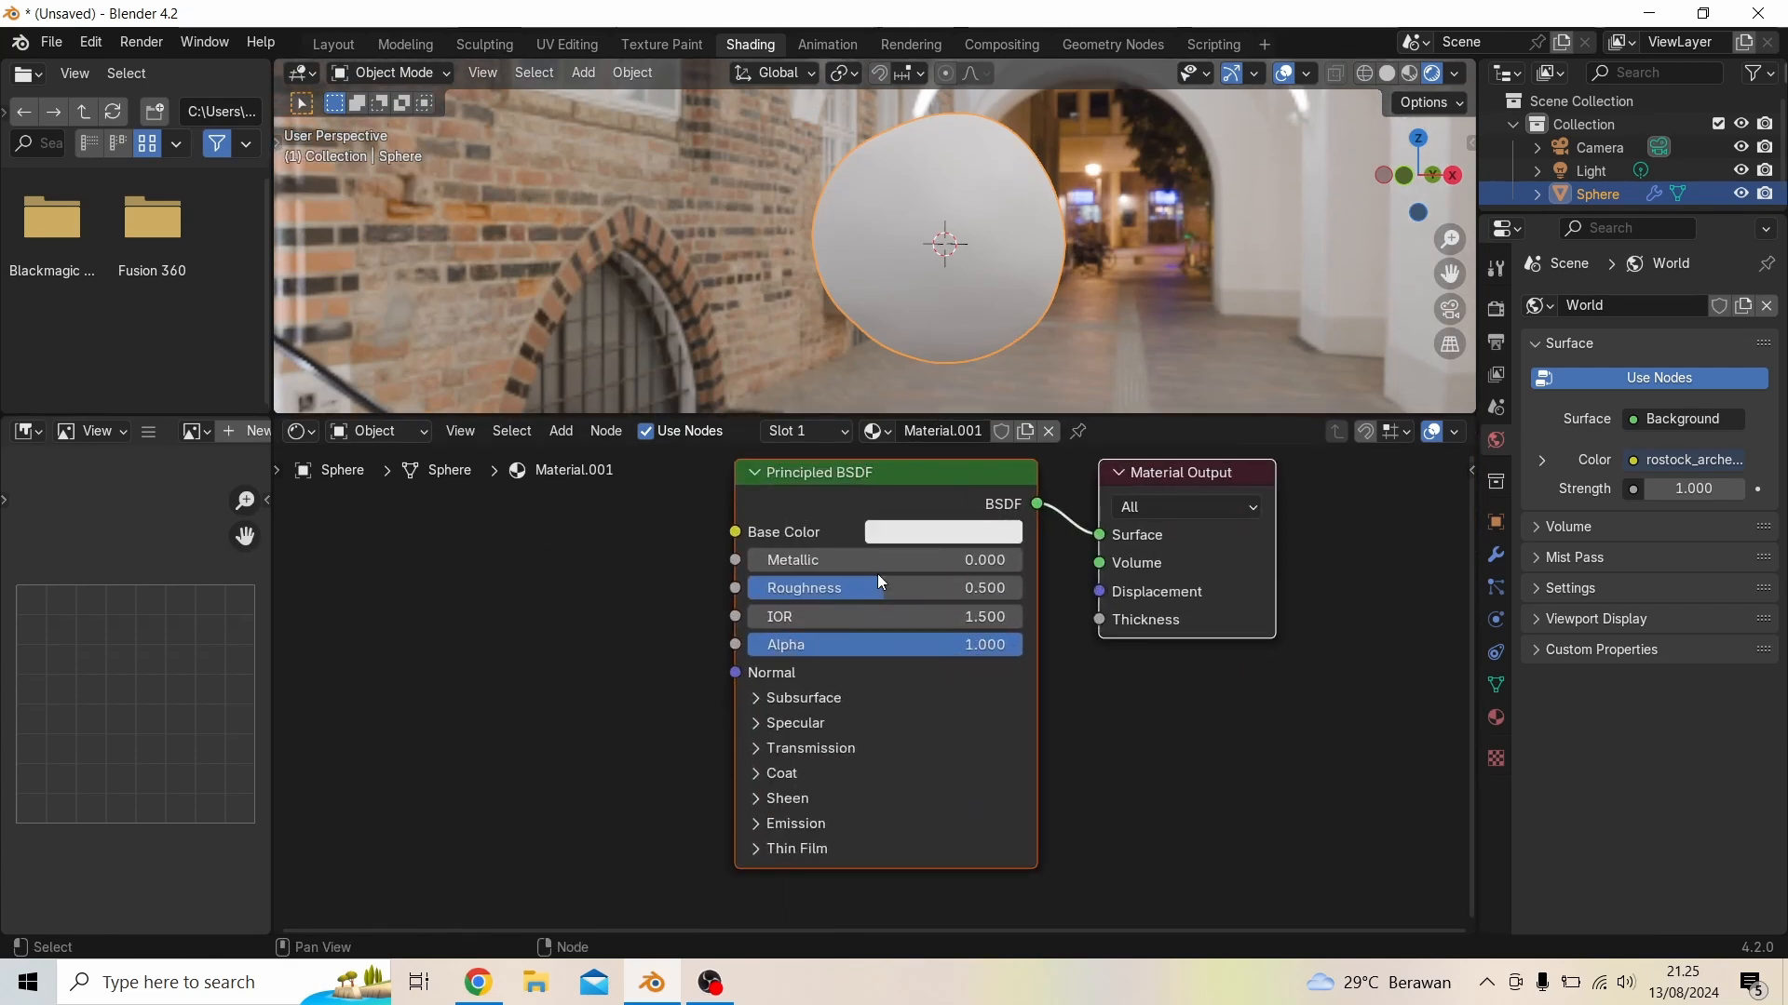
pyautogui.scroll(2, 881, 582)
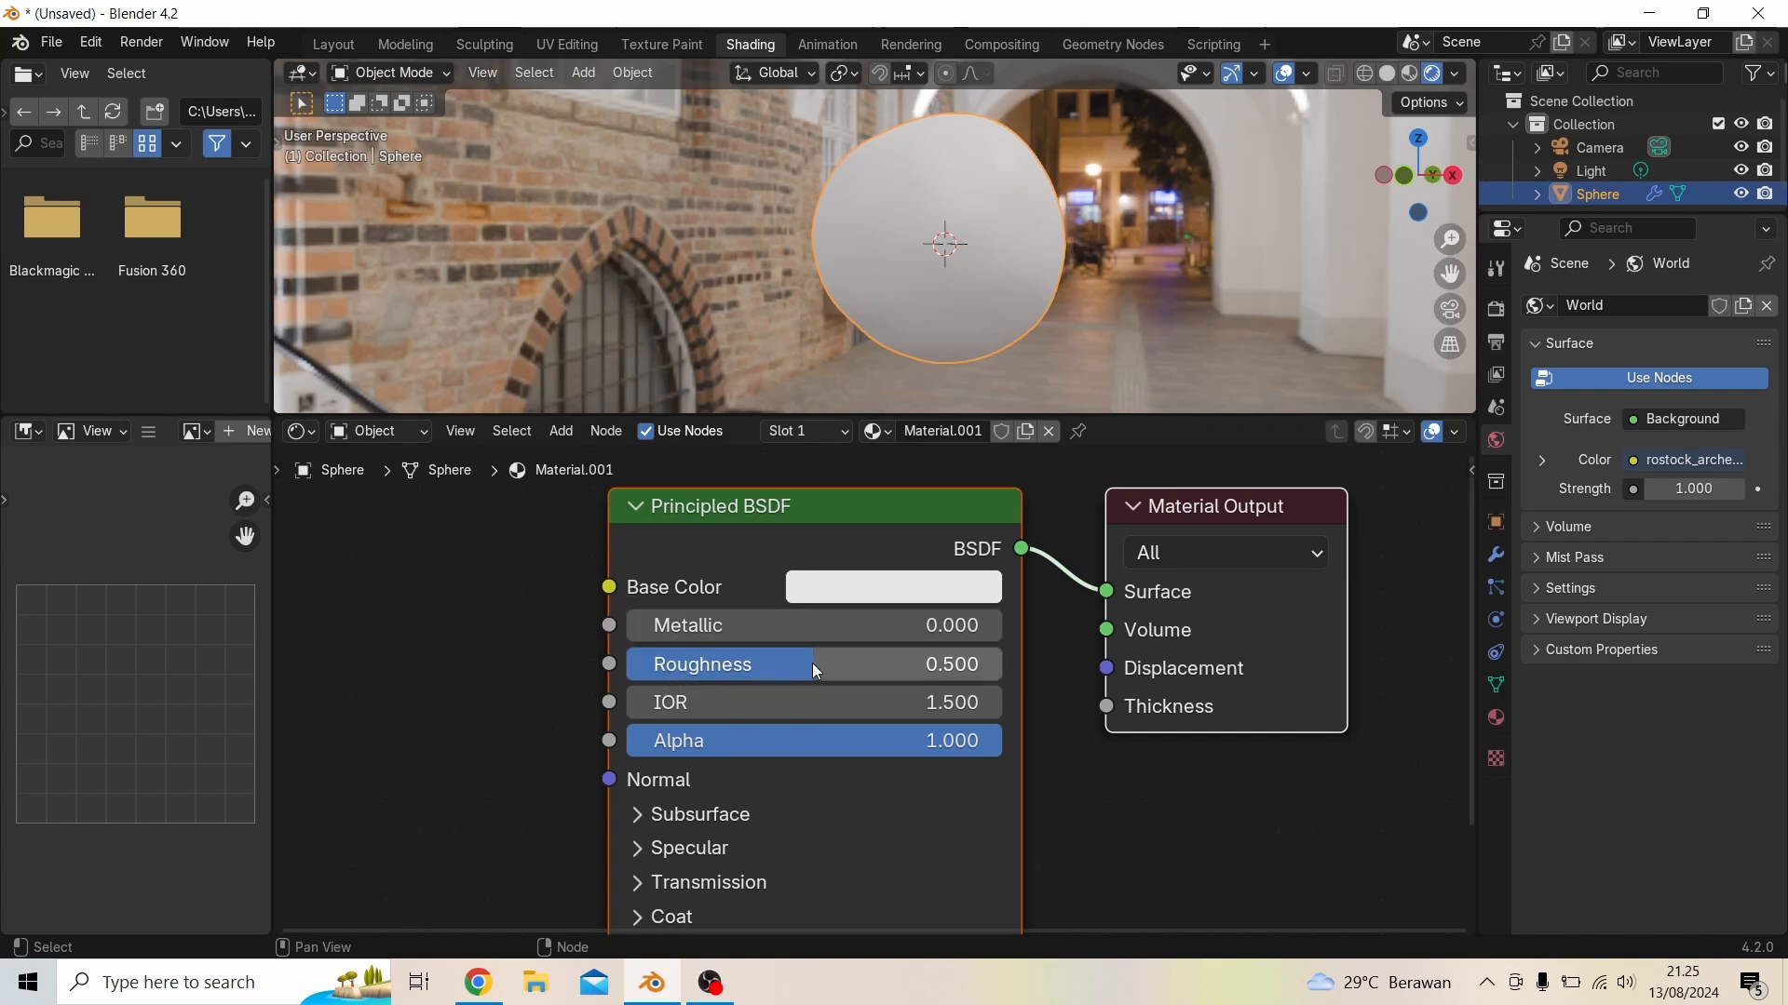
pyautogui.moveTo(812, 663); pyautogui.dragTo(648, 663)
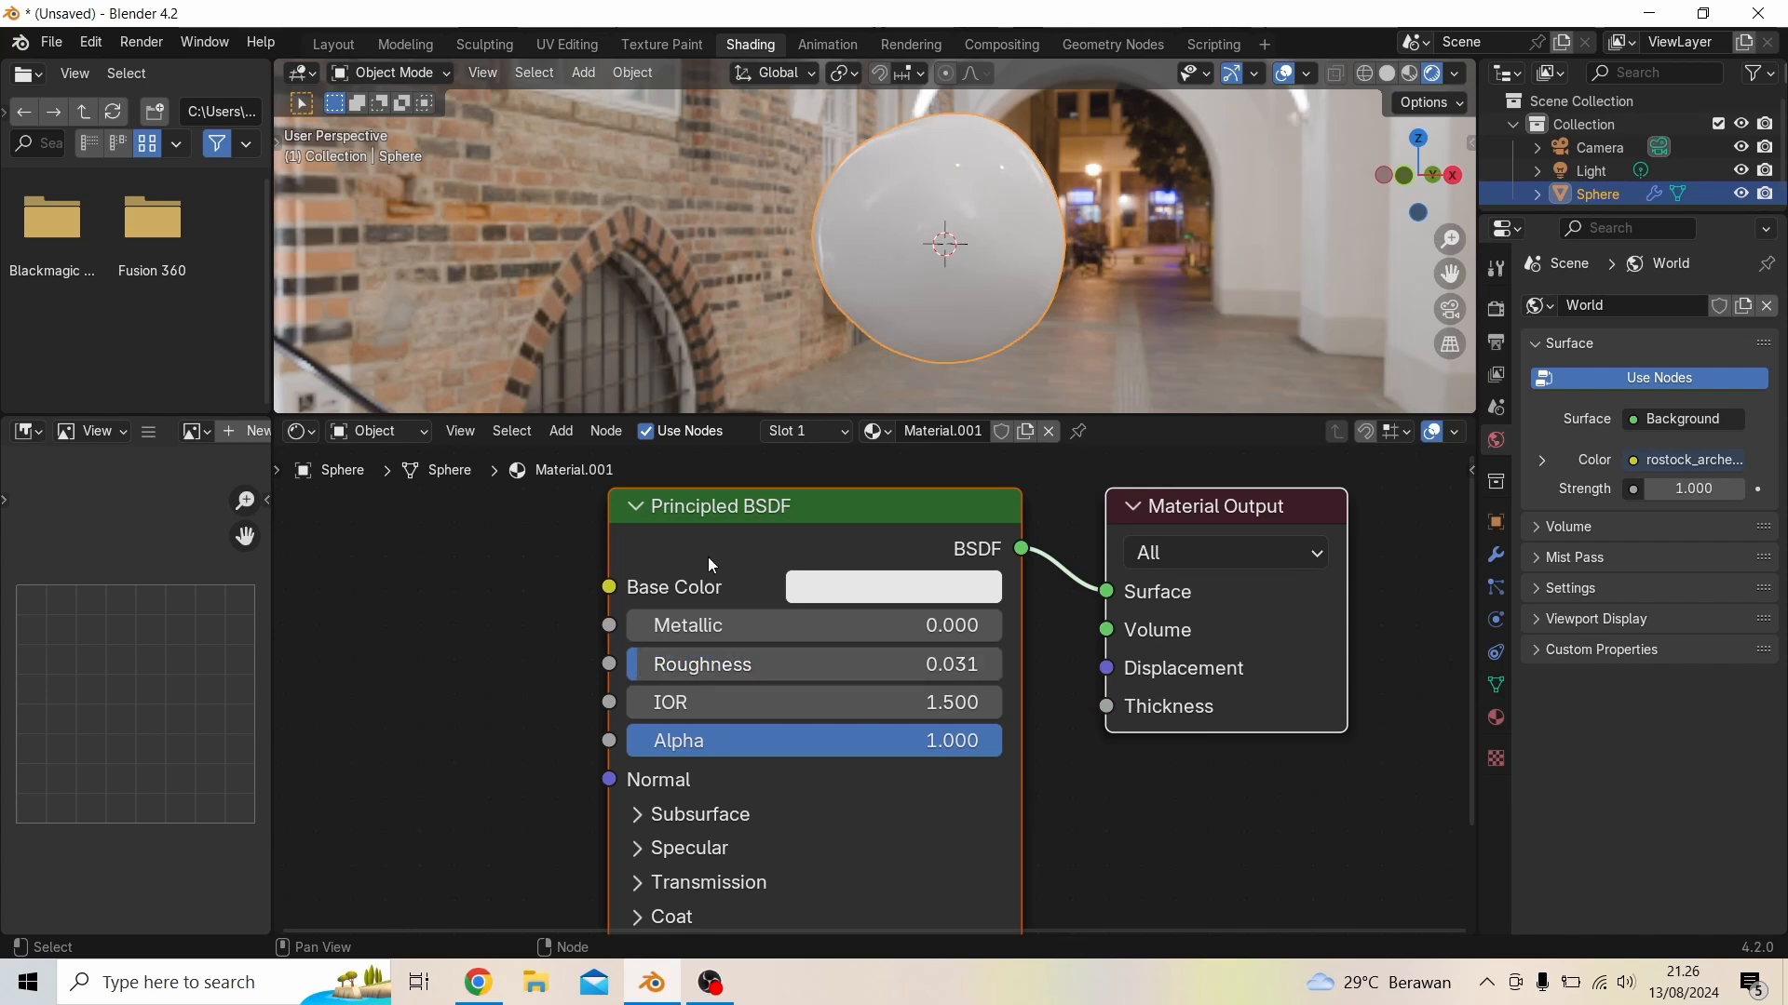
pyautogui.moveTo(1089, 199); pyautogui.dragTo(1037, 294, button='middle')
pyautogui.scroll(3, 993, 313)
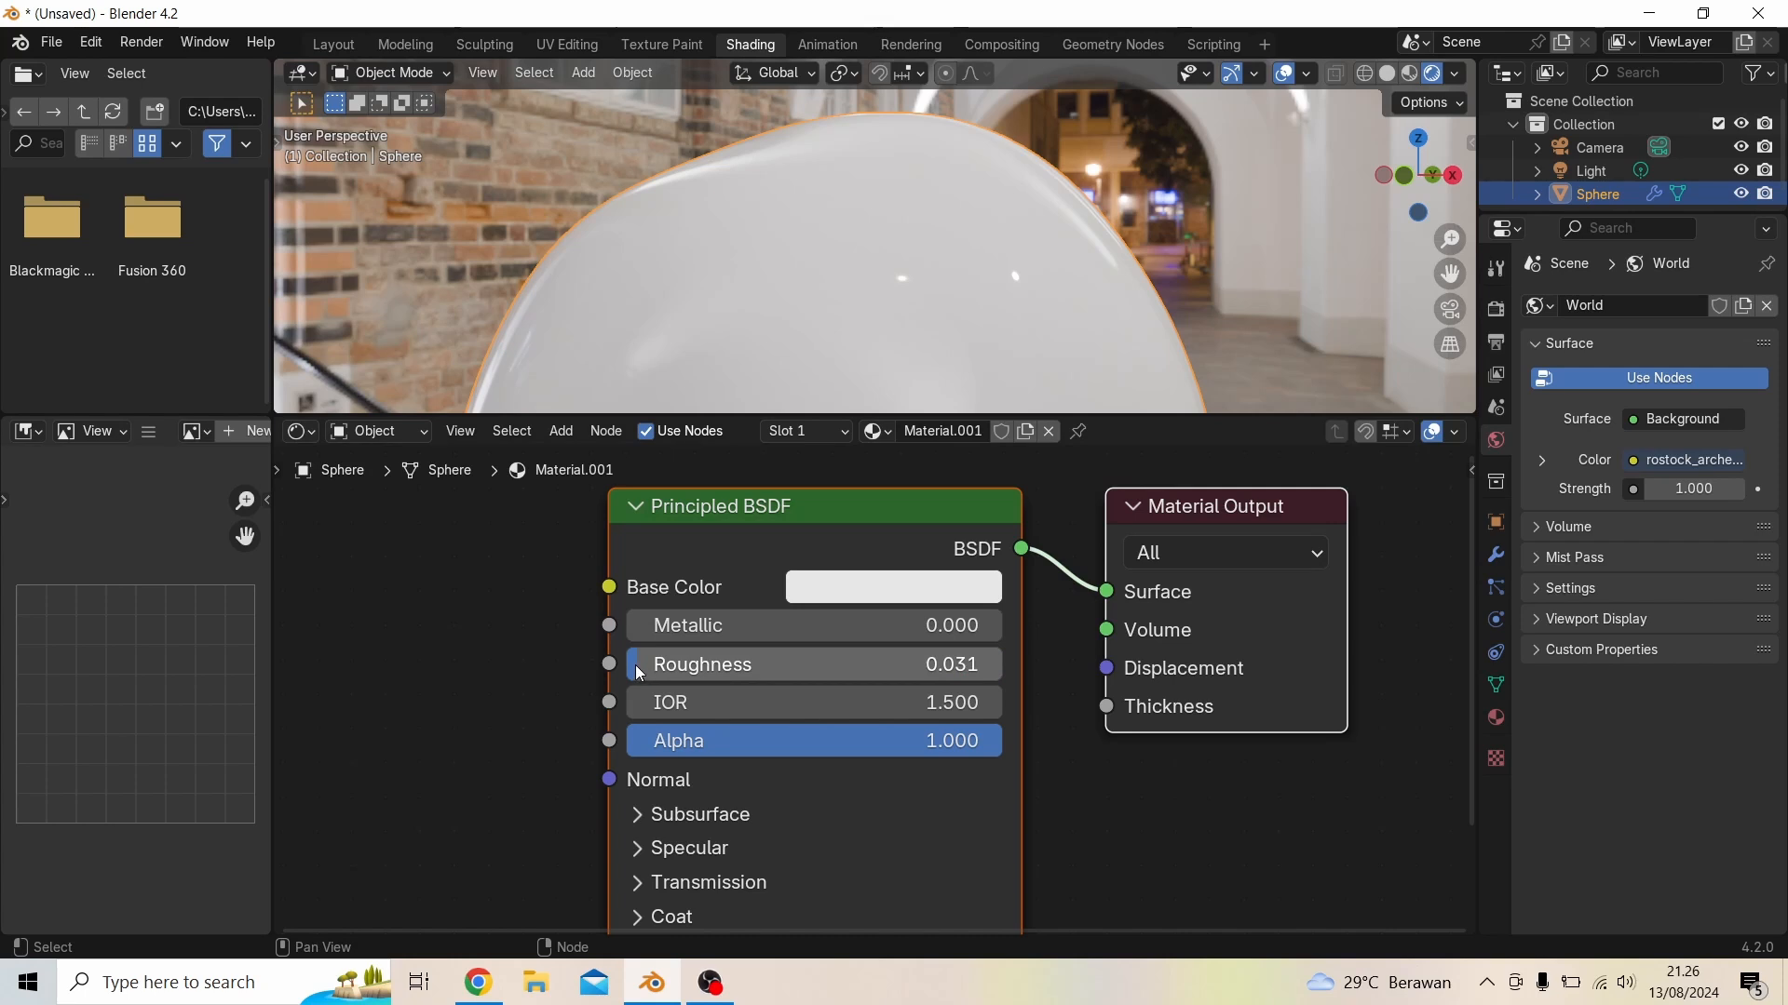
pyautogui.moveTo(636, 665)
pyautogui.mouseDown()
pyautogui.moveTo(859, 665)
pyautogui.moveTo(632, 677)
pyautogui.mouseUp()
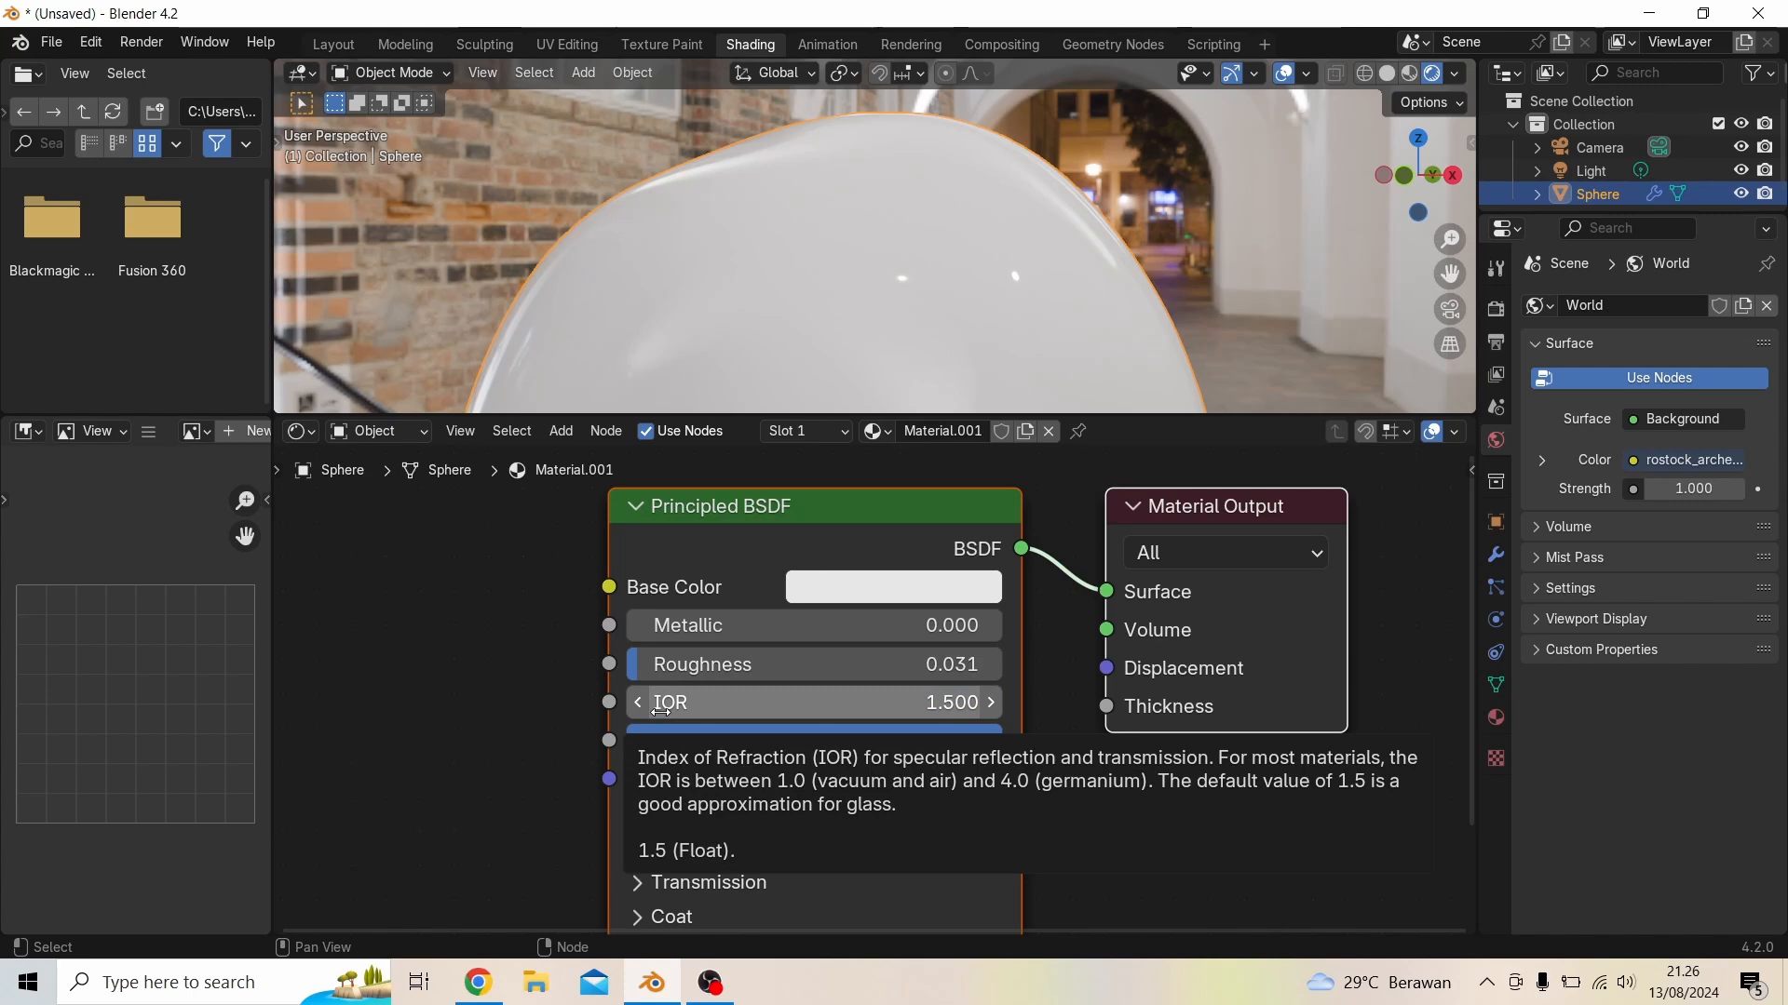
# Switch to Chrome and look up the refractive indices of water and air in the IOR list's Common Materials table
pyautogui.click(478, 983)
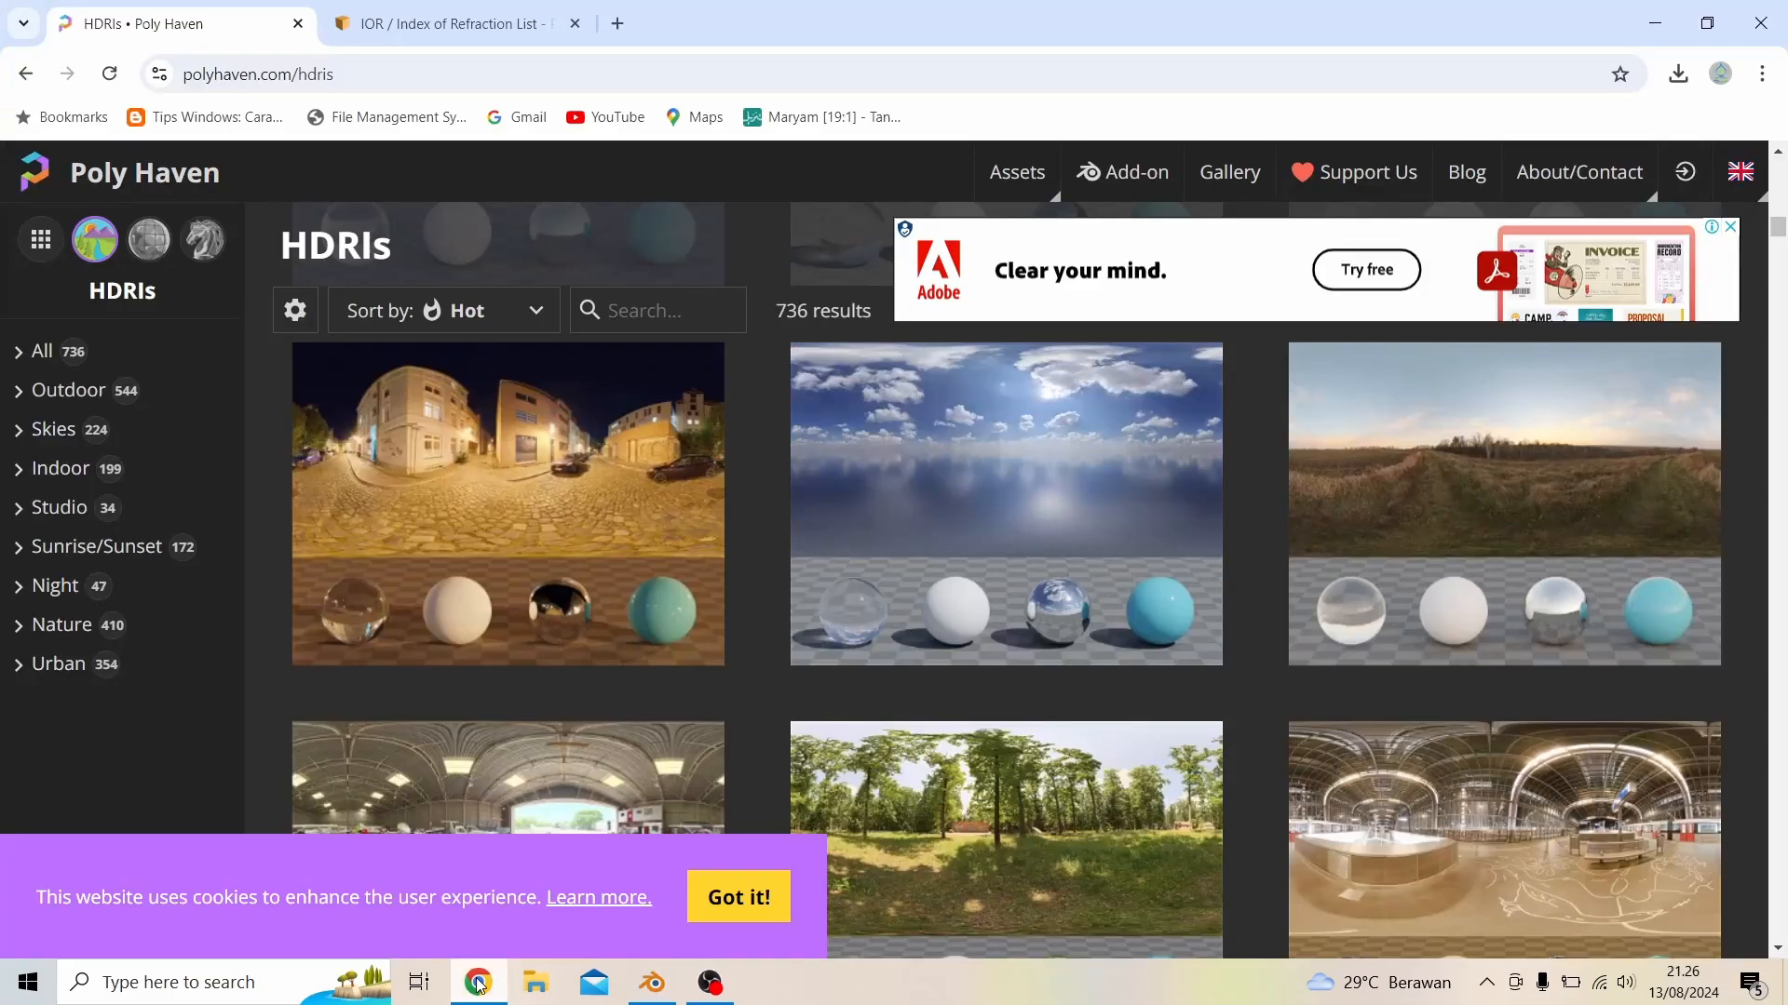
pyautogui.click(446, 23)
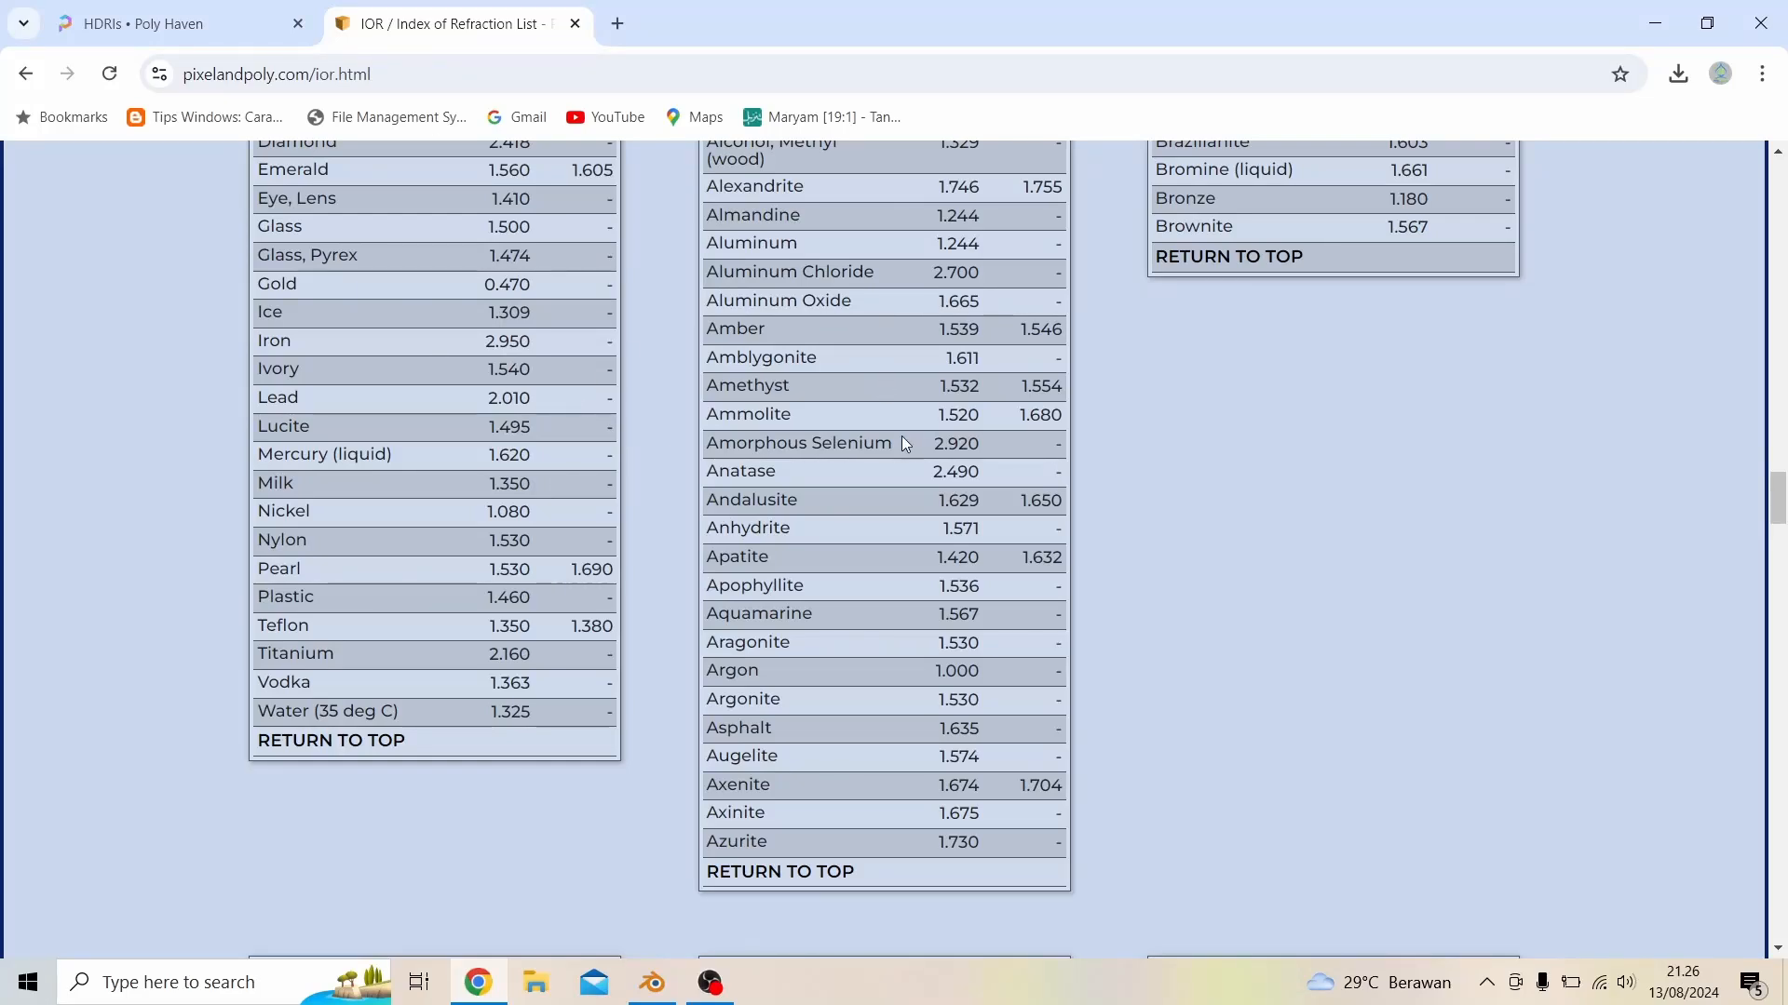
pyautogui.scroll(9, 905, 445)
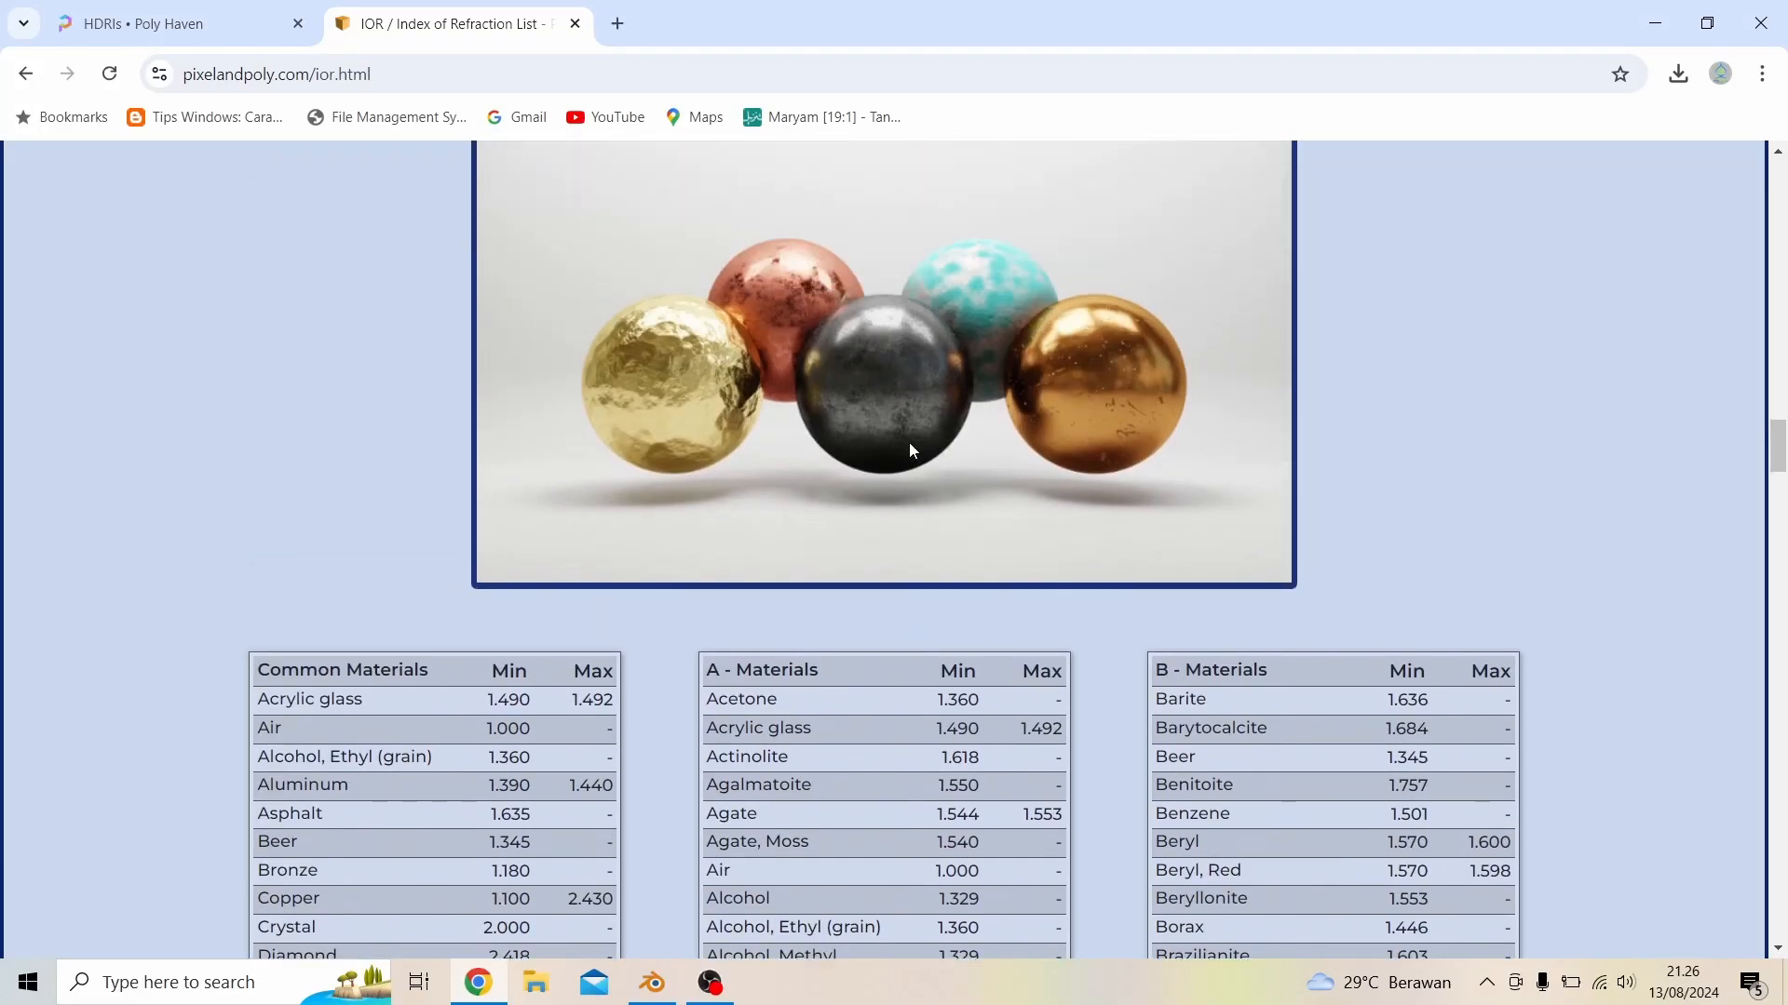
pyautogui.scroll(-1, 909, 443)
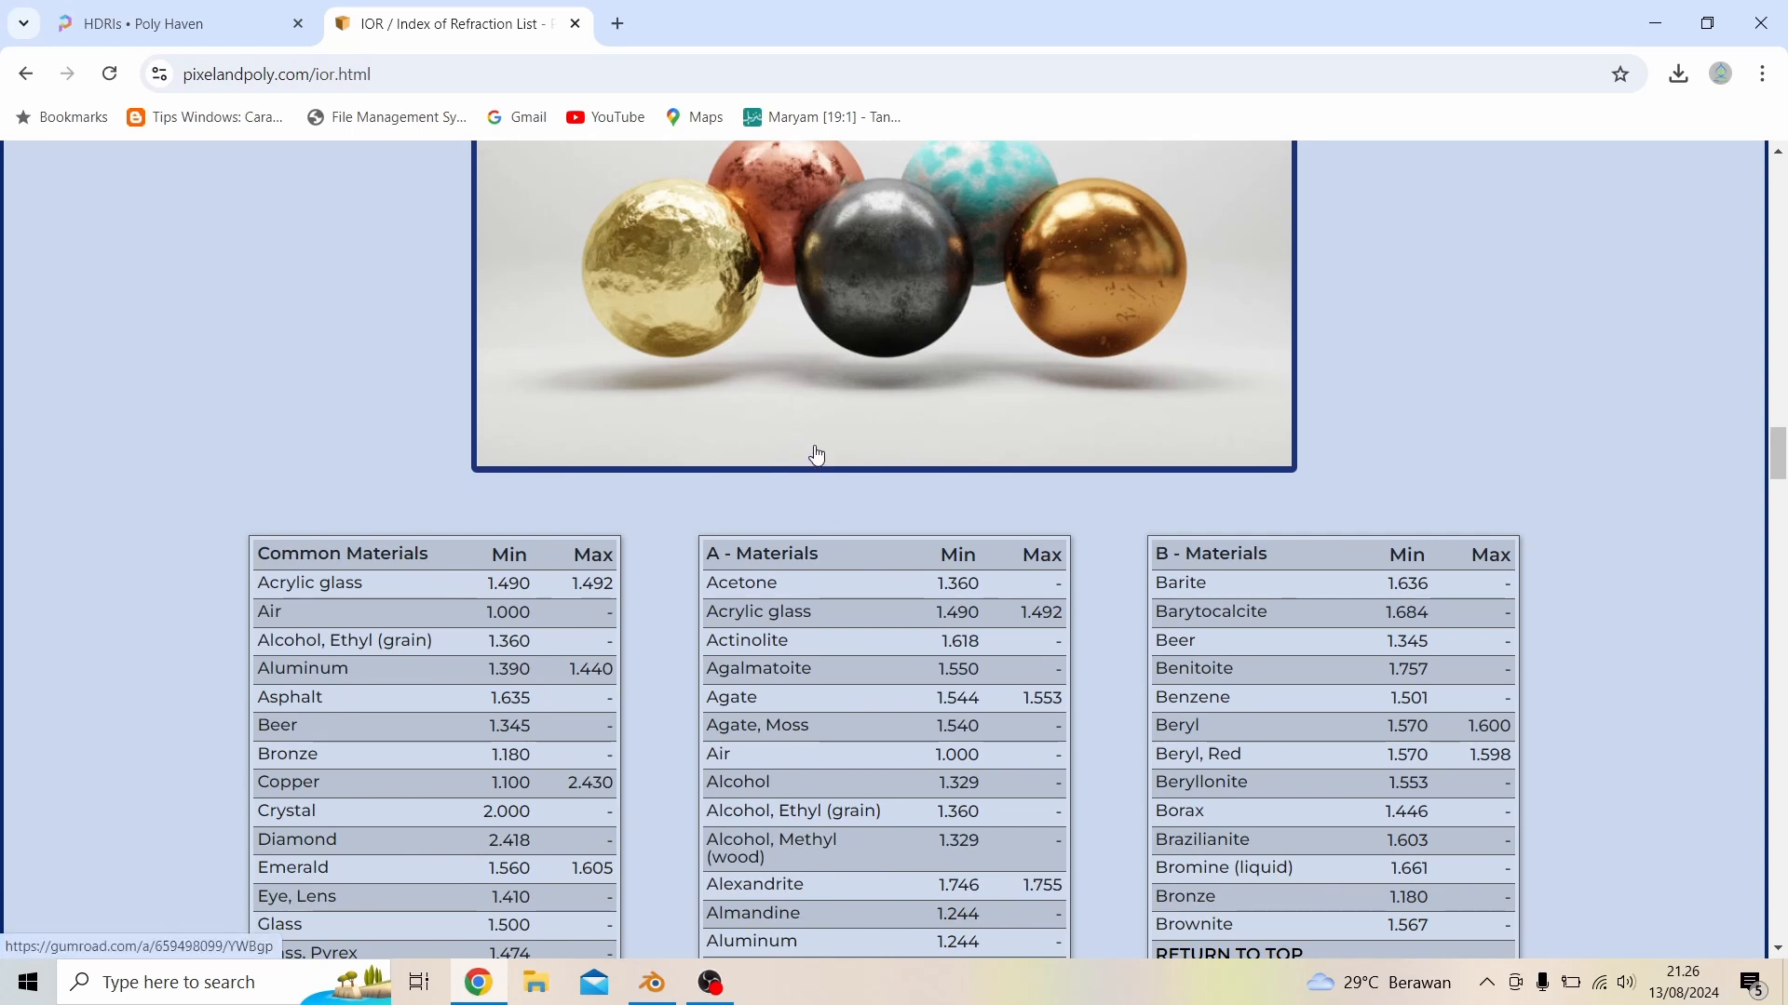
pyautogui.scroll(-2, 810, 452)
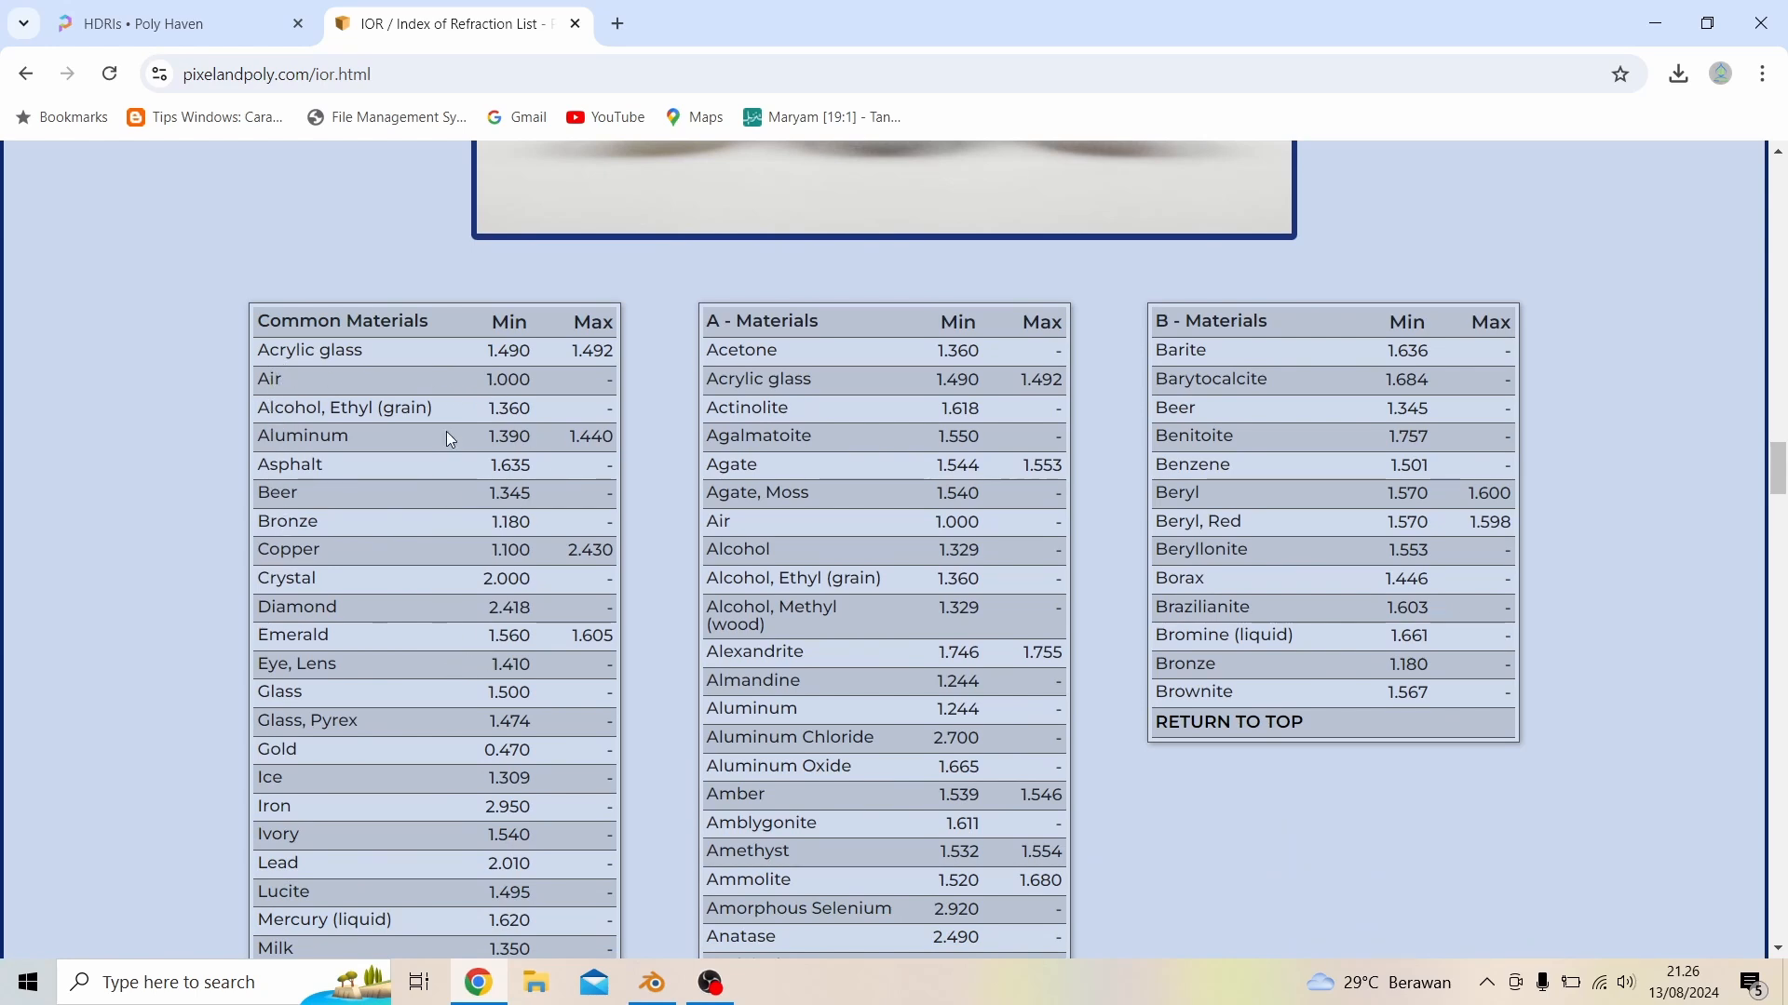
pyautogui.scroll(-1, 445, 432)
pyautogui.scroll(-3, 451, 780)
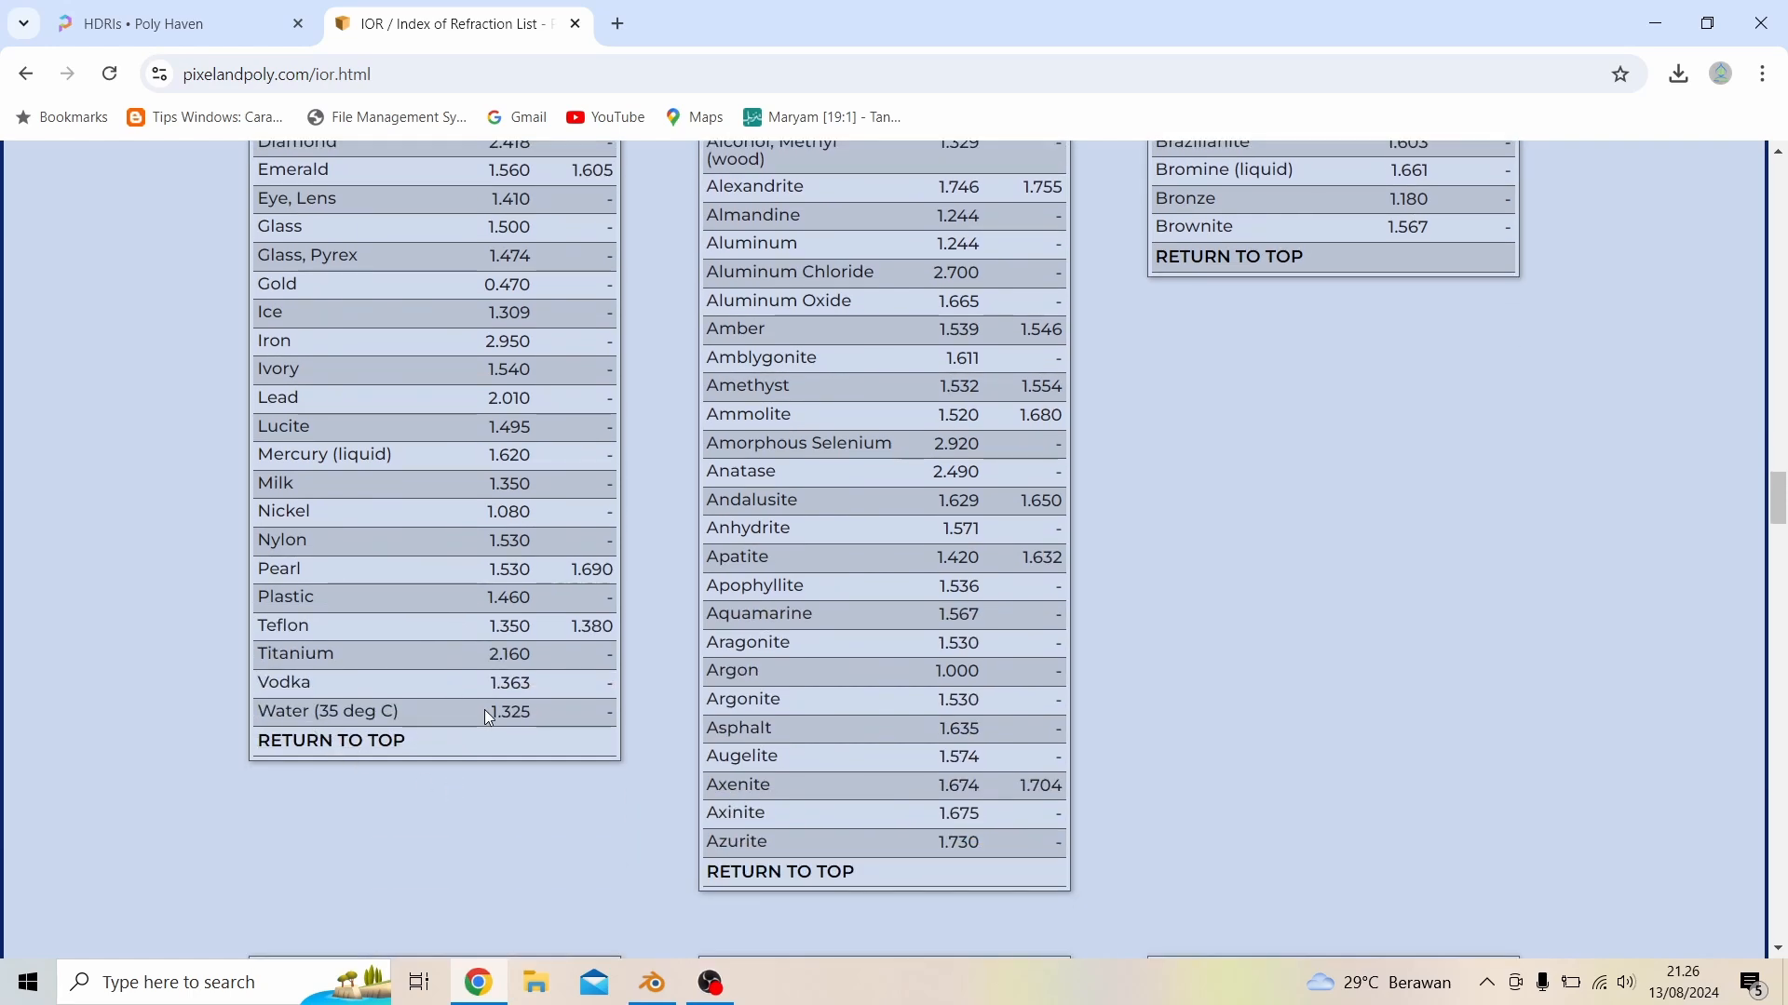
pyautogui.moveTo(484, 709); pyautogui.dragTo(535, 713)
pyautogui.scroll(5, 422, 321)
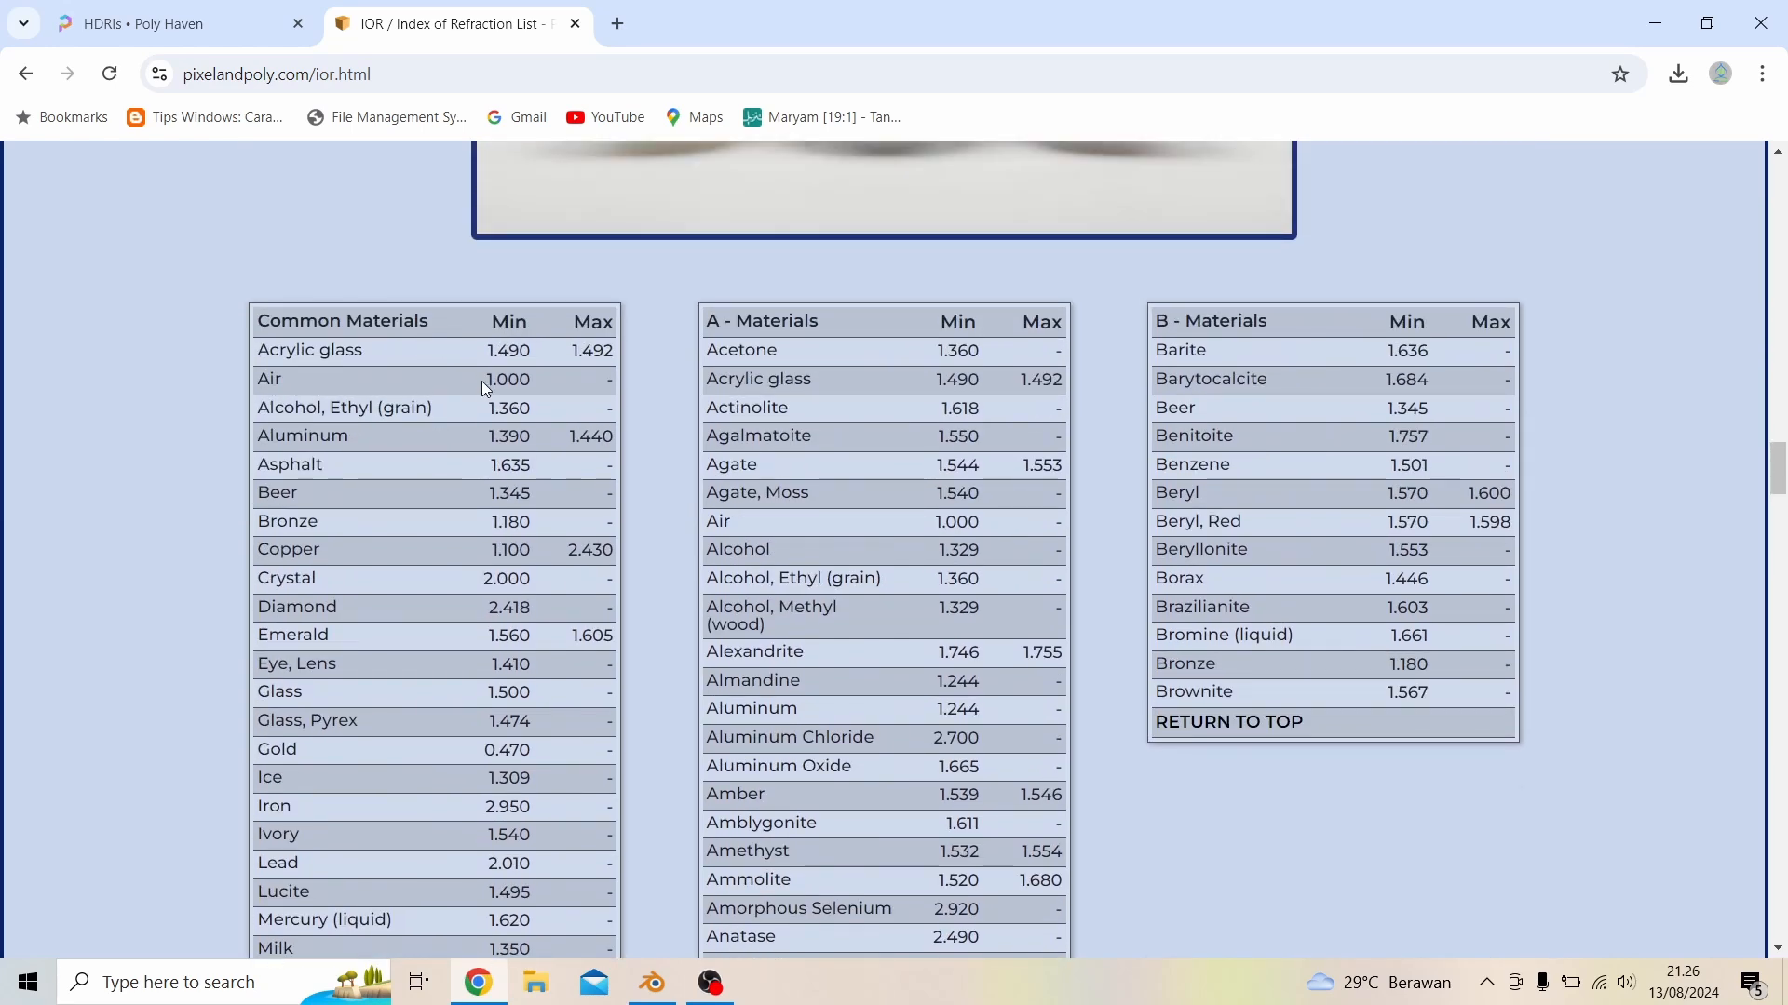
pyautogui.moveTo(484, 382); pyautogui.dragTo(540, 385)
# Switch back to Blender and set the Principled BSDF's main IOR to 1.000
pyautogui.click(652, 983)
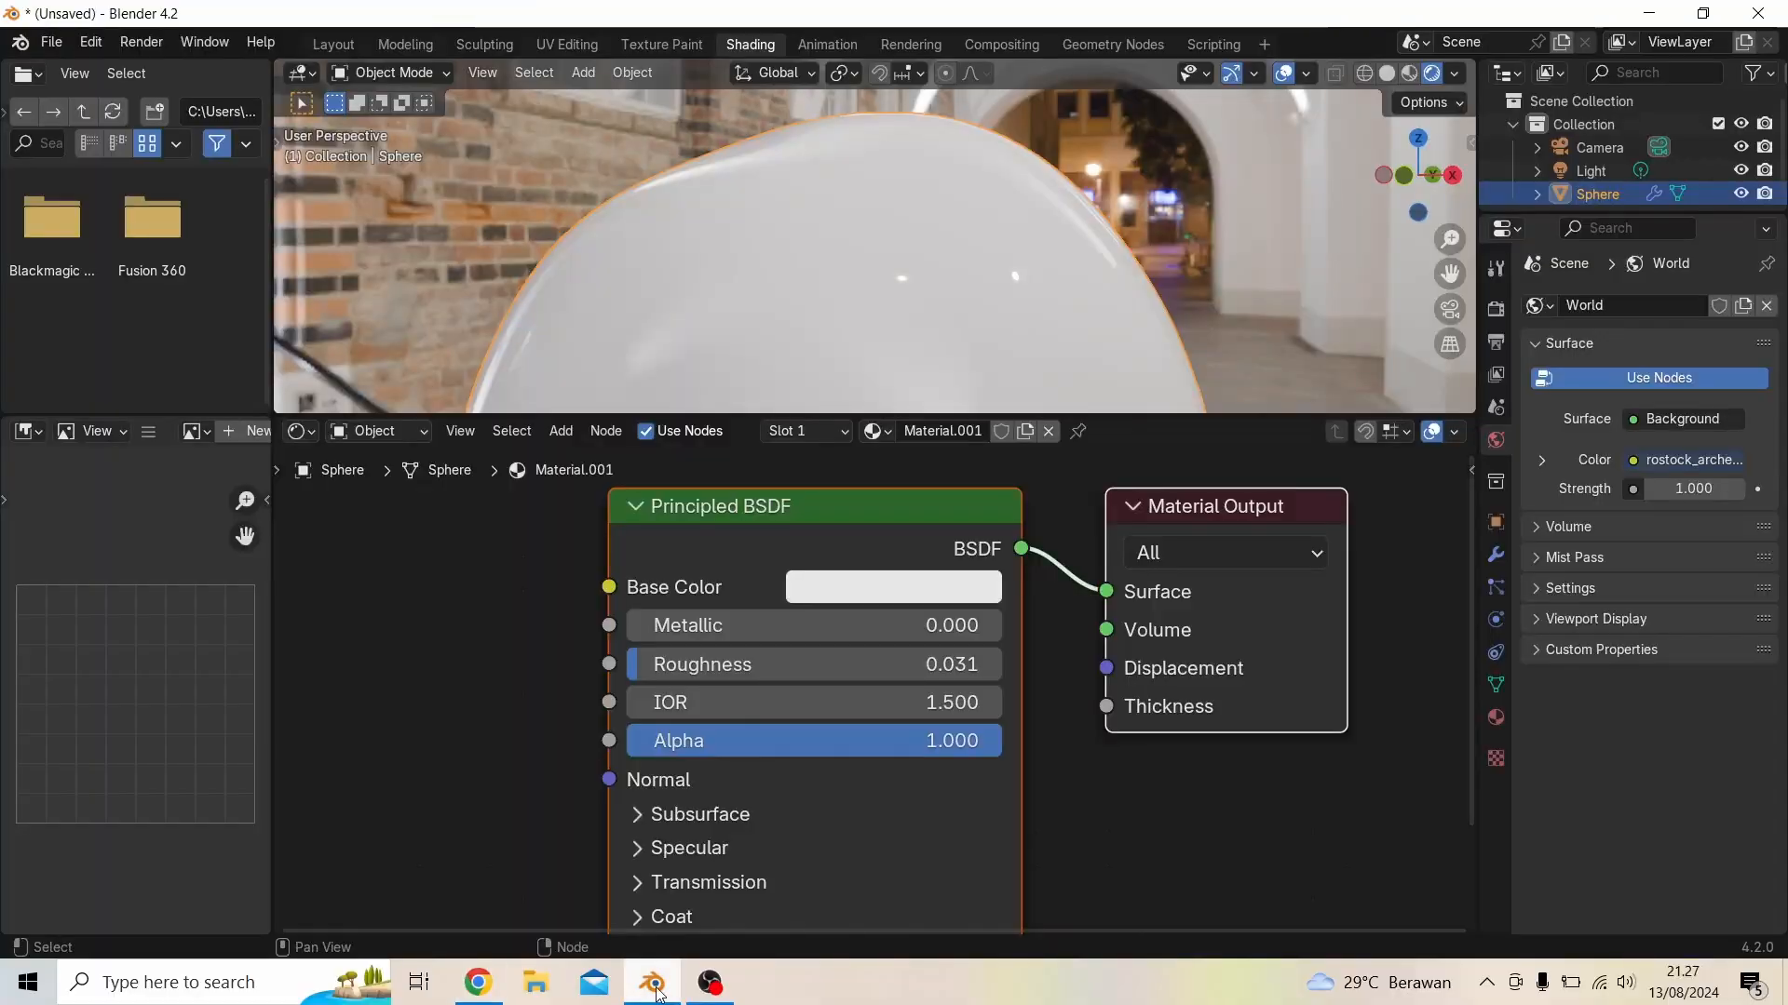
pyautogui.click(736, 706)
pyautogui.write('1')
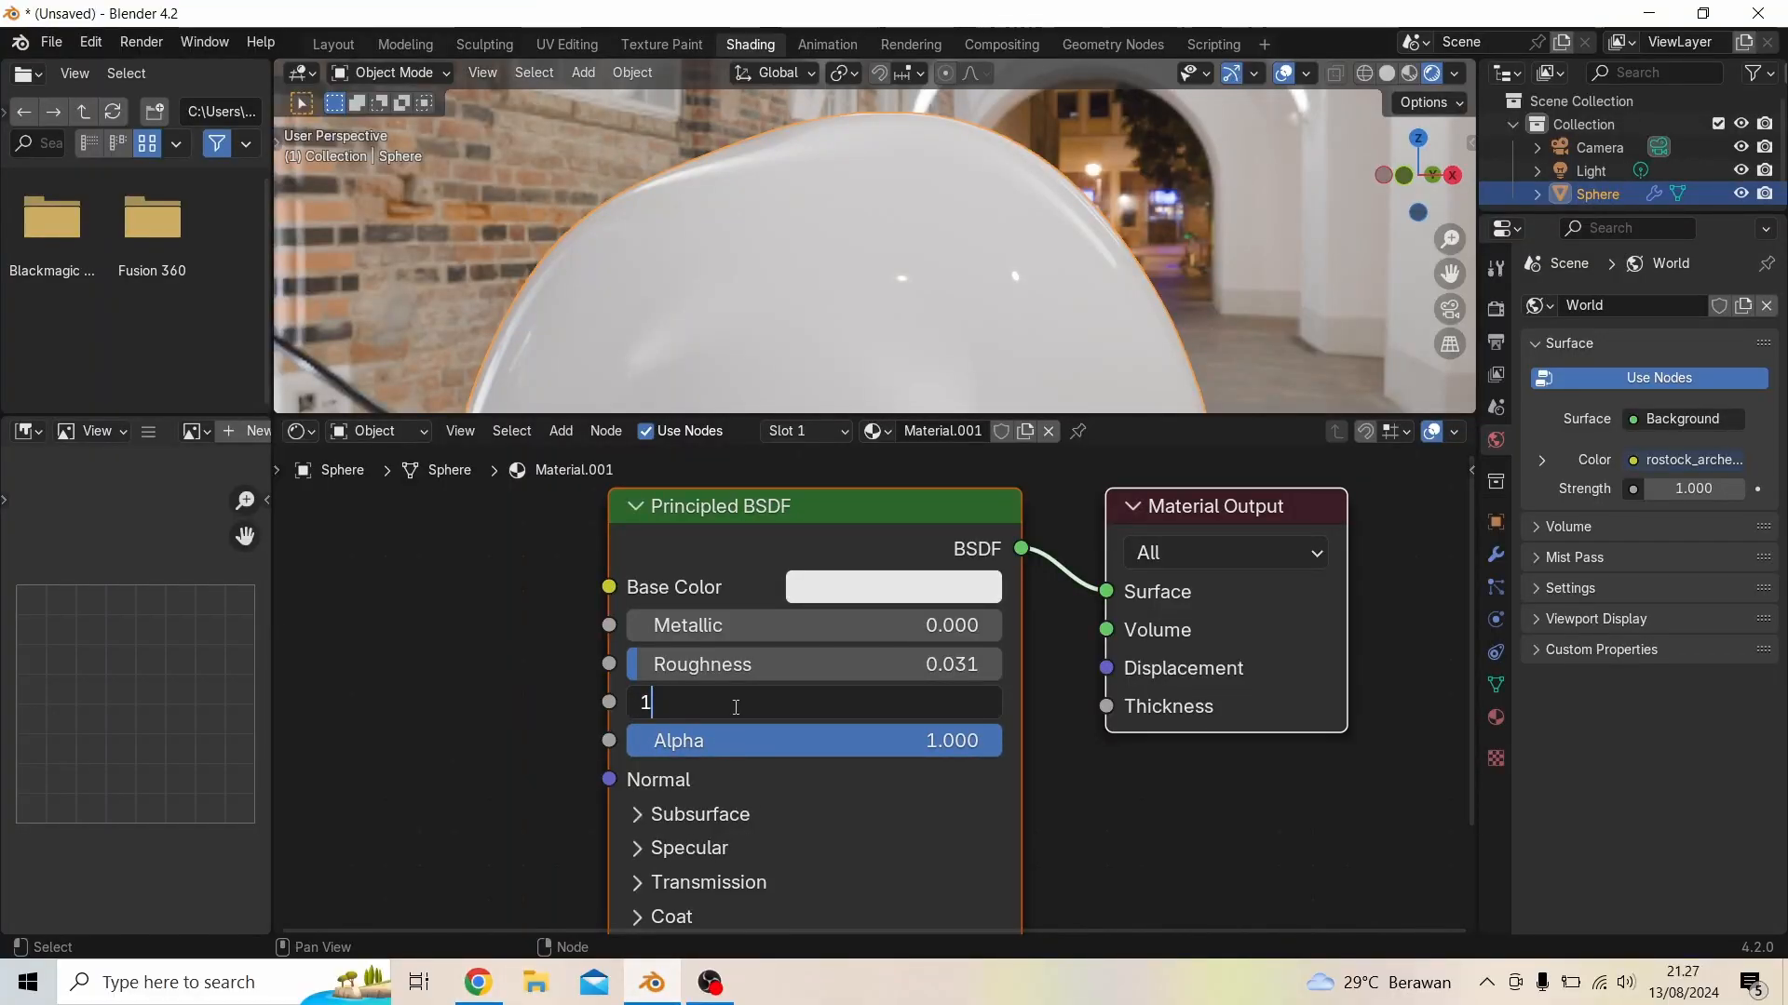
pyautogui.press('Return')
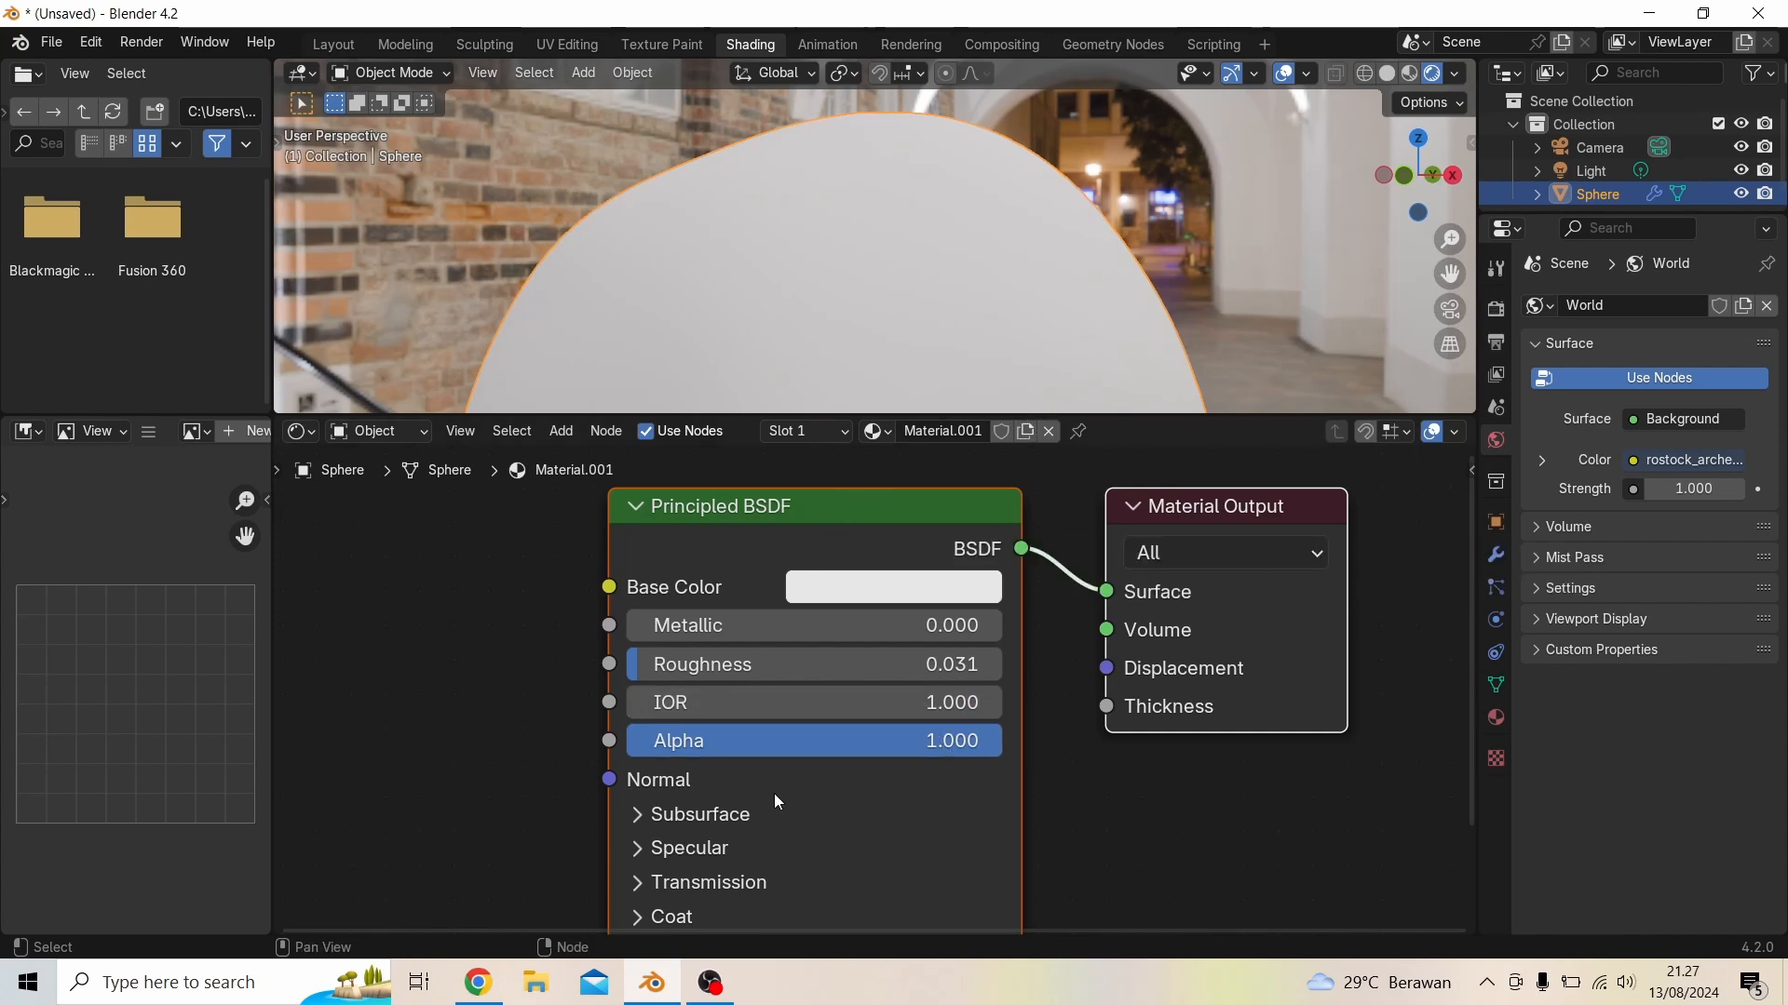
# Set the Principled BSDF's Transmission weight to 1.000 and check the transparent sphere in the viewport
pyautogui.moveTo(880, 769); pyautogui.dragTo(878, 612, button='middle')
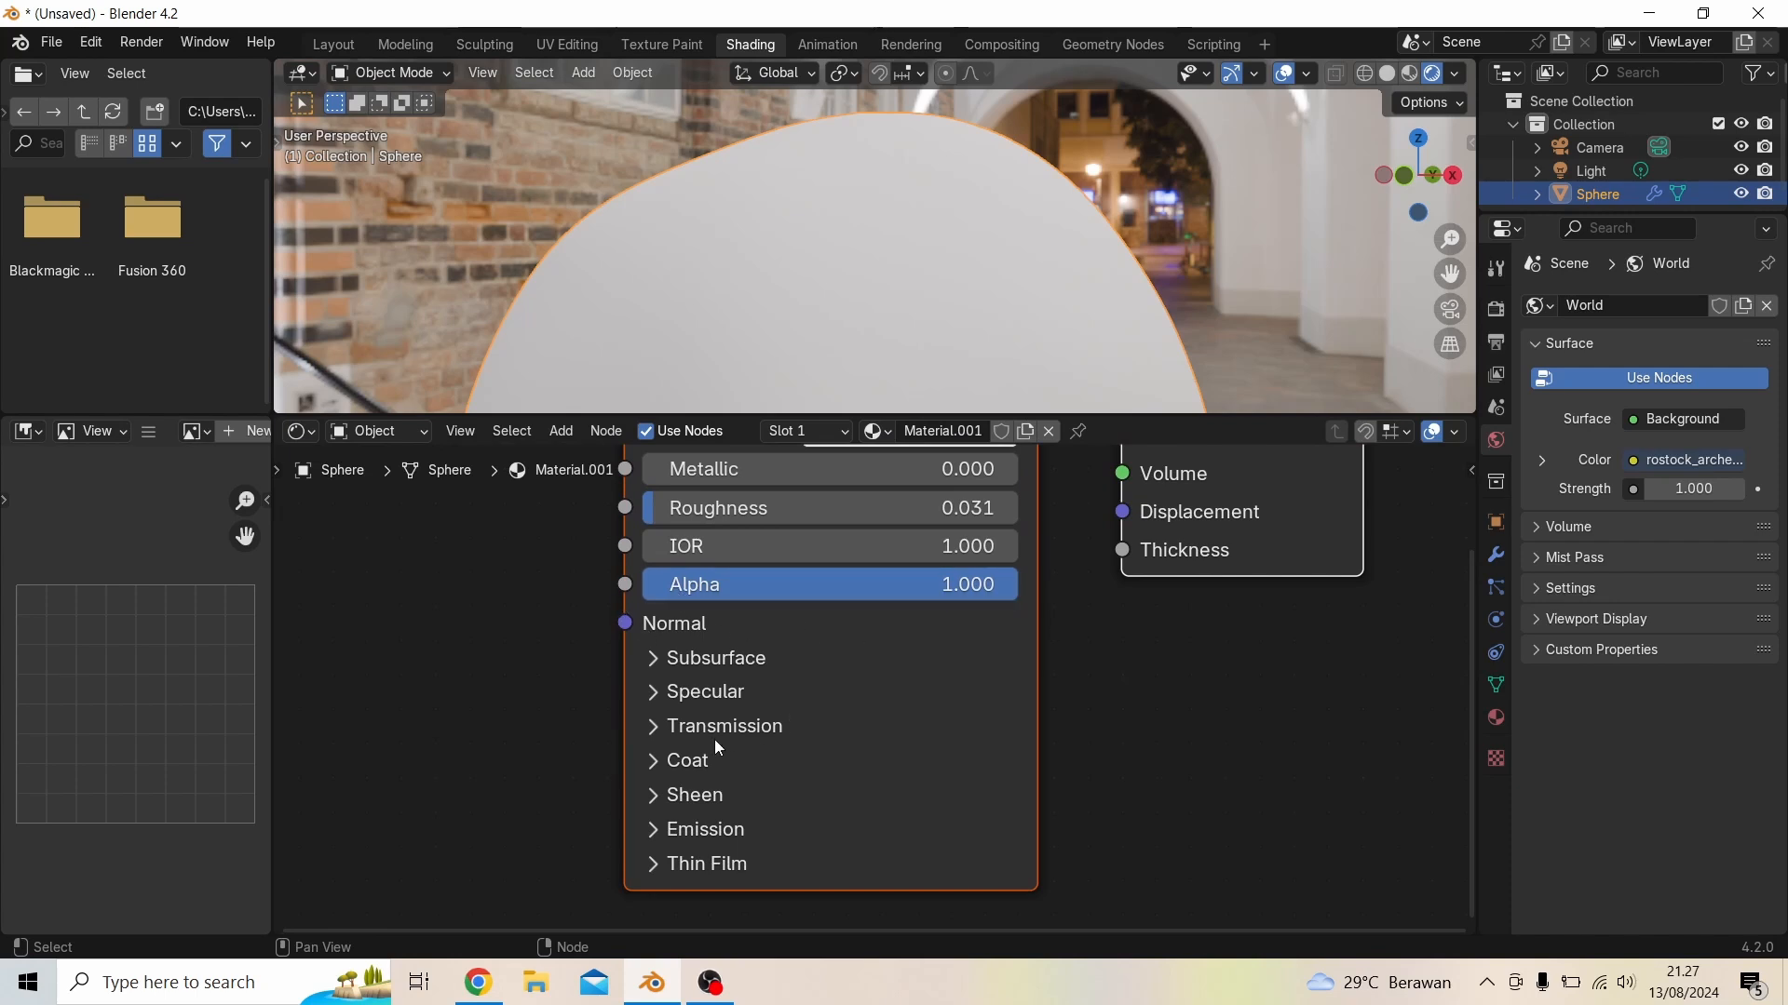
pyautogui.click(659, 729)
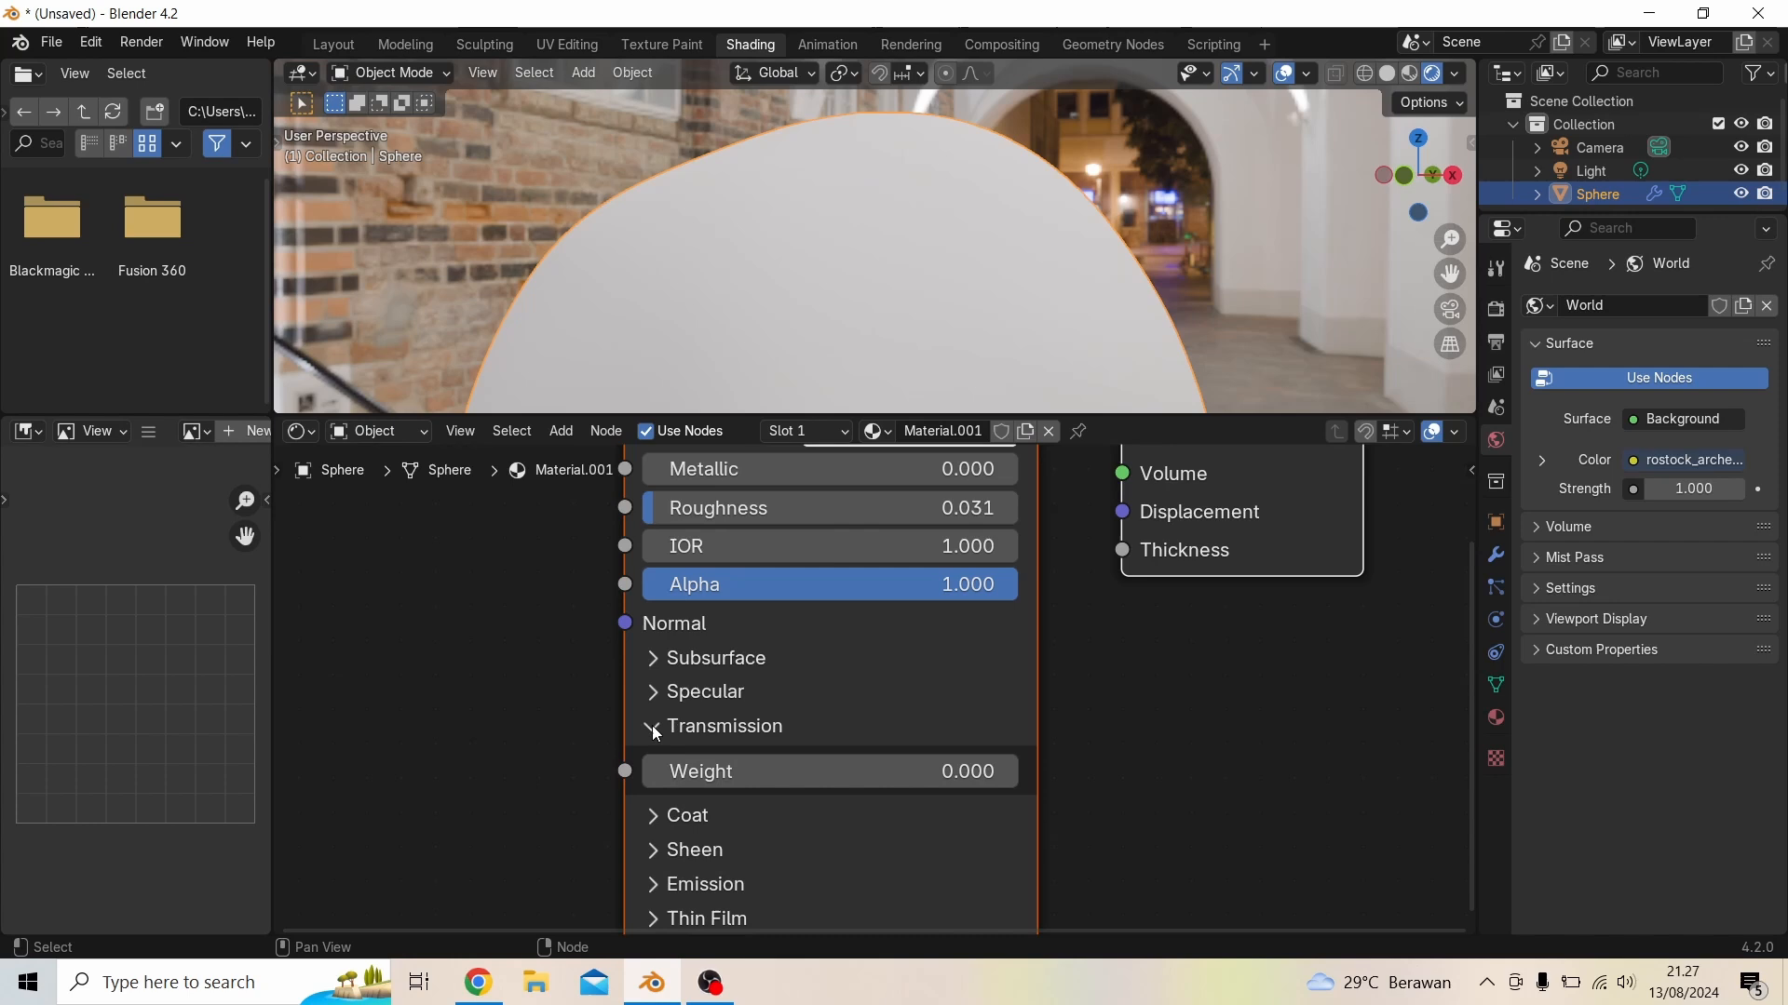
pyautogui.click(736, 780)
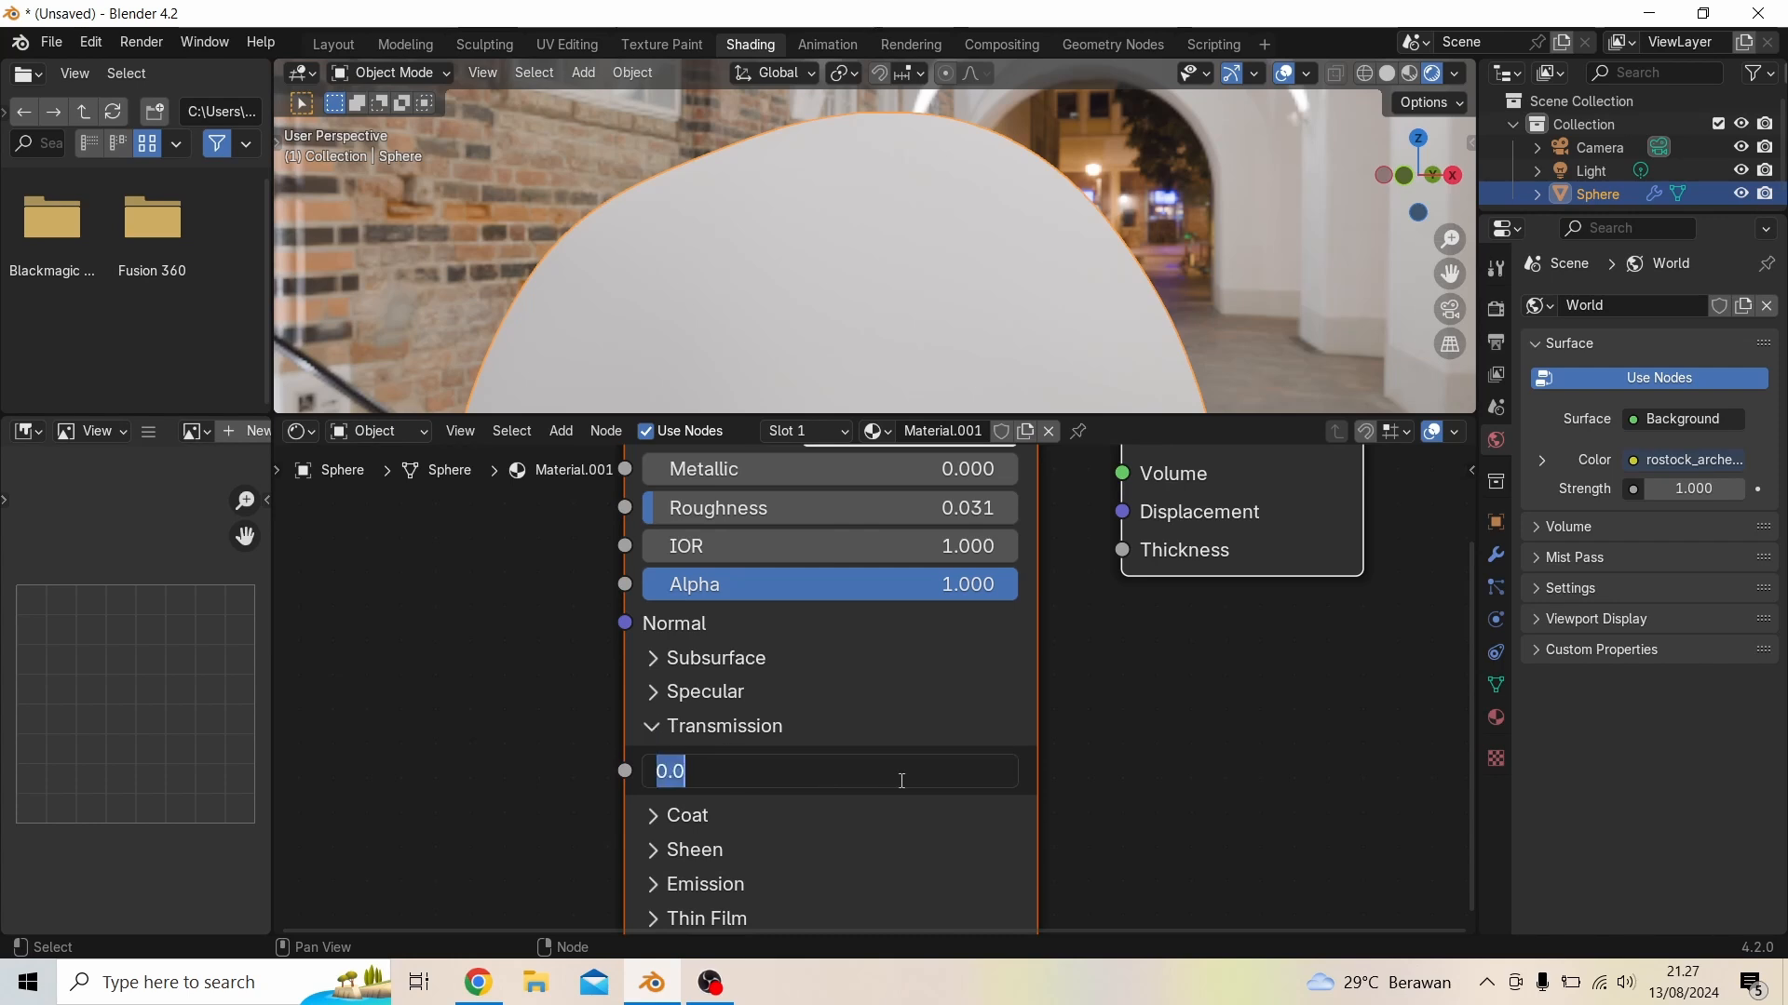
pyautogui.write('1')
pyautogui.press('Return')
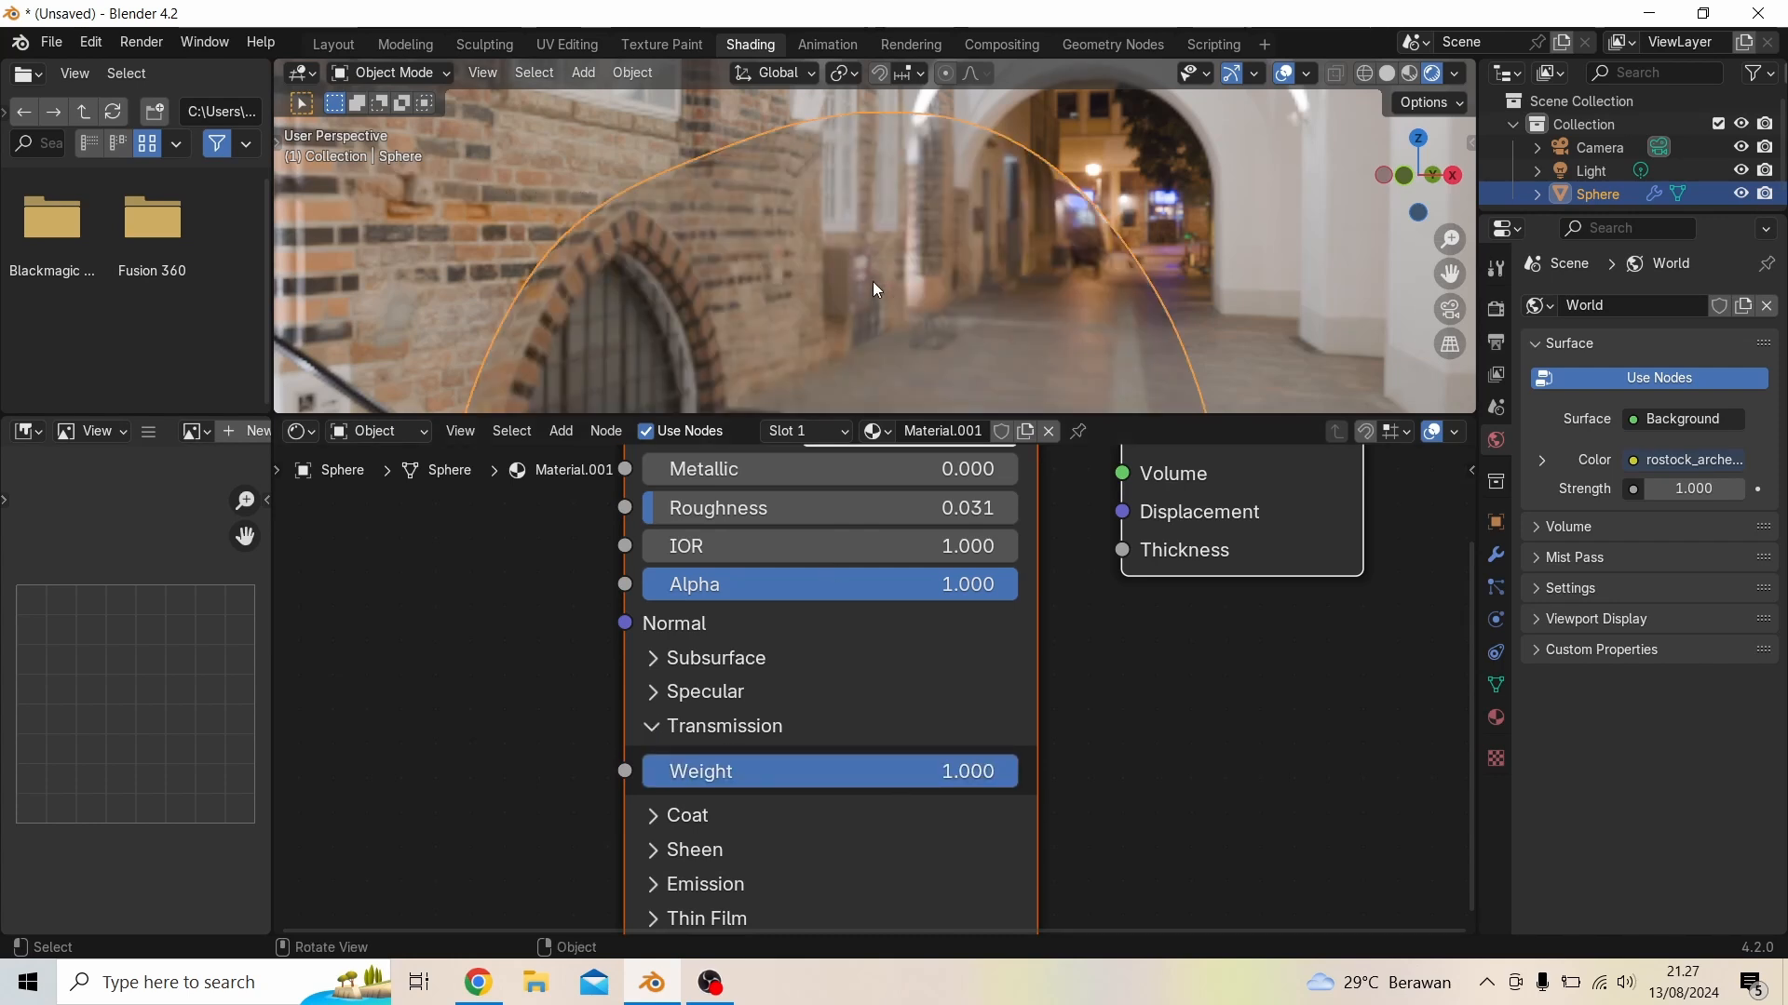
pyautogui.scroll(-3, 896, 278)
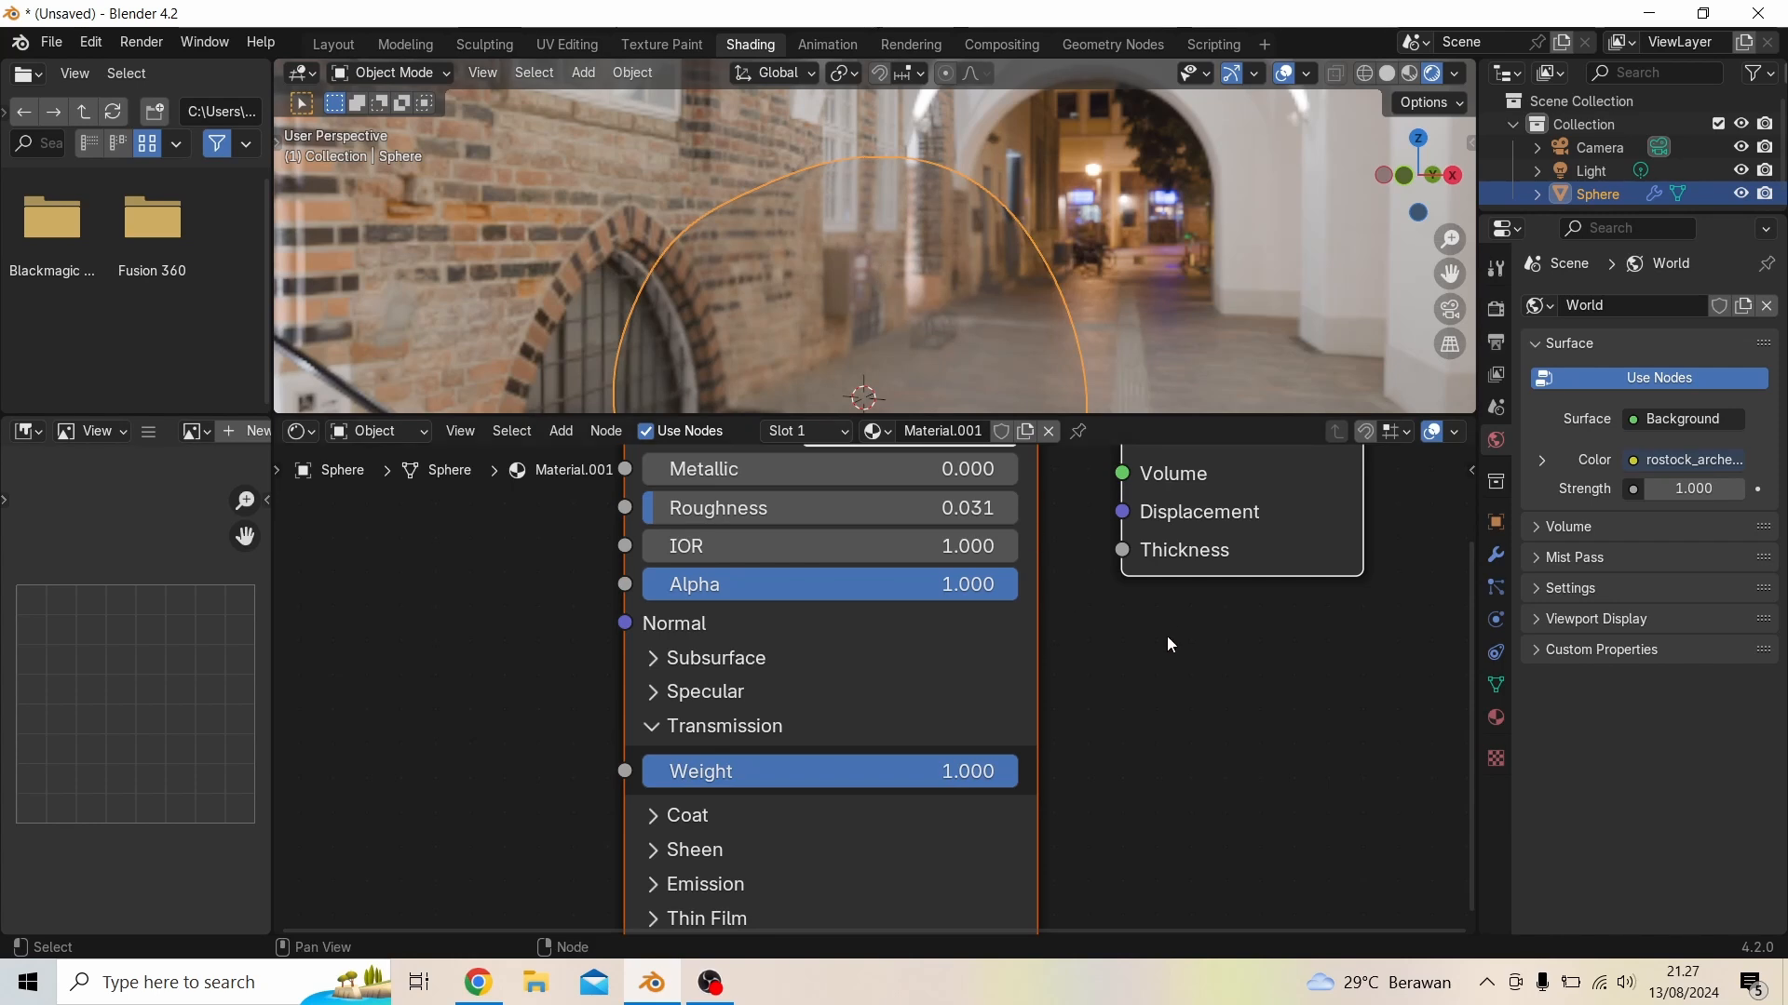
# Expand the Principled BSDF's Thin Film settings and raise the film thickness to about 219 nm
pyautogui.scroll(-1, 1166, 635)
pyautogui.moveTo(1155, 765); pyautogui.dragTo(1203, 675, button='middle')
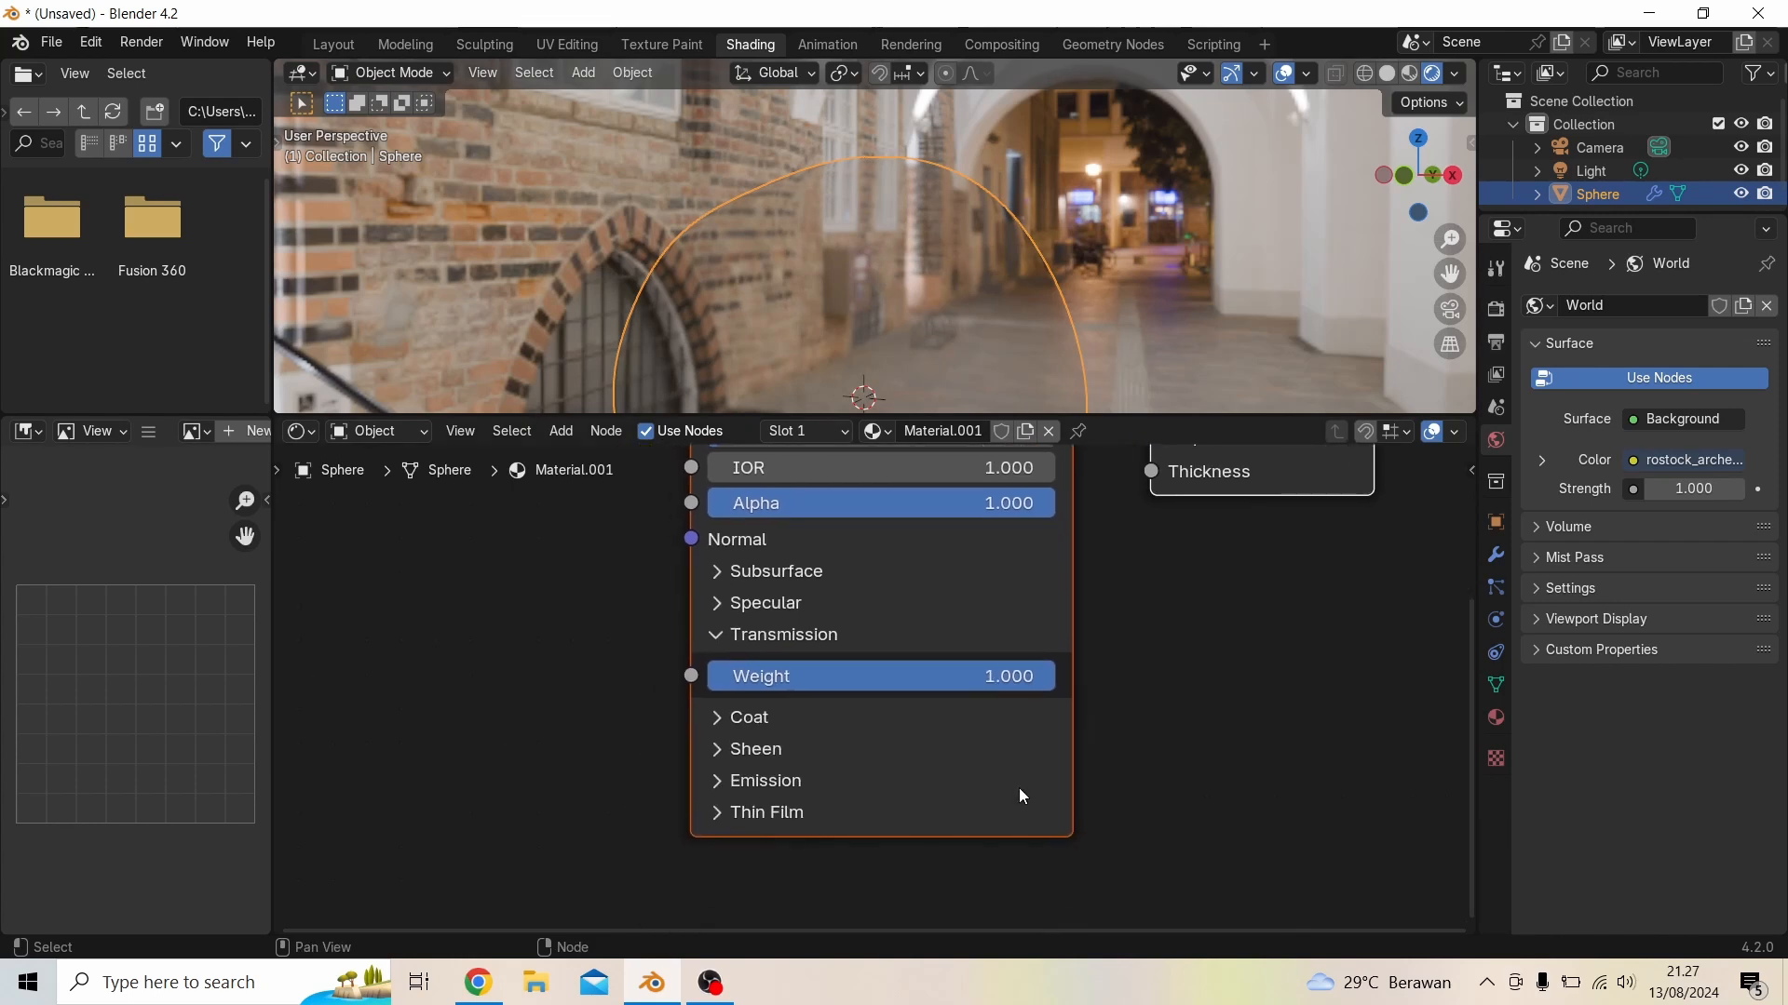
pyautogui.click(717, 815)
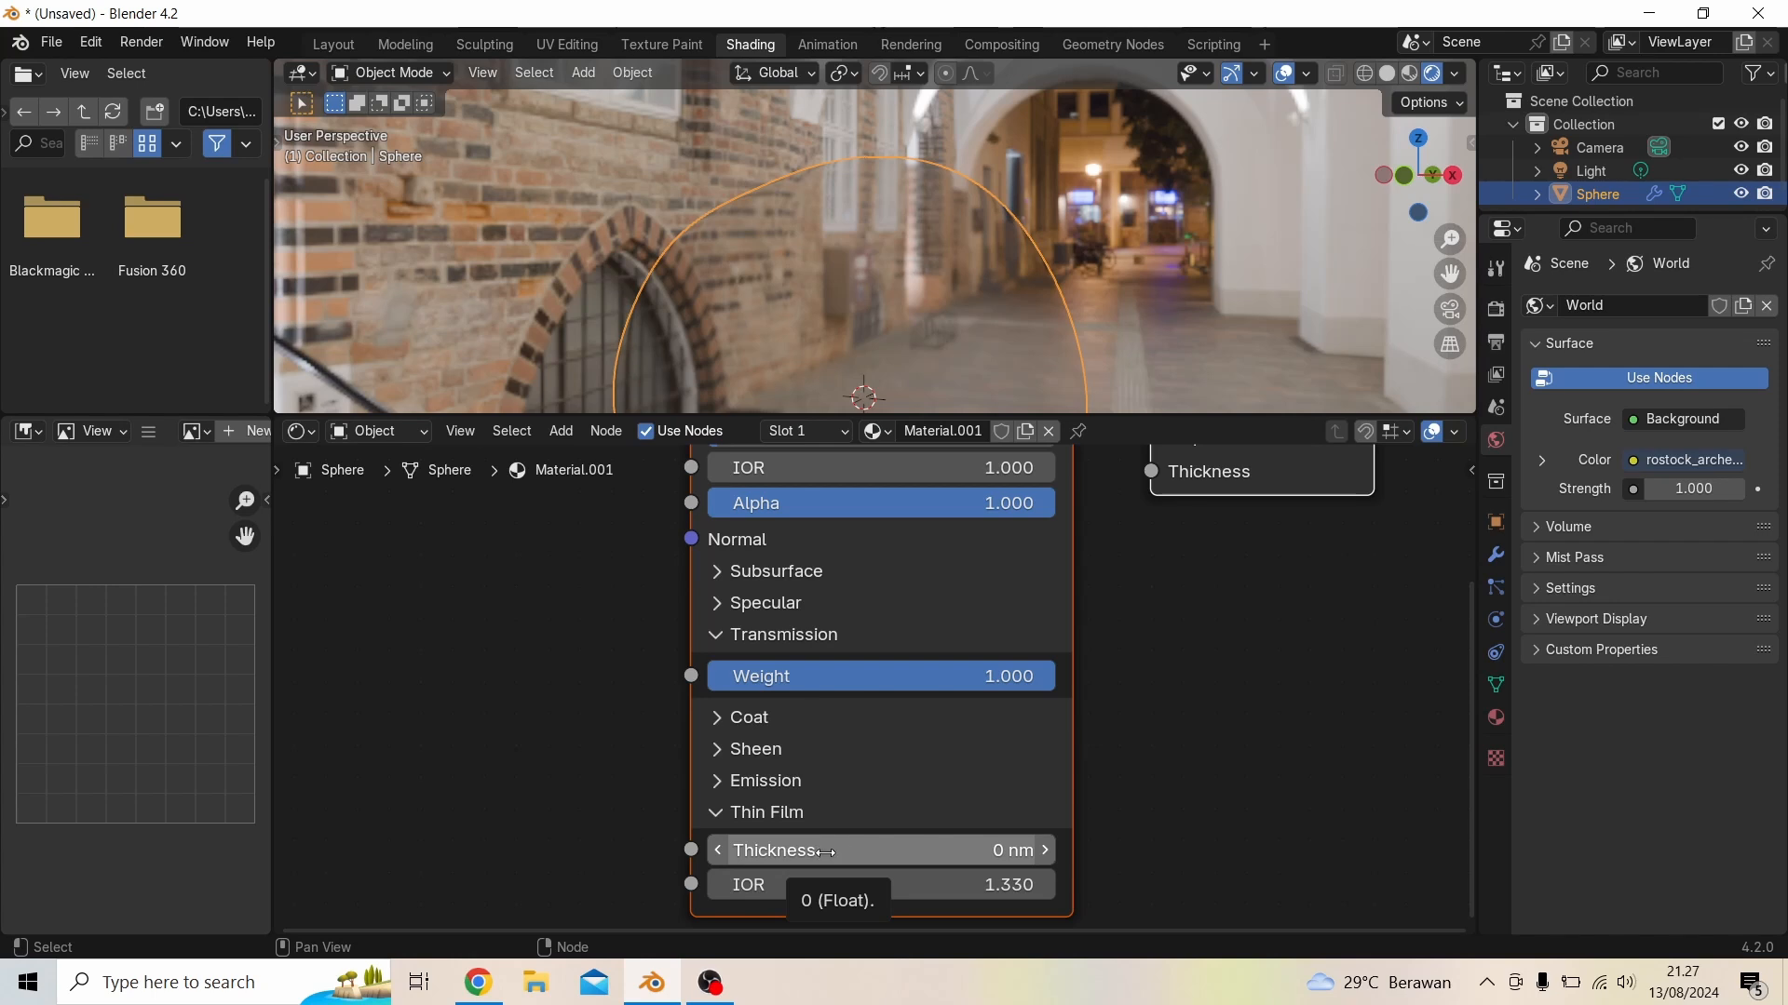
pyautogui.moveTo(825, 853); pyautogui.dragTo(866, 853)
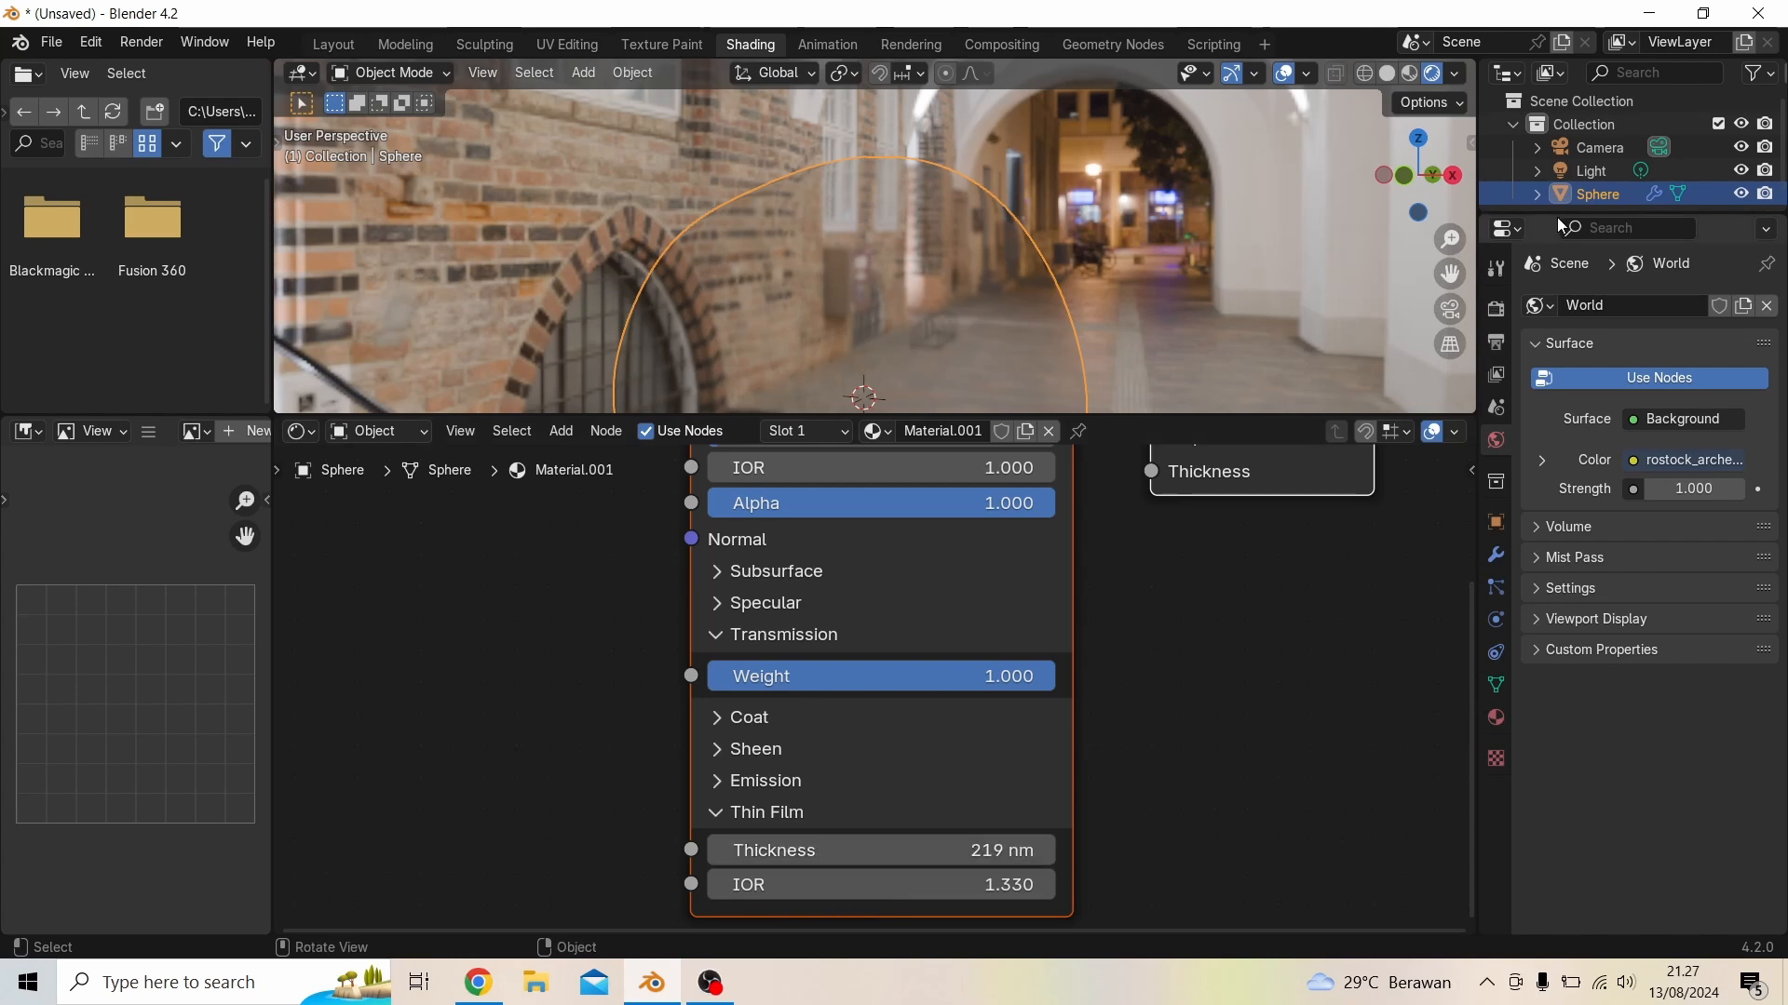
# Raise the thin film thickness to about 275 nm and switch the scene's render engine to Cycles
pyautogui.moveTo(978, 851); pyautogui.dragTo(977, 851)
pyautogui.moveTo(963, 239); pyautogui.dragTo(1036, 242, button='middle')
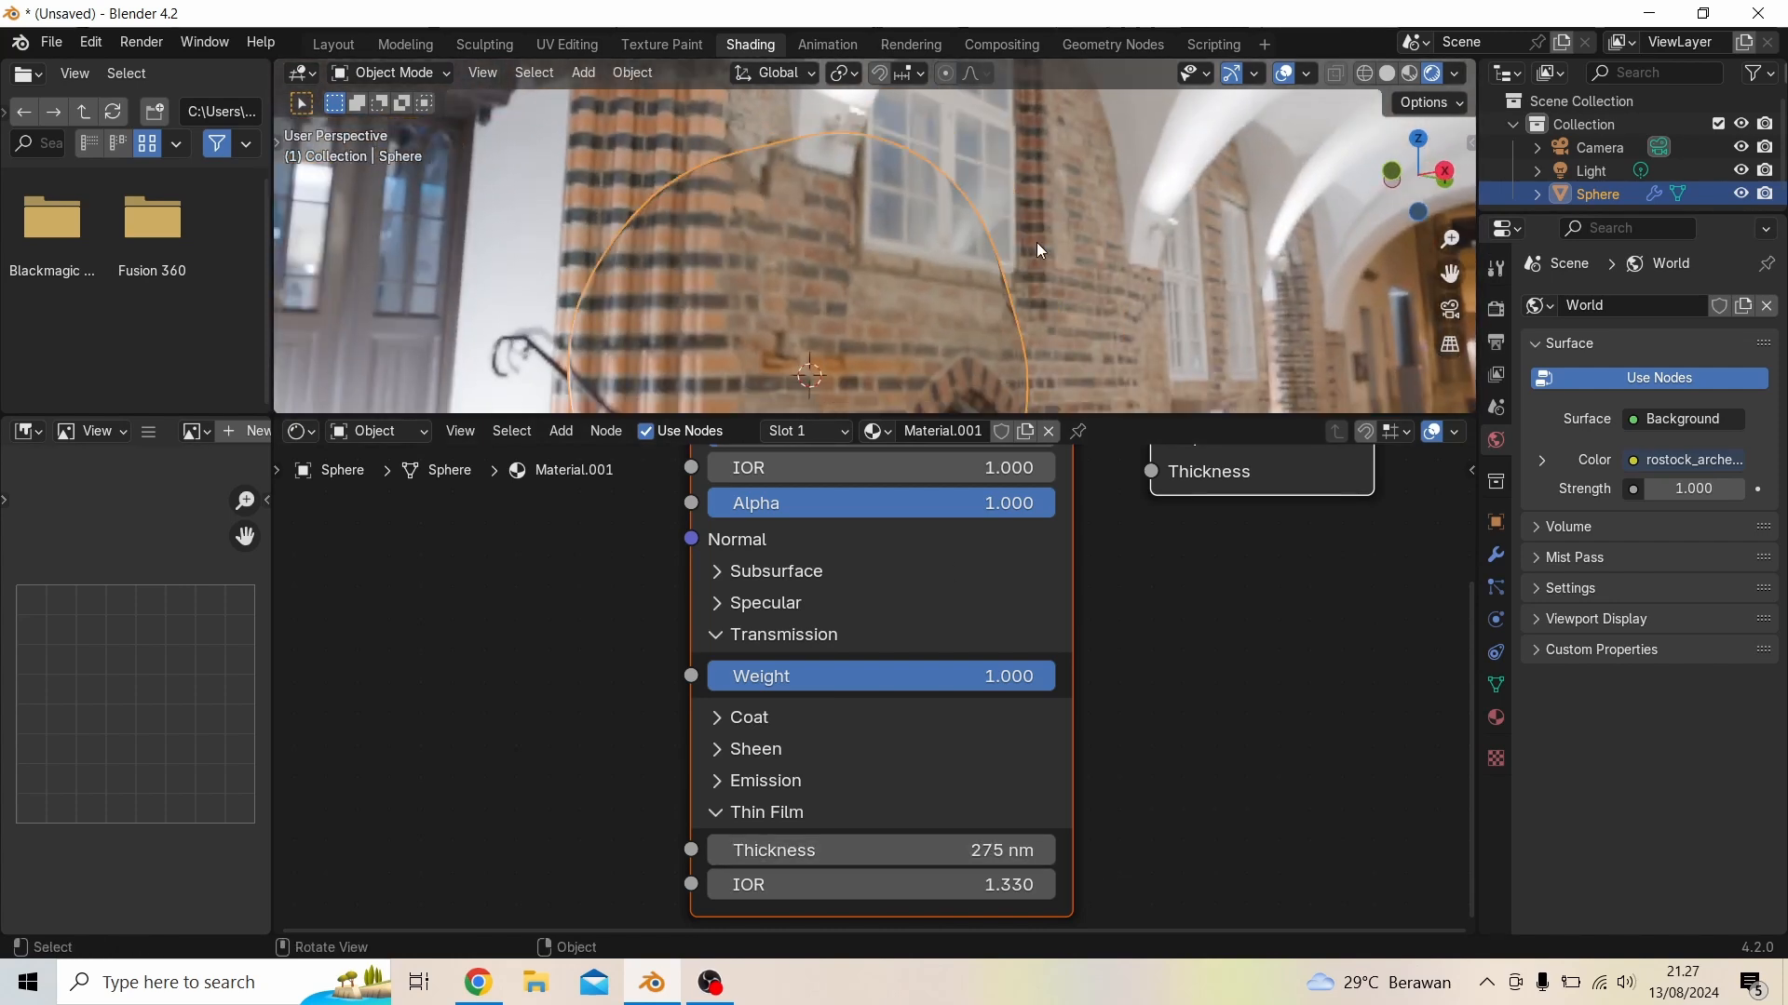
pyautogui.click(1497, 341)
pyautogui.click(1497, 312)
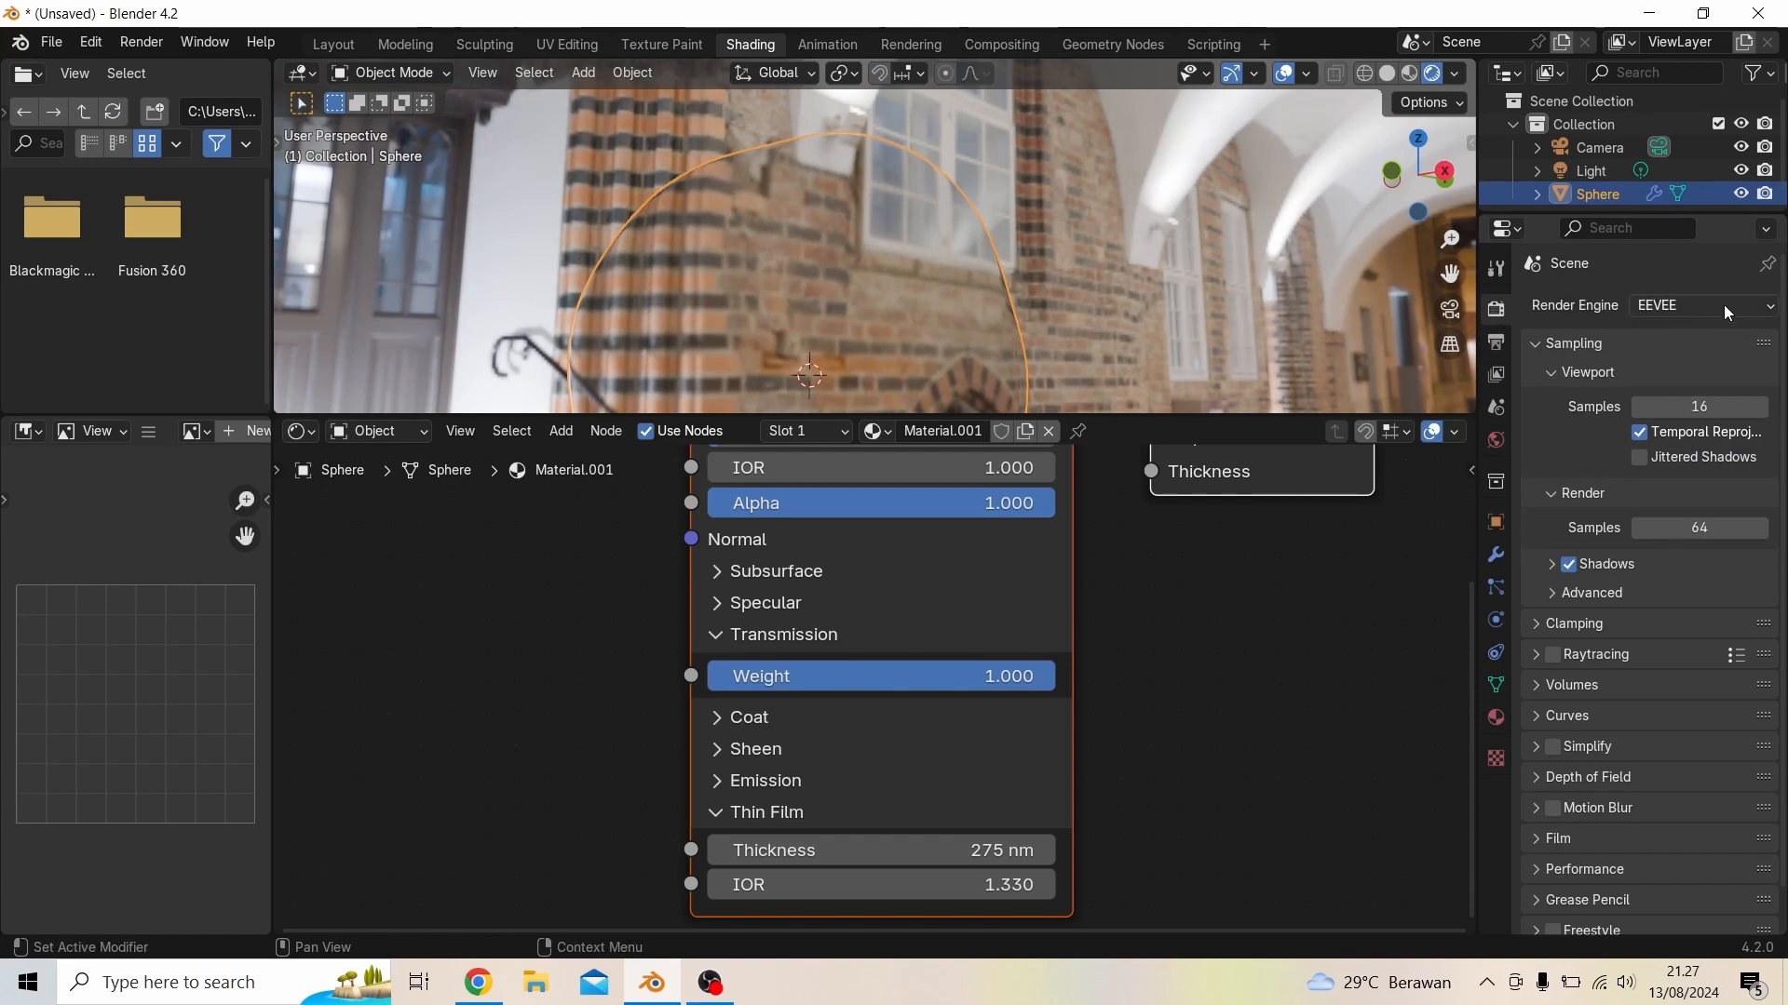
pyautogui.click(1653, 308)
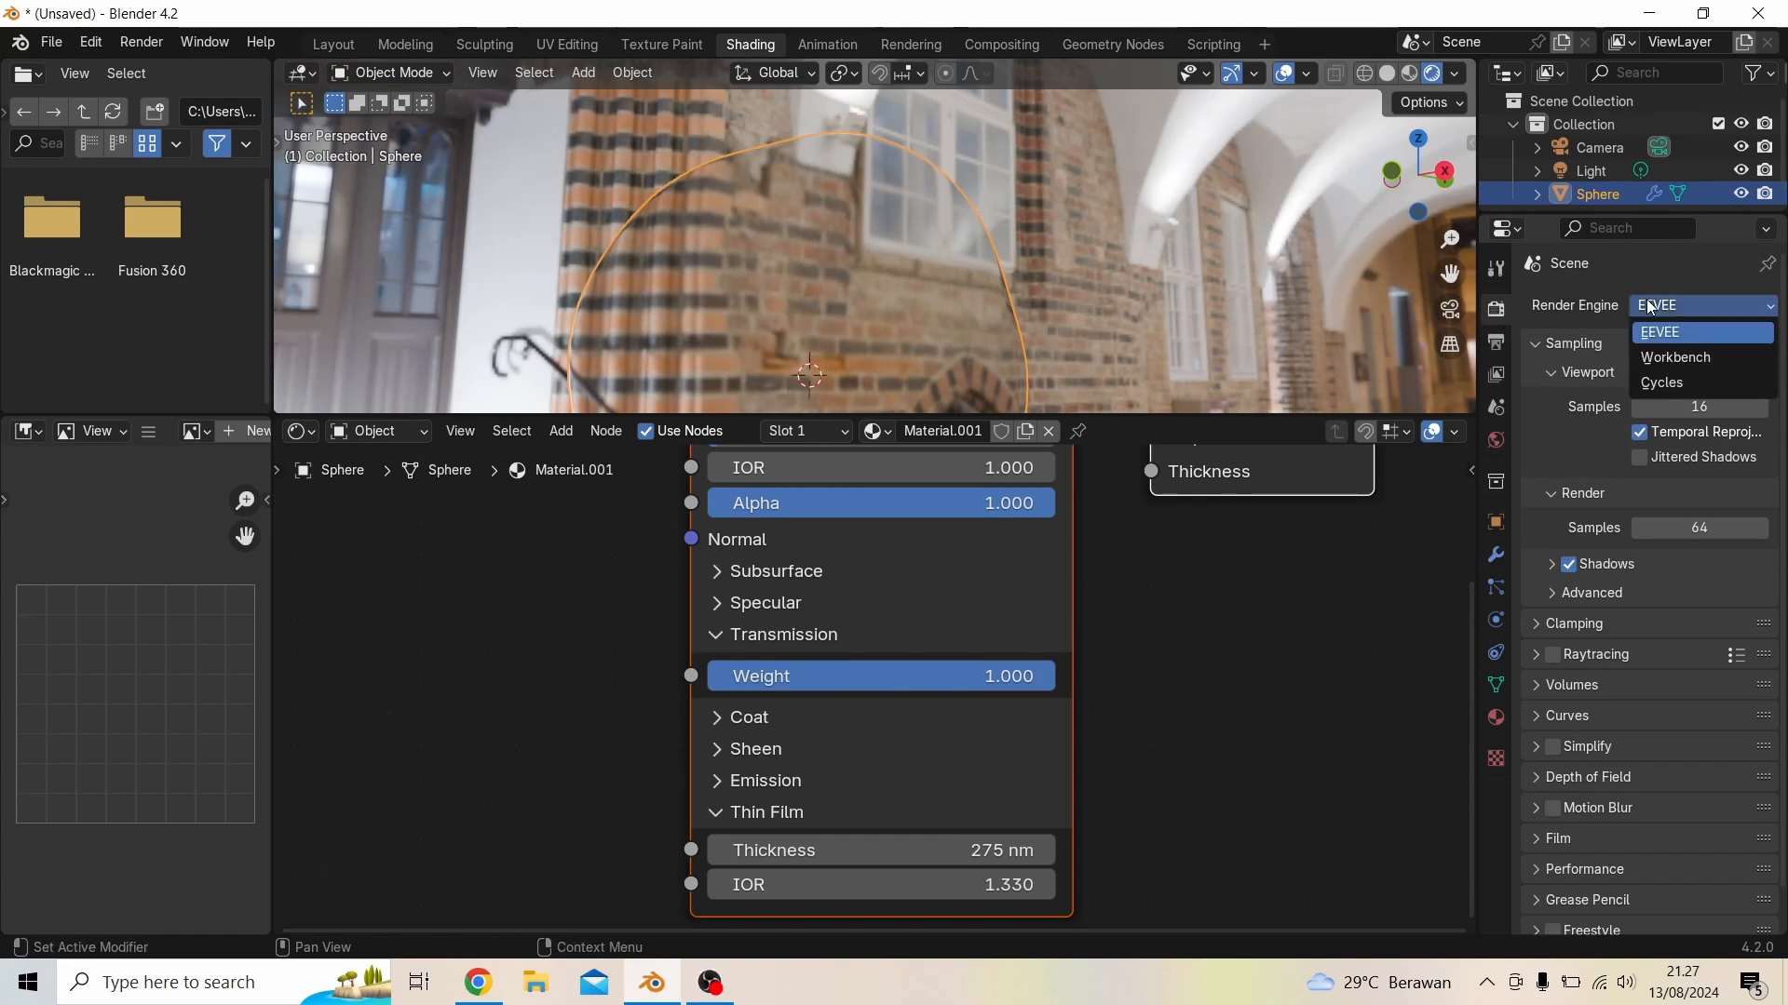
pyautogui.click(1667, 385)
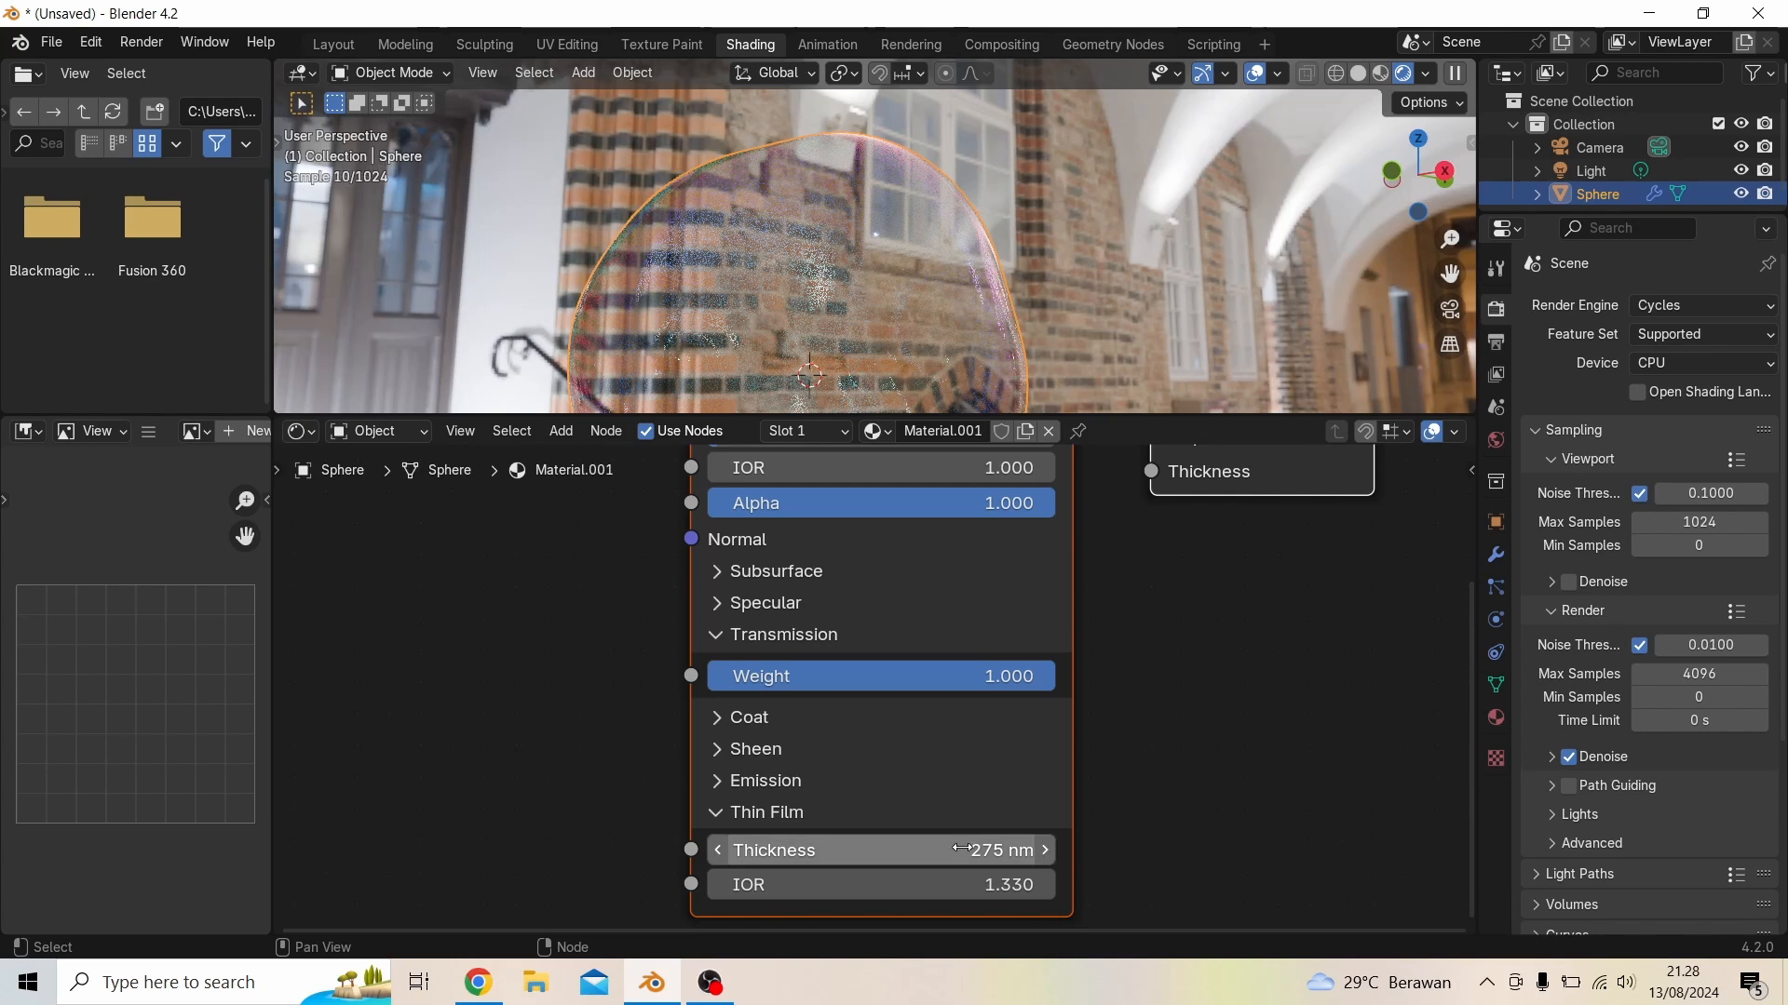
# Lower the thin film thickness to about 220 nm, set it to 0 nm, and inspect the sphere in the viewport
pyautogui.moveTo(961, 849); pyautogui.dragTo(910, 850)
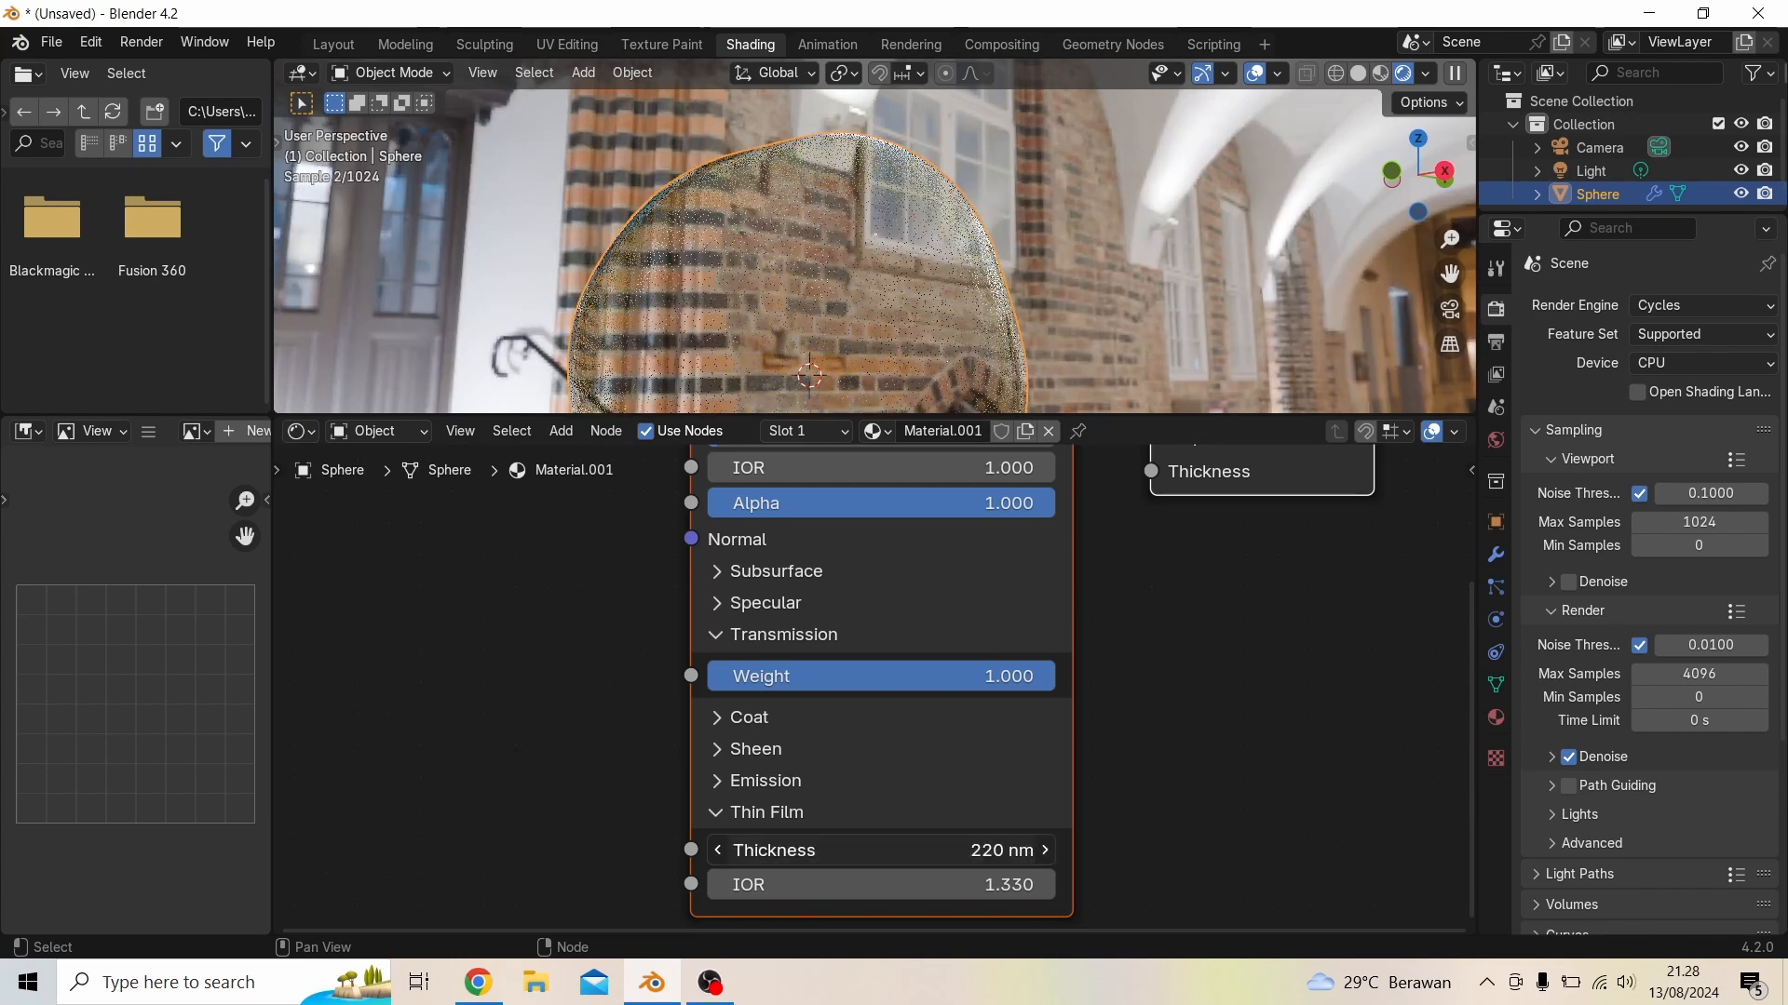
pyautogui.click(983, 847)
pyautogui.write('0')
pyautogui.press('Return')
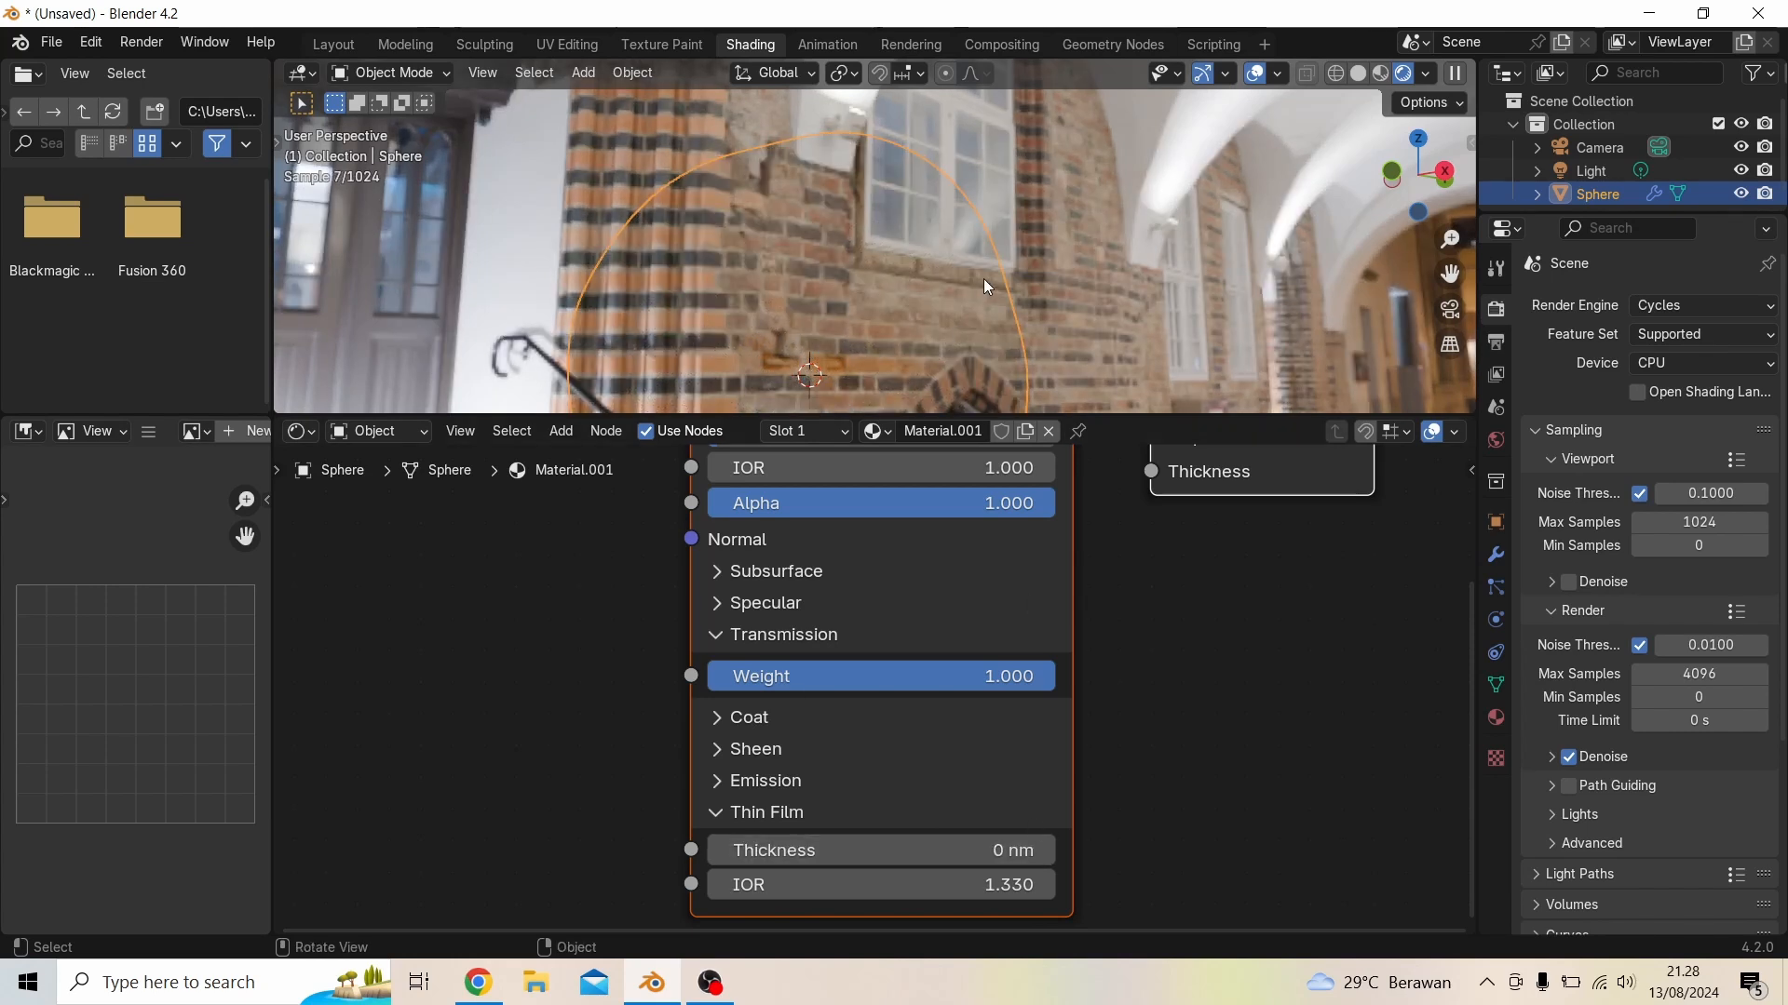
pyautogui.moveTo(926, 281); pyautogui.dragTo(1003, 348, button='middle')
pyautogui.moveTo(1025, 222); pyautogui.dragTo(1028, 238, button='middle')
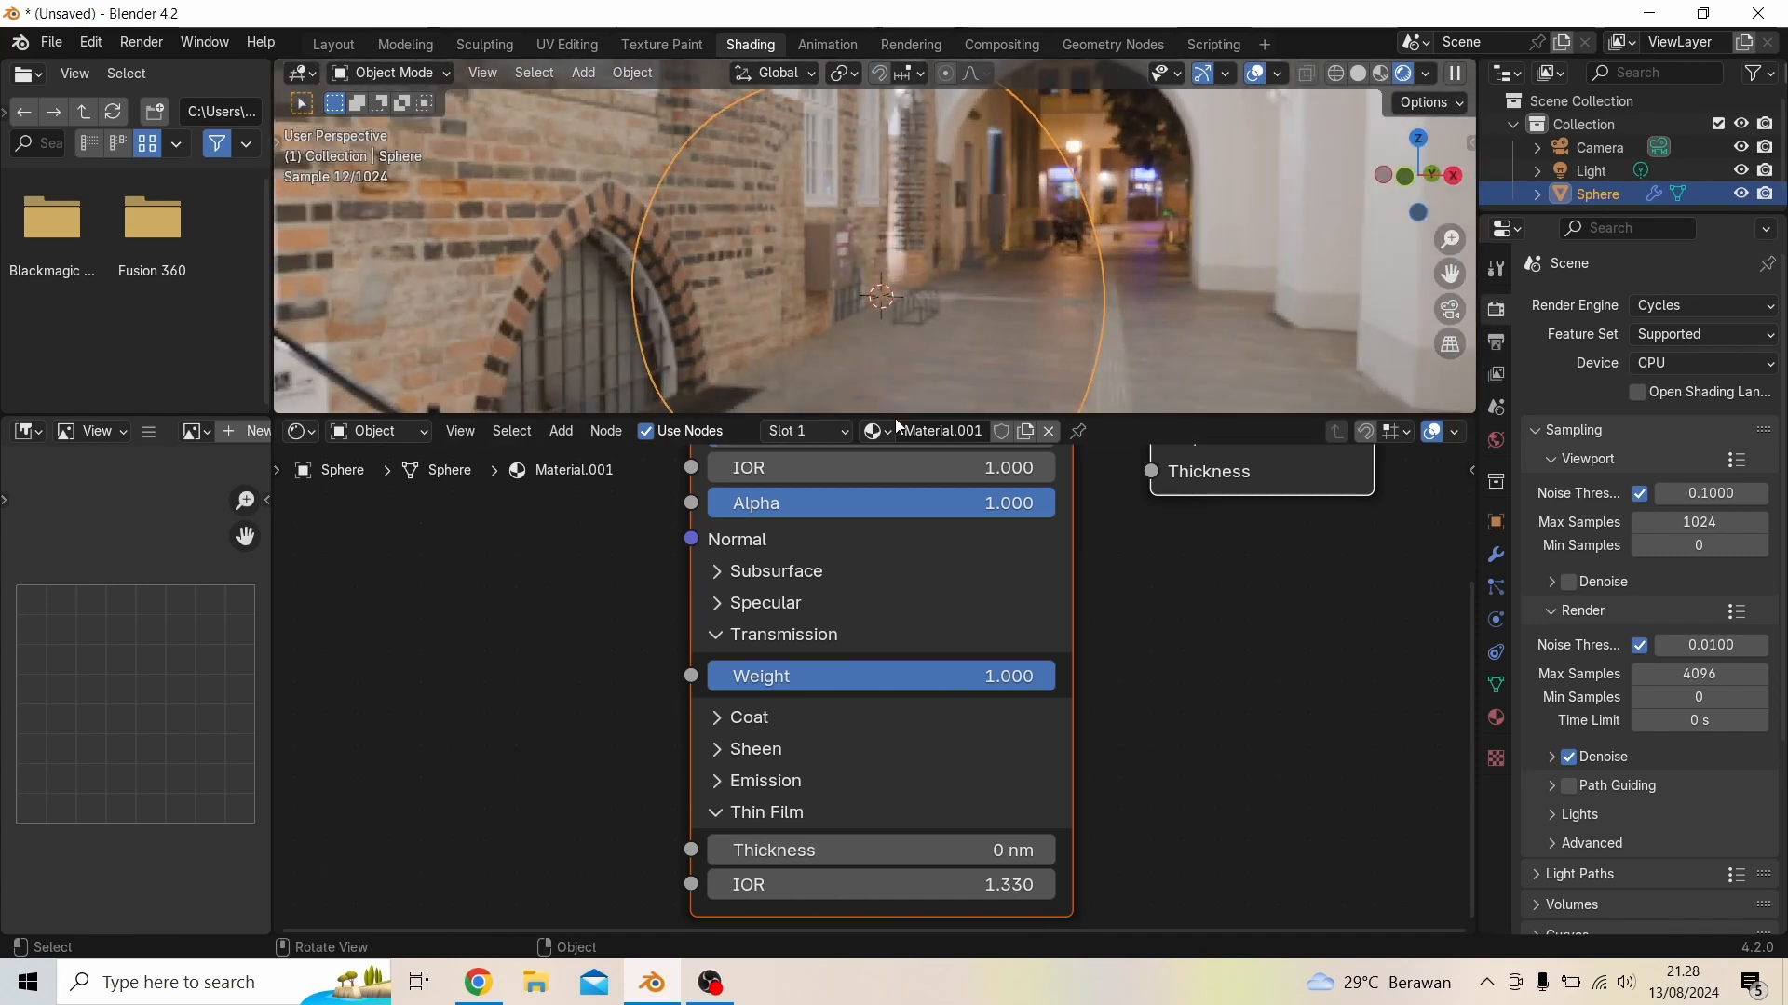
# Enlarge the 3D viewport above the node editor and gradually raise the thin film thickness to about 245 nm
pyautogui.moveTo(896, 417); pyautogui.dragTo(907, 588)
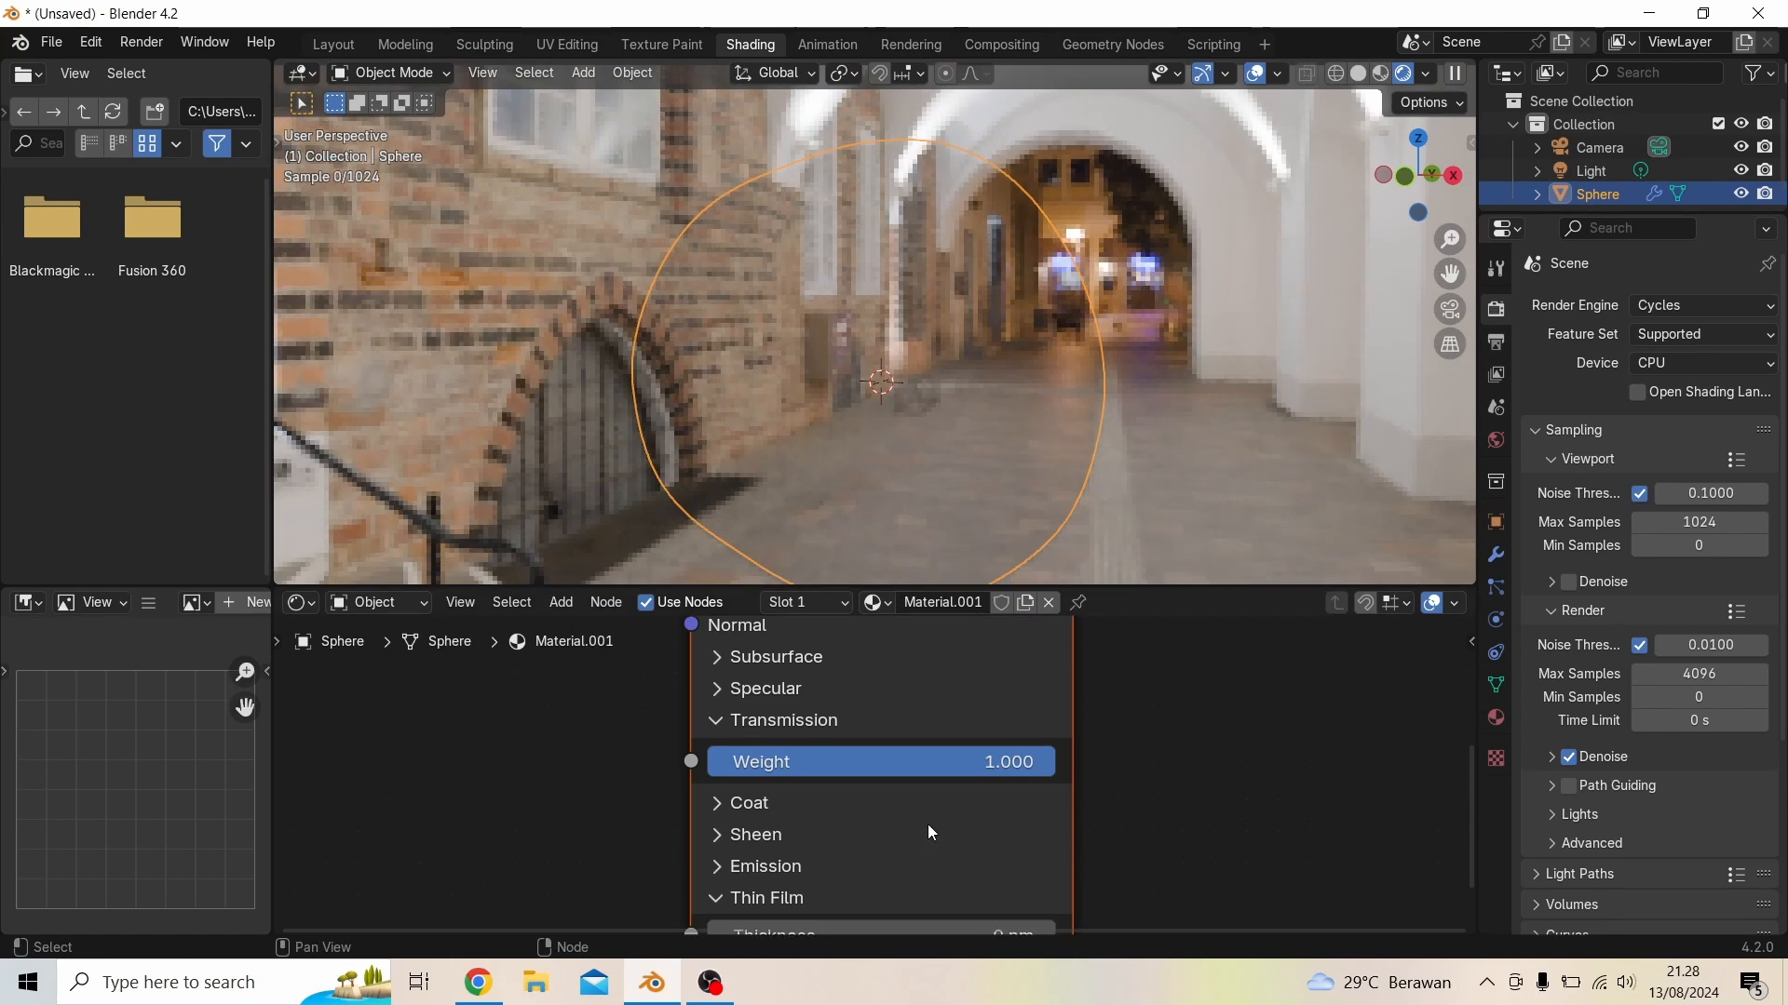
pyautogui.moveTo(1068, 864); pyautogui.dragTo(1066, 657, button='middle')
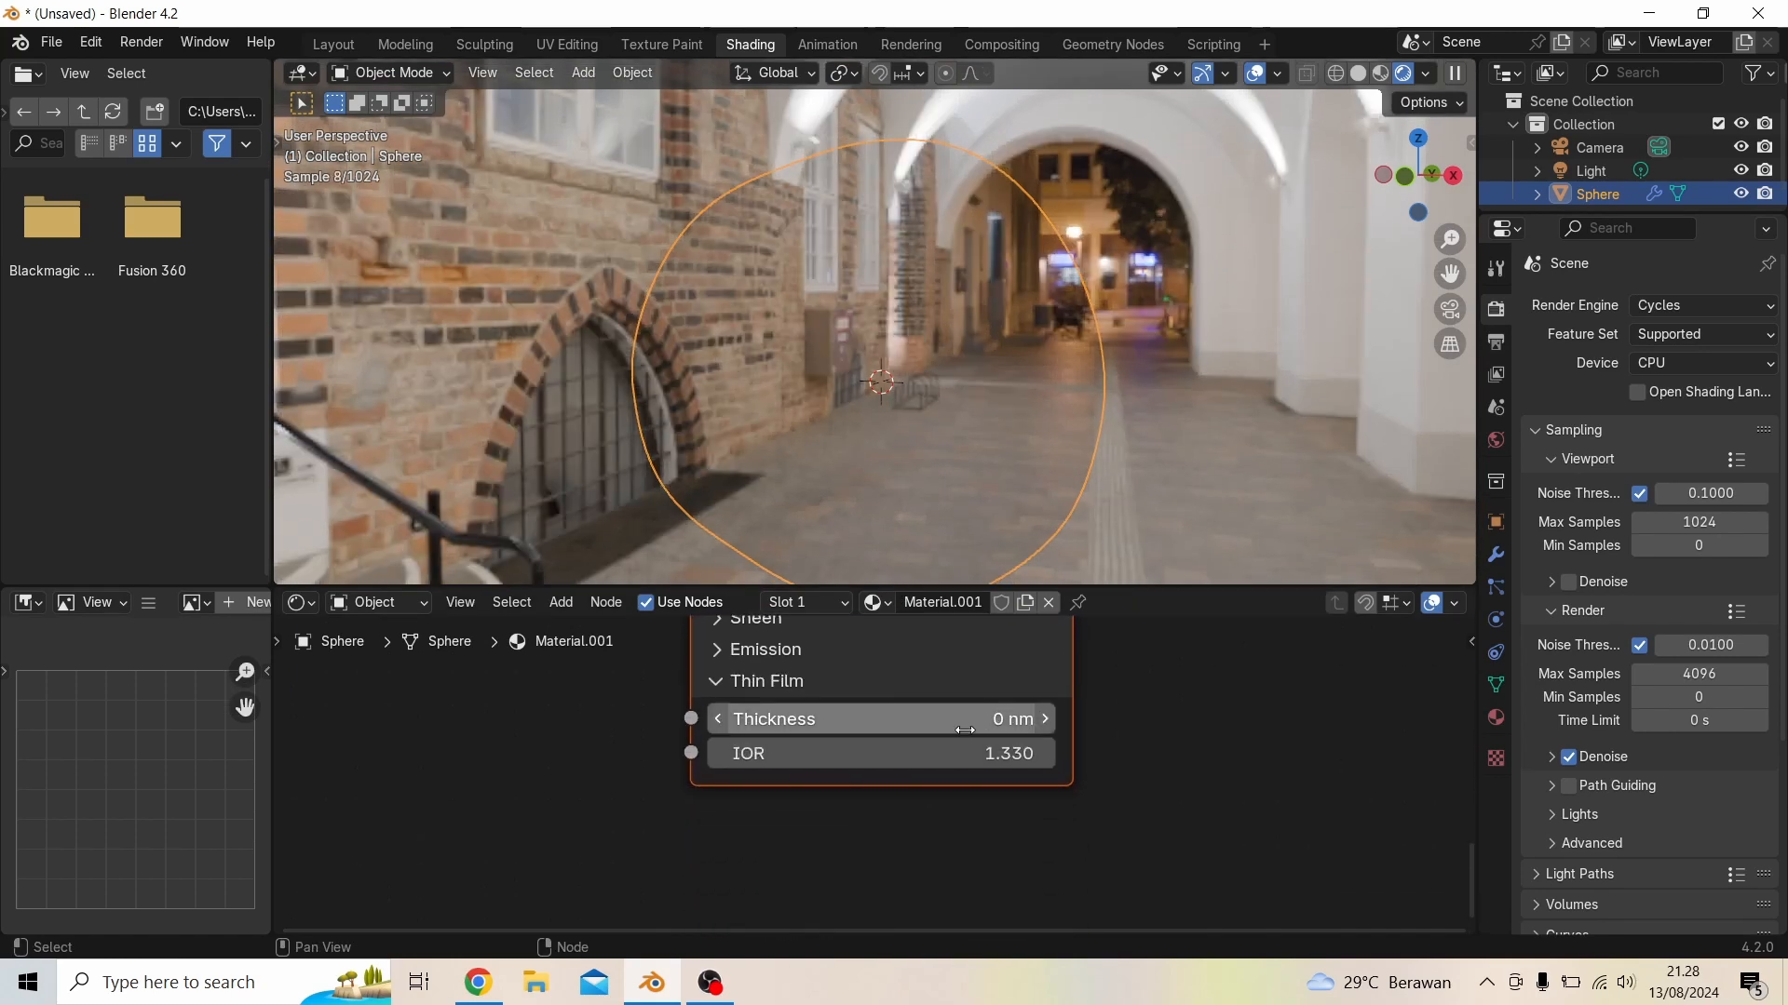
pyautogui.moveTo(965, 730); pyautogui.dragTo(1015, 730)
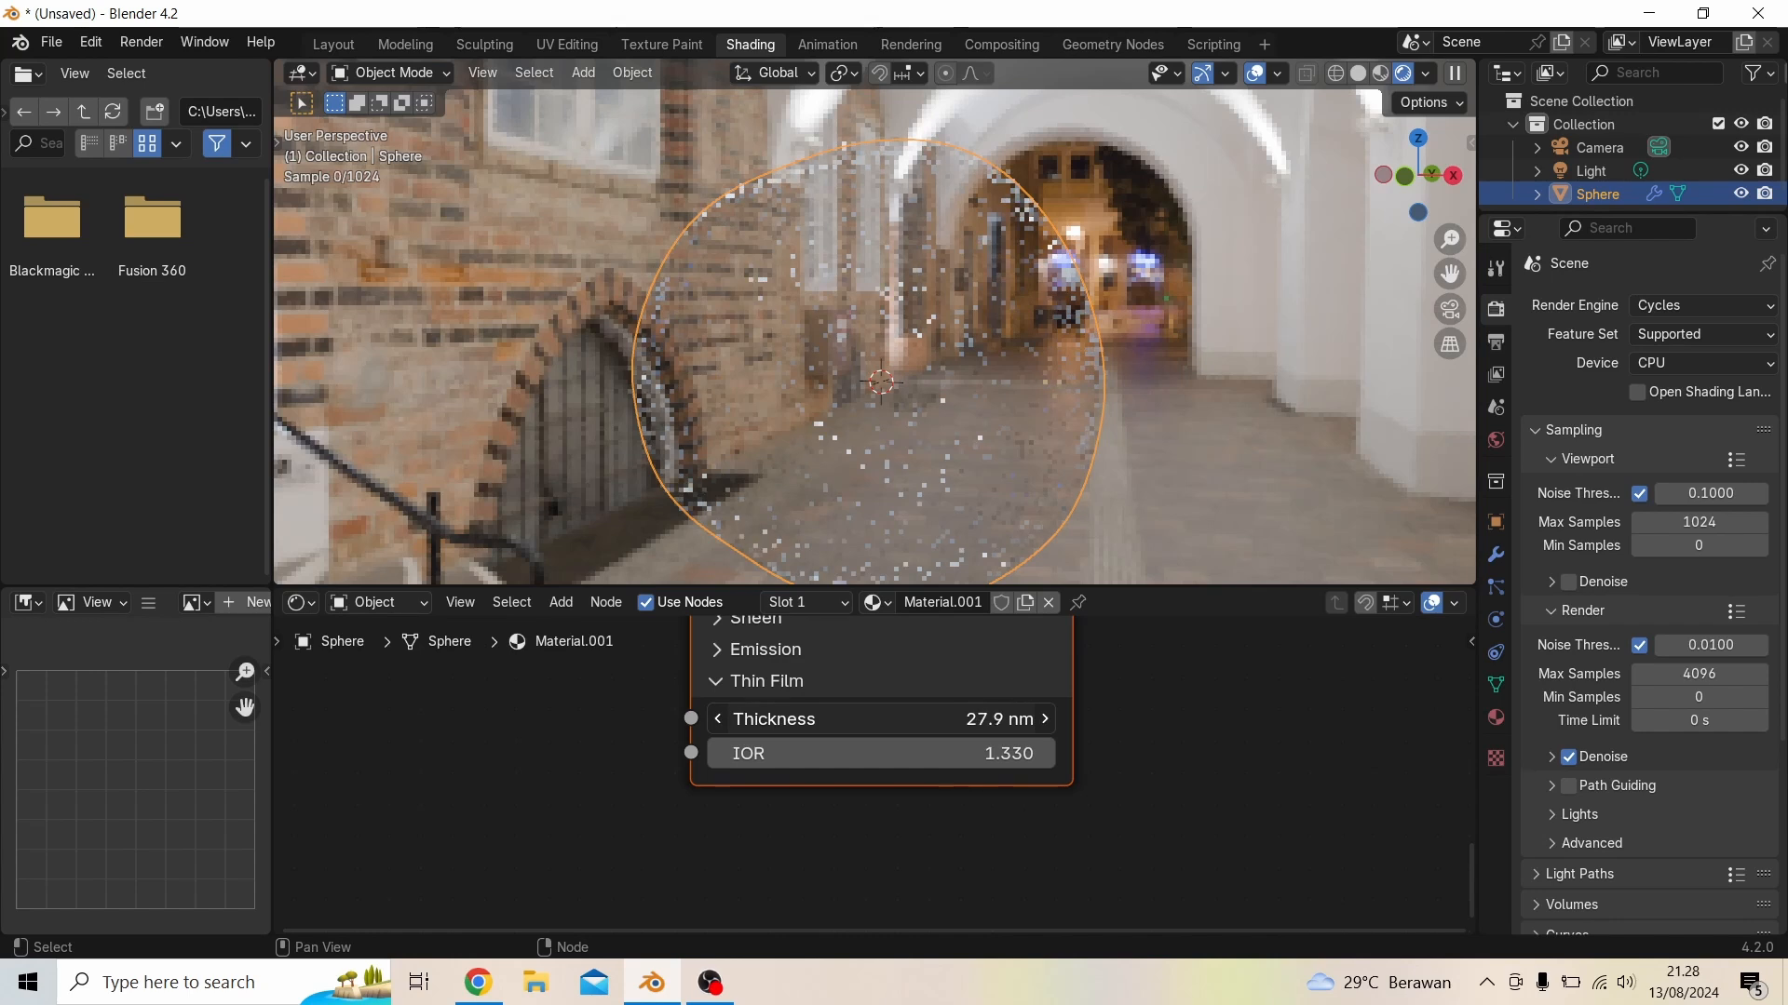
pyautogui.moveTo(1015, 730); pyautogui.dragTo(1029, 730)
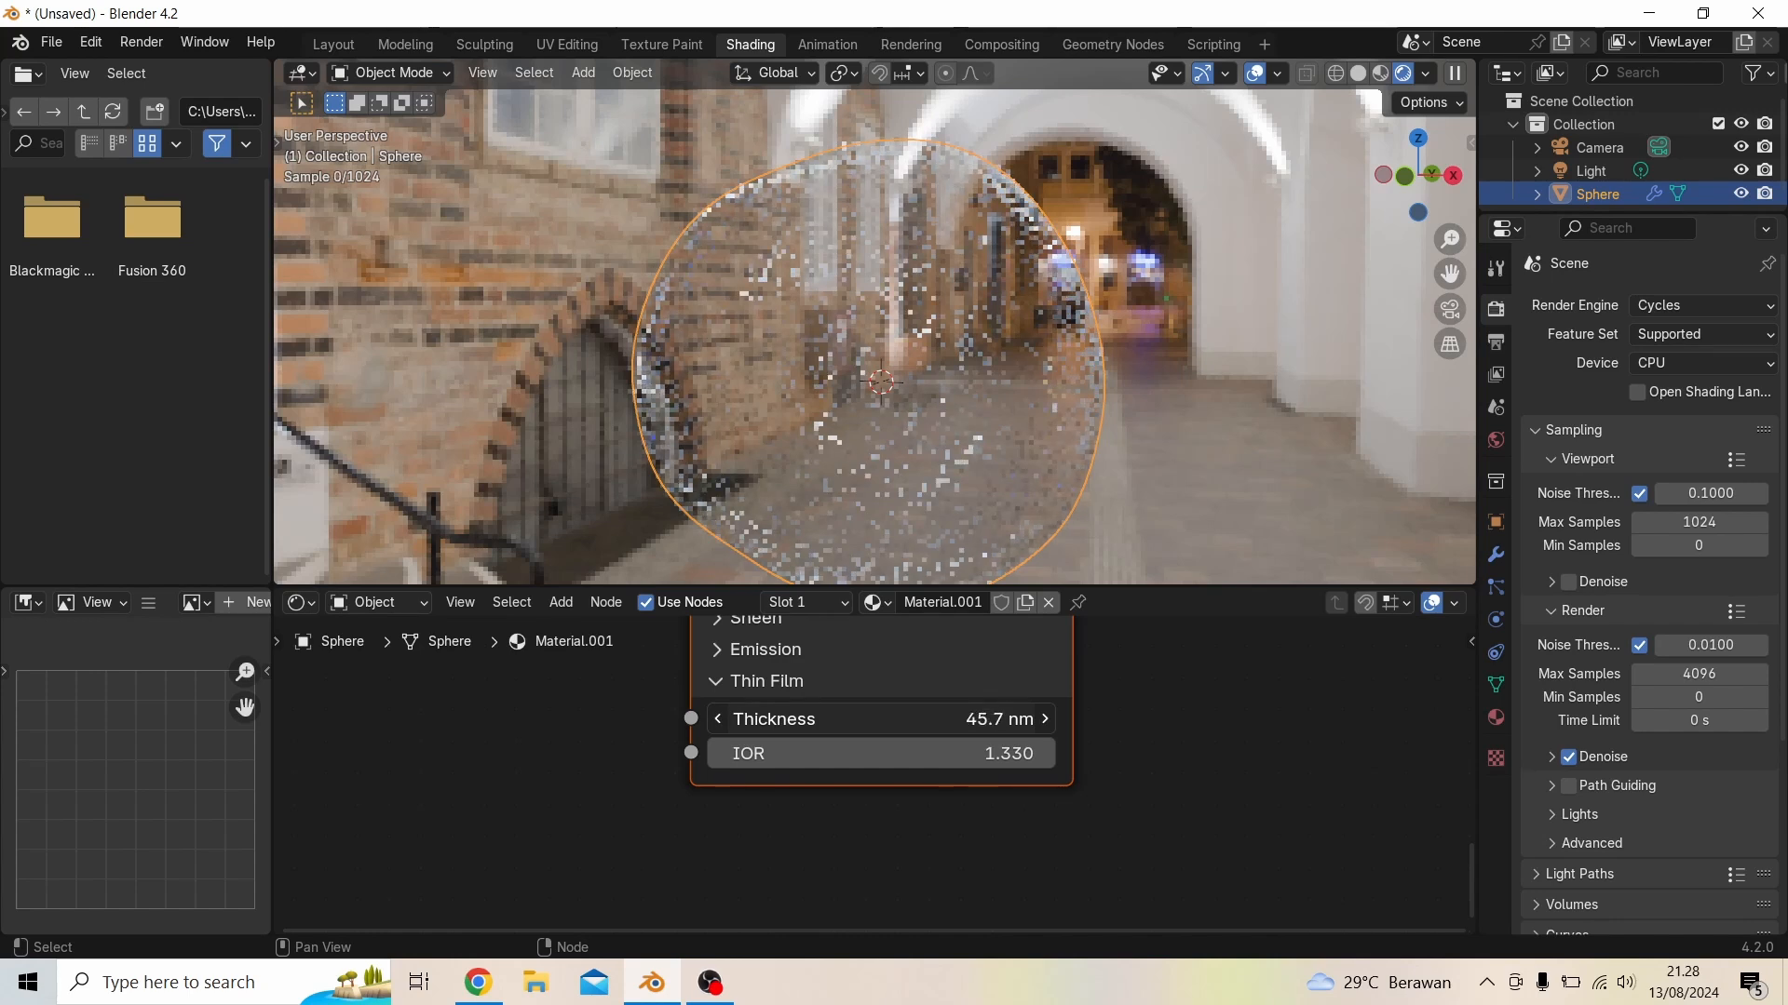
pyautogui.moveTo(880, 718); pyautogui.dragTo(1086, 719)
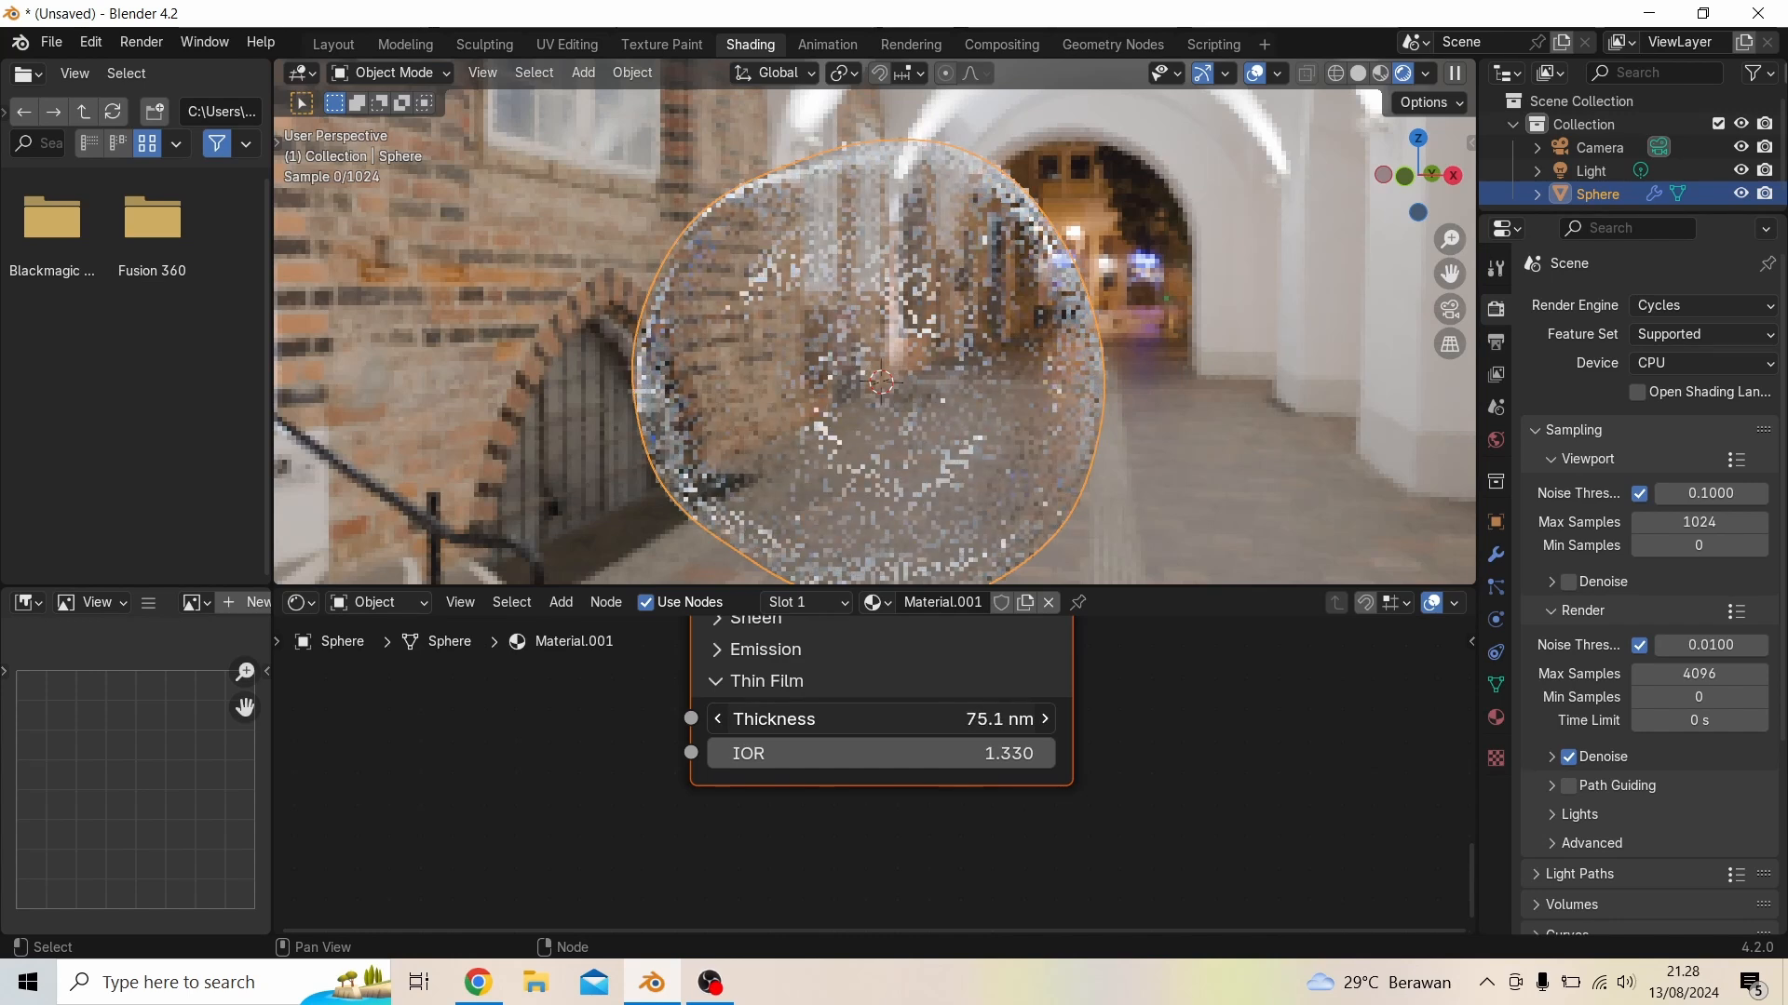
pyautogui.moveTo(820, 719); pyautogui.dragTo(1173, 719)
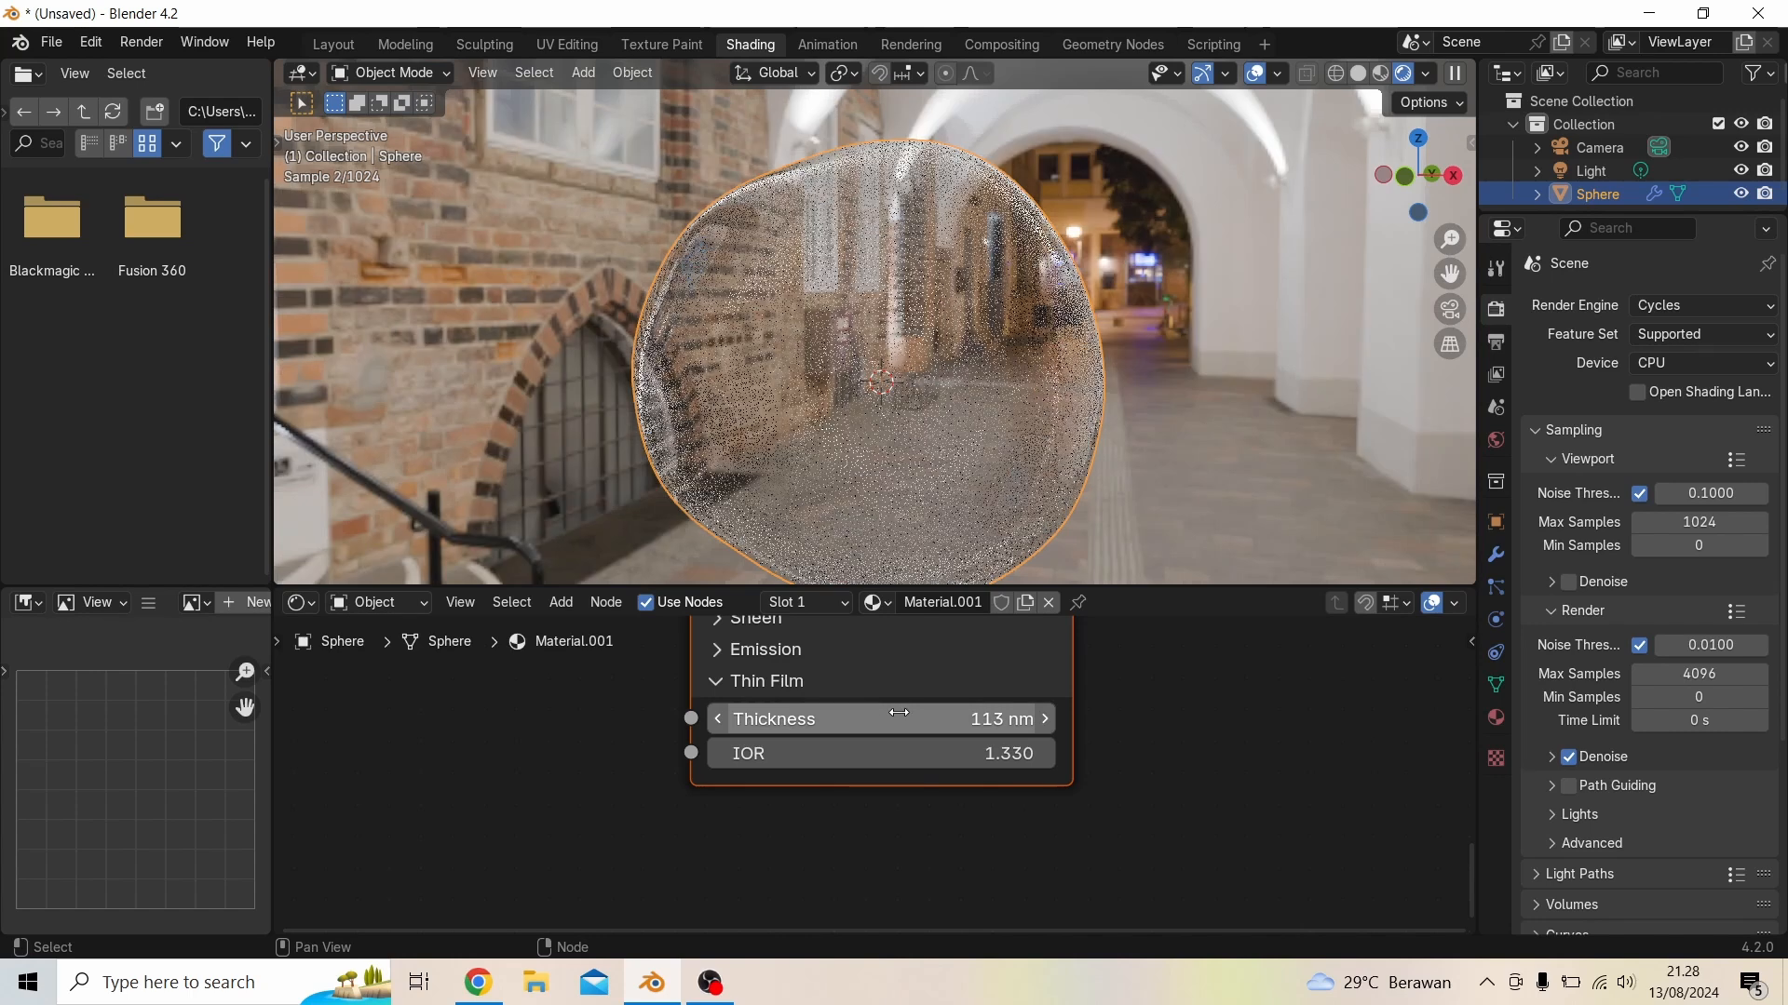
pyautogui.moveTo(898, 719); pyautogui.dragTo(1024, 729)
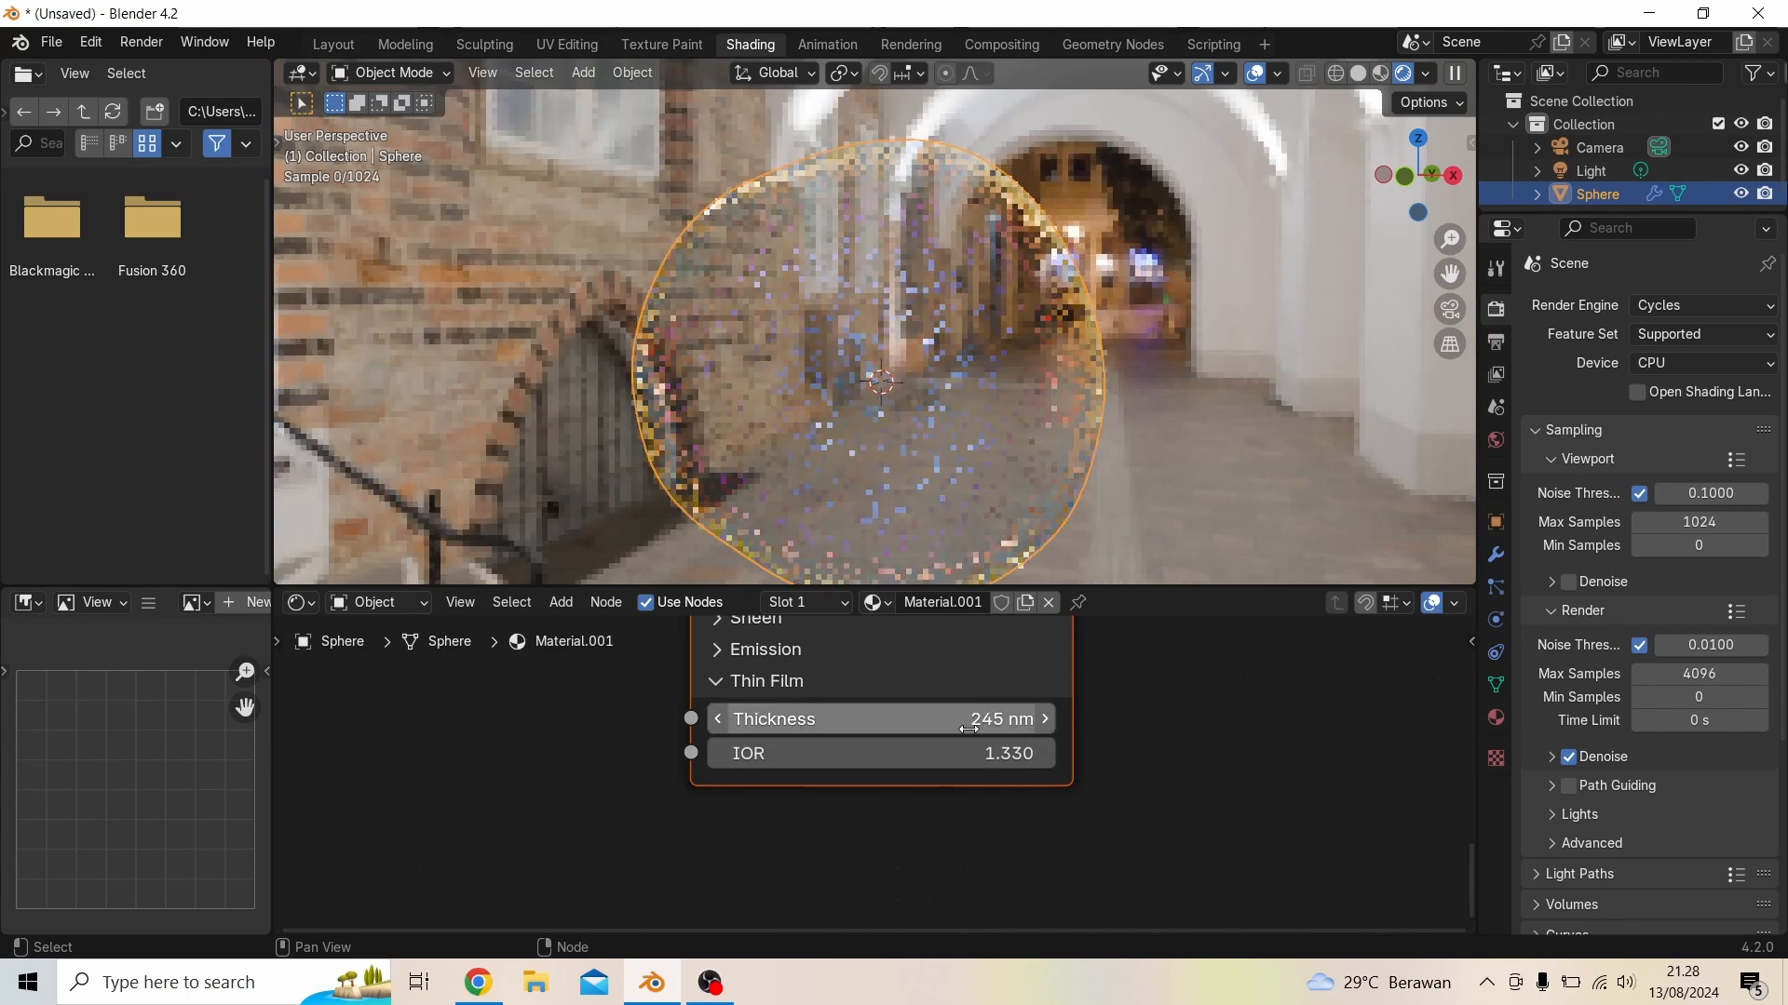
# Set the thin film thickness to 300 nm and inspect the bubble's colours from several angles
pyautogui.click(939, 723)
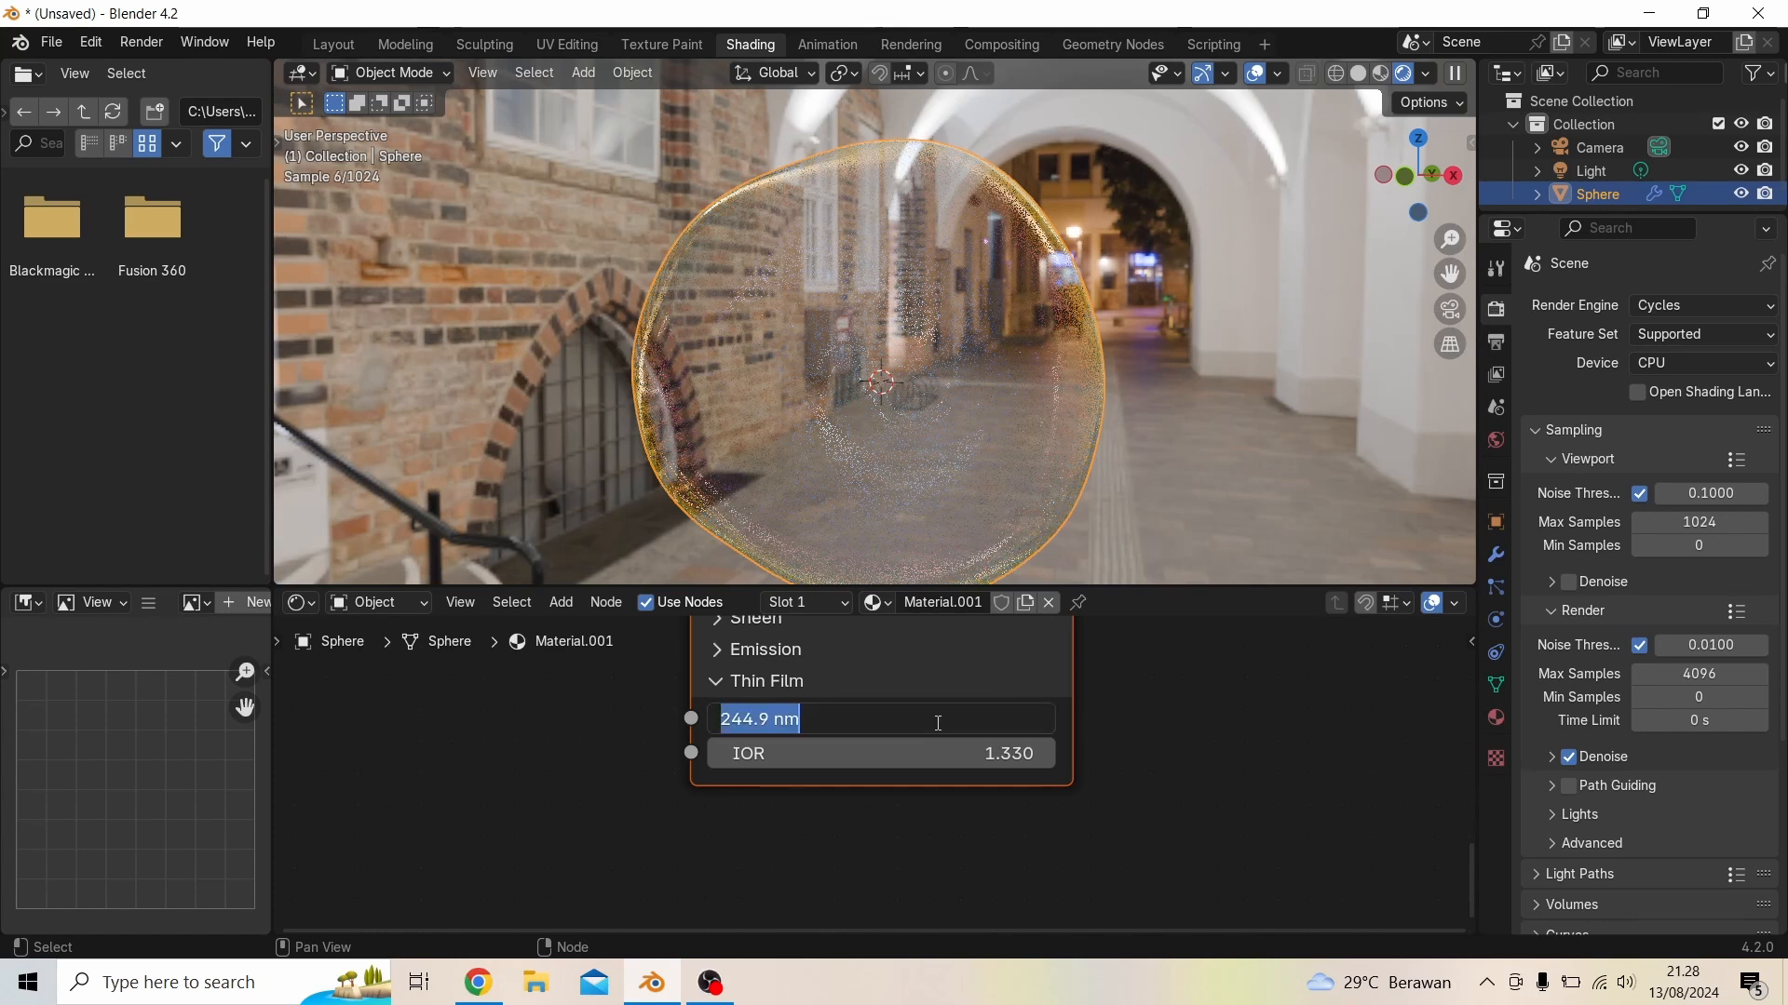
pyautogui.write('300')
pyautogui.press('Return')
pyautogui.moveTo(1033, 578); pyautogui.dragTo(1008, 350, button='middle')
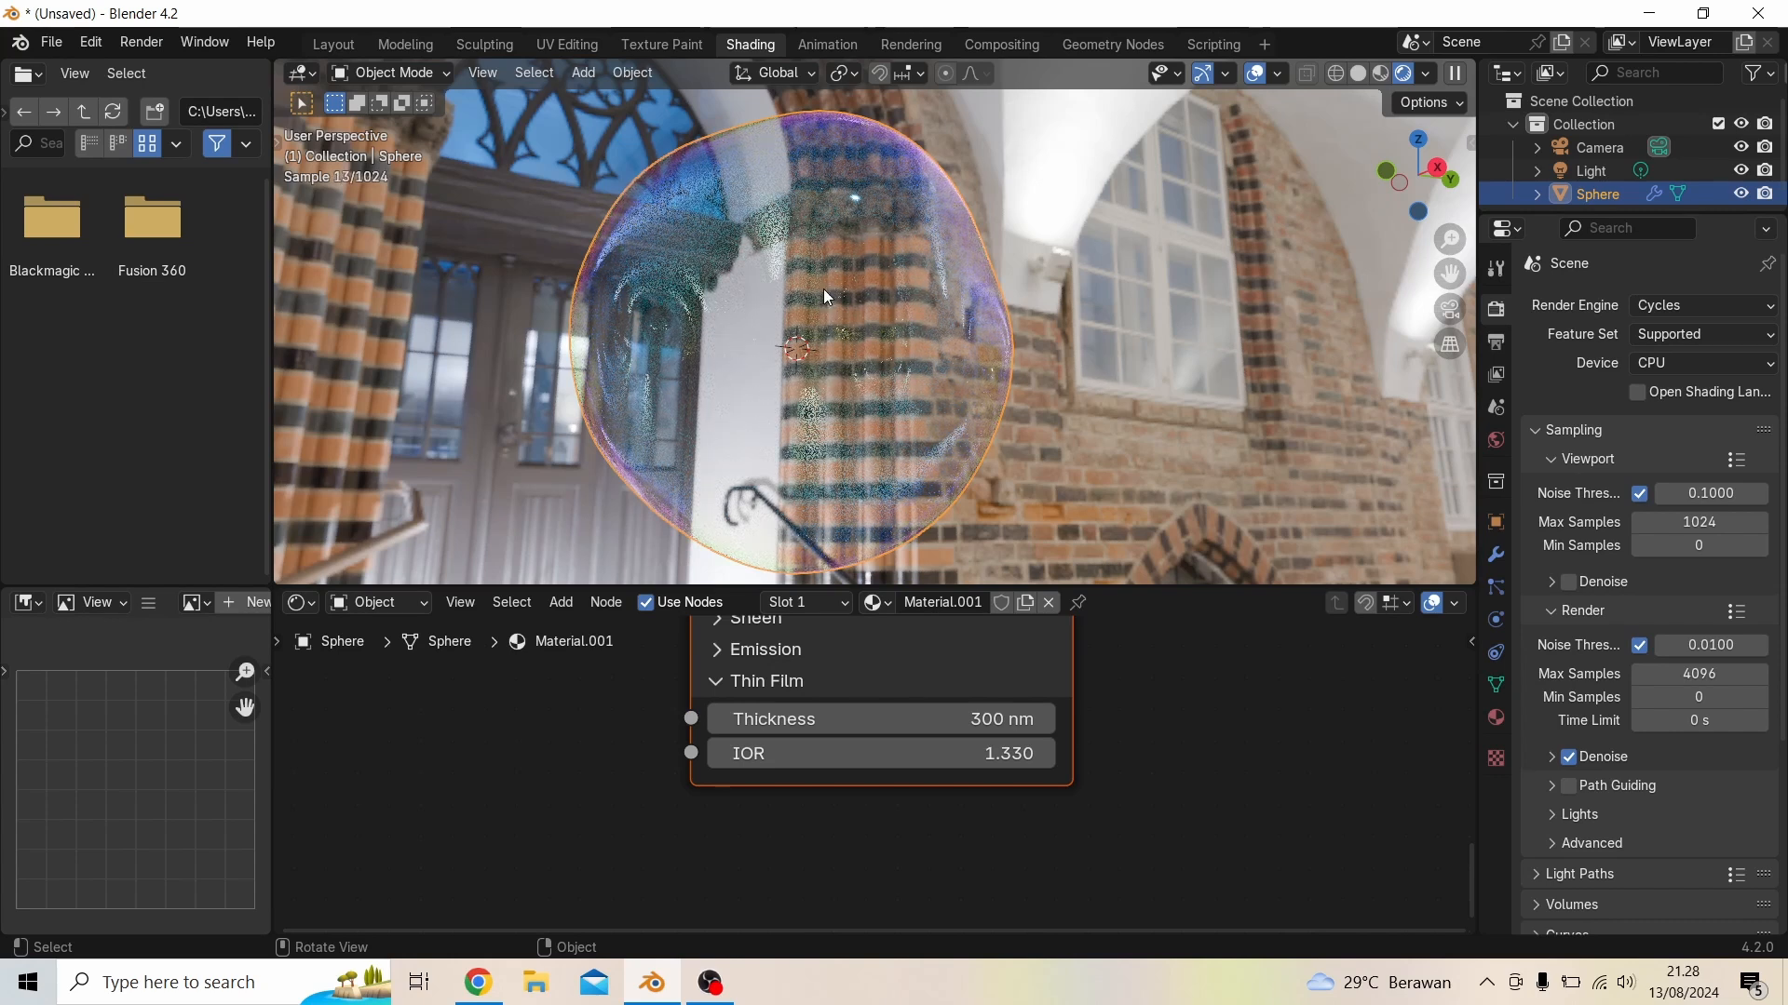
pyautogui.moveTo(1003, 347); pyautogui.dragTo(1238, 413, button='middle')
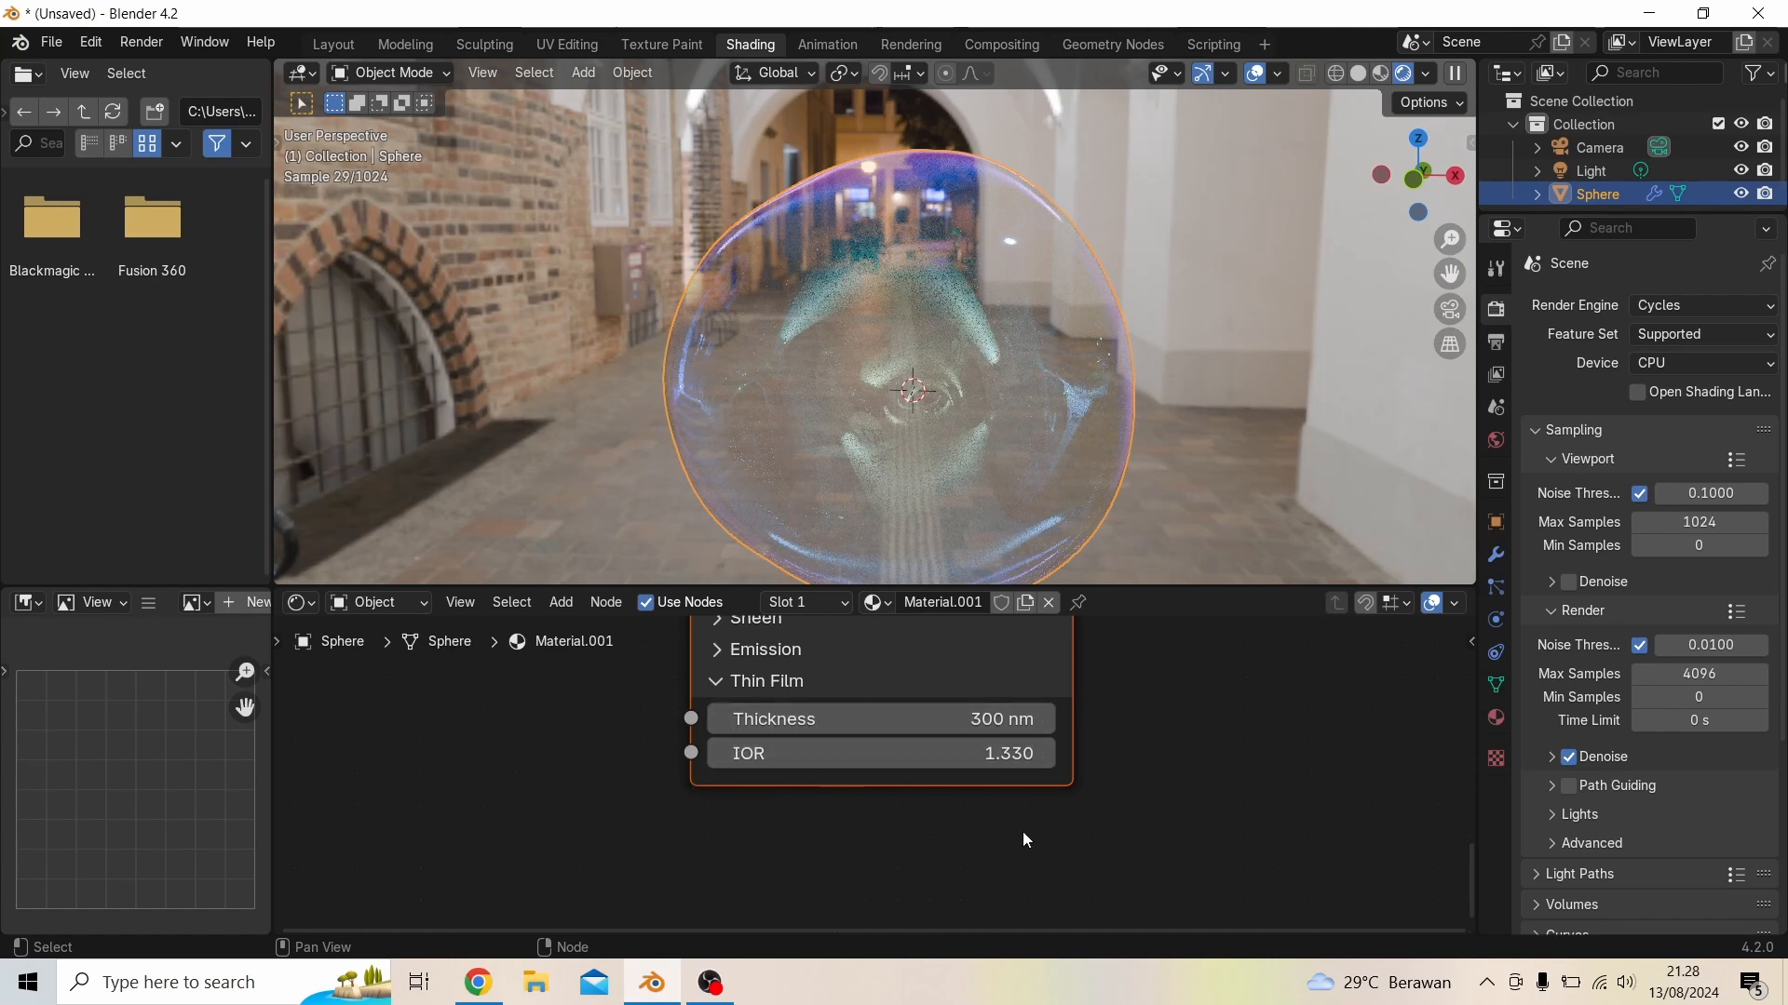
# Add a Noise Texture node with its Fac output feeding the Principled BSDF's thin film Thickness input
pyautogui.moveTo(1022, 840); pyautogui.dragTo(1303, 831, button='middle')
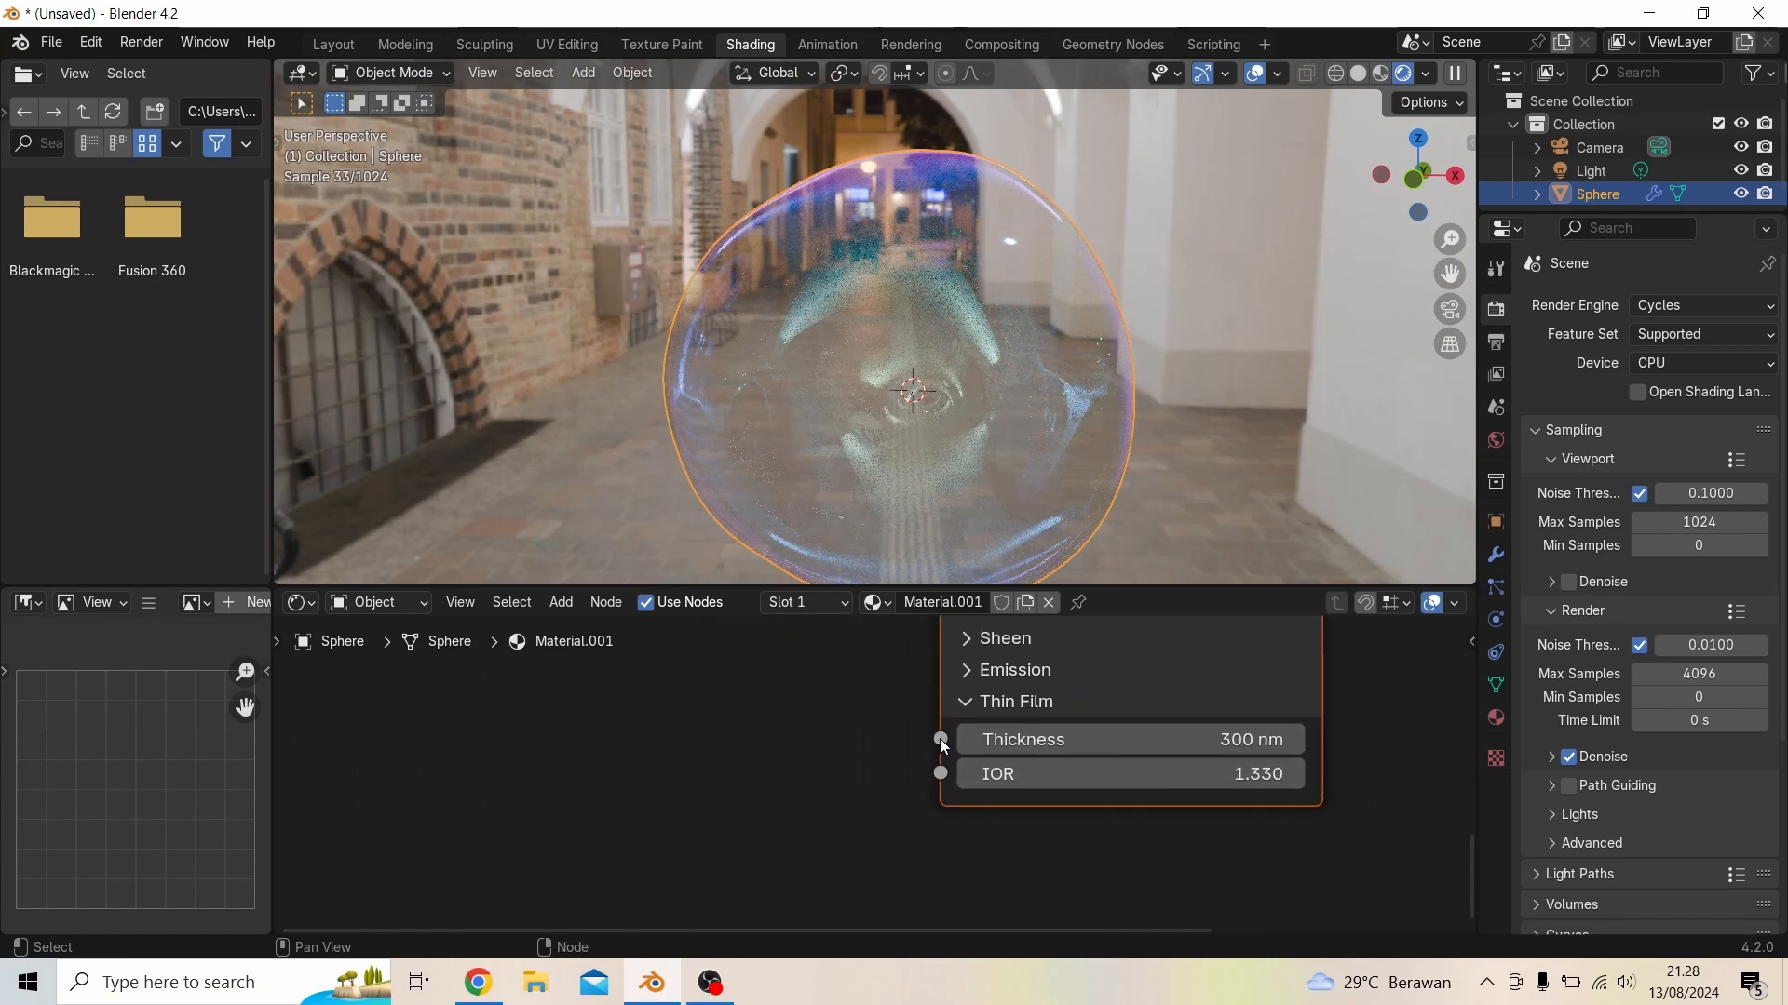
pyautogui.moveTo(940, 739); pyautogui.dragTo(603, 742)
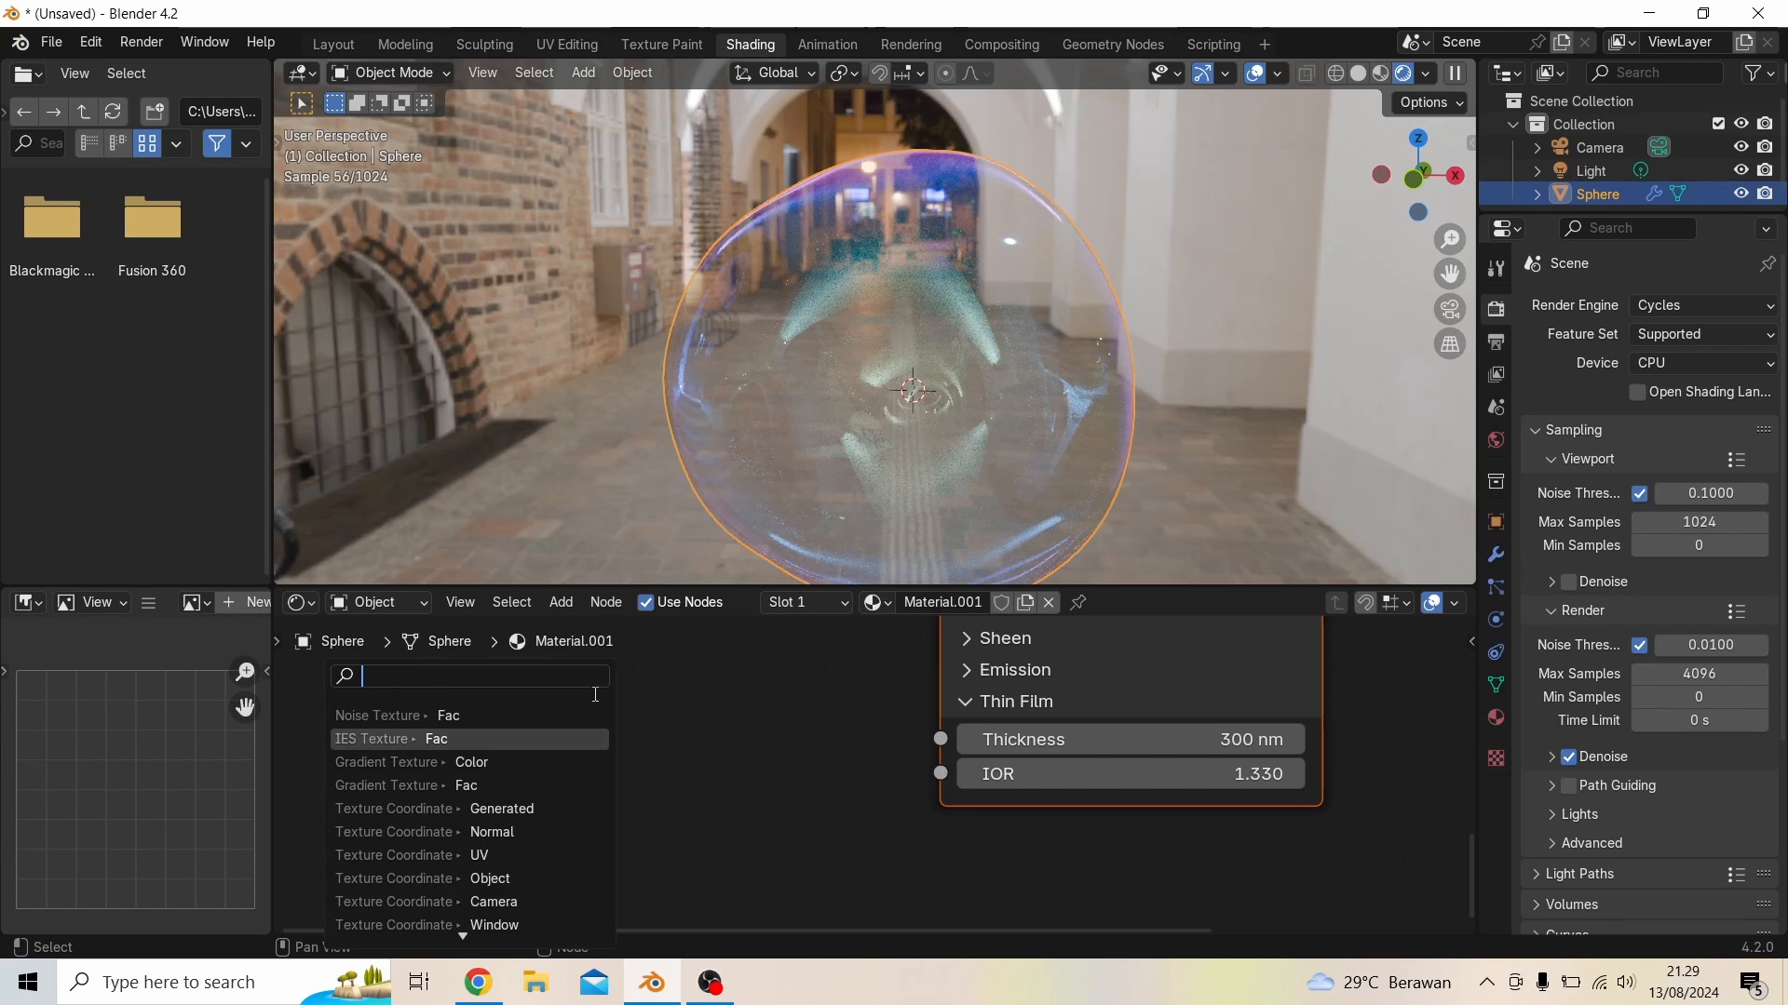
pyautogui.write('noise')
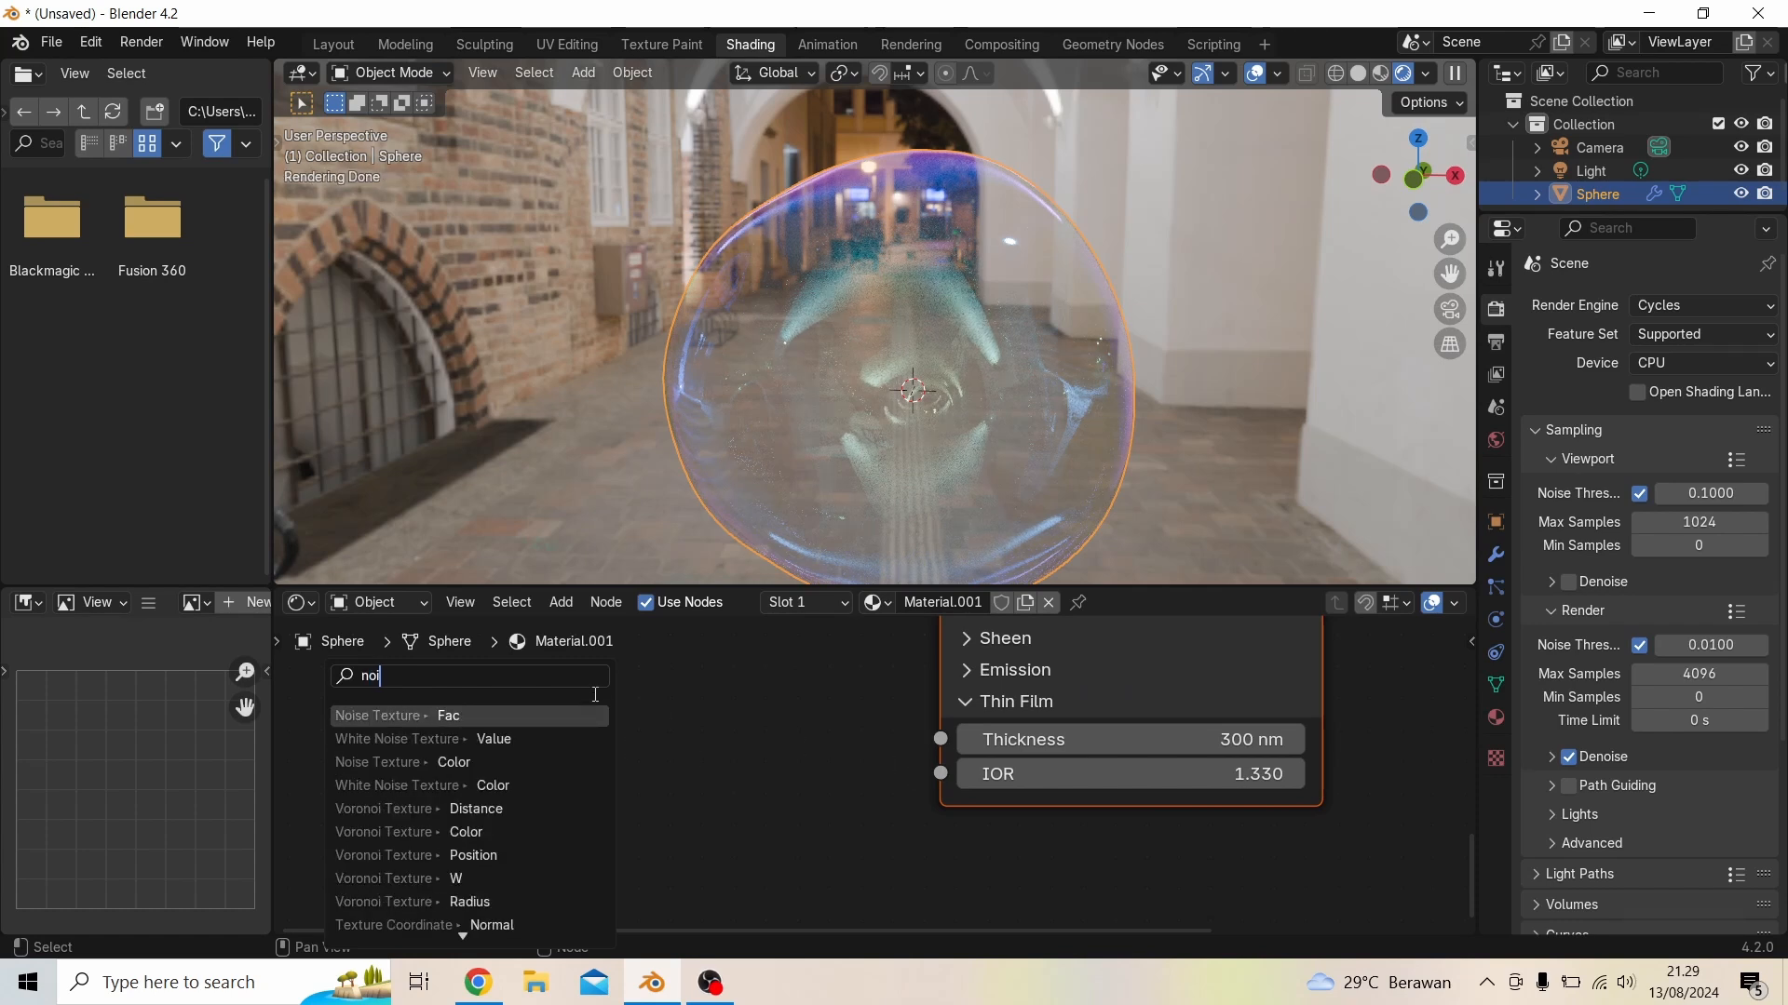
pyautogui.click(484, 715)
pyautogui.click(420, 674)
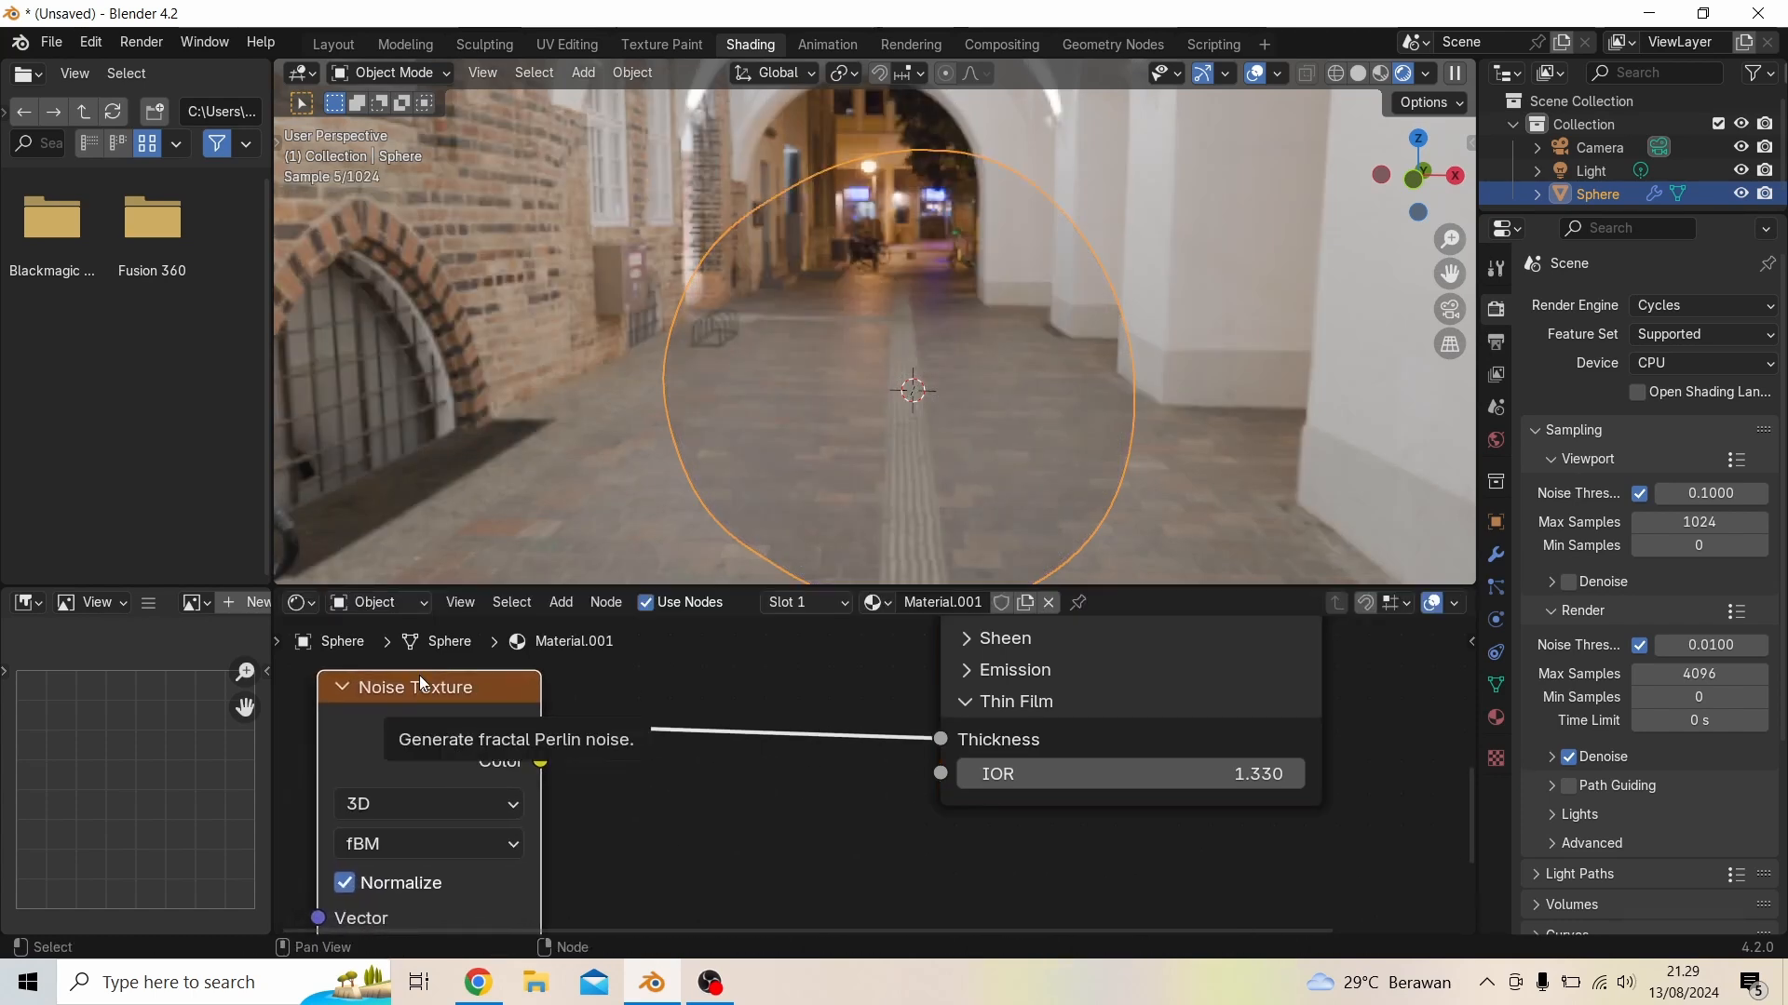
# Set the Noise Texture's type to Ridged Multifractal and check the sphere in the viewport
pyautogui.click(365, 843)
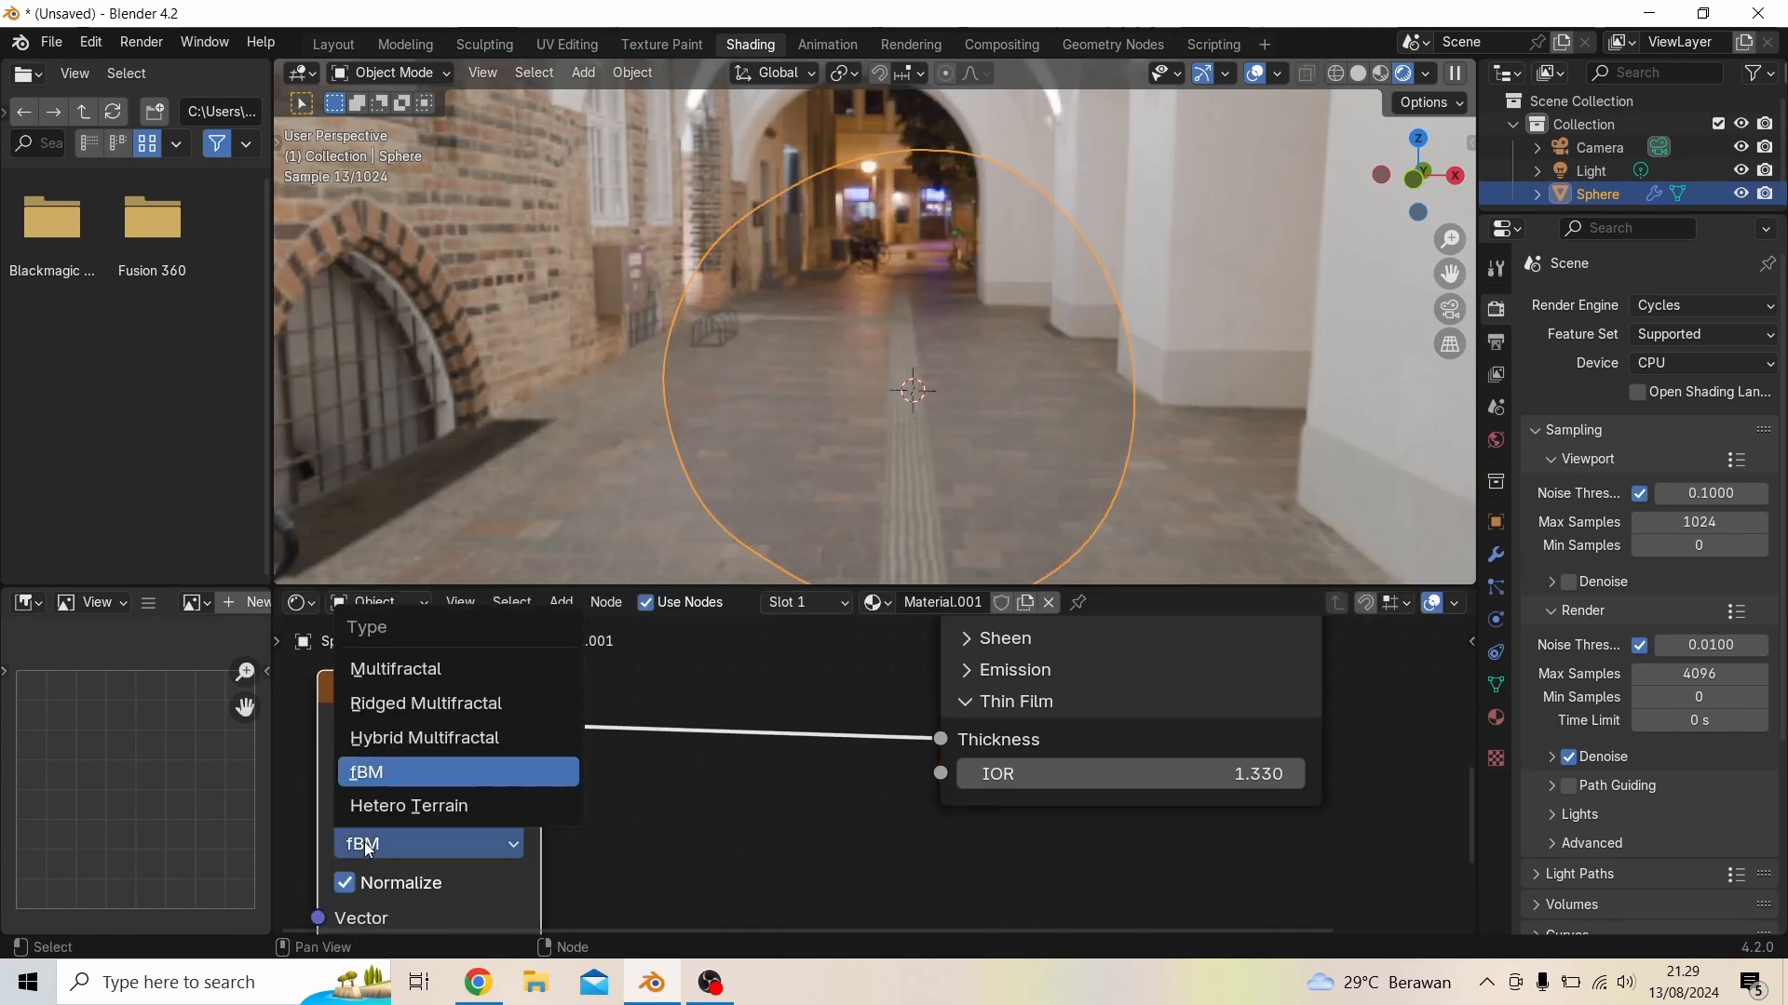
pyautogui.click(406, 708)
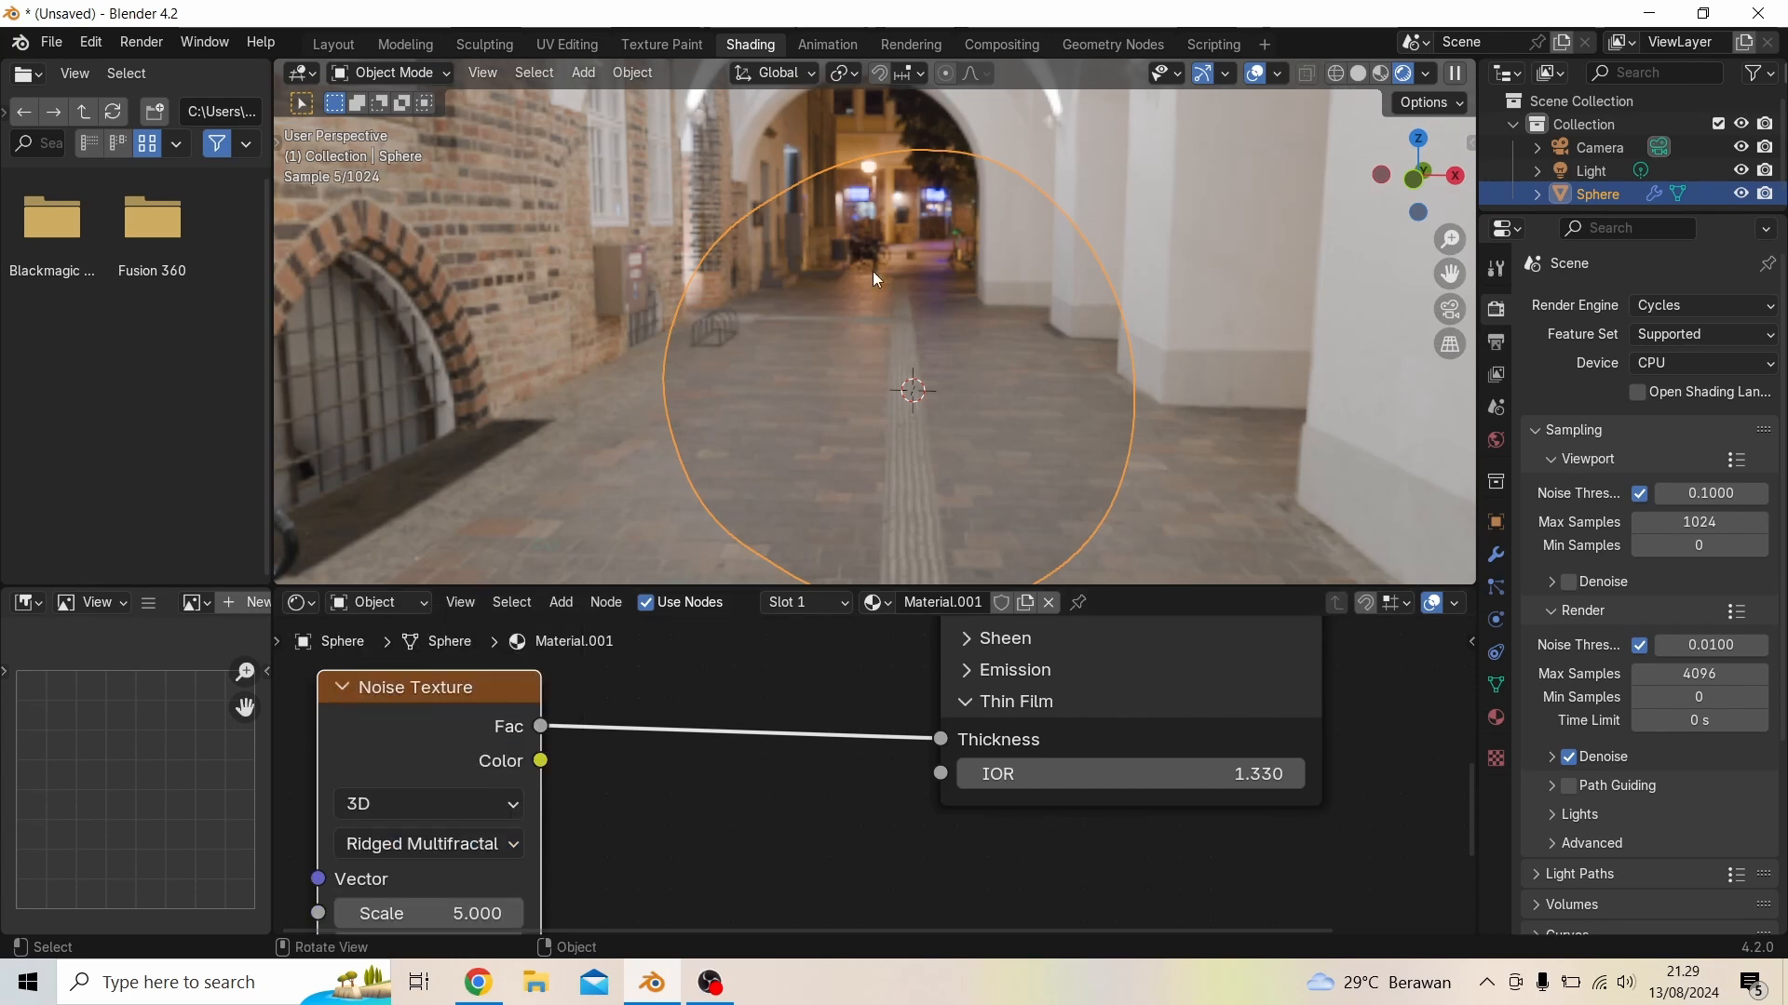
pyautogui.moveTo(1011, 367)
pyautogui.mouseDown(button='middle')
pyautogui.moveTo(985, 296)
pyautogui.moveTo(1010, 349)
pyautogui.mouseUp(button='middle')
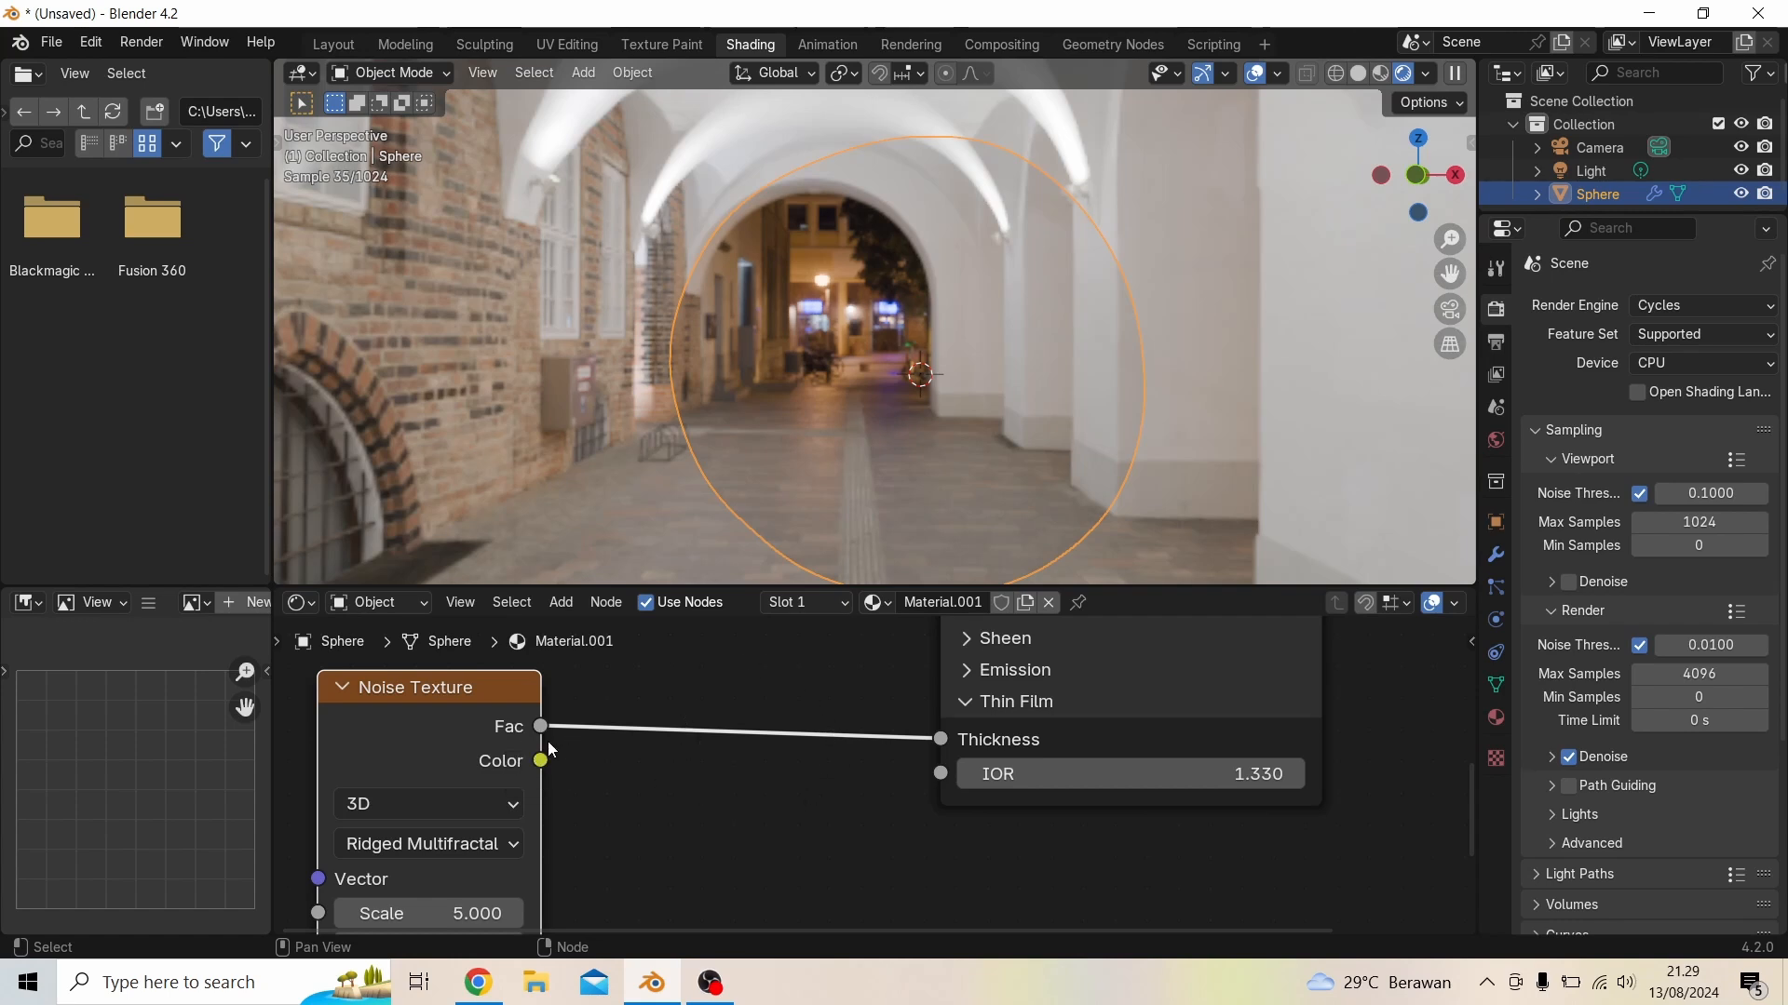
# Insert a Map Range node on the link between the Noise Texture and the thin film Thickness input
pyautogui.click(782, 698)
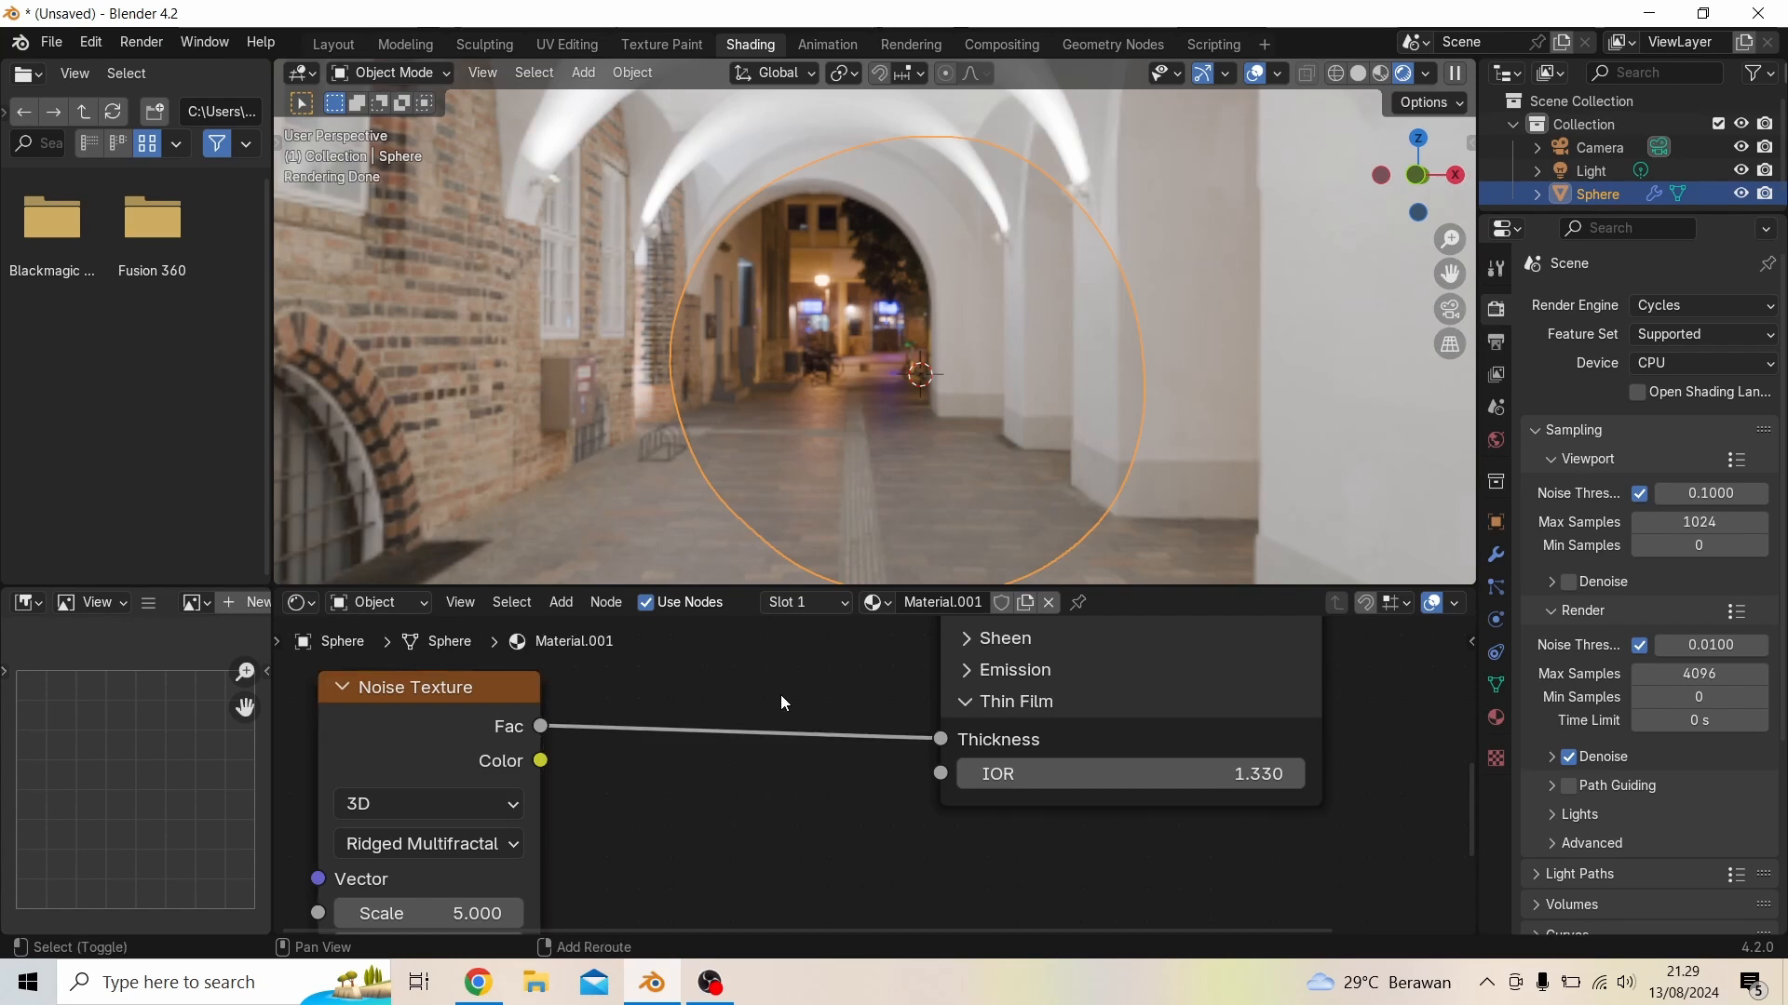
pyautogui.hotkey('shift', 'a')
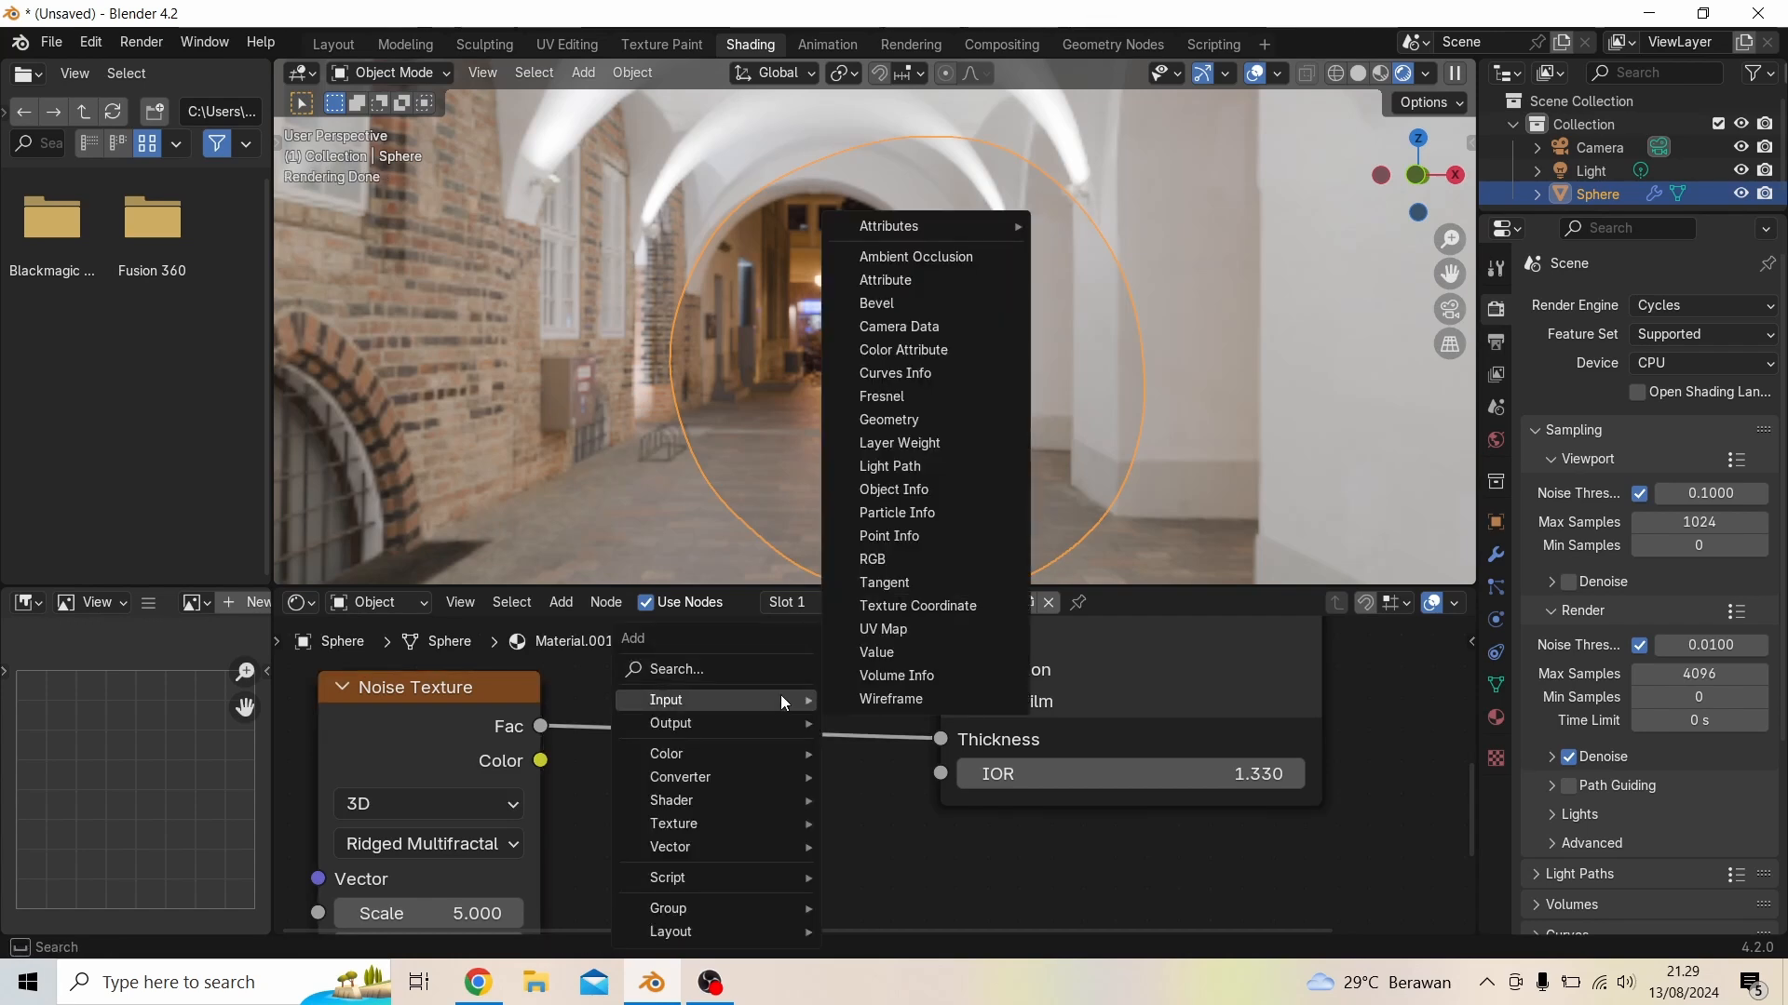
pyautogui.click(767, 667)
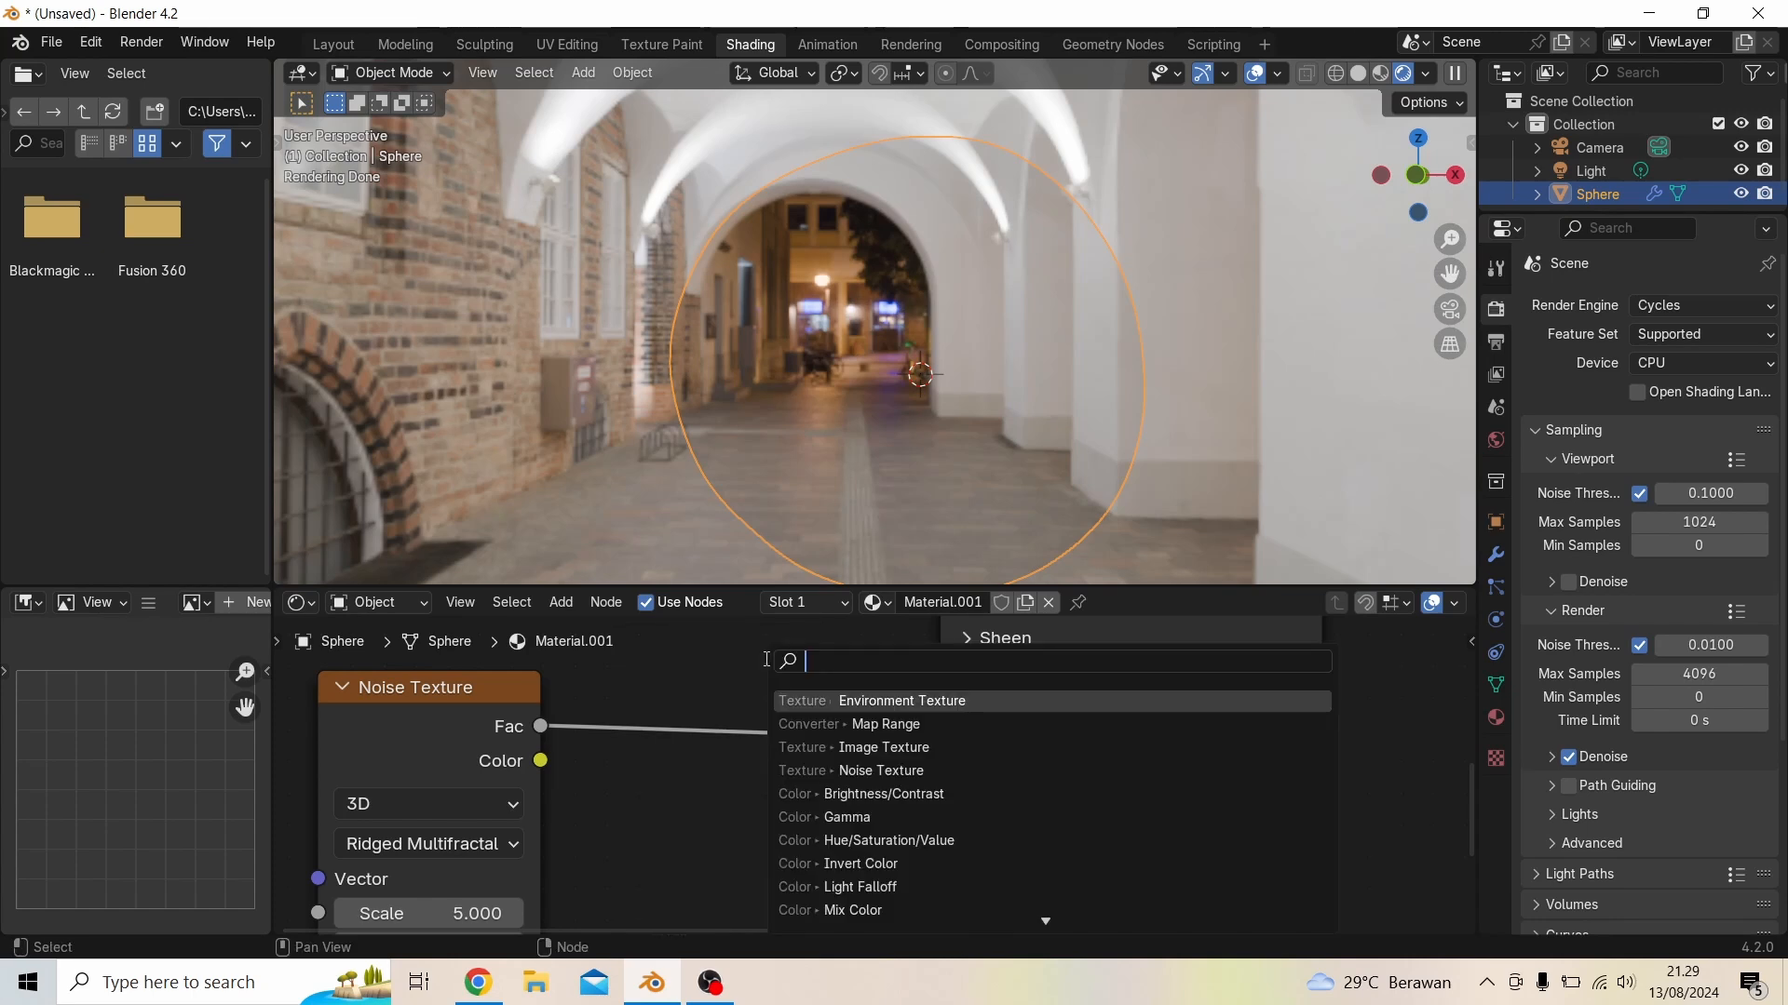
pyautogui.write('map')
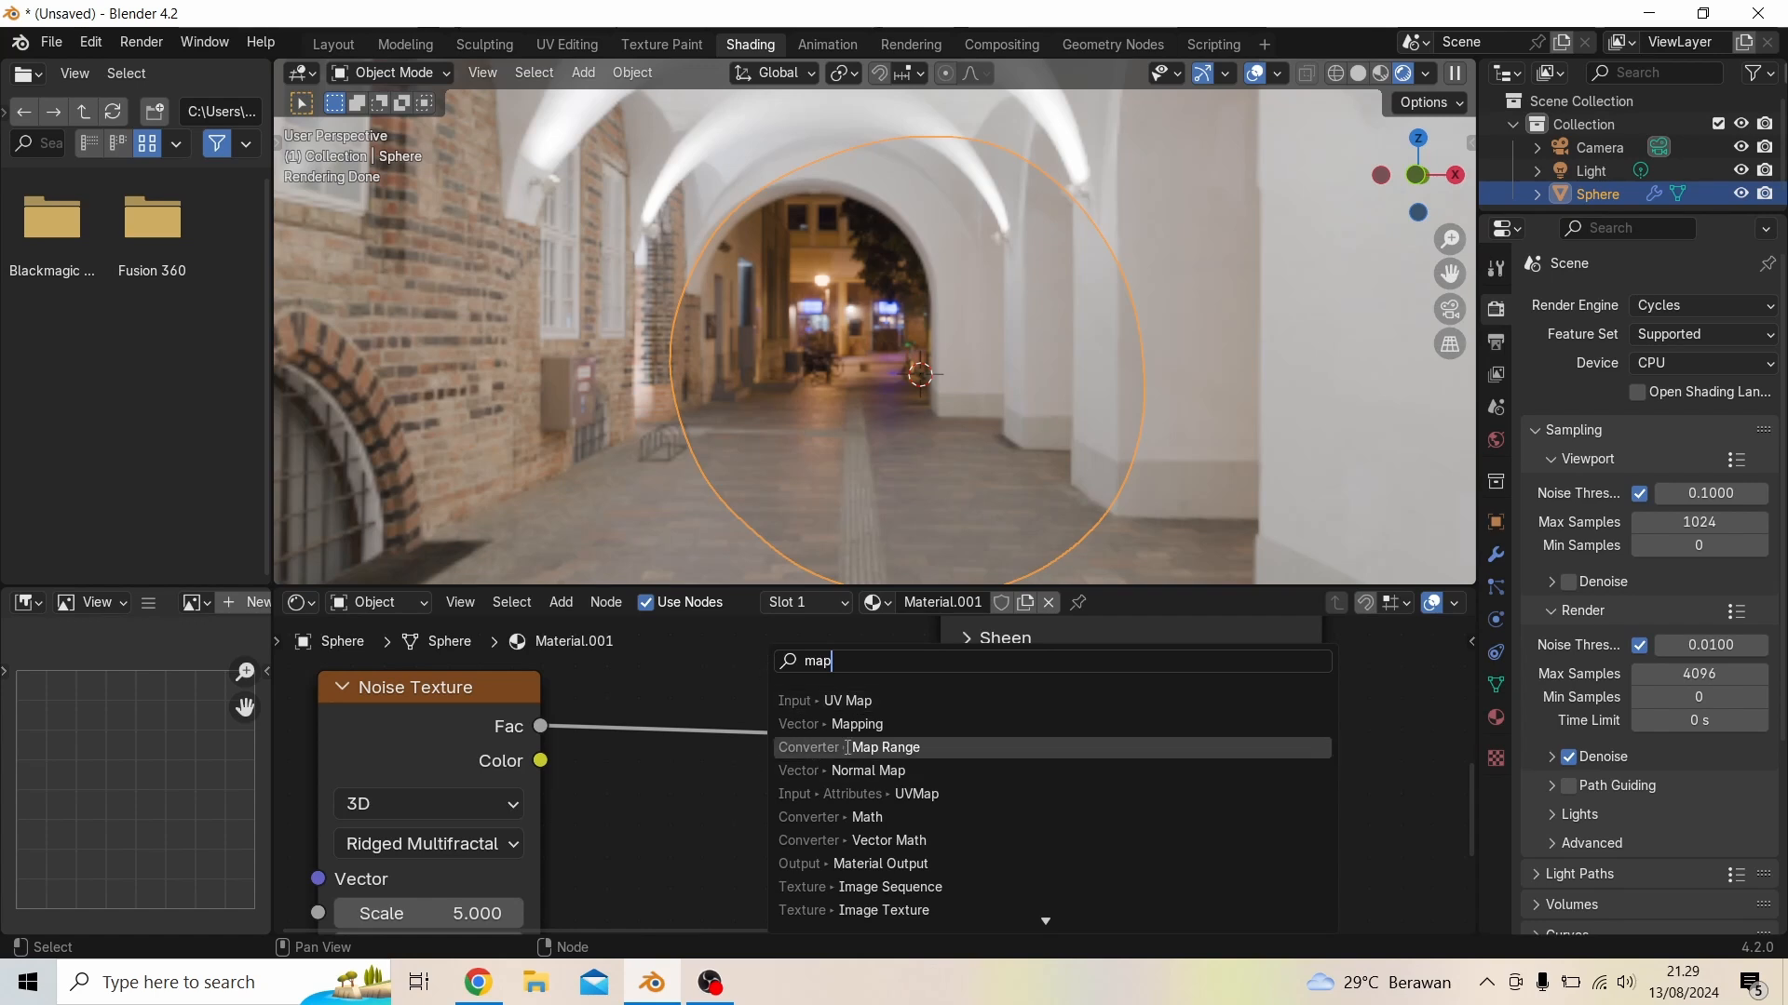
pyautogui.click(880, 750)
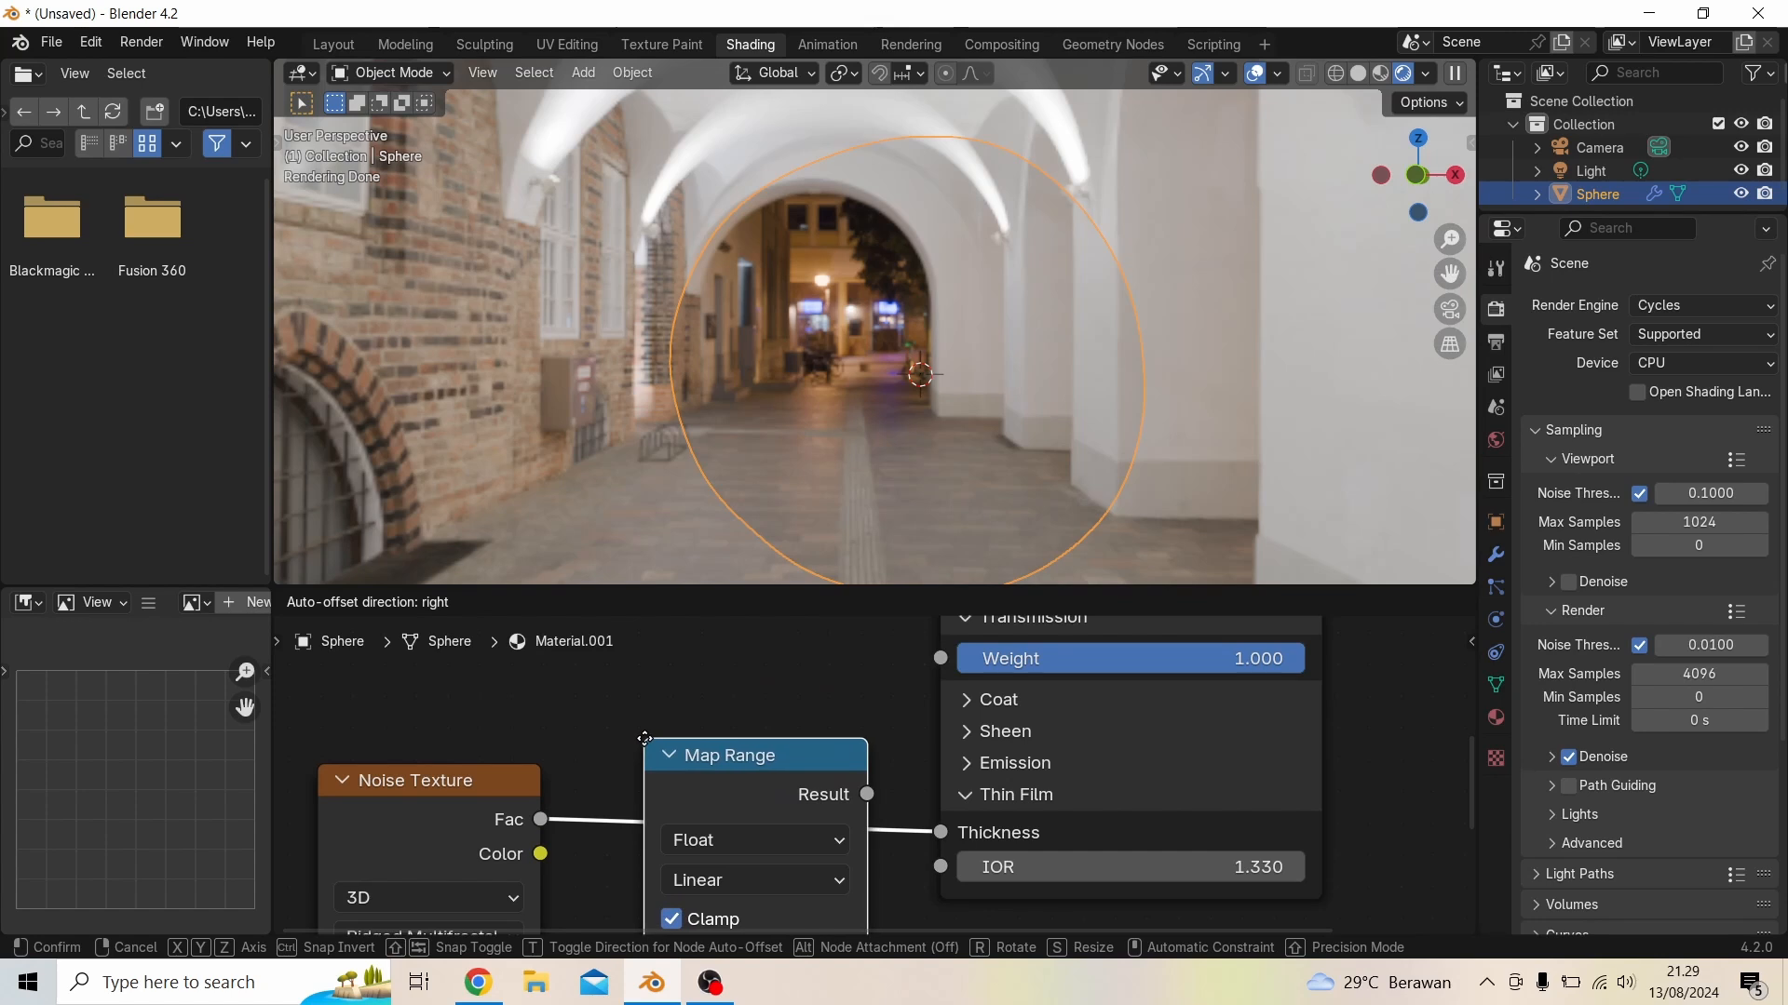
pyautogui.click(649, 746)
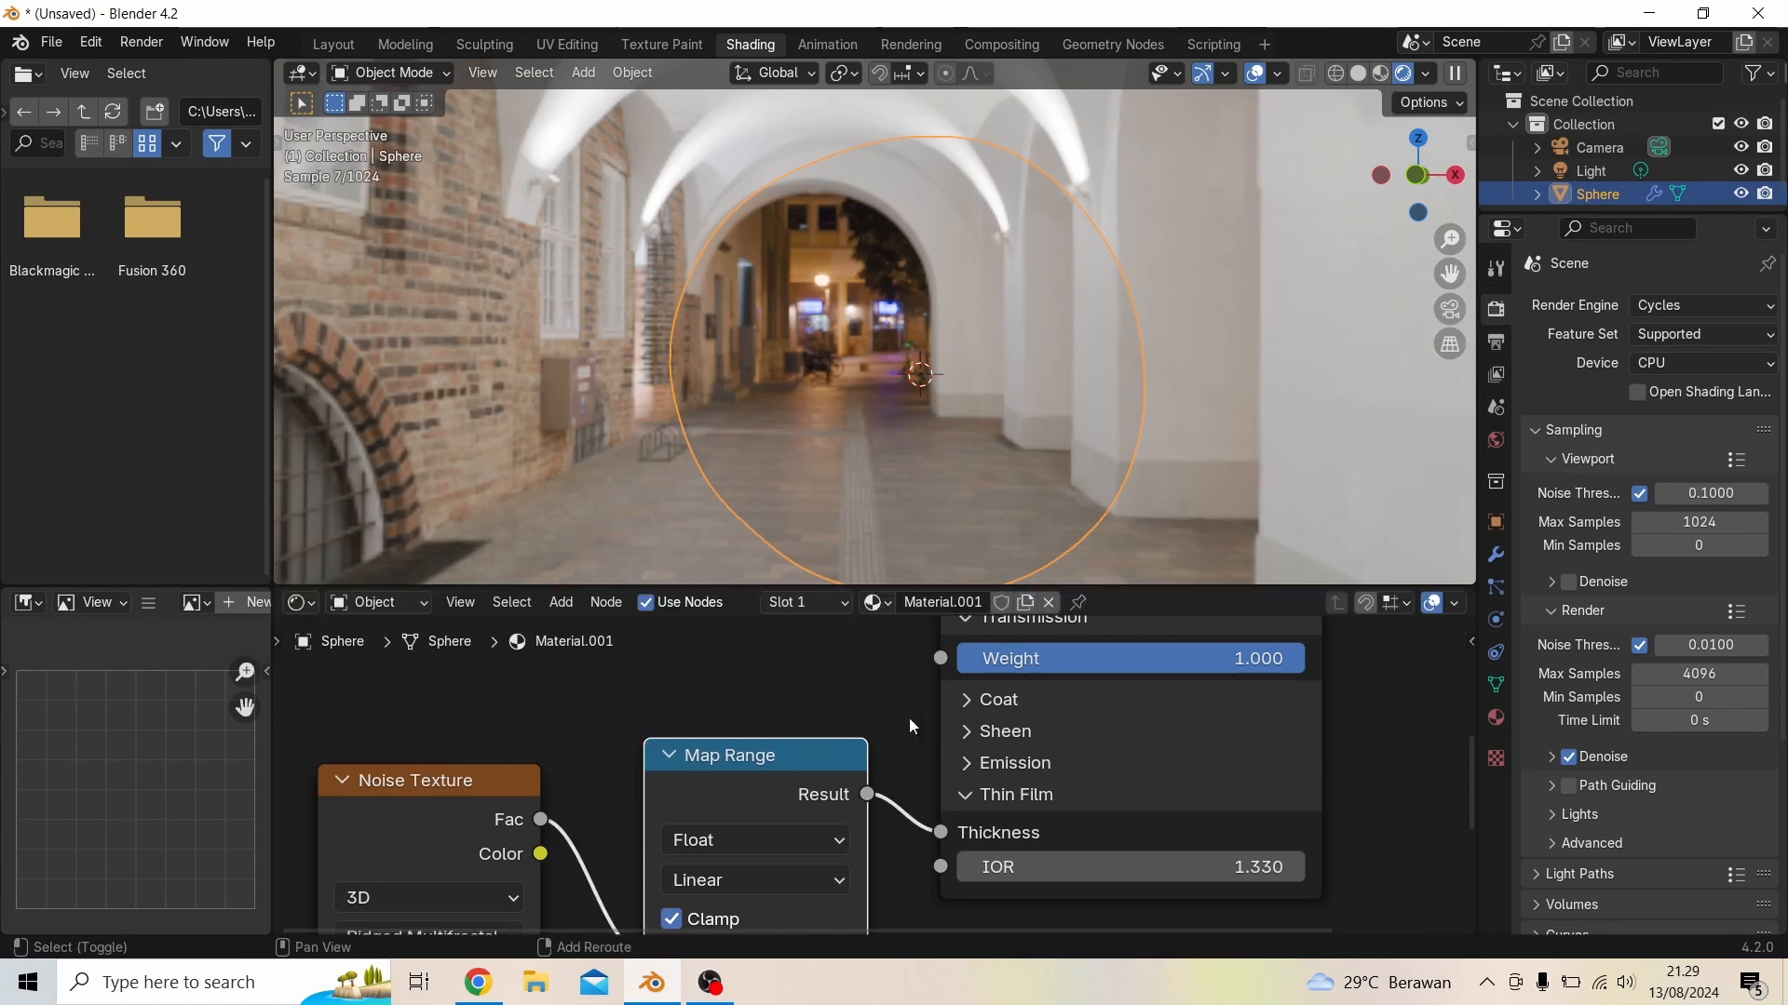
# Disconnect the Map Range result from the thin film Thickness input to compare the bubble, and reconnect it
pyautogui.moveTo(909, 718); pyautogui.dragTo(943, 642, button='middle')
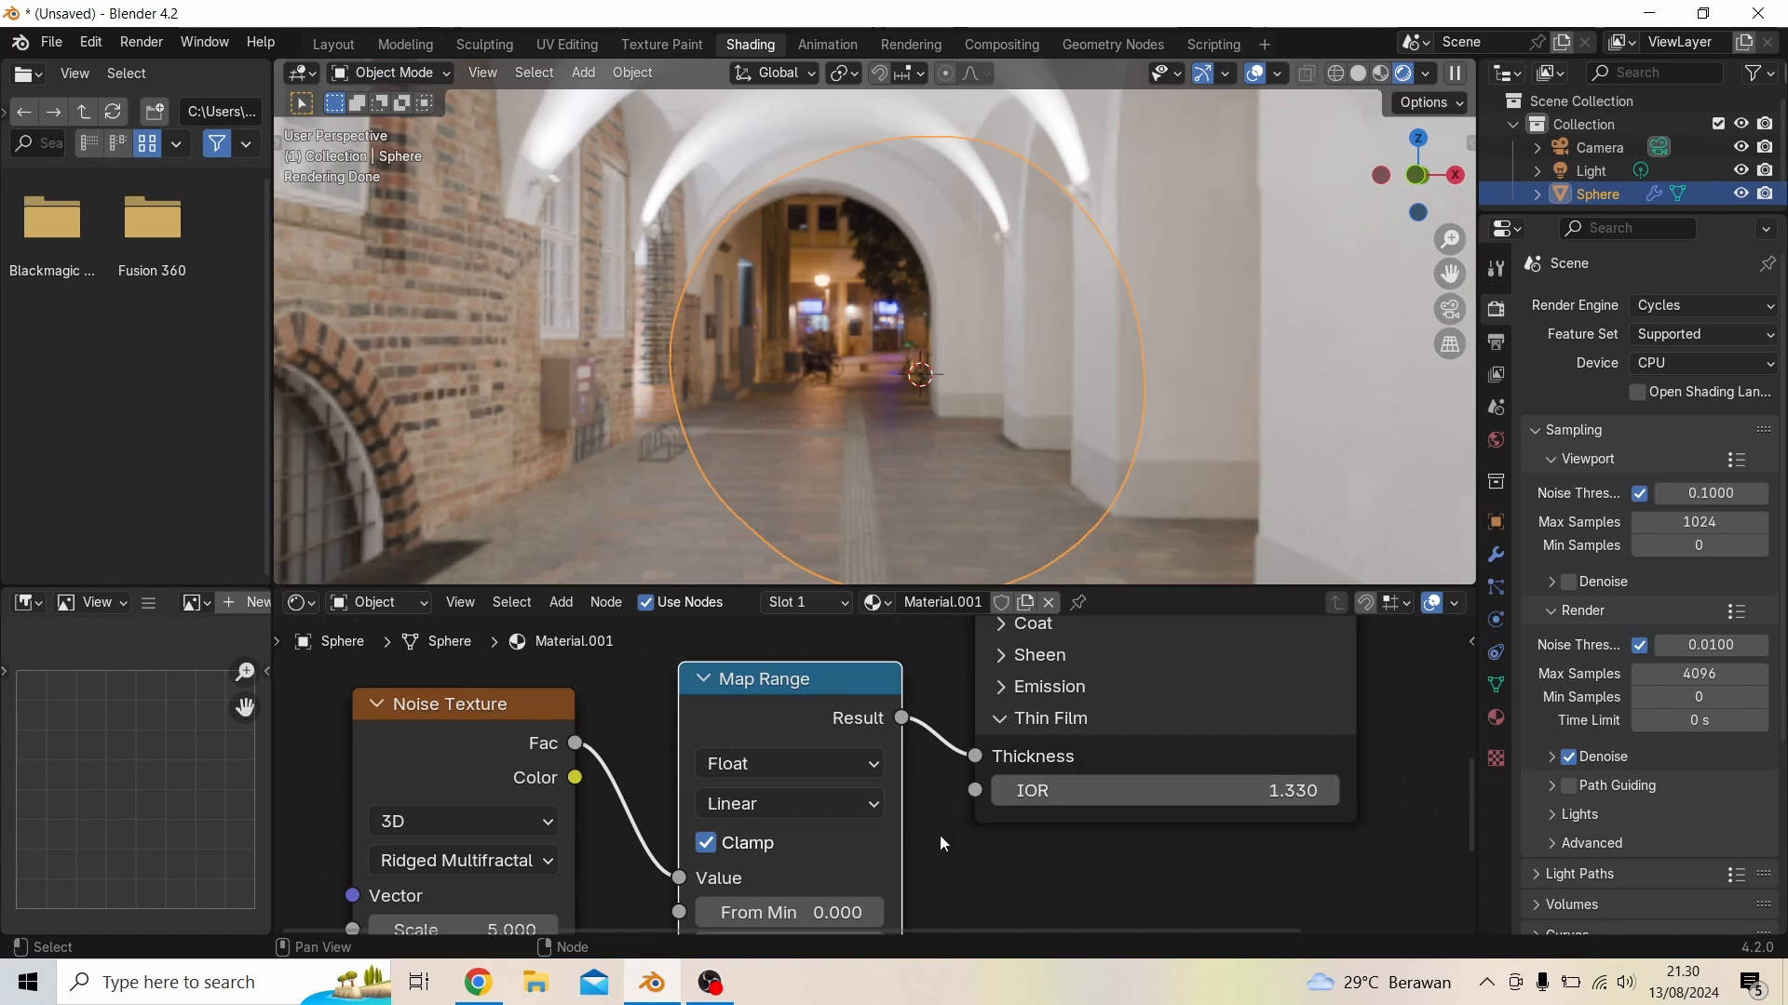
pyautogui.moveTo(973, 875); pyautogui.dragTo(994, 834, button='middle')
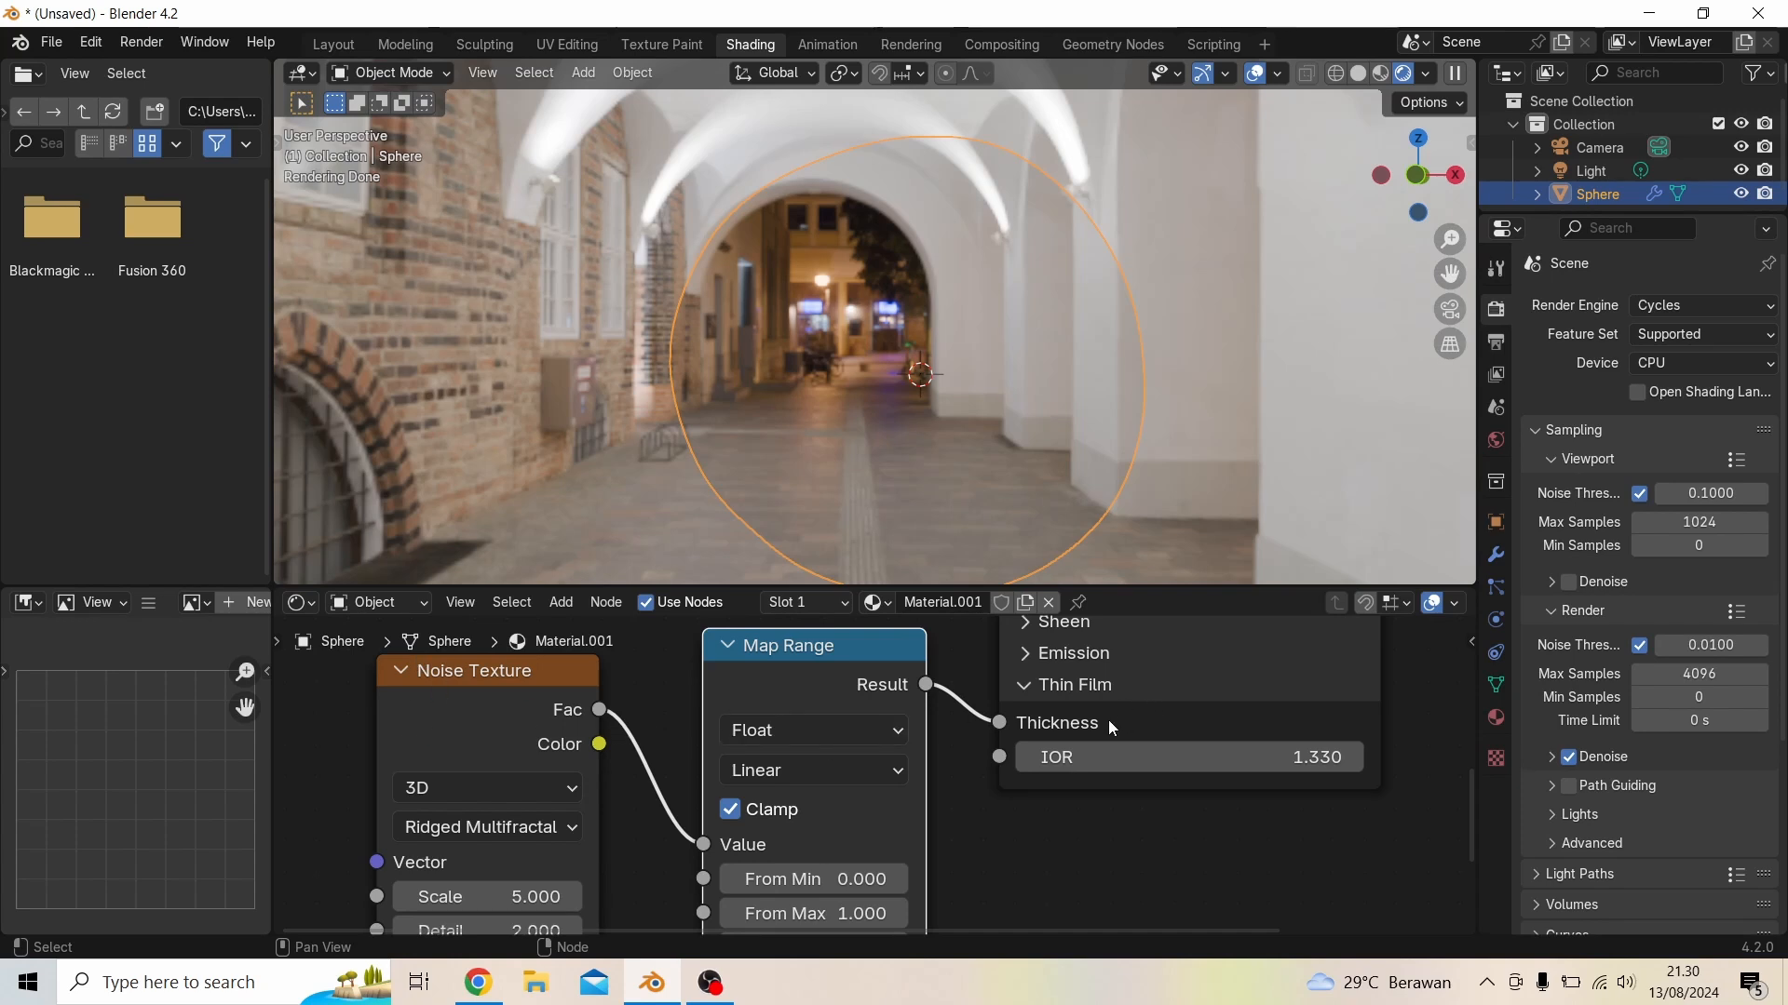
pyautogui.moveTo(1003, 728); pyautogui.dragTo(957, 687)
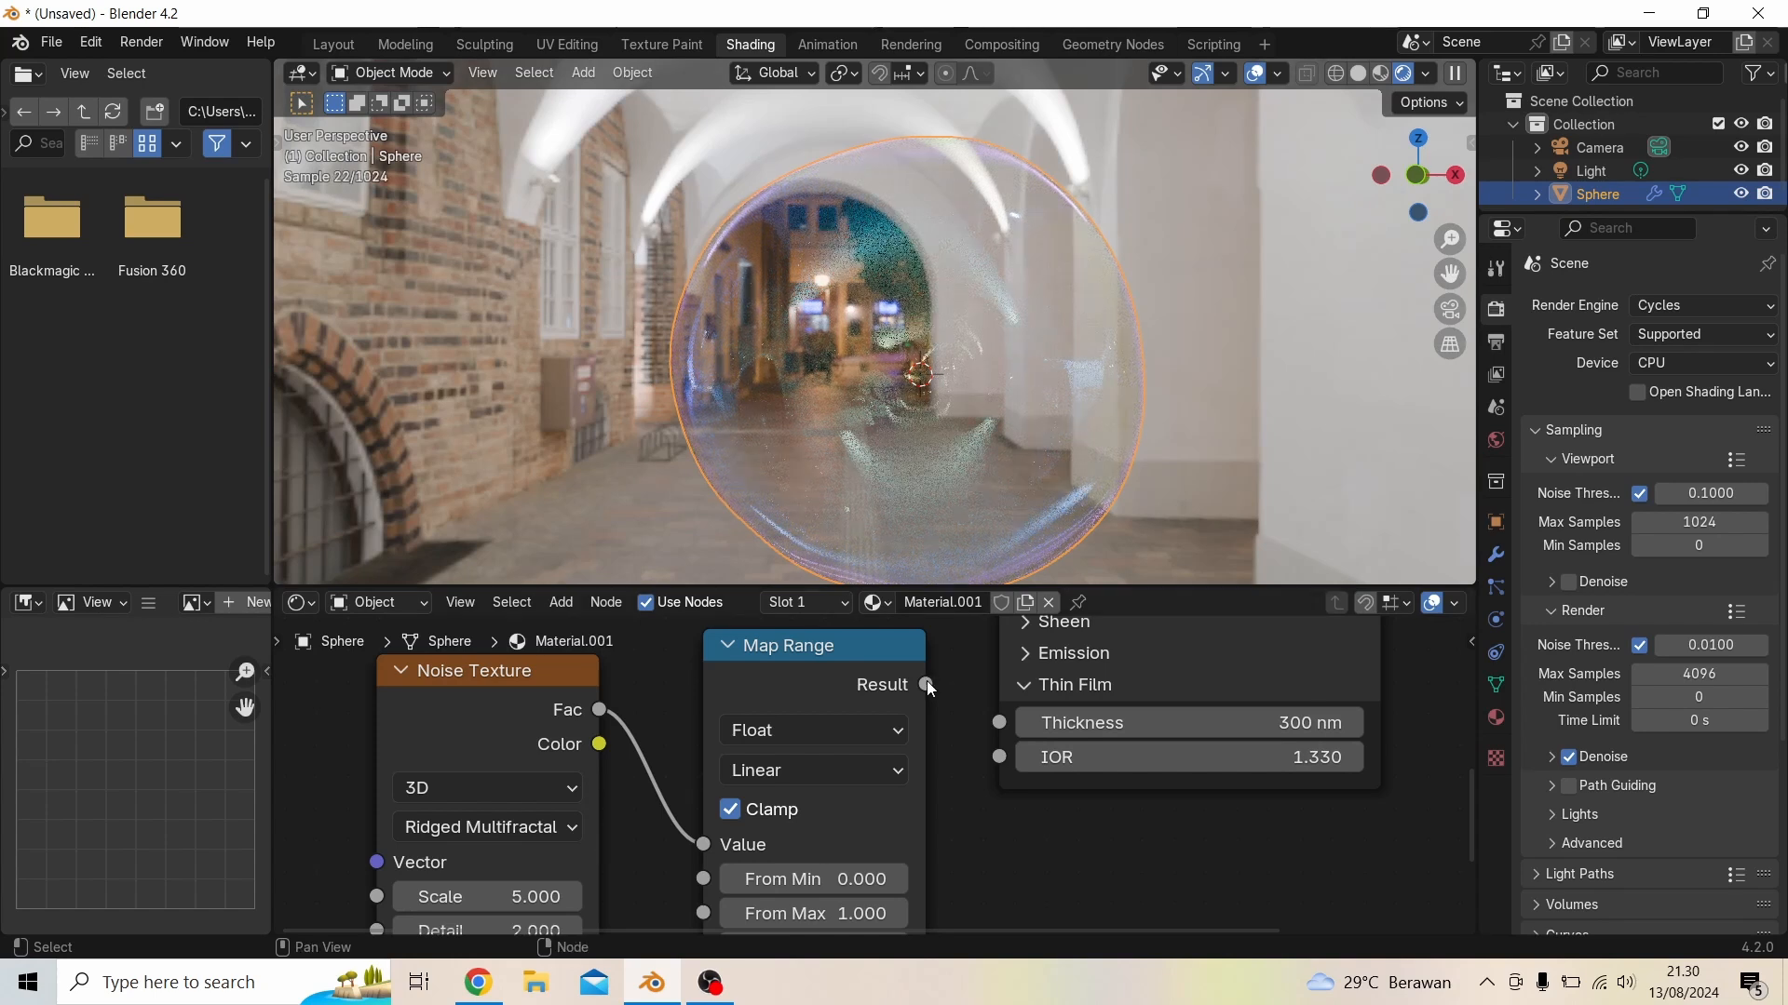
pyautogui.moveTo(926, 684); pyautogui.dragTo(1000, 723)
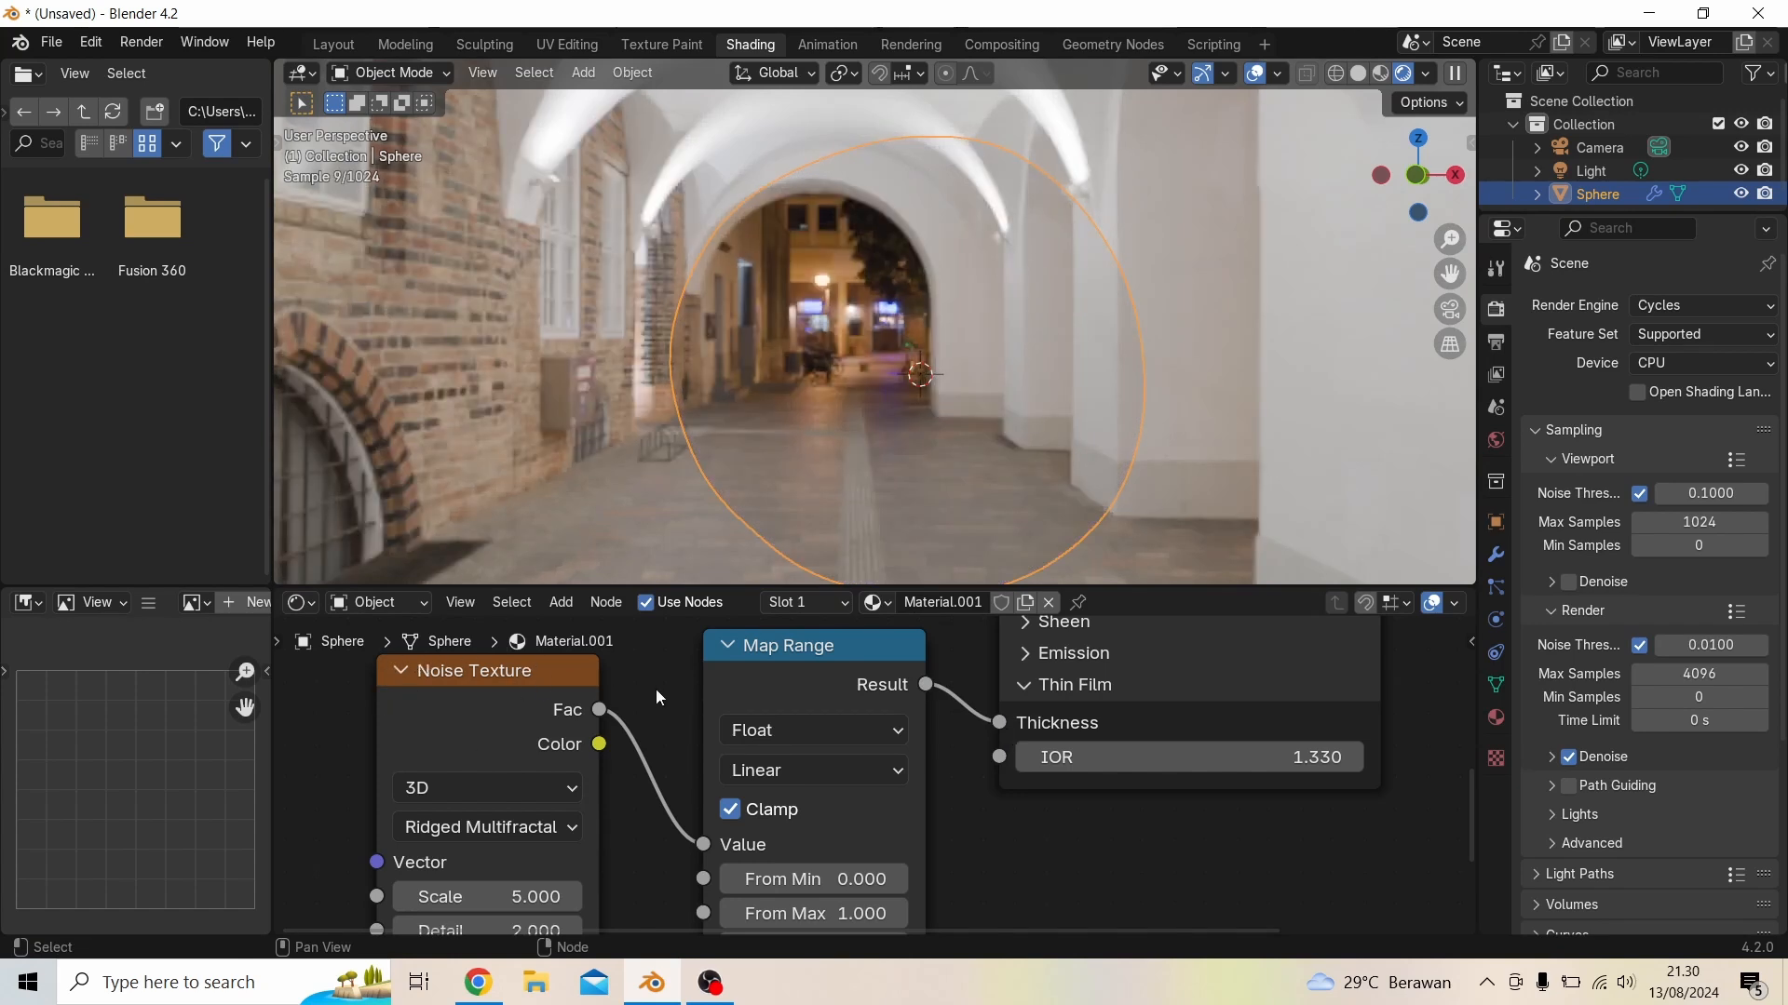
pyautogui.moveTo(680, 730); pyautogui.dragTo(659, 574, button='middle')
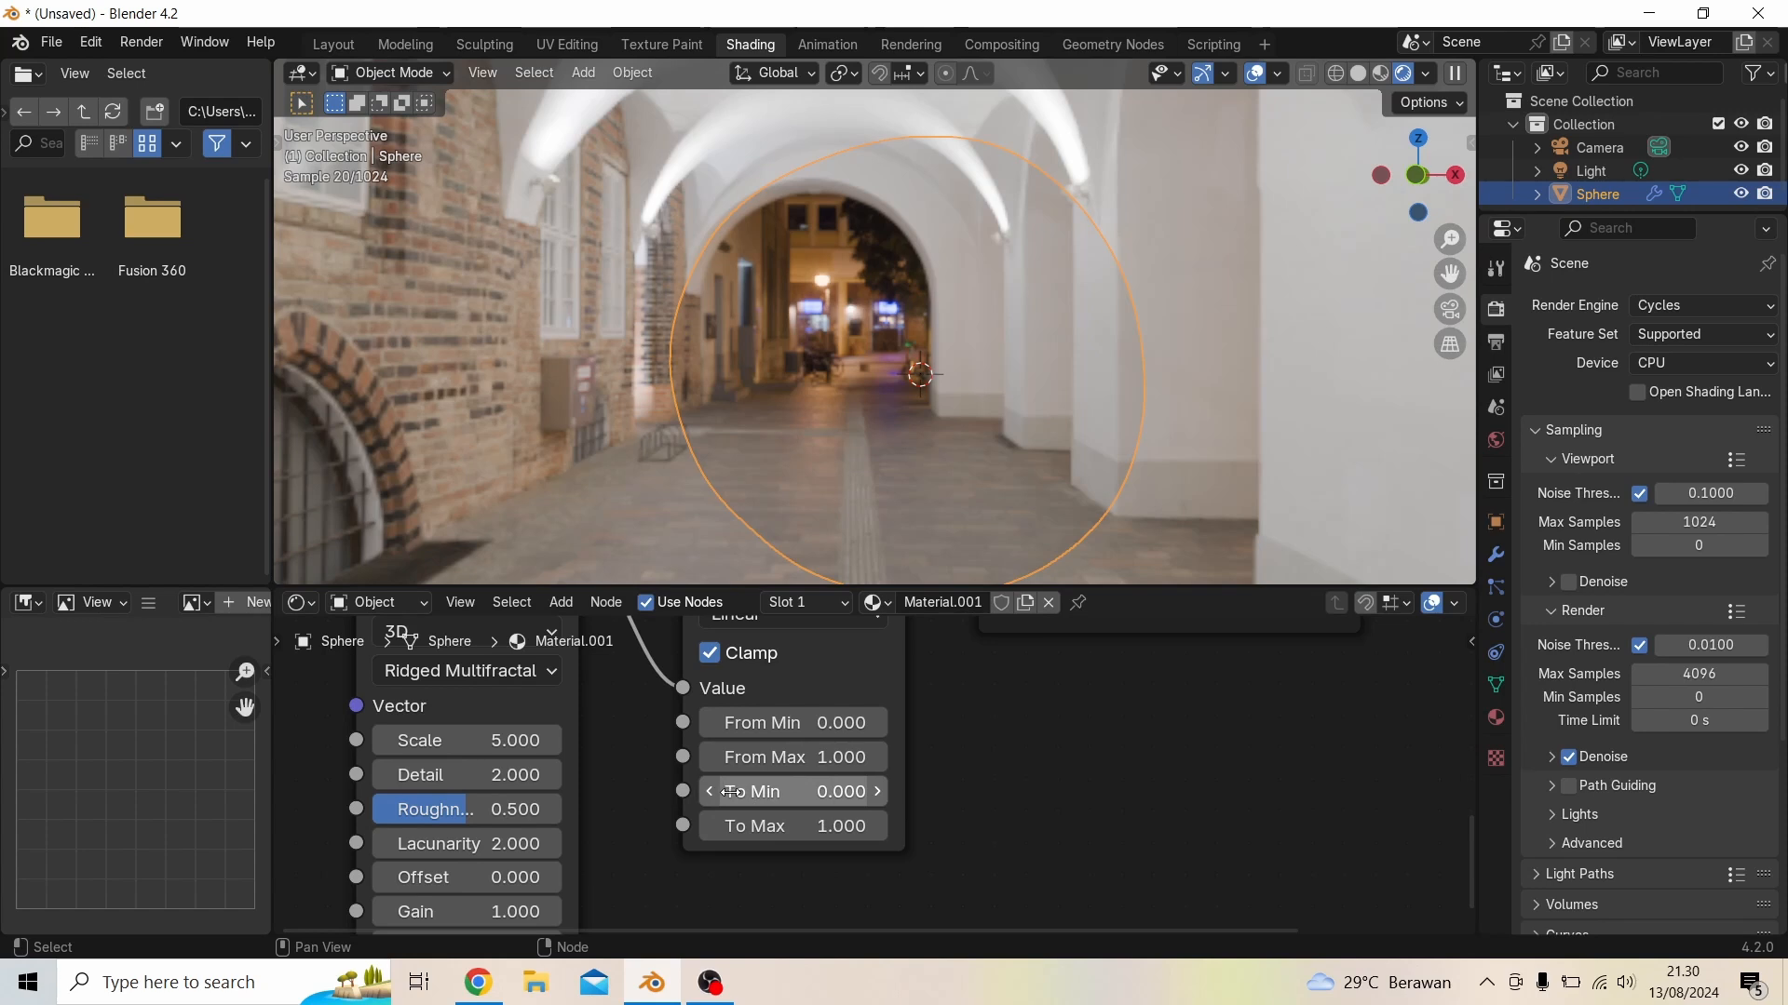
# Set the Map Range node's To Min to 200 and To Max to 800
pyautogui.moveTo(730, 792); pyautogui.dragTo(1010, 793)
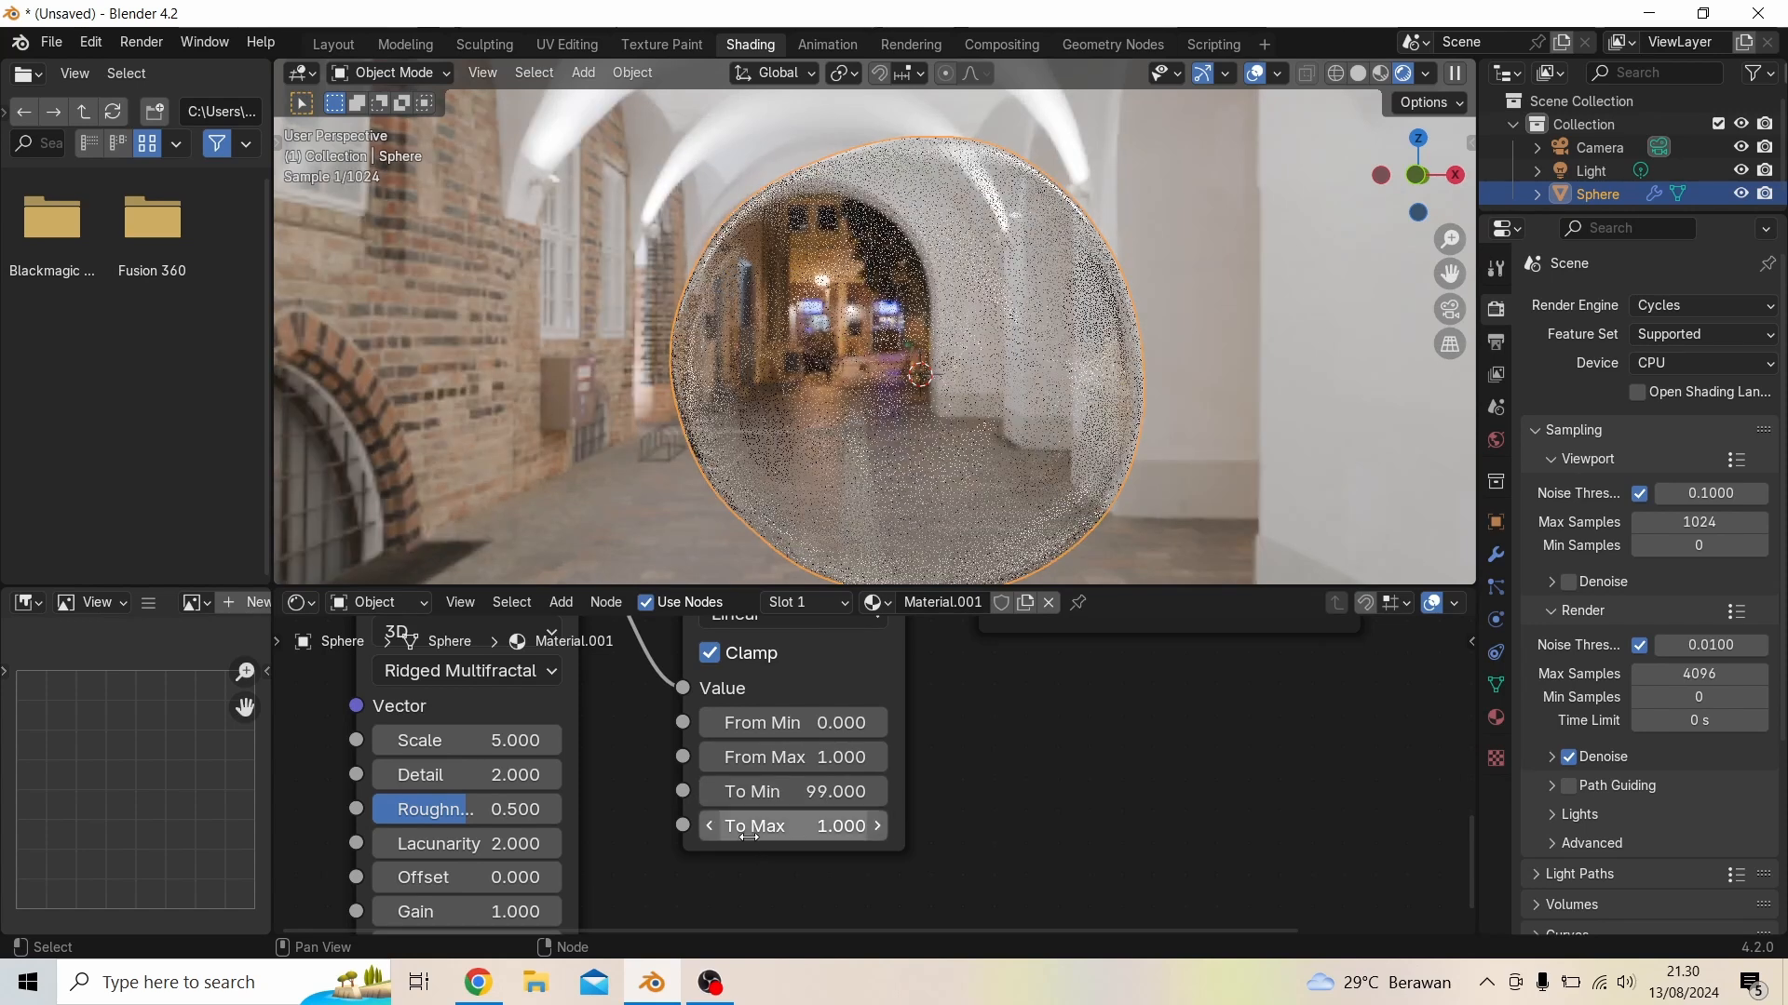
pyautogui.moveTo(750, 837); pyautogui.dragTo(861, 815)
pyautogui.doubleClick(802, 793)
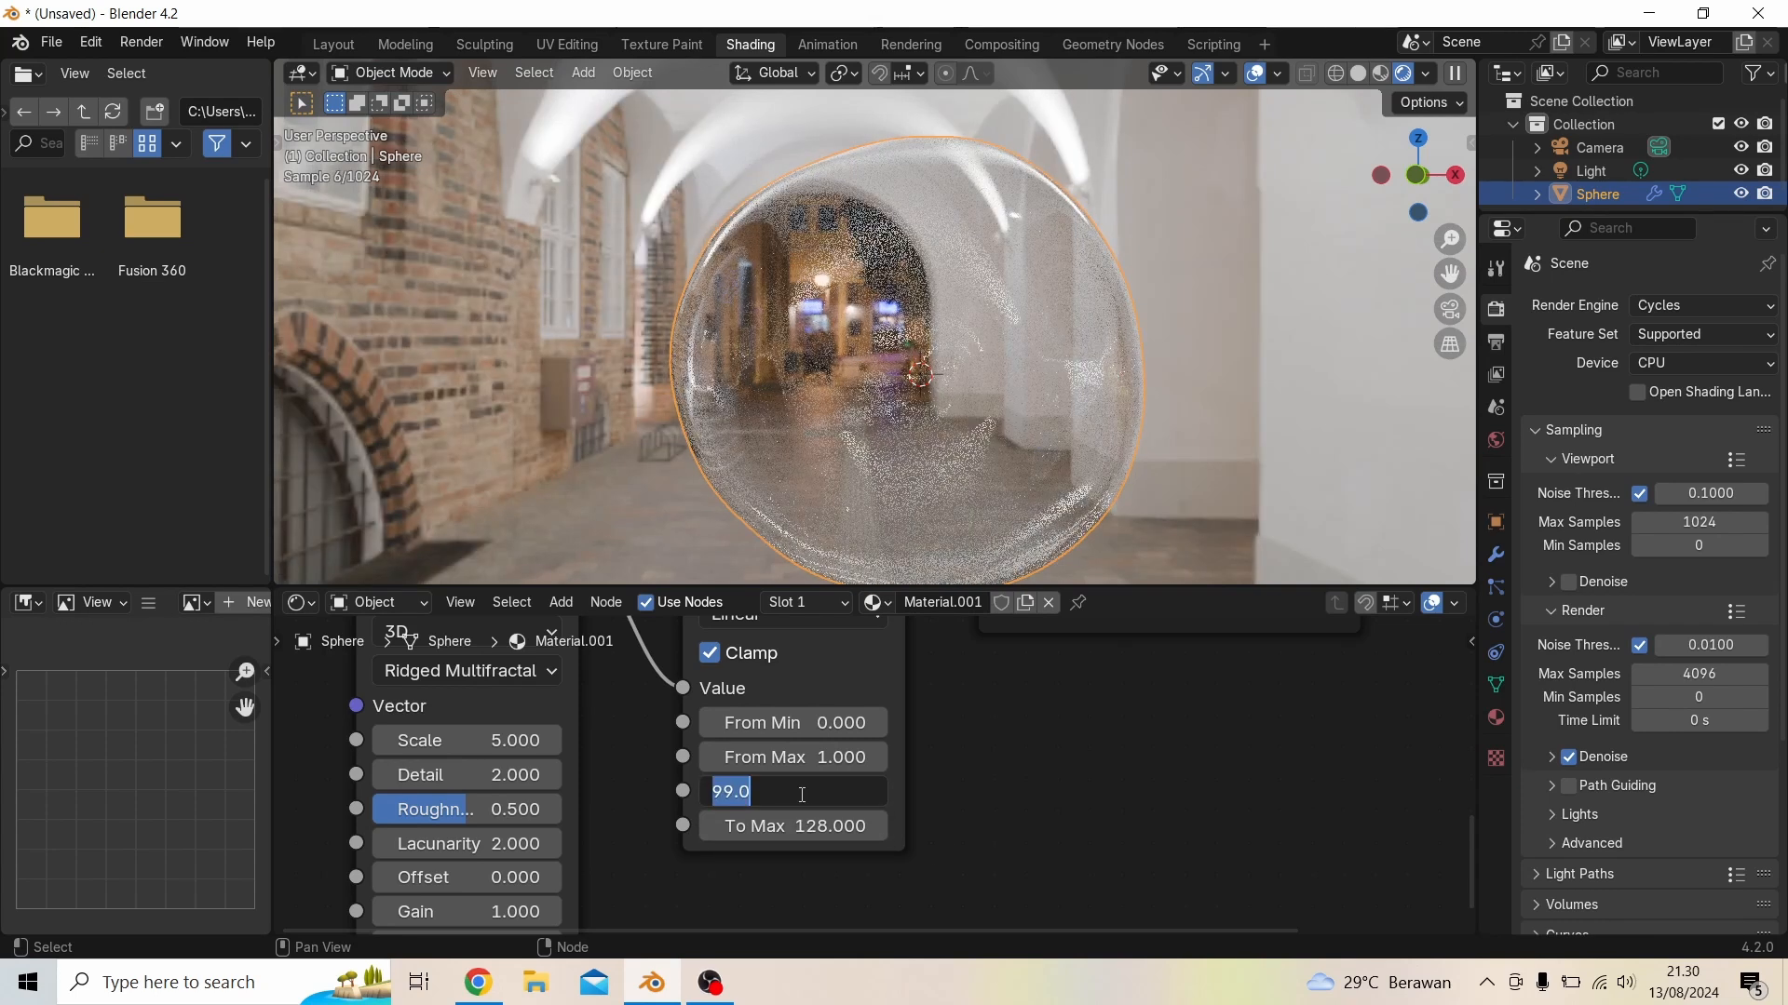
pyautogui.write('200')
pyautogui.press('Return')
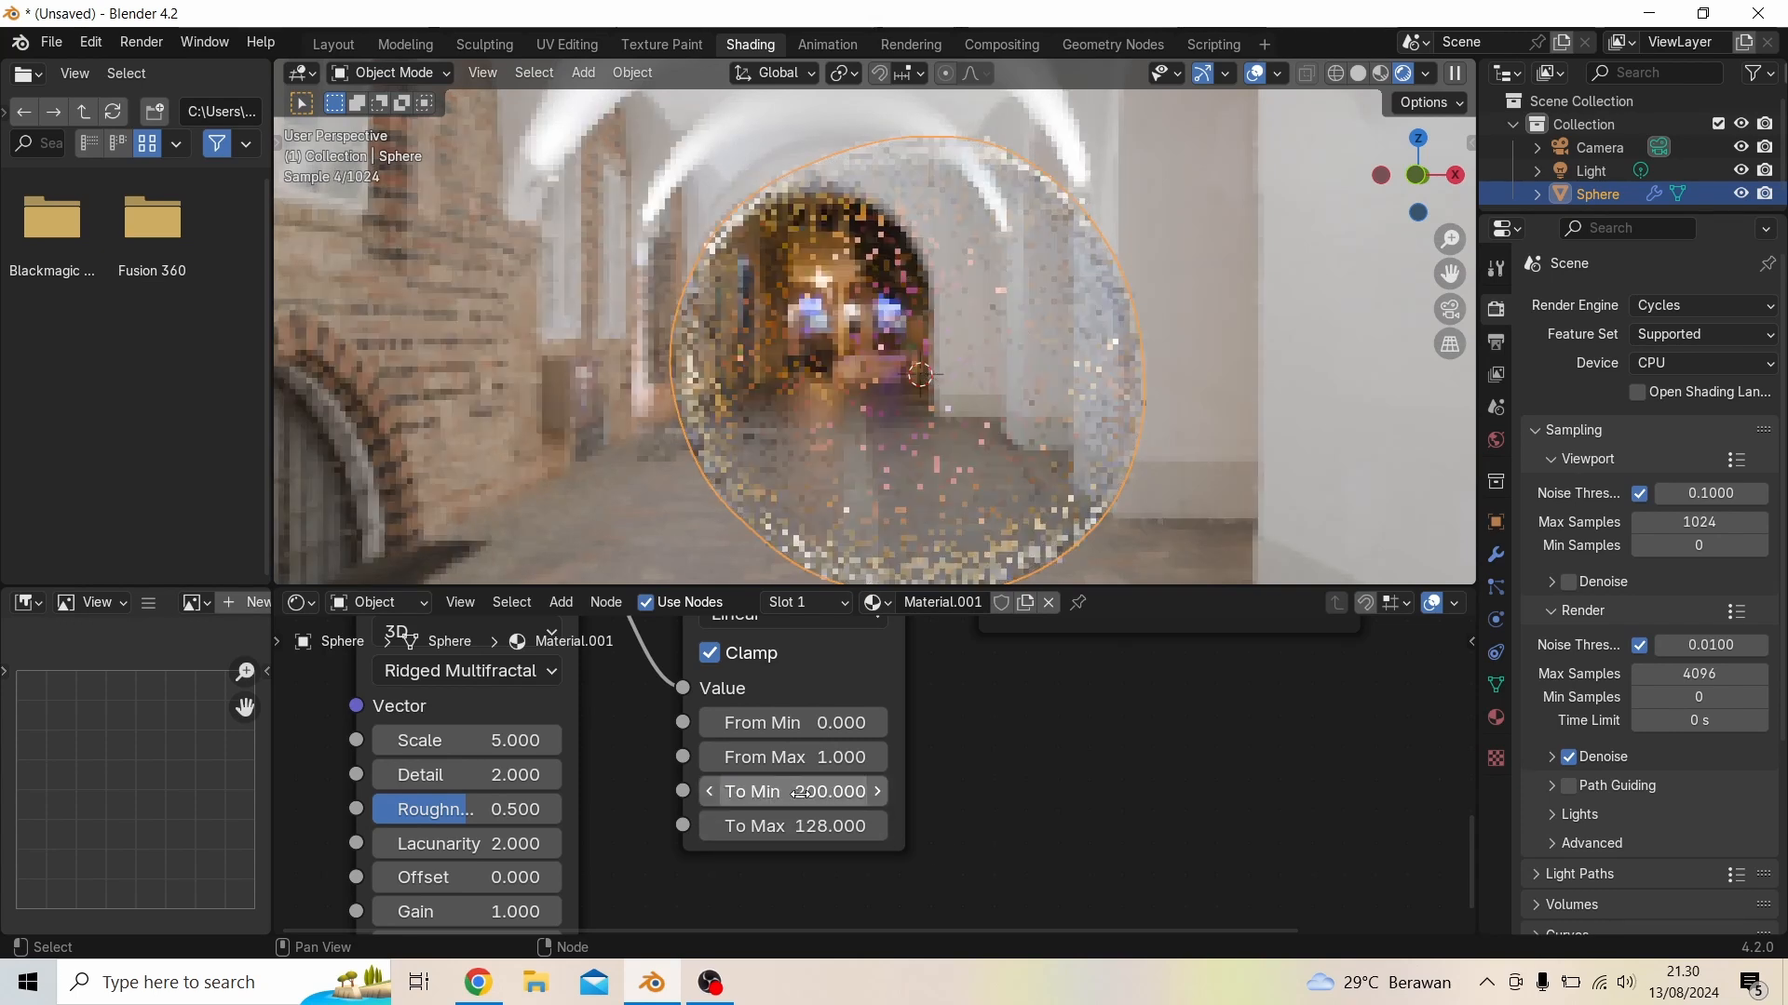
pyautogui.doubleClick(806, 823)
pyautogui.write('800')
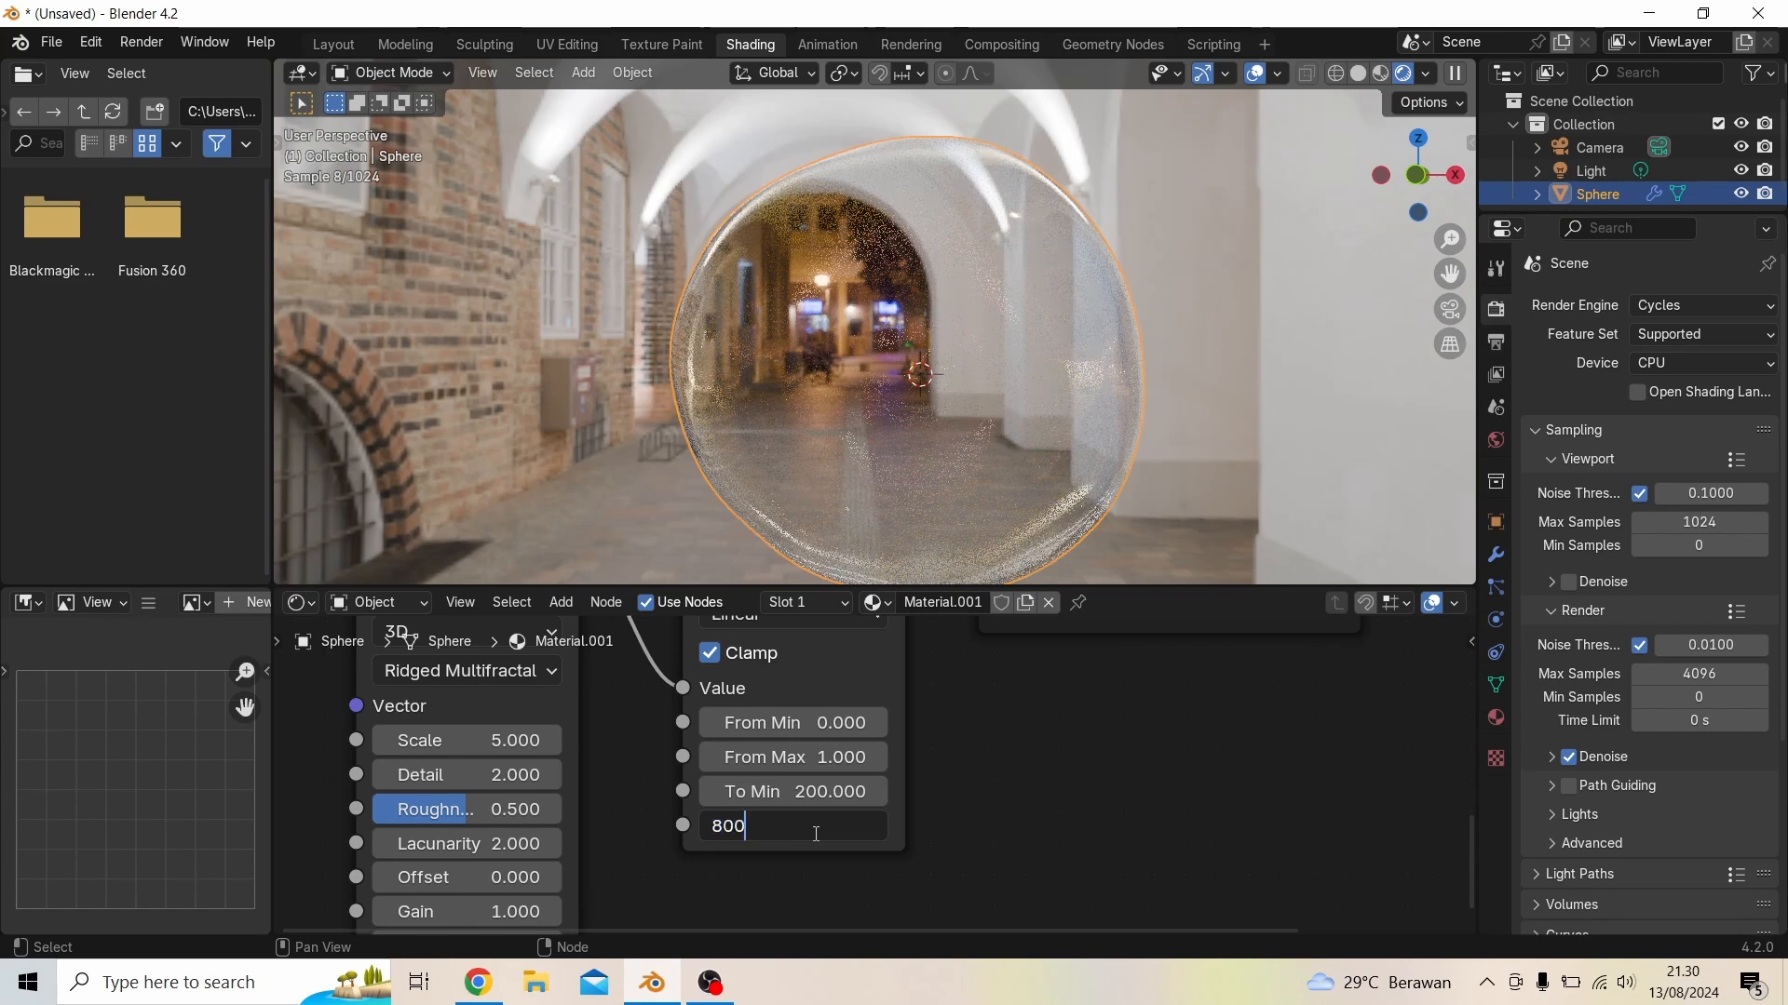
pyautogui.press('Return')
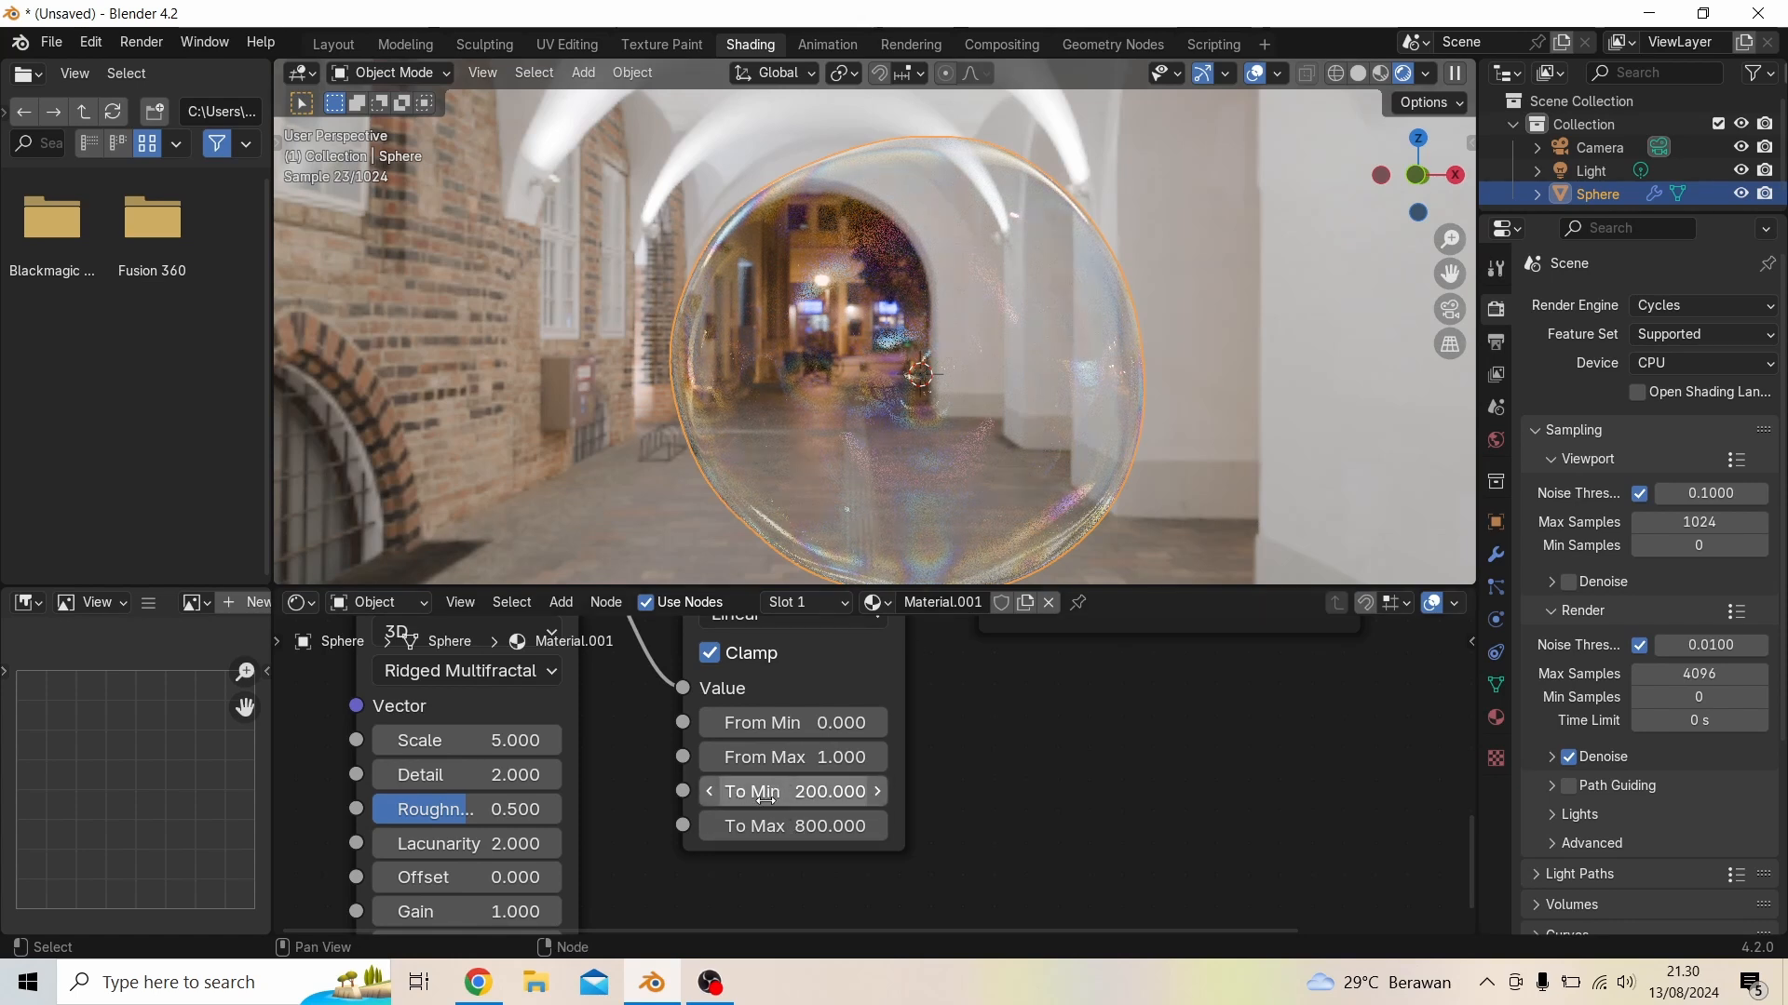
# Unlink the Map Range result from the thin film Thickness to compare the bubble's colours, and restore the link
pyautogui.moveTo(1056, 712); pyautogui.dragTo(918, 626, button='middle')
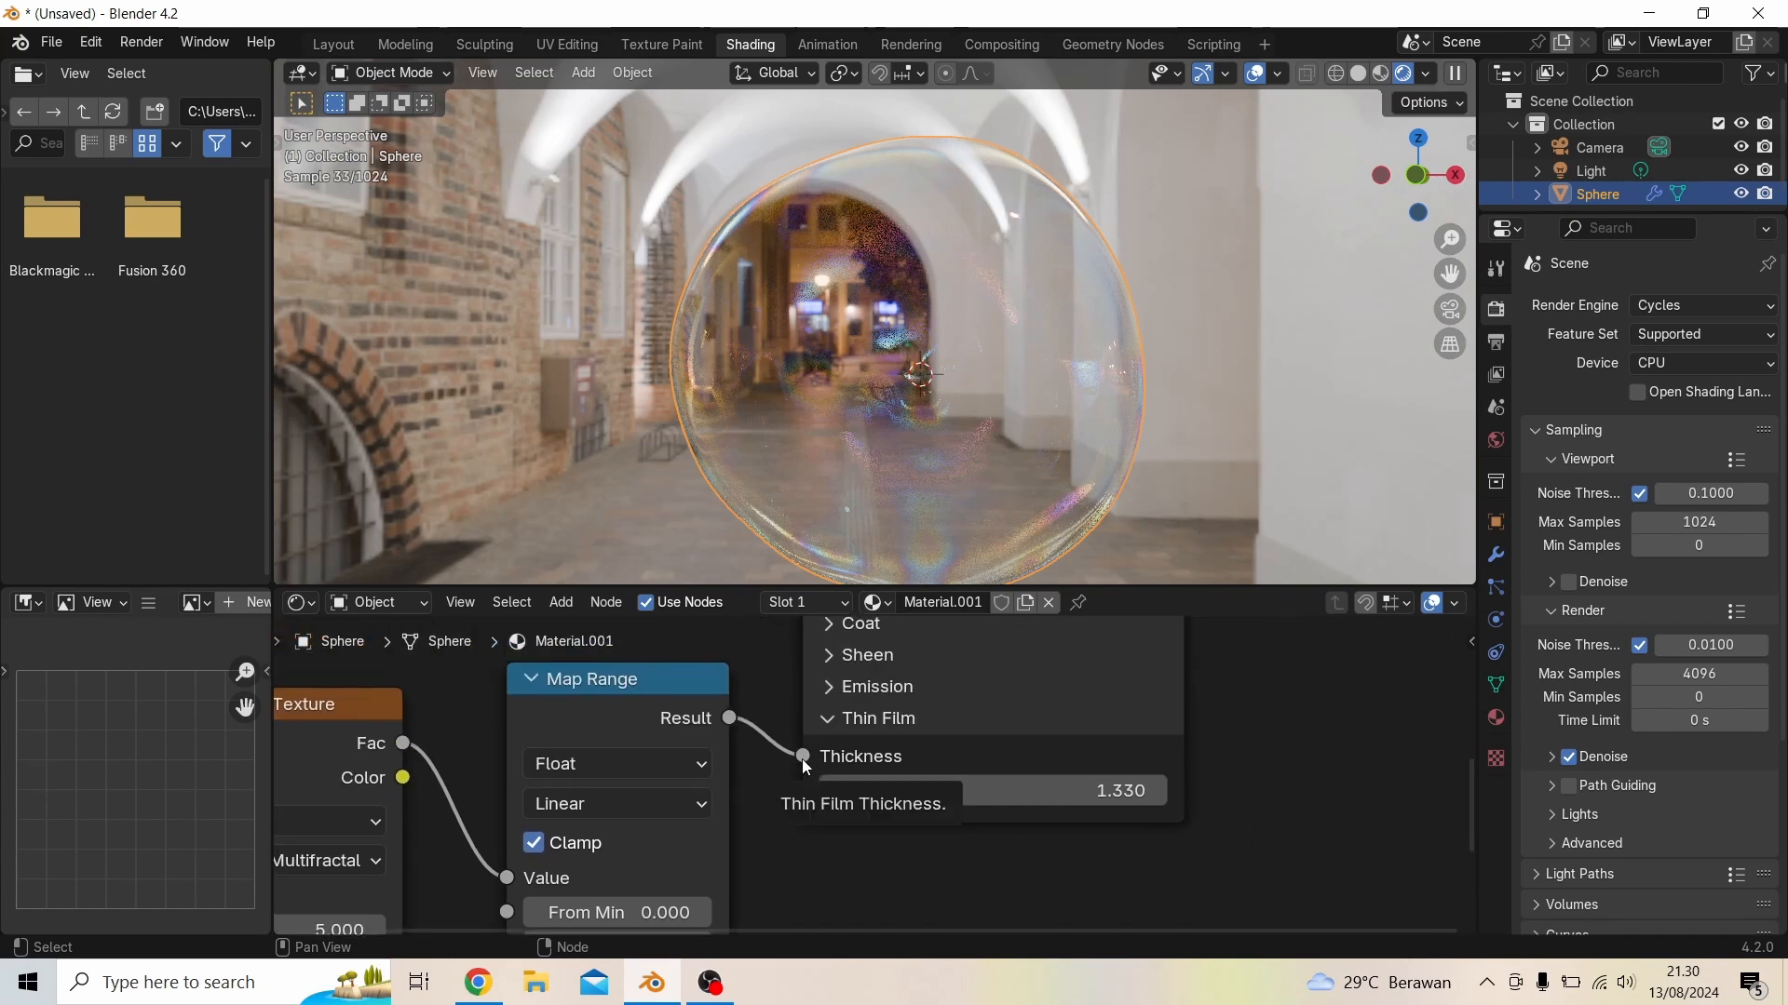
pyautogui.moveTo(801, 758); pyautogui.dragTo(773, 721)
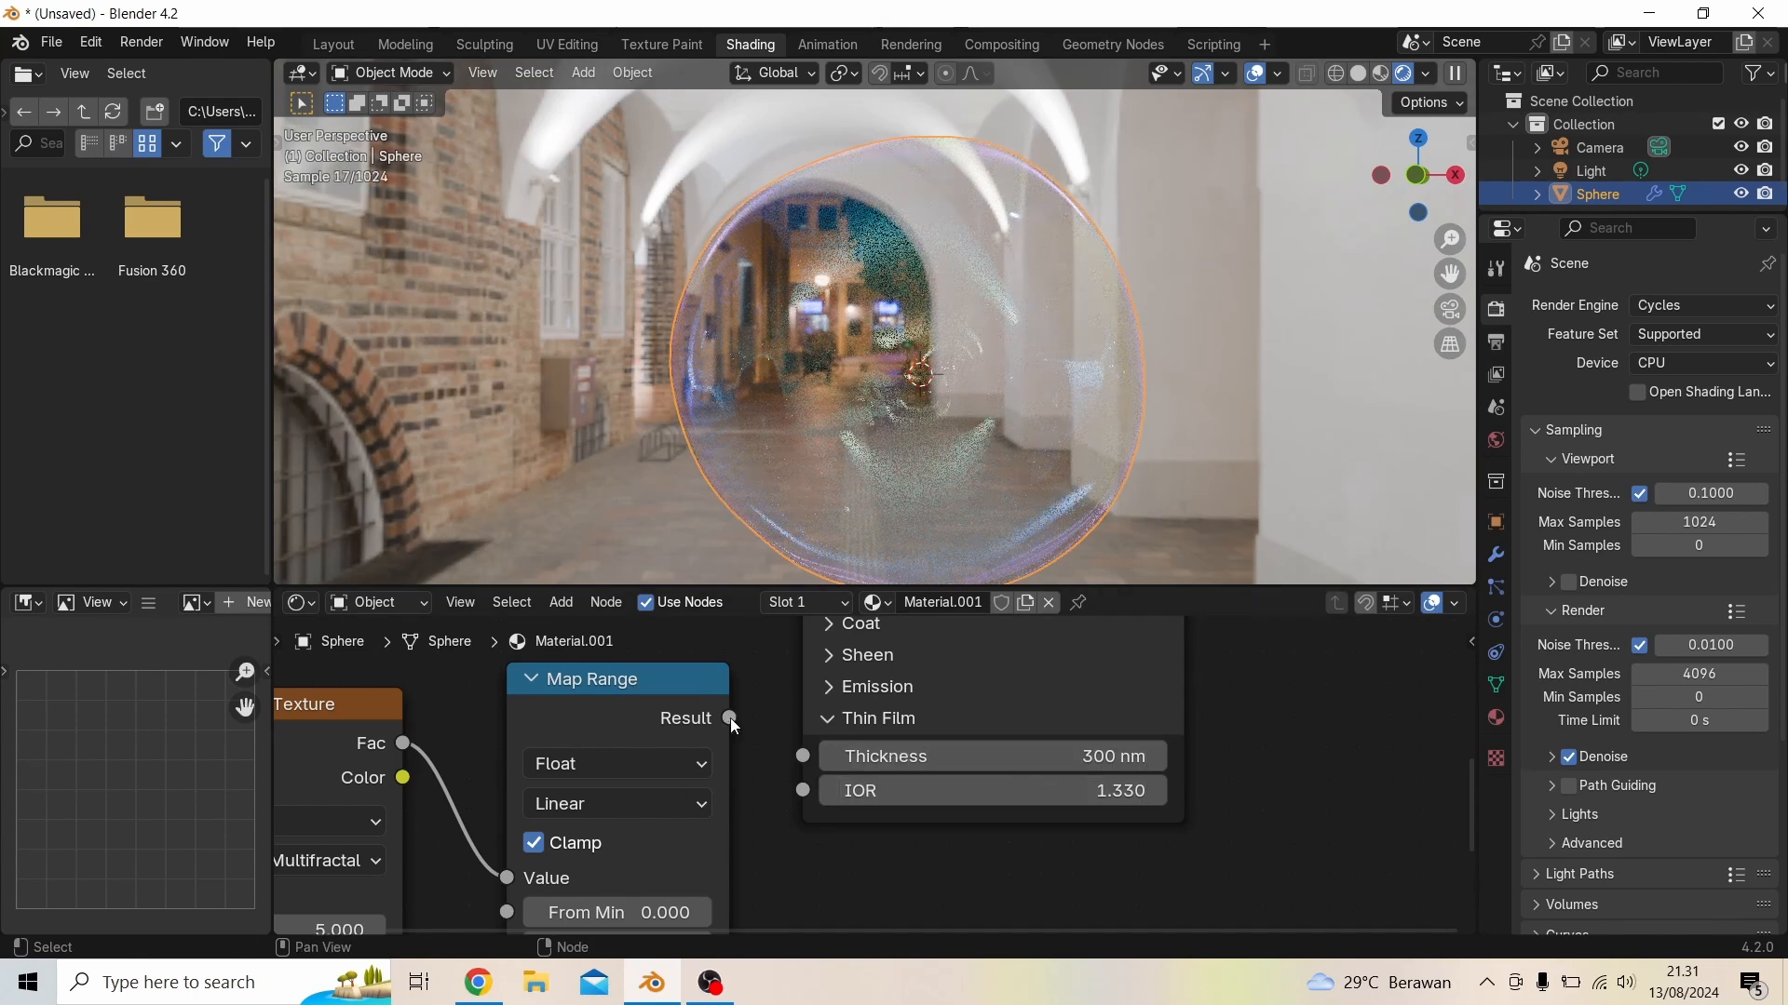
pyautogui.moveTo(730, 718); pyautogui.dragTo(804, 757)
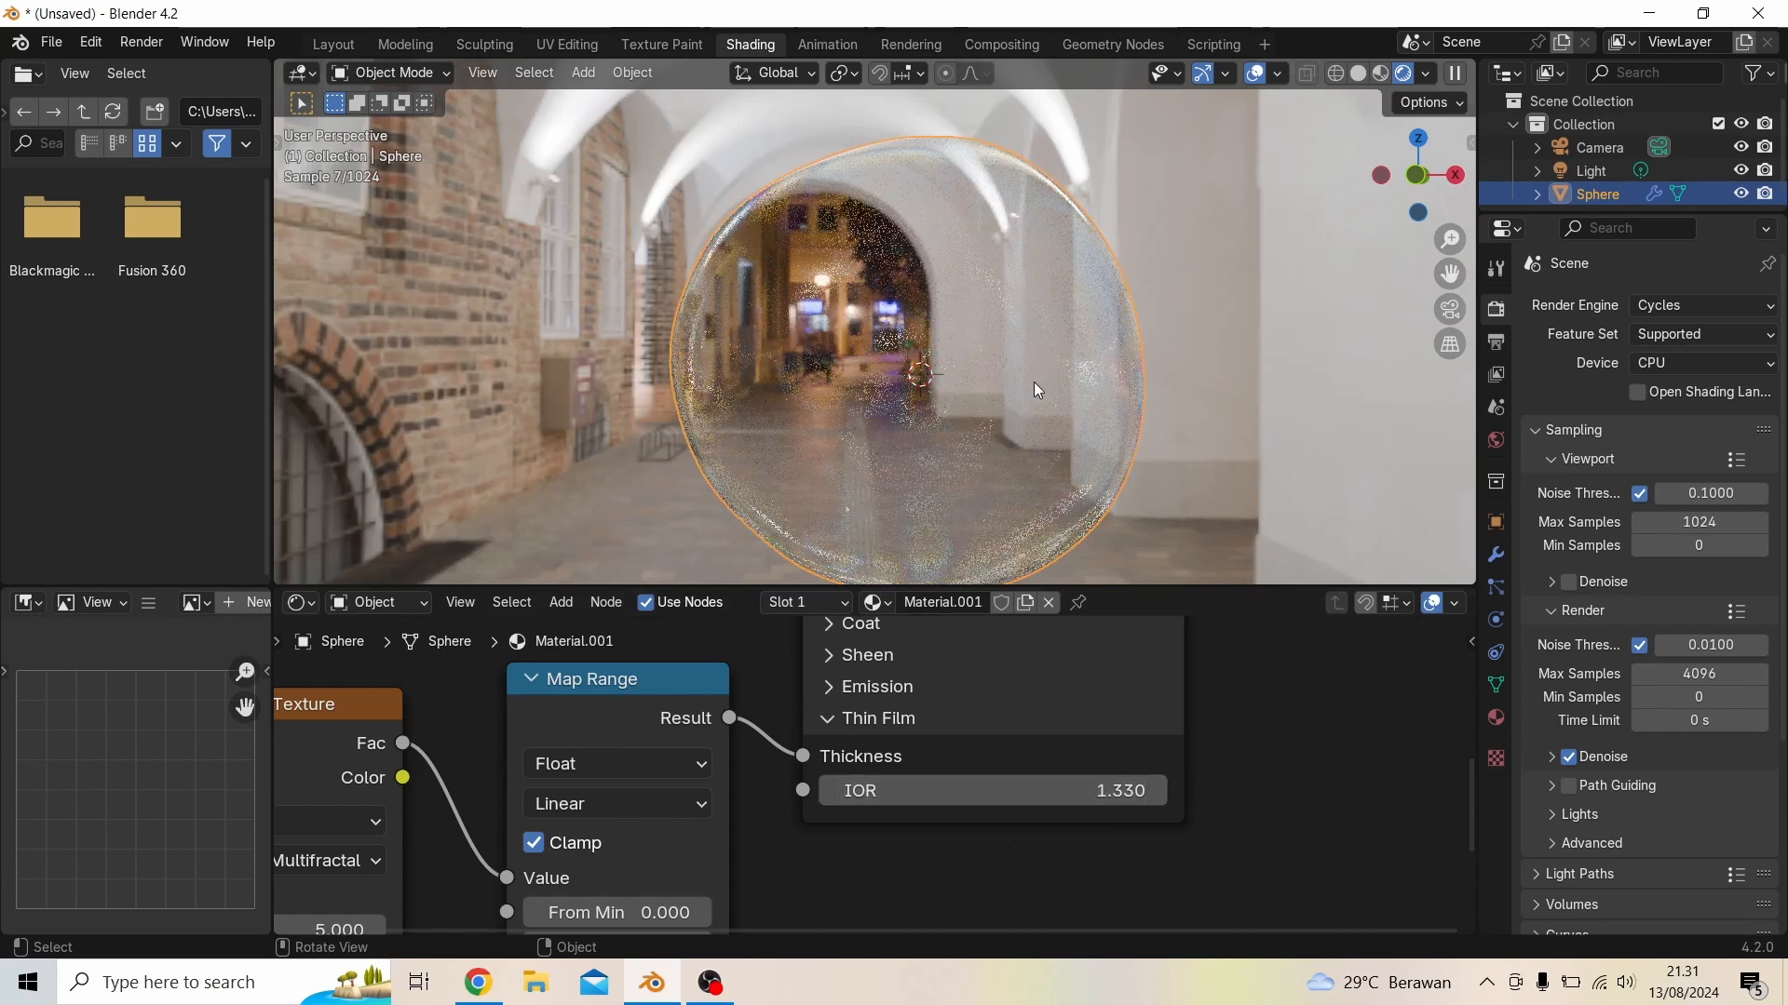
# Preview the Noise Texture on the sphere and, after trying fBM and Ridged Multifractal, set its type to Hybrid Multifractal
pyautogui.moveTo(778, 670); pyautogui.dragTo(1082, 662, button='middle')
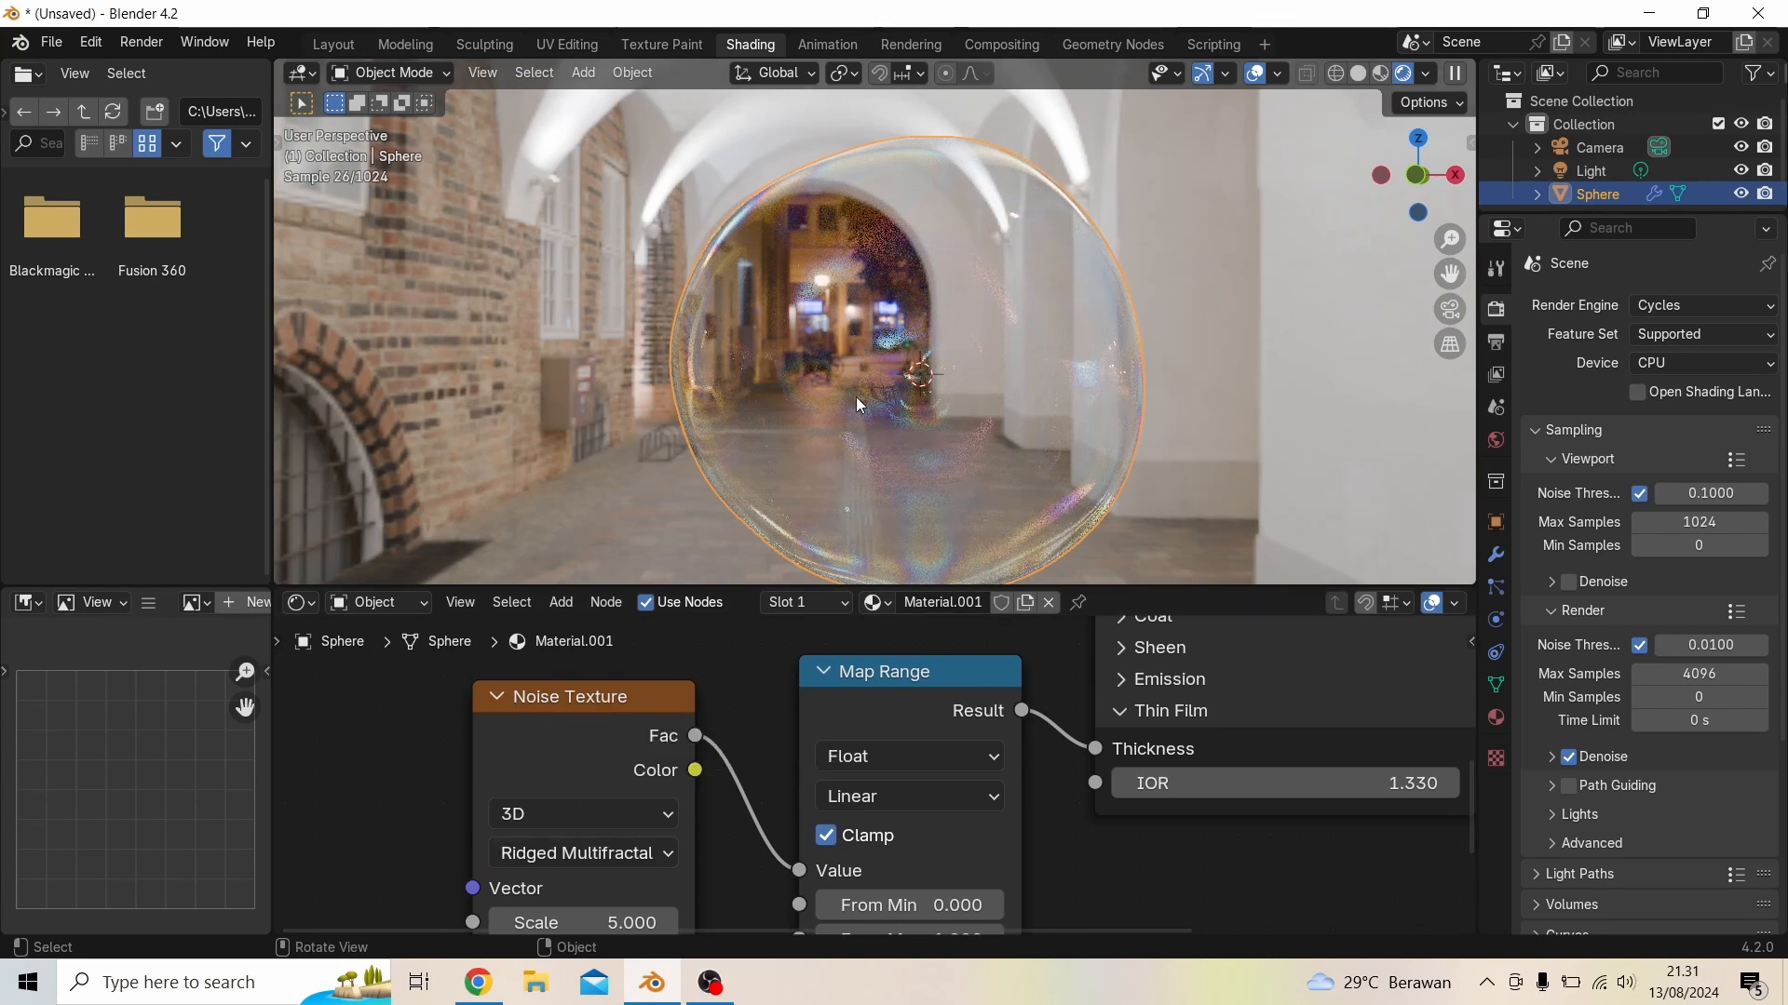
pyautogui.keyDown('ctrl'); pyautogui.keyDown('shift'); pyautogui.click(572, 704); pyautogui.keyUp('shift'); pyautogui.keyUp('ctrl')
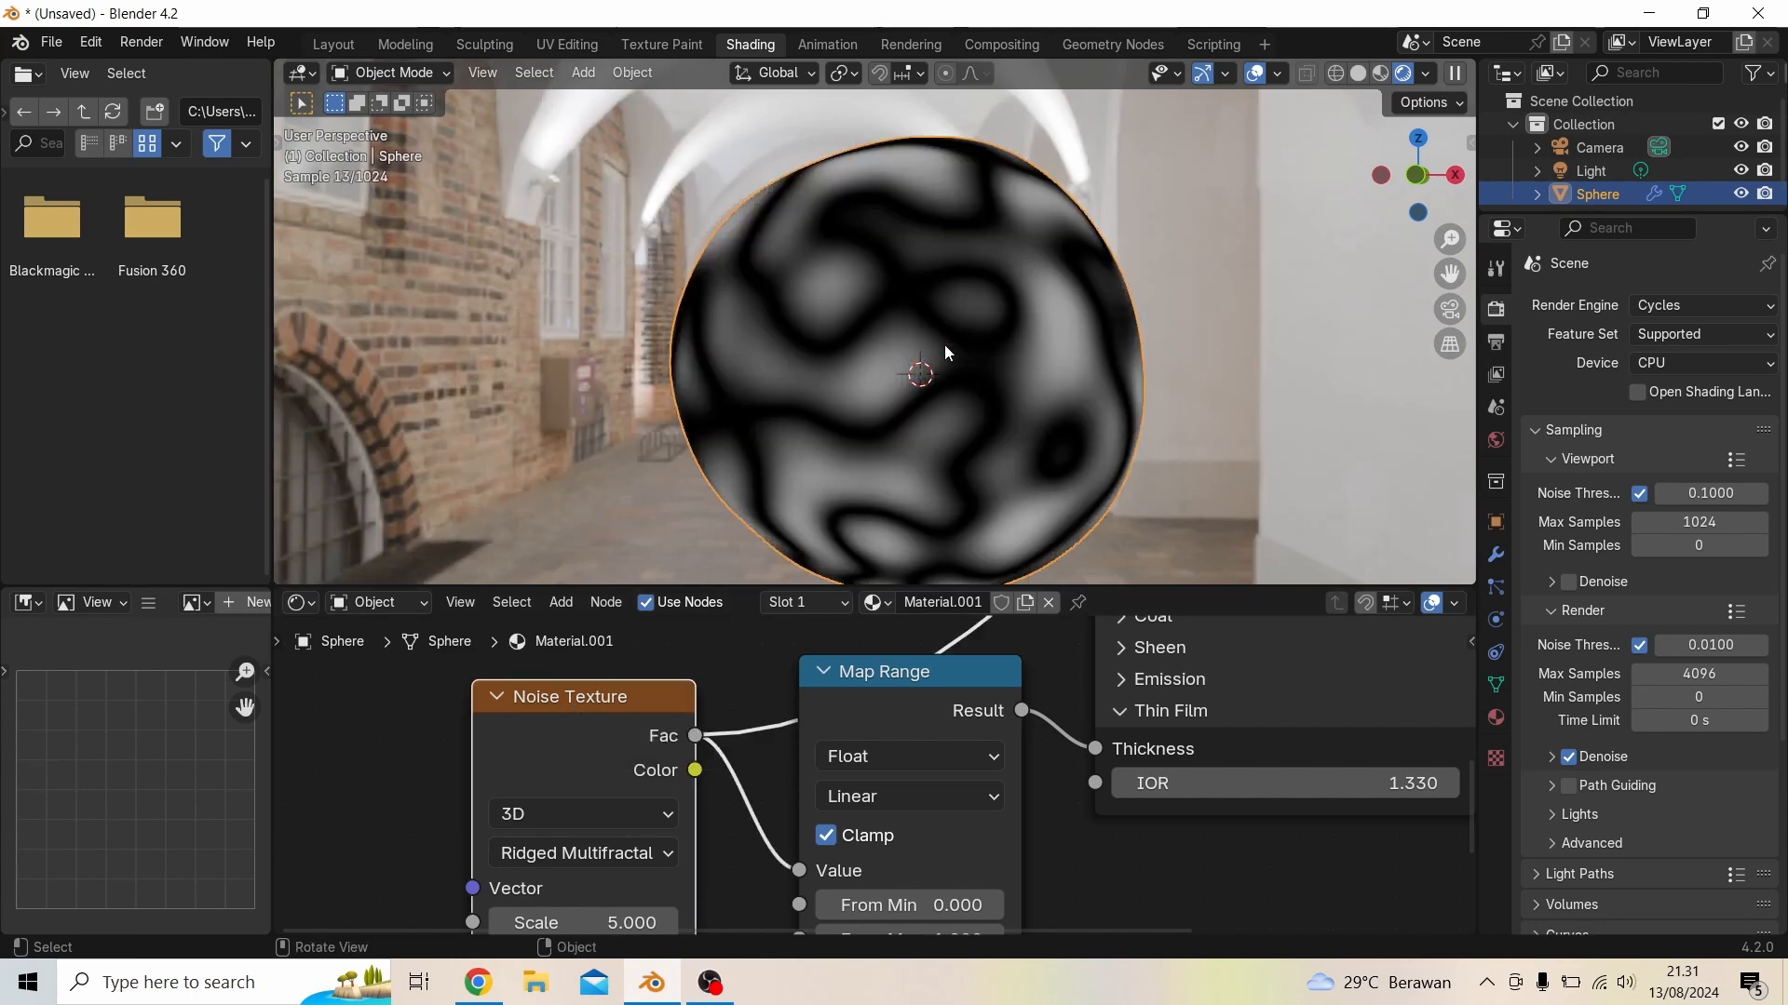
pyautogui.click(555, 851)
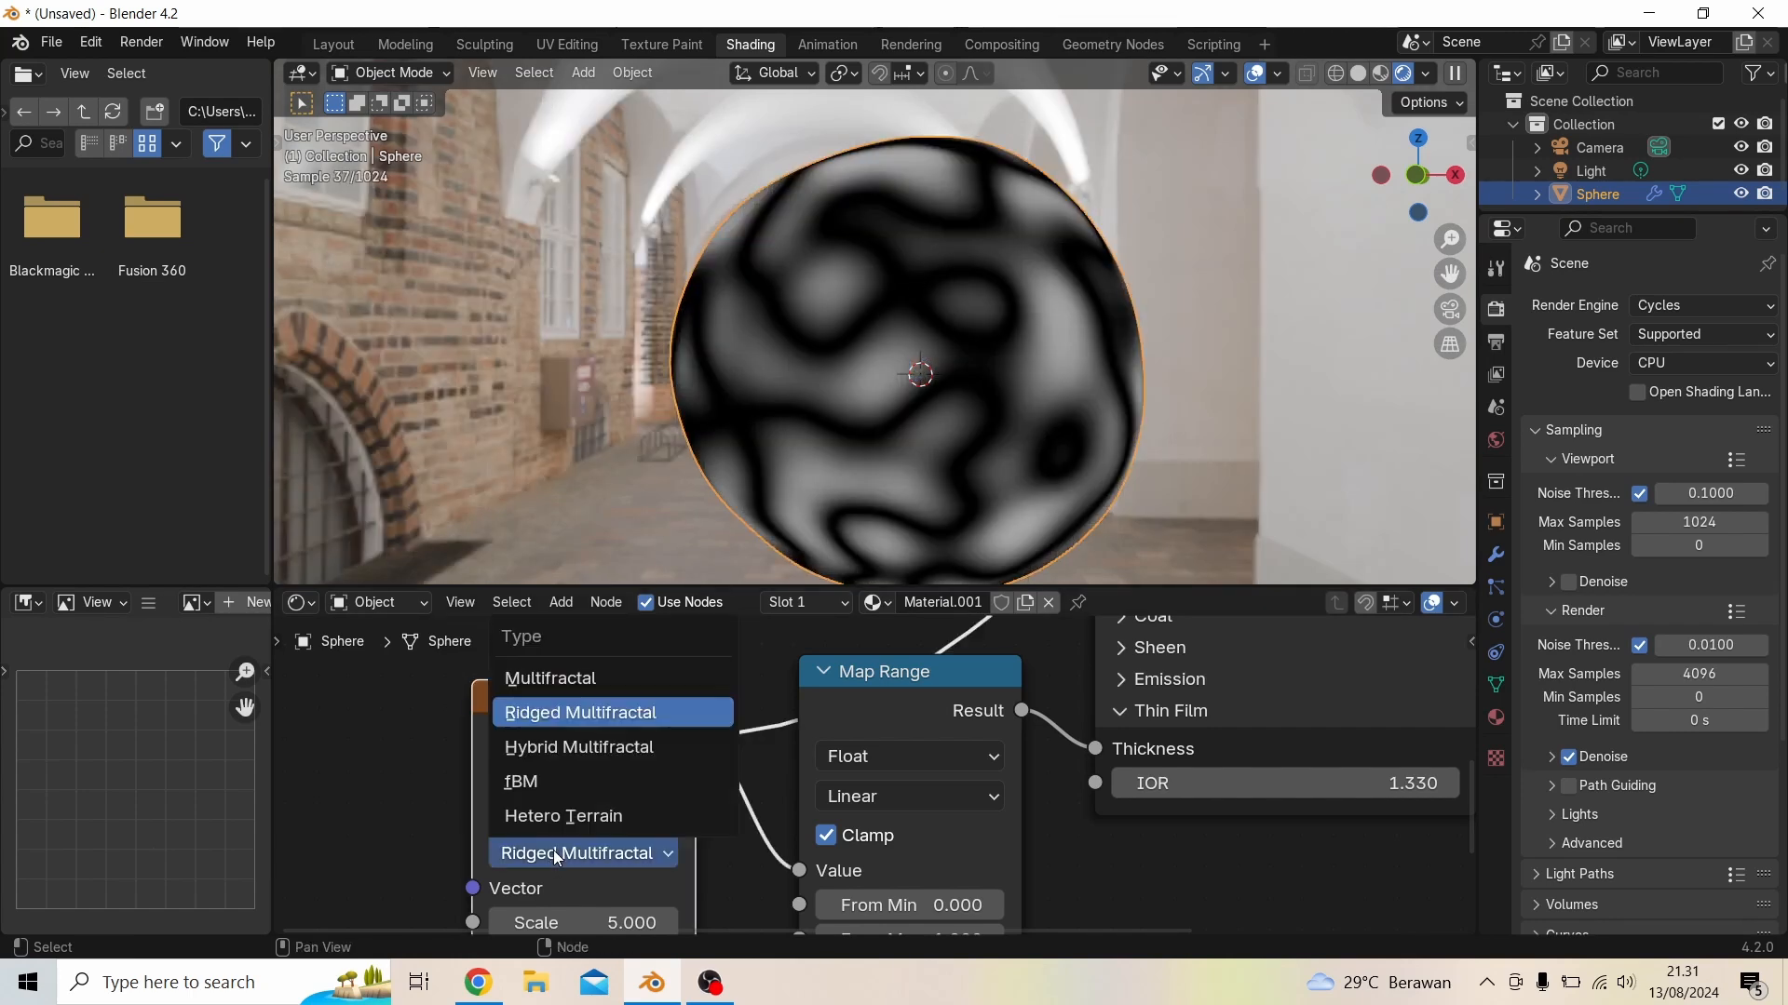
pyautogui.click(538, 782)
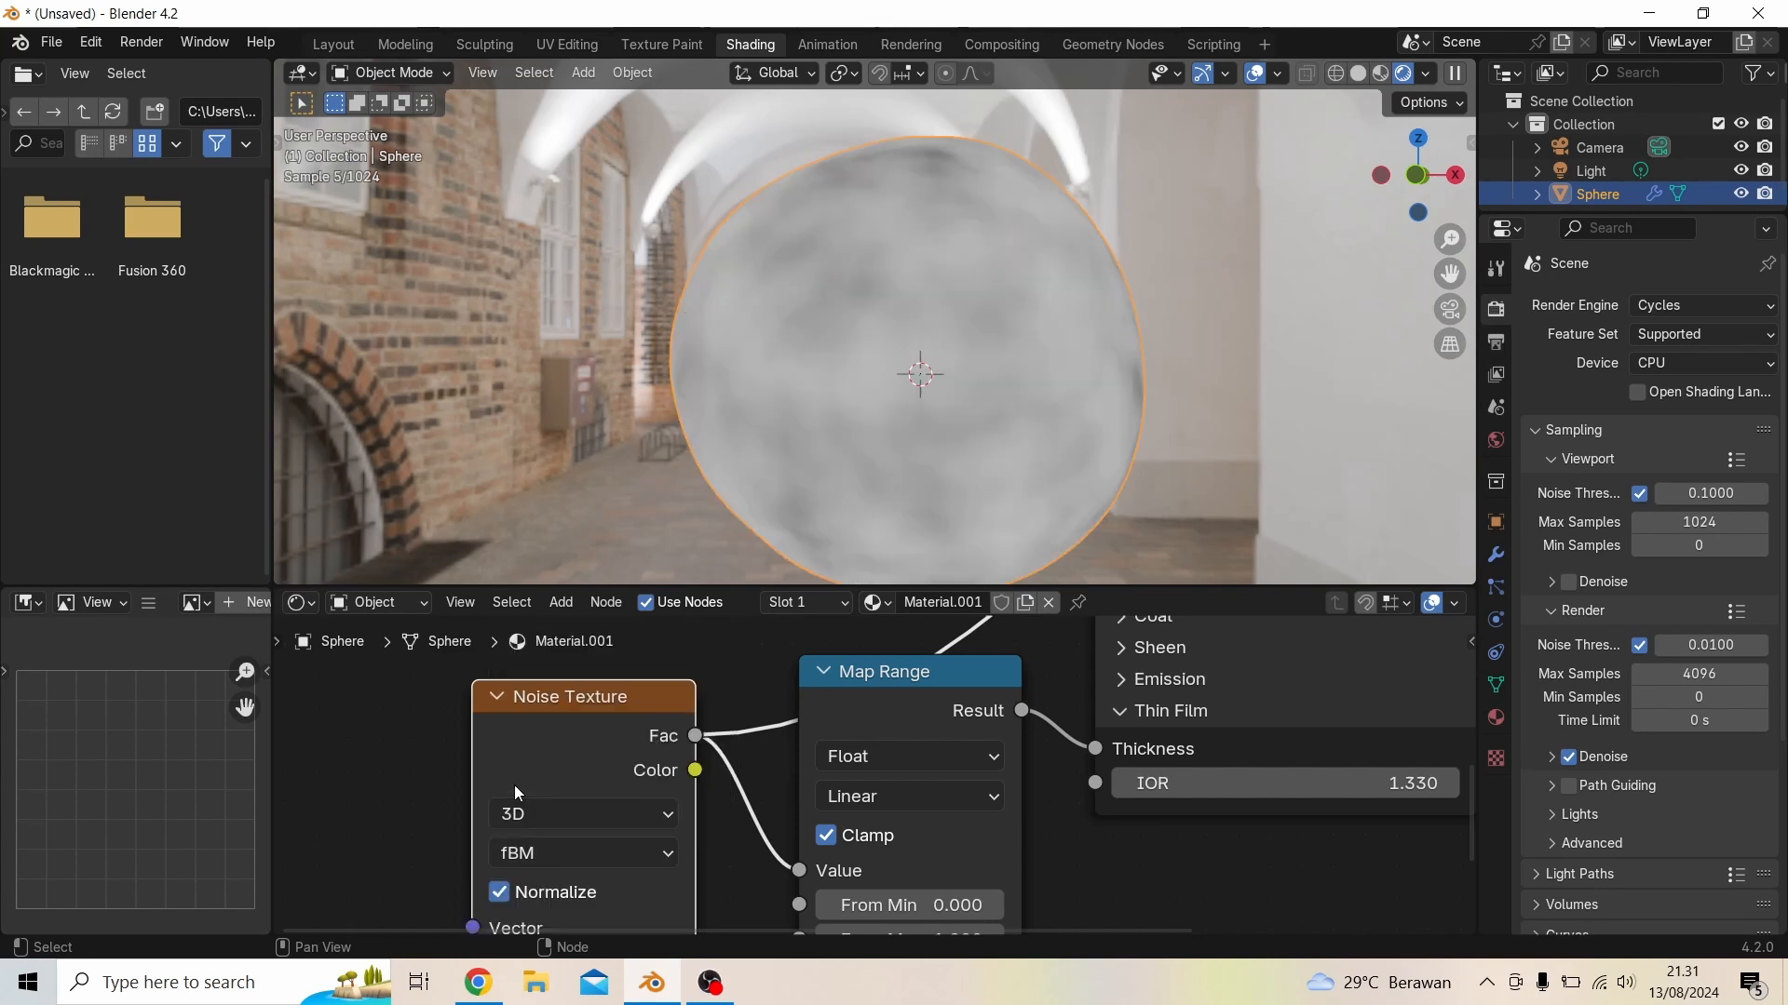
pyautogui.click(543, 855)
pyautogui.click(545, 747)
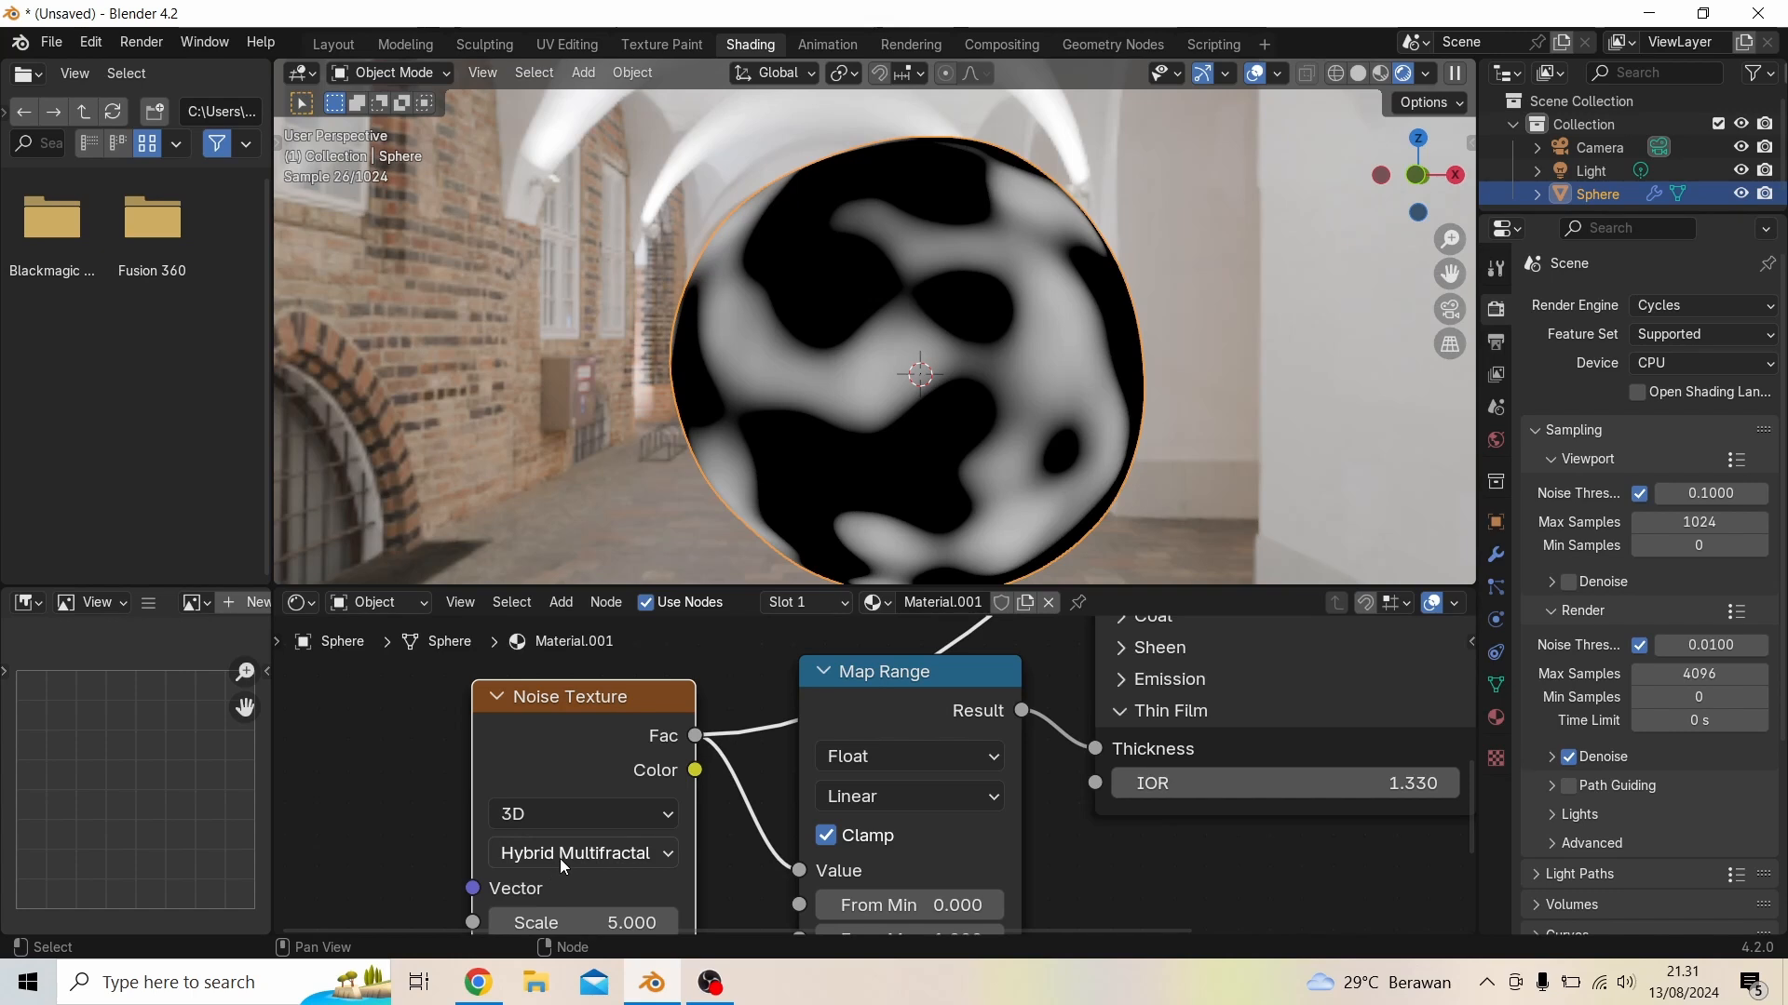
pyautogui.click(560, 857)
pyautogui.click(578, 715)
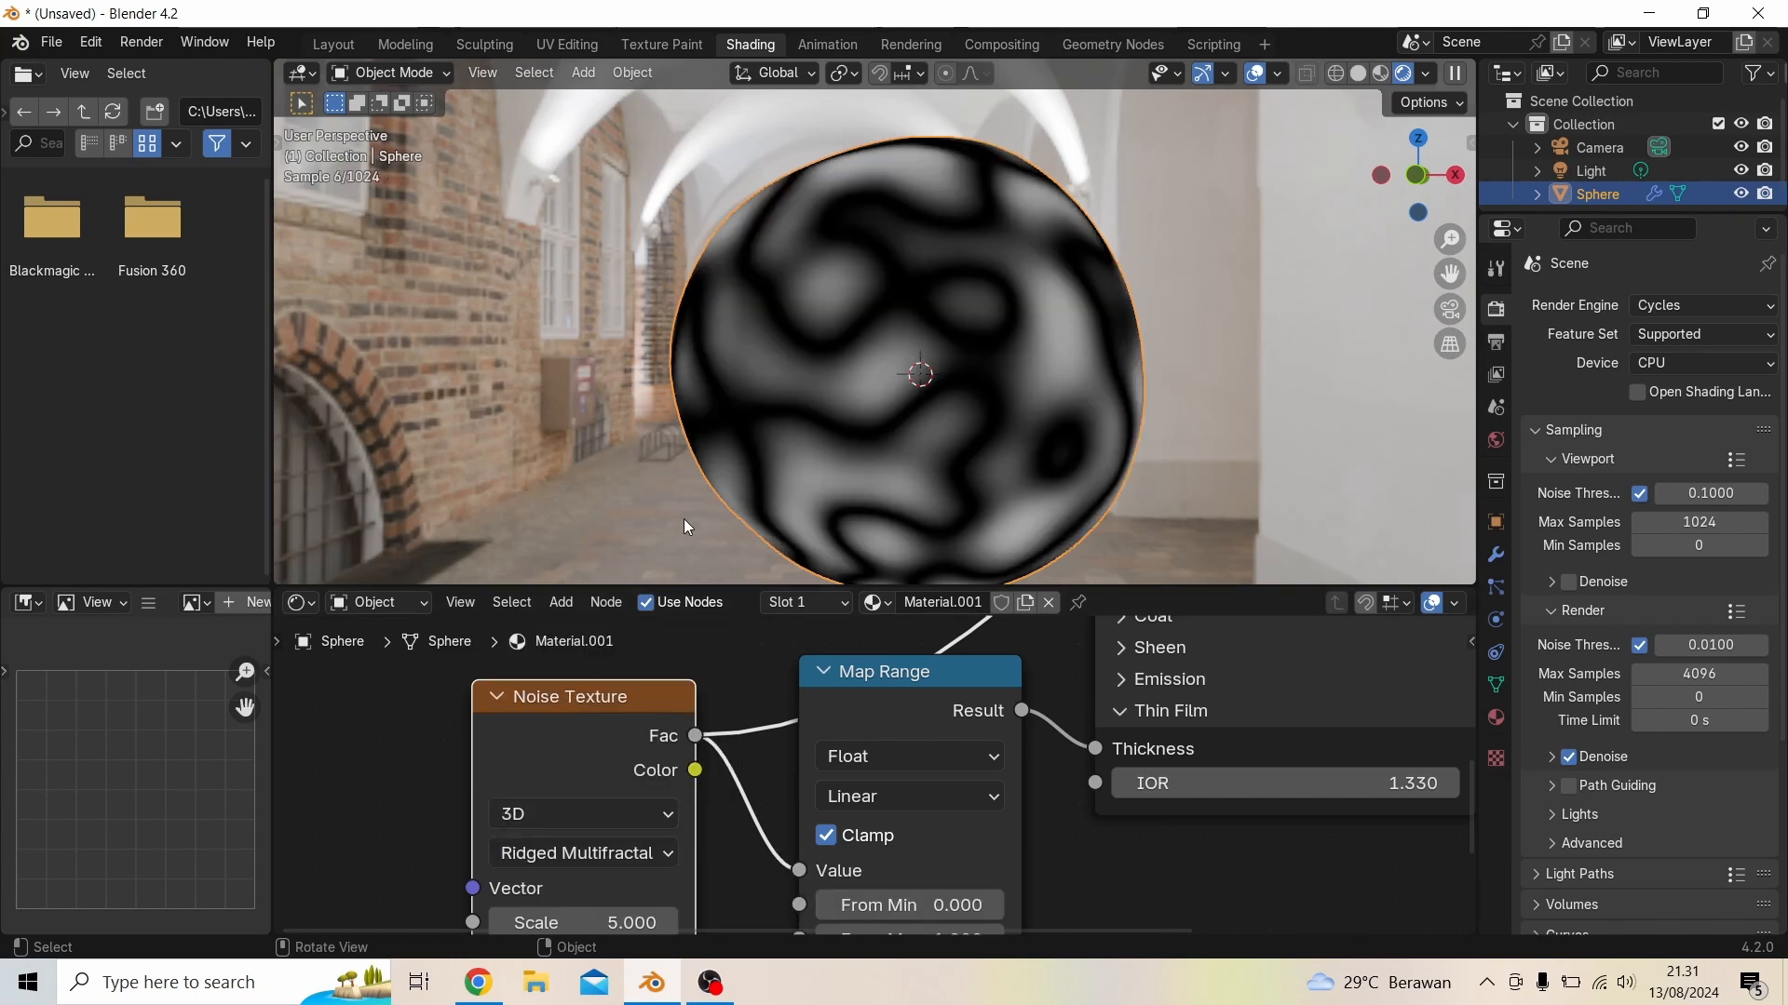
pyautogui.click(606, 854)
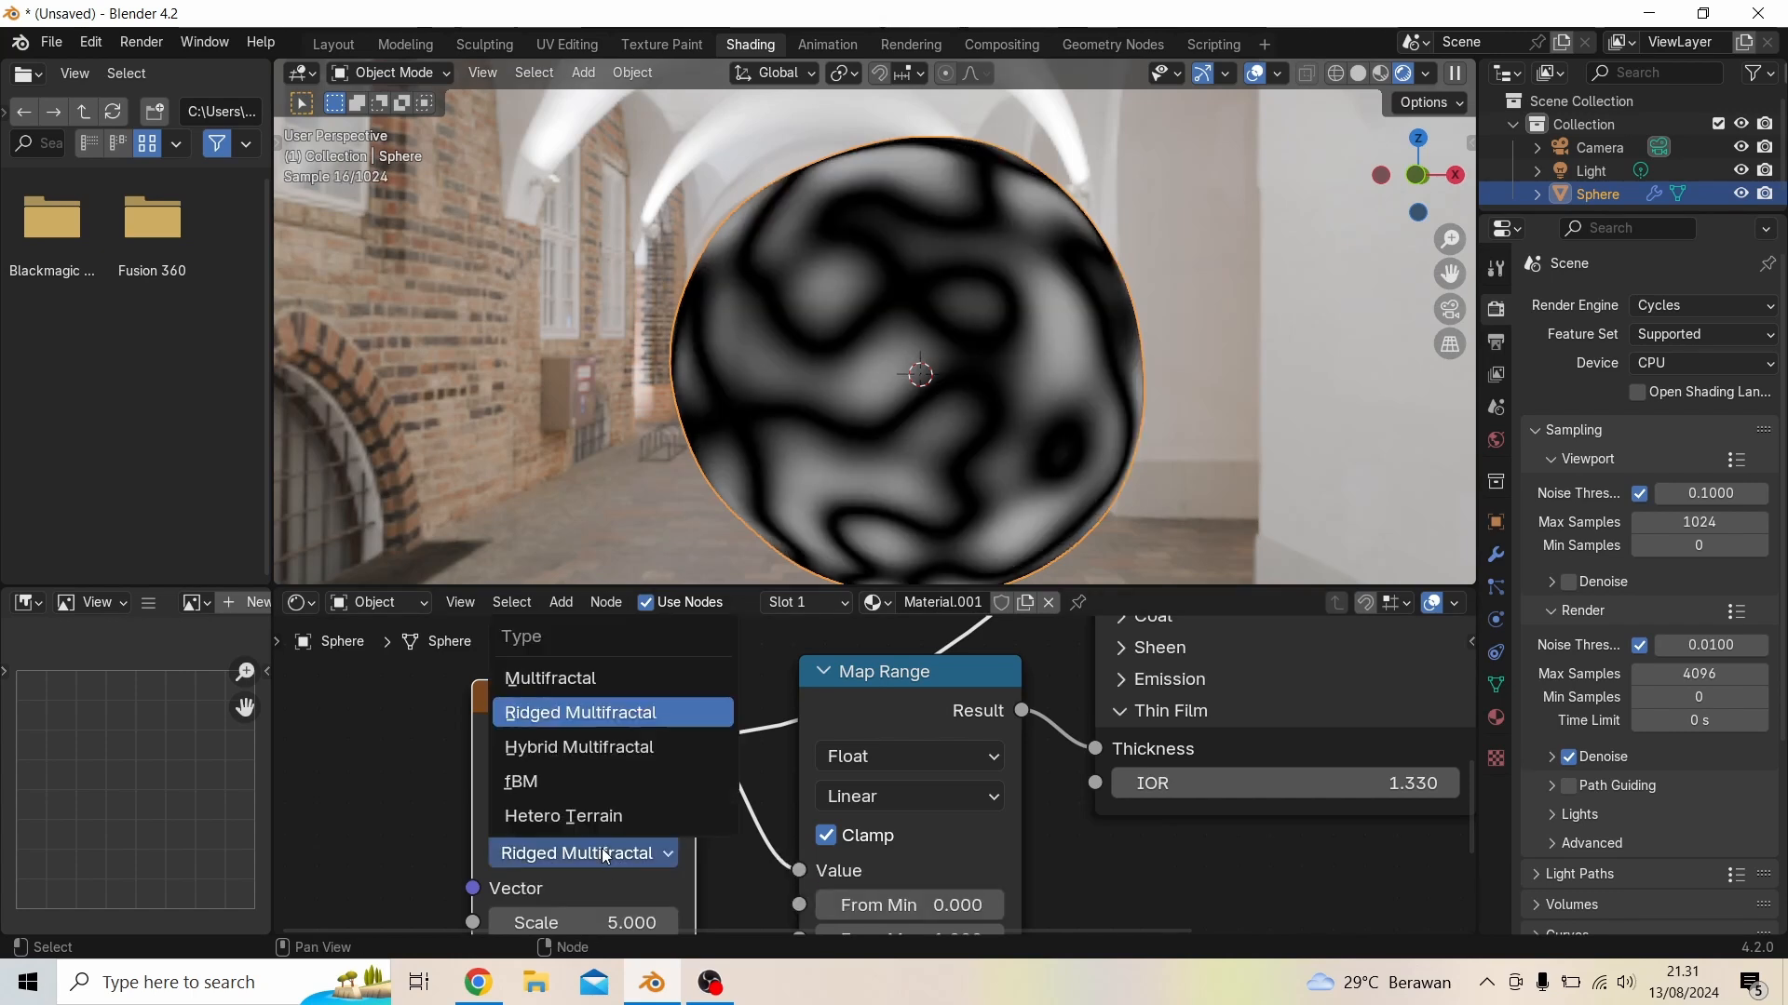
pyautogui.click(556, 745)
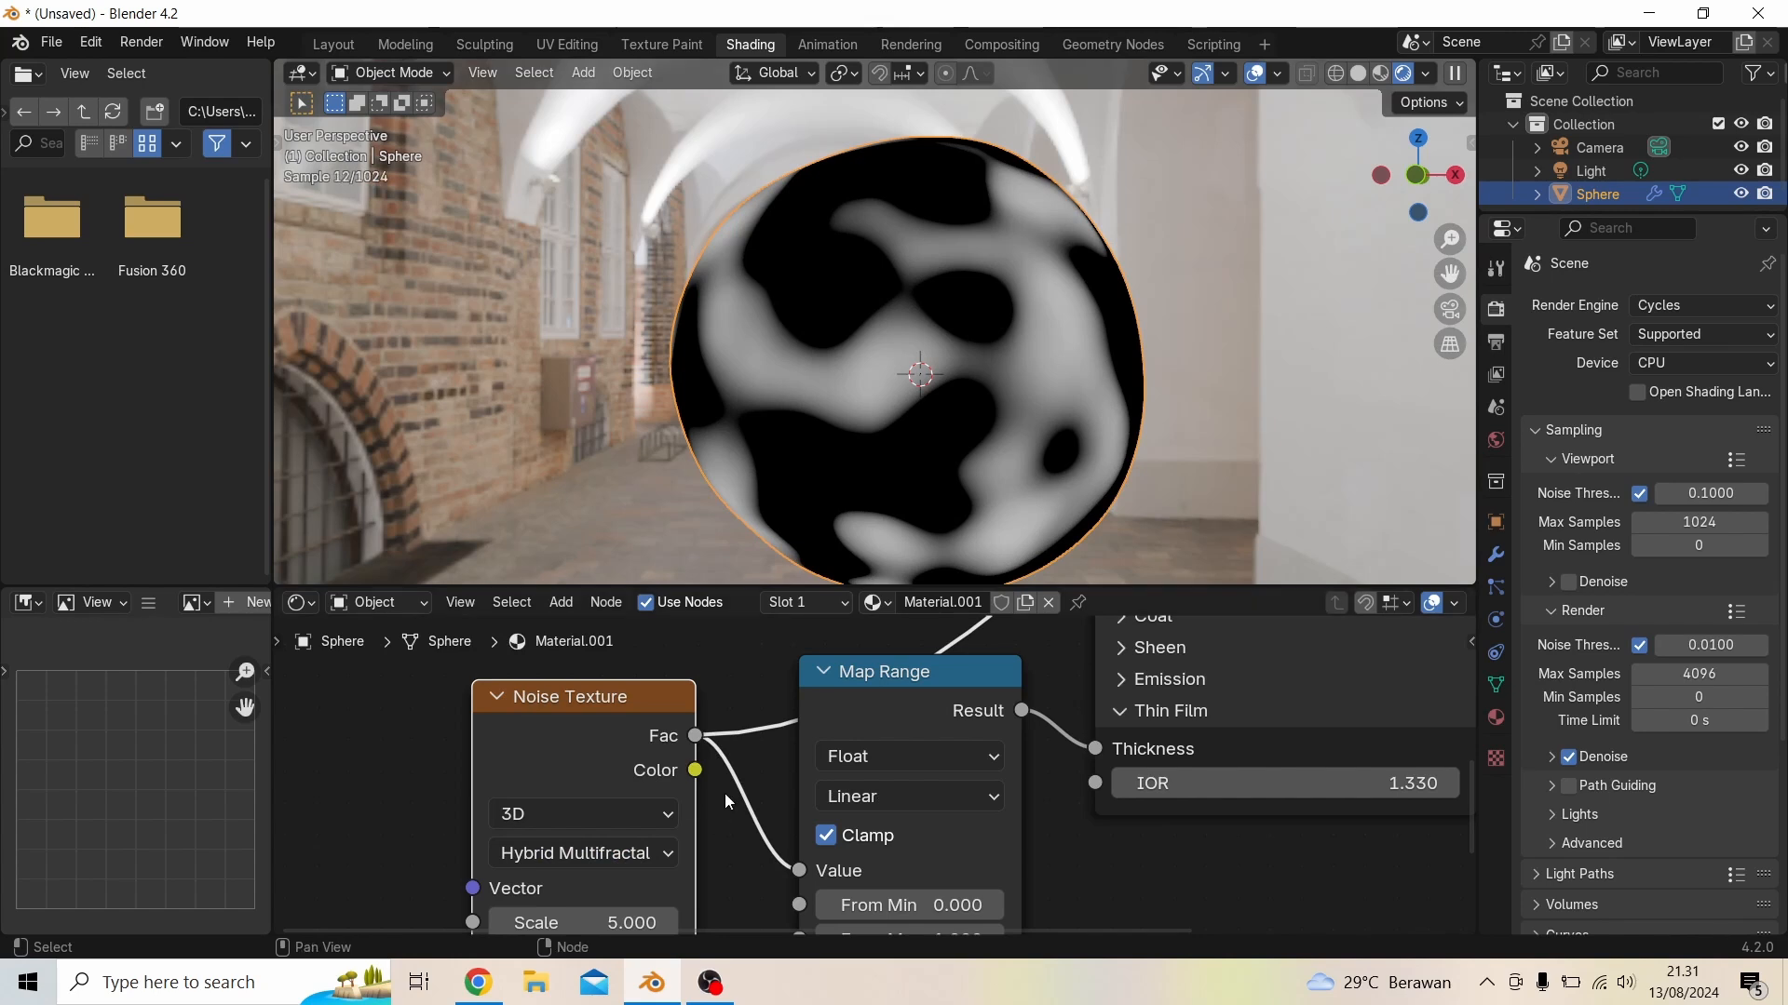
# End the noise preview by connecting the Principled BSDF back to the Material Output's Surface input
pyautogui.moveTo(1055, 823); pyautogui.dragTo(780, 915, button='middle')
pyautogui.scroll(-3, 906, 841)
pyautogui.moveTo(992, 777); pyautogui.dragTo(709, 968, button='middle')
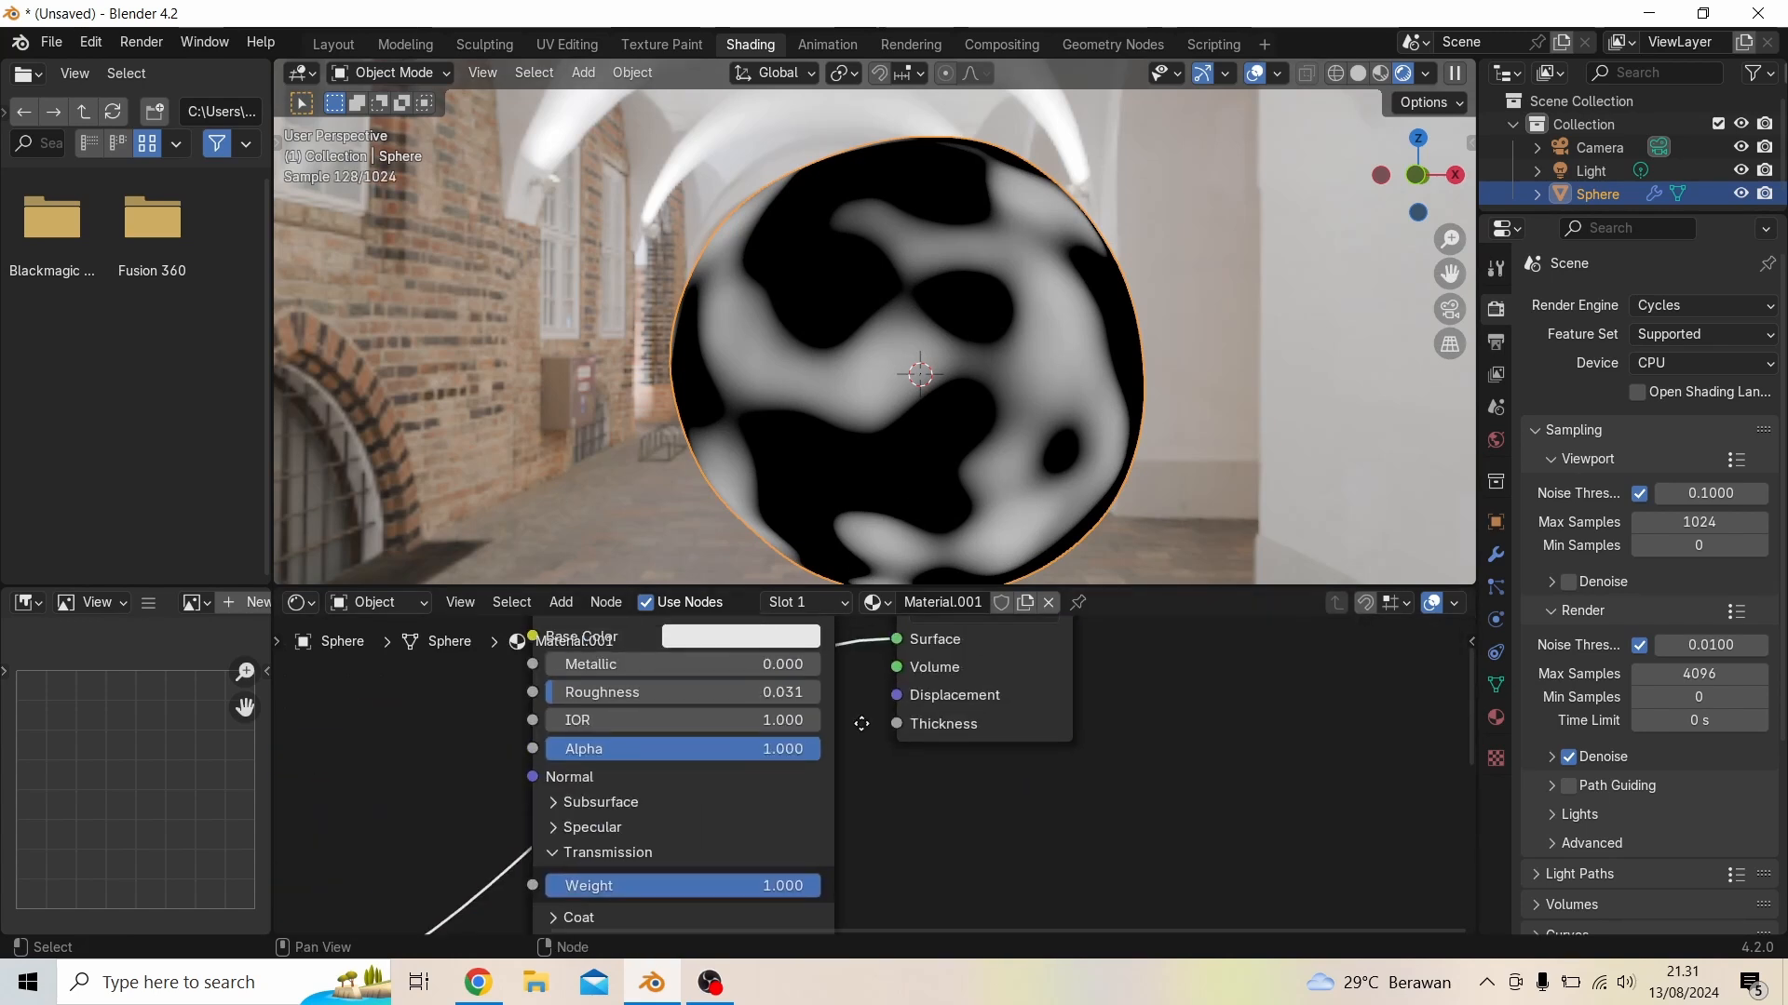
pyautogui.moveTo(861, 730); pyautogui.dragTo(957, 904, button='middle')
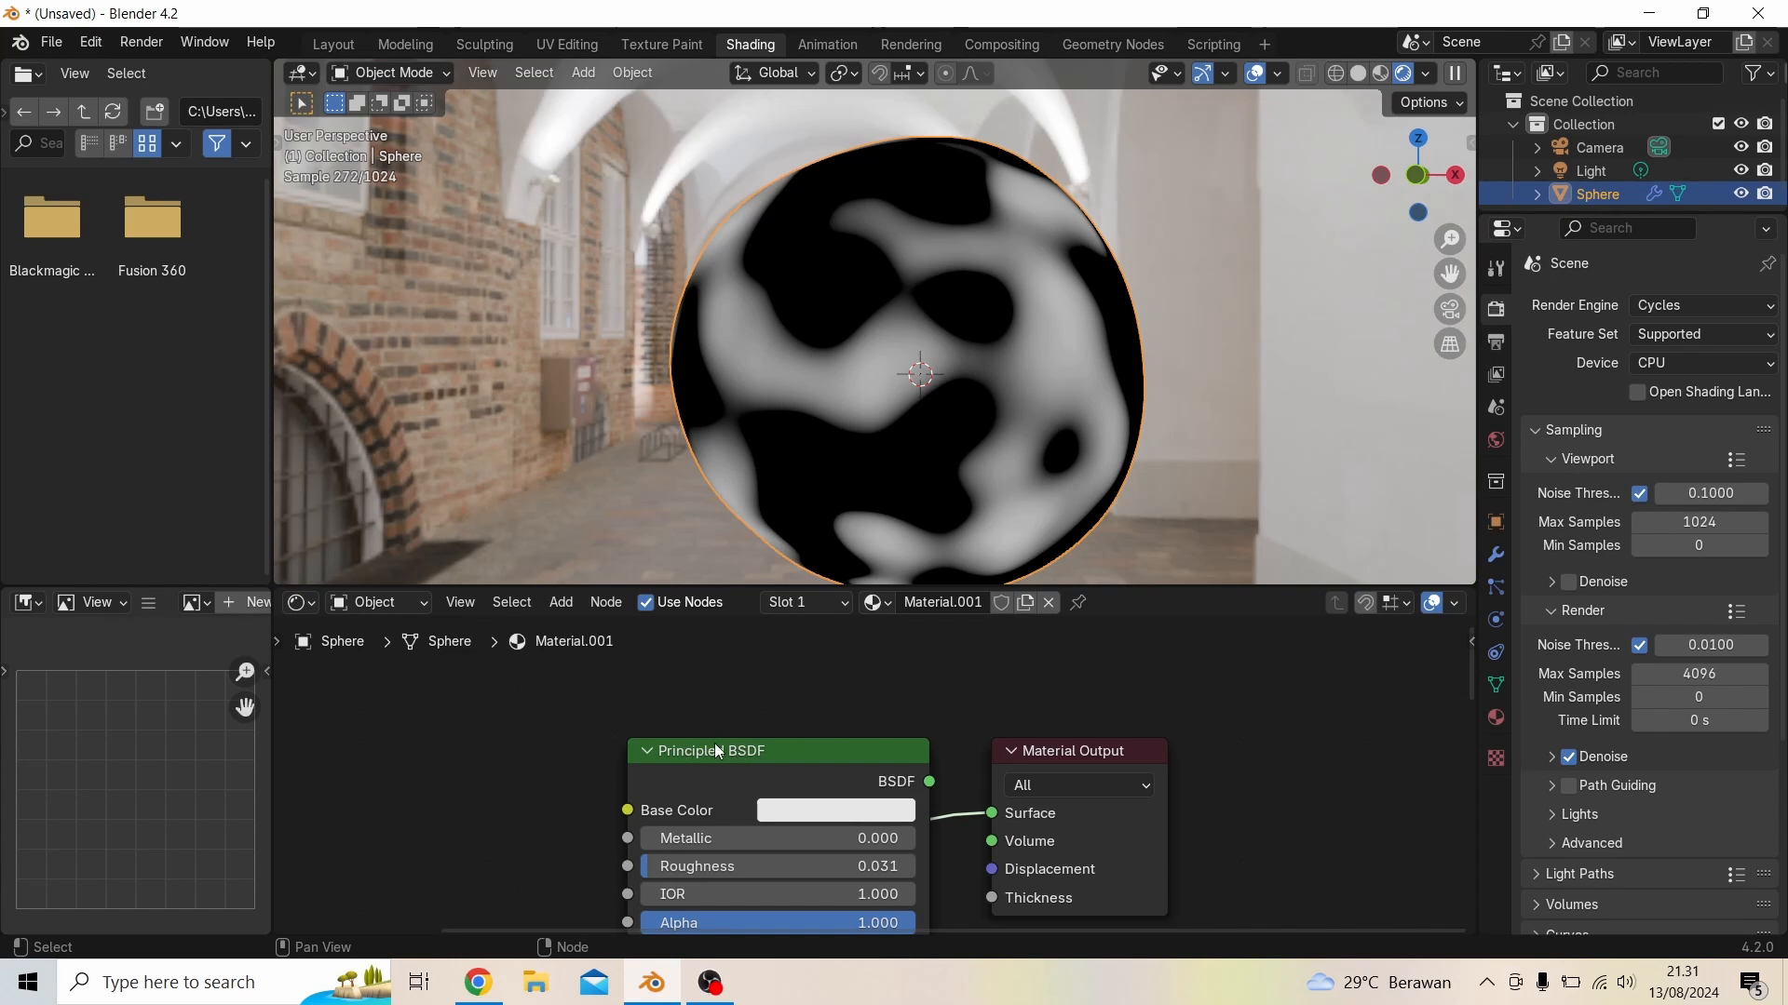
pyautogui.click(828, 747)
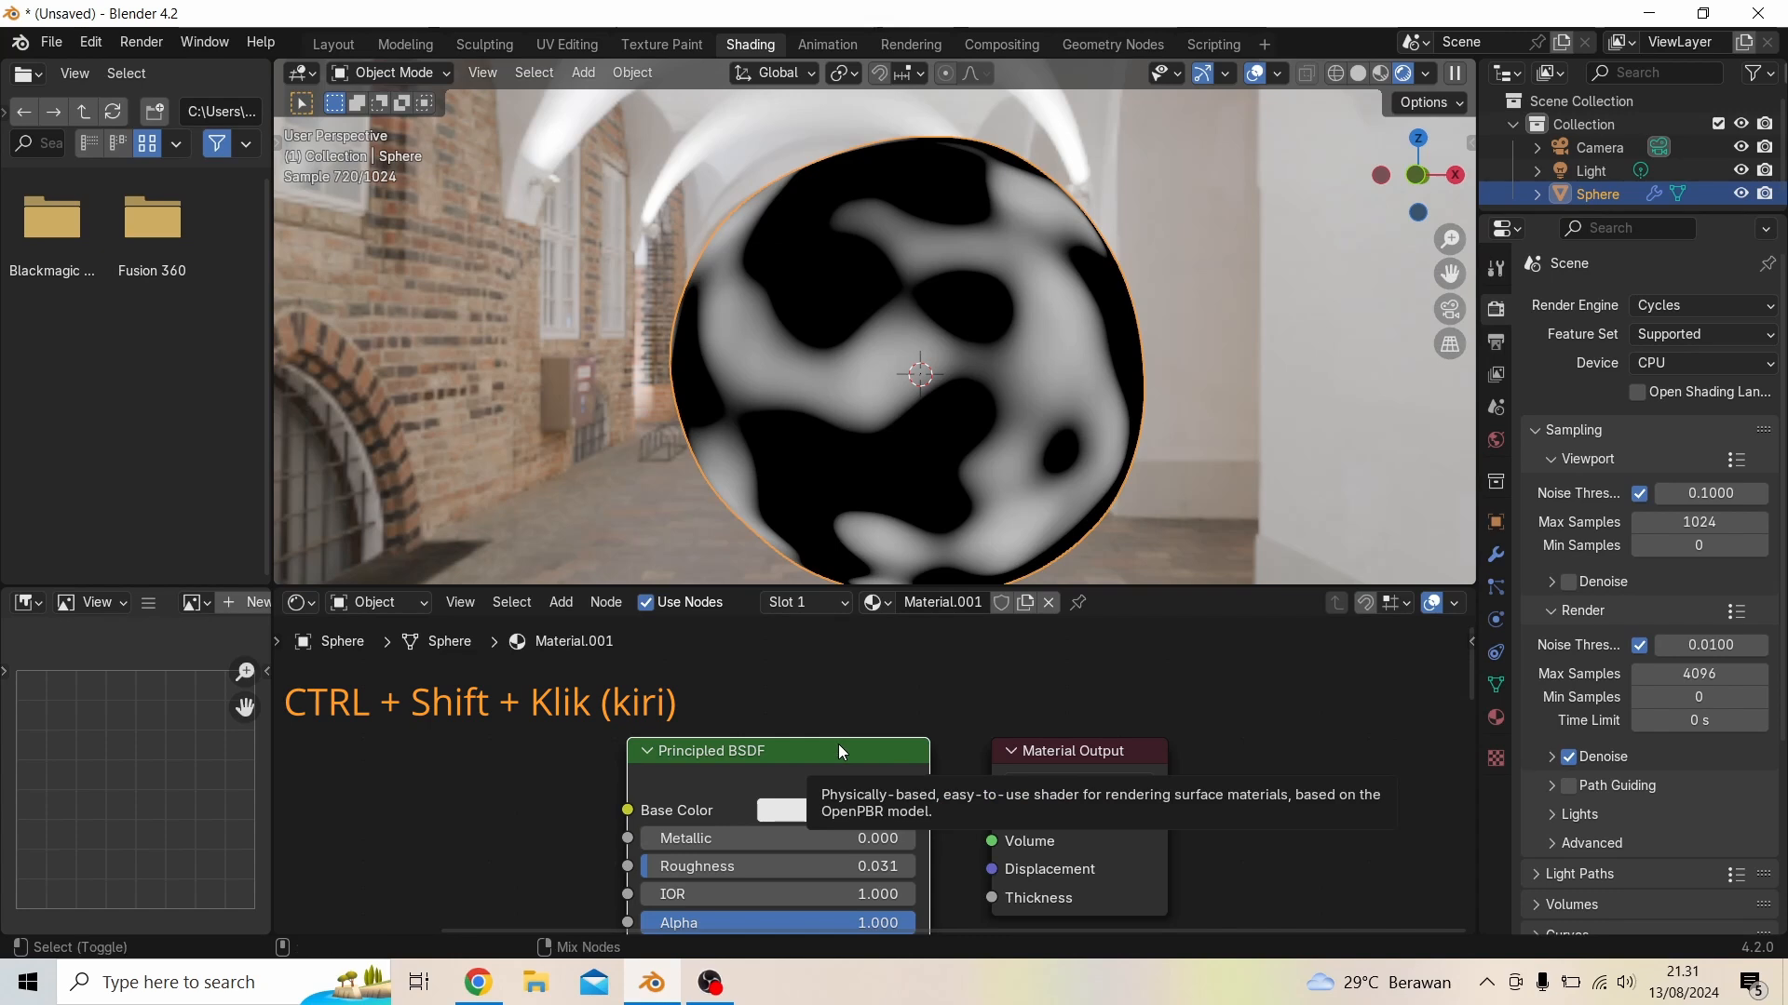
pyautogui.keyDown('ctrl'); pyautogui.keyDown('shift'); pyautogui.click(838, 745); pyautogui.keyUp('shift'); pyautogui.keyUp('ctrl')
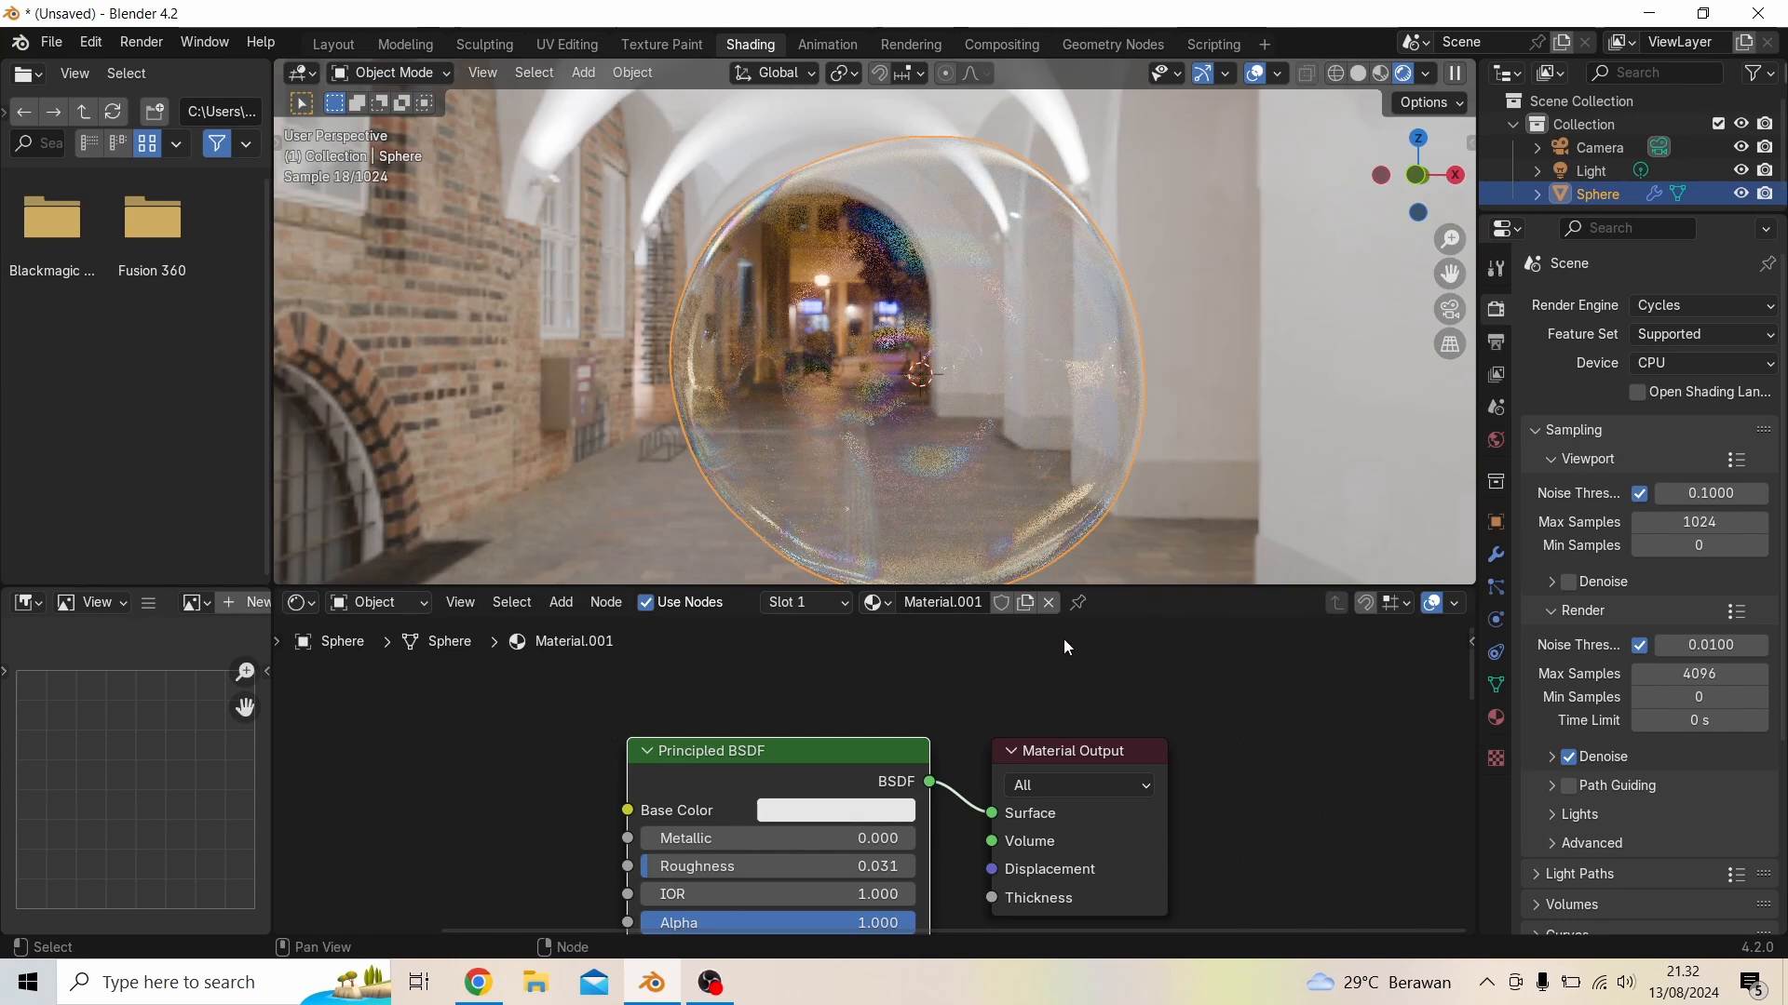
pyautogui.hotkey('ctrl', 'z')
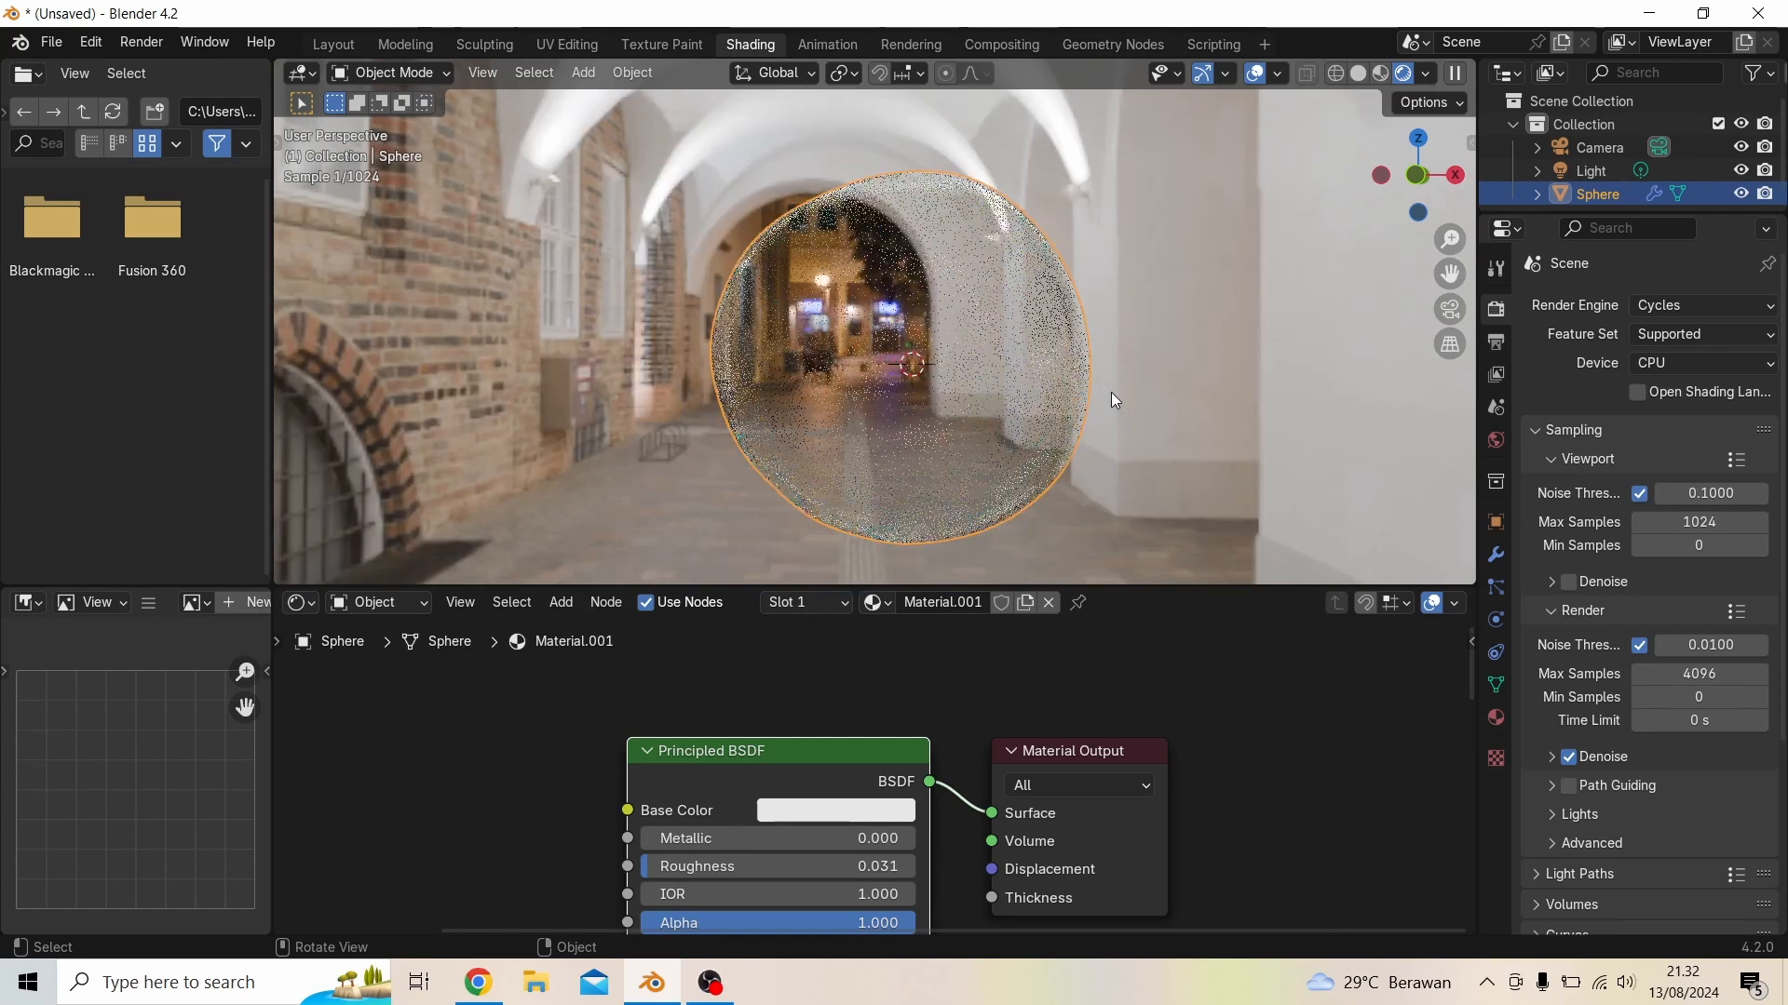
# Duplicate the bubble, place the copy beside the original, and scale the copy down to about half size
pyautogui.moveTo(1121, 386); pyautogui.dragTo(952, 397, button='middle')
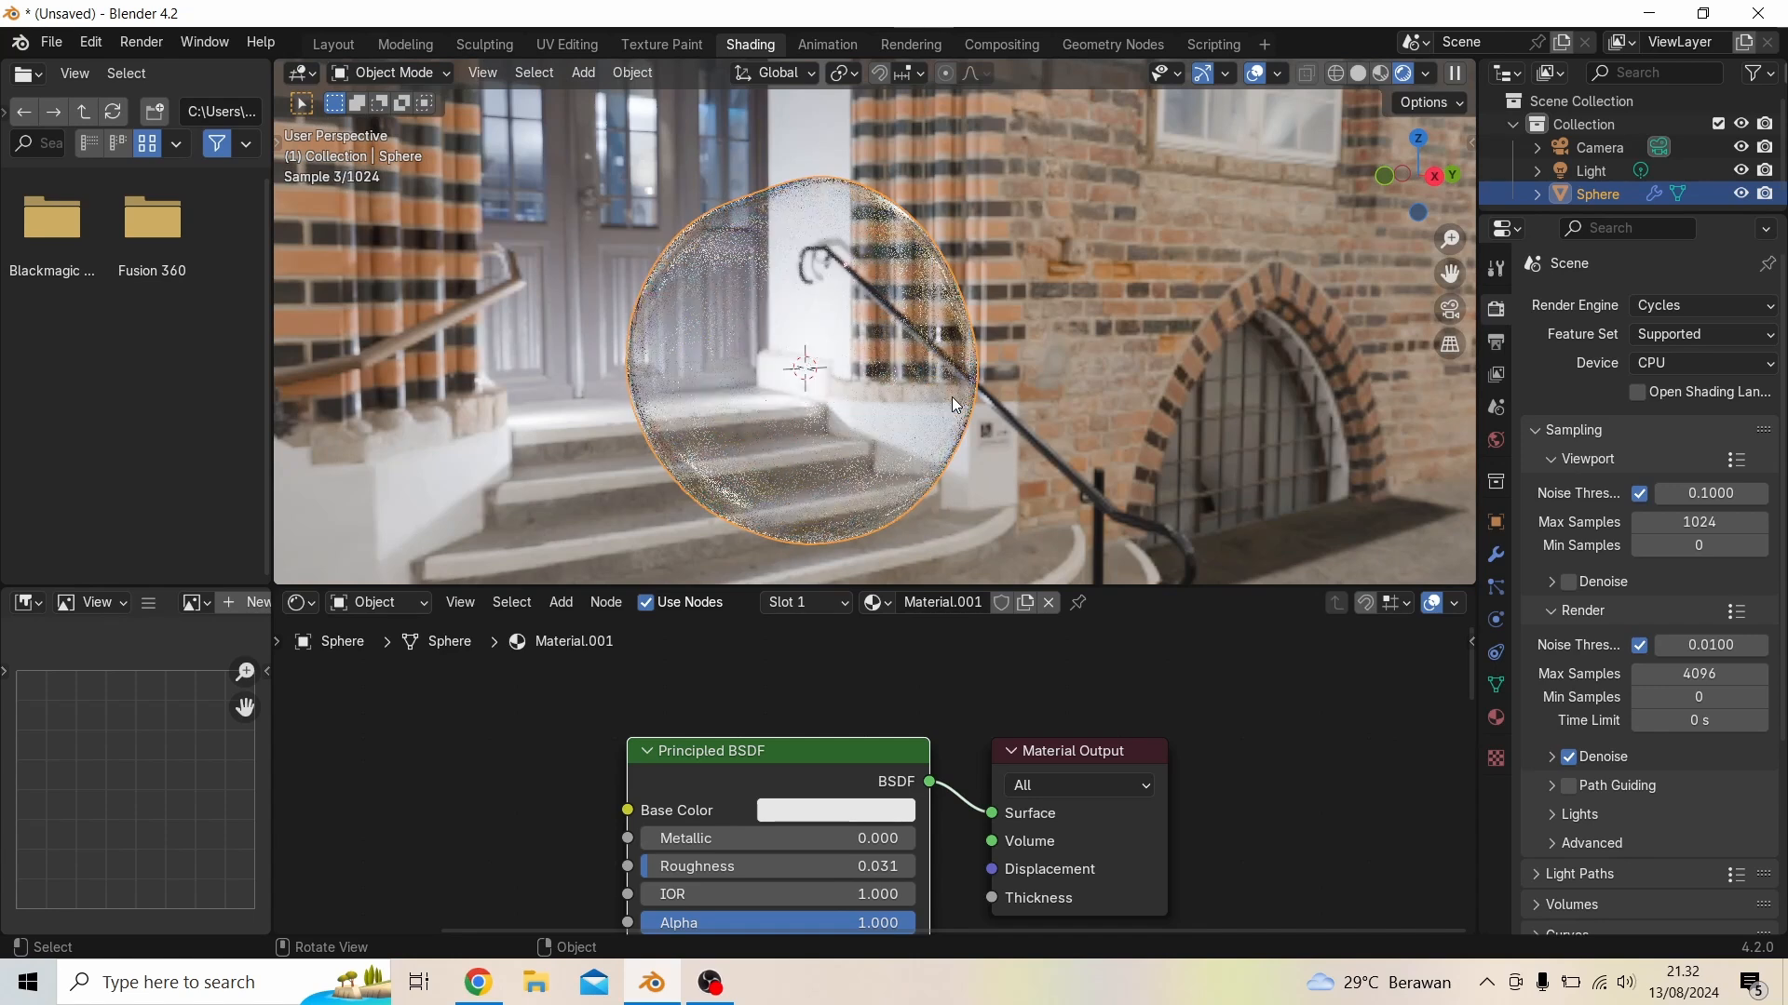
pyautogui.hotkey('shift', 'd')
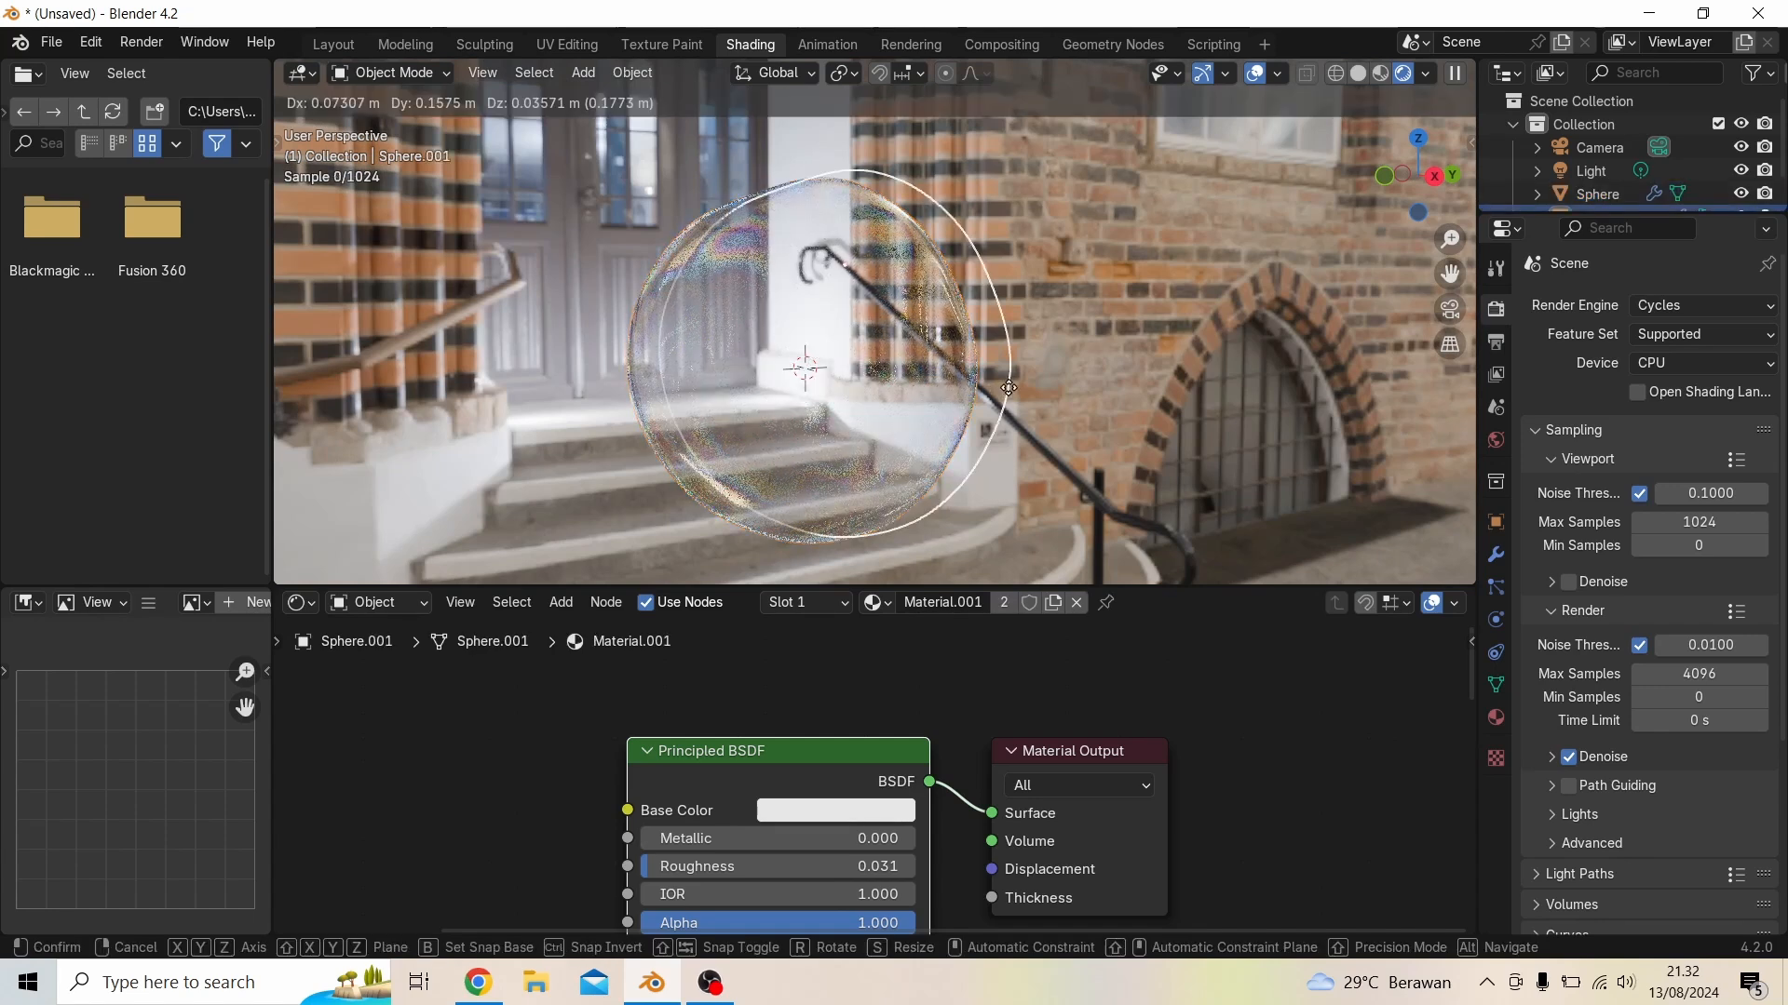
pyautogui.click(1396, 345)
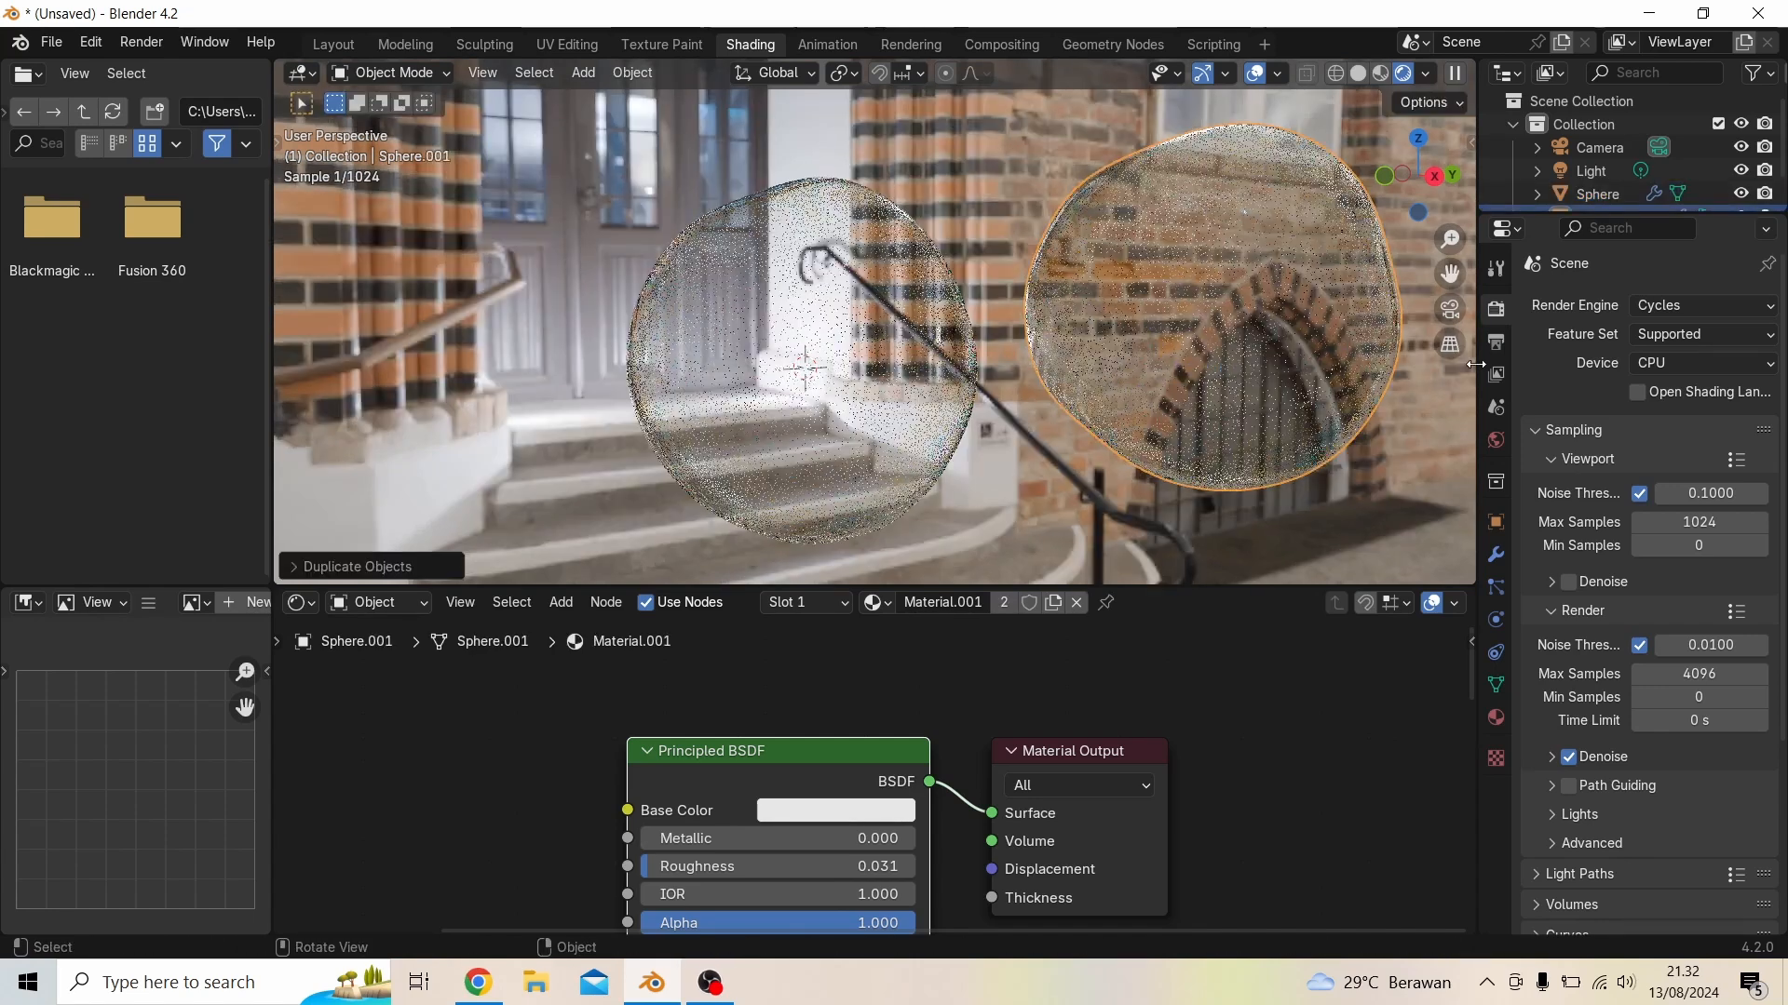
pyautogui.press('s')
pyautogui.click(1252, 410)
# Duplicate the smaller bubble, place the copy above the large one, and scale it down further
pyautogui.moveTo(1253, 410); pyautogui.dragTo(1172, 374, button='middle')
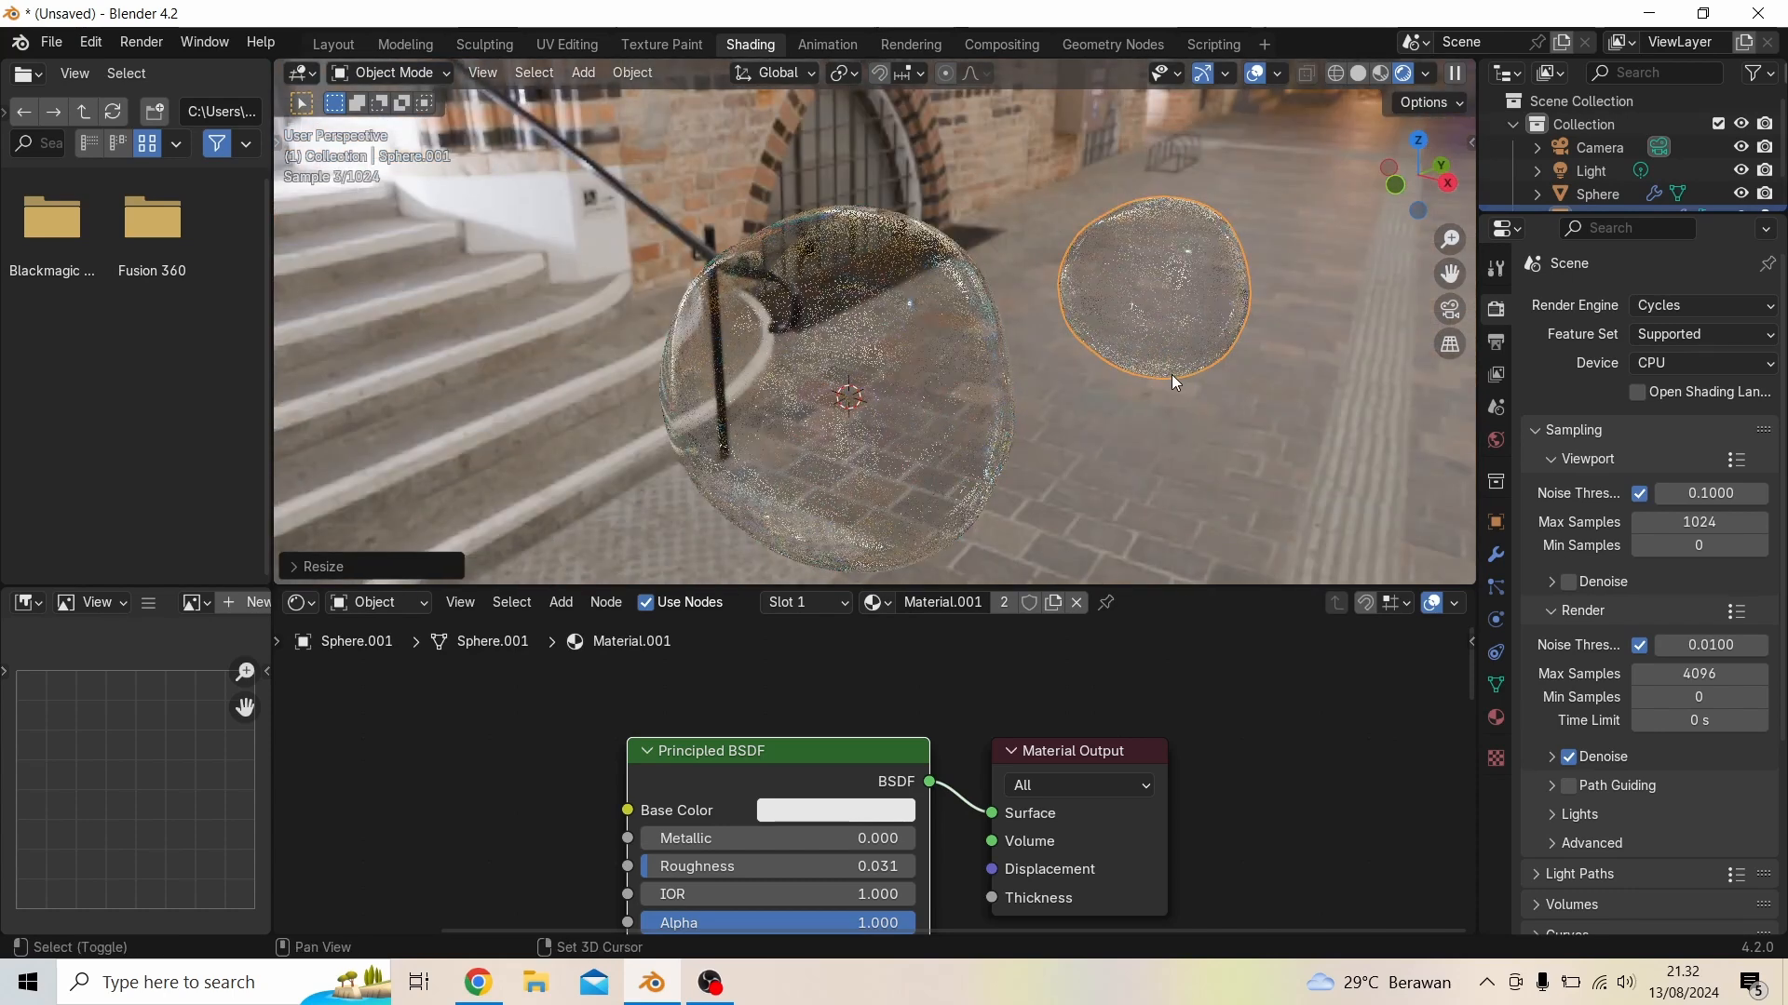
pyautogui.hotkey('shift', 'd')
pyautogui.click(915, 265)
pyautogui.press('s')
pyautogui.click(917, 214)
# Duplicate the smallest bubble again, place it near the medium one, and move the copy along the Y axis
pyautogui.moveTo(1189, 279); pyautogui.dragTo(1126, 261, button='middle')
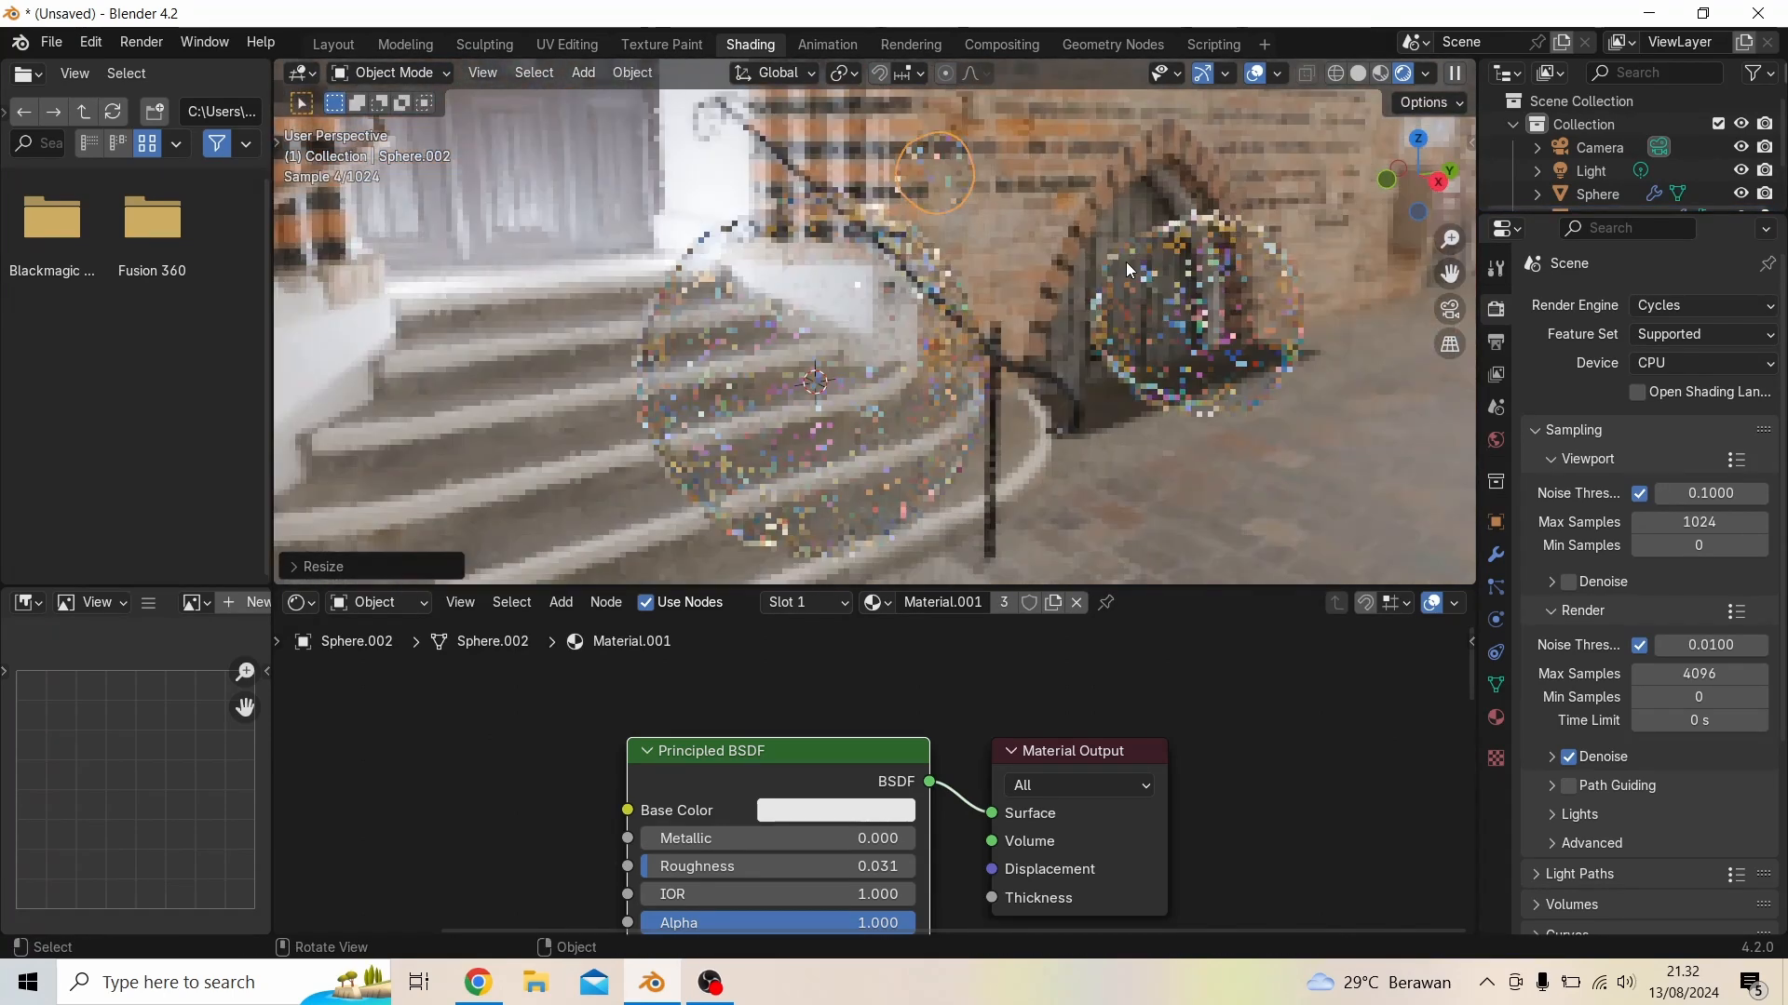
pyautogui.hotkey('shift', 'd')
pyautogui.click(1212, 329)
pyautogui.moveTo(1212, 329); pyautogui.dragTo(1210, 477, button='middle')
pyautogui.press('g')
pyautogui.press('y')
pyautogui.click(1257, 329)
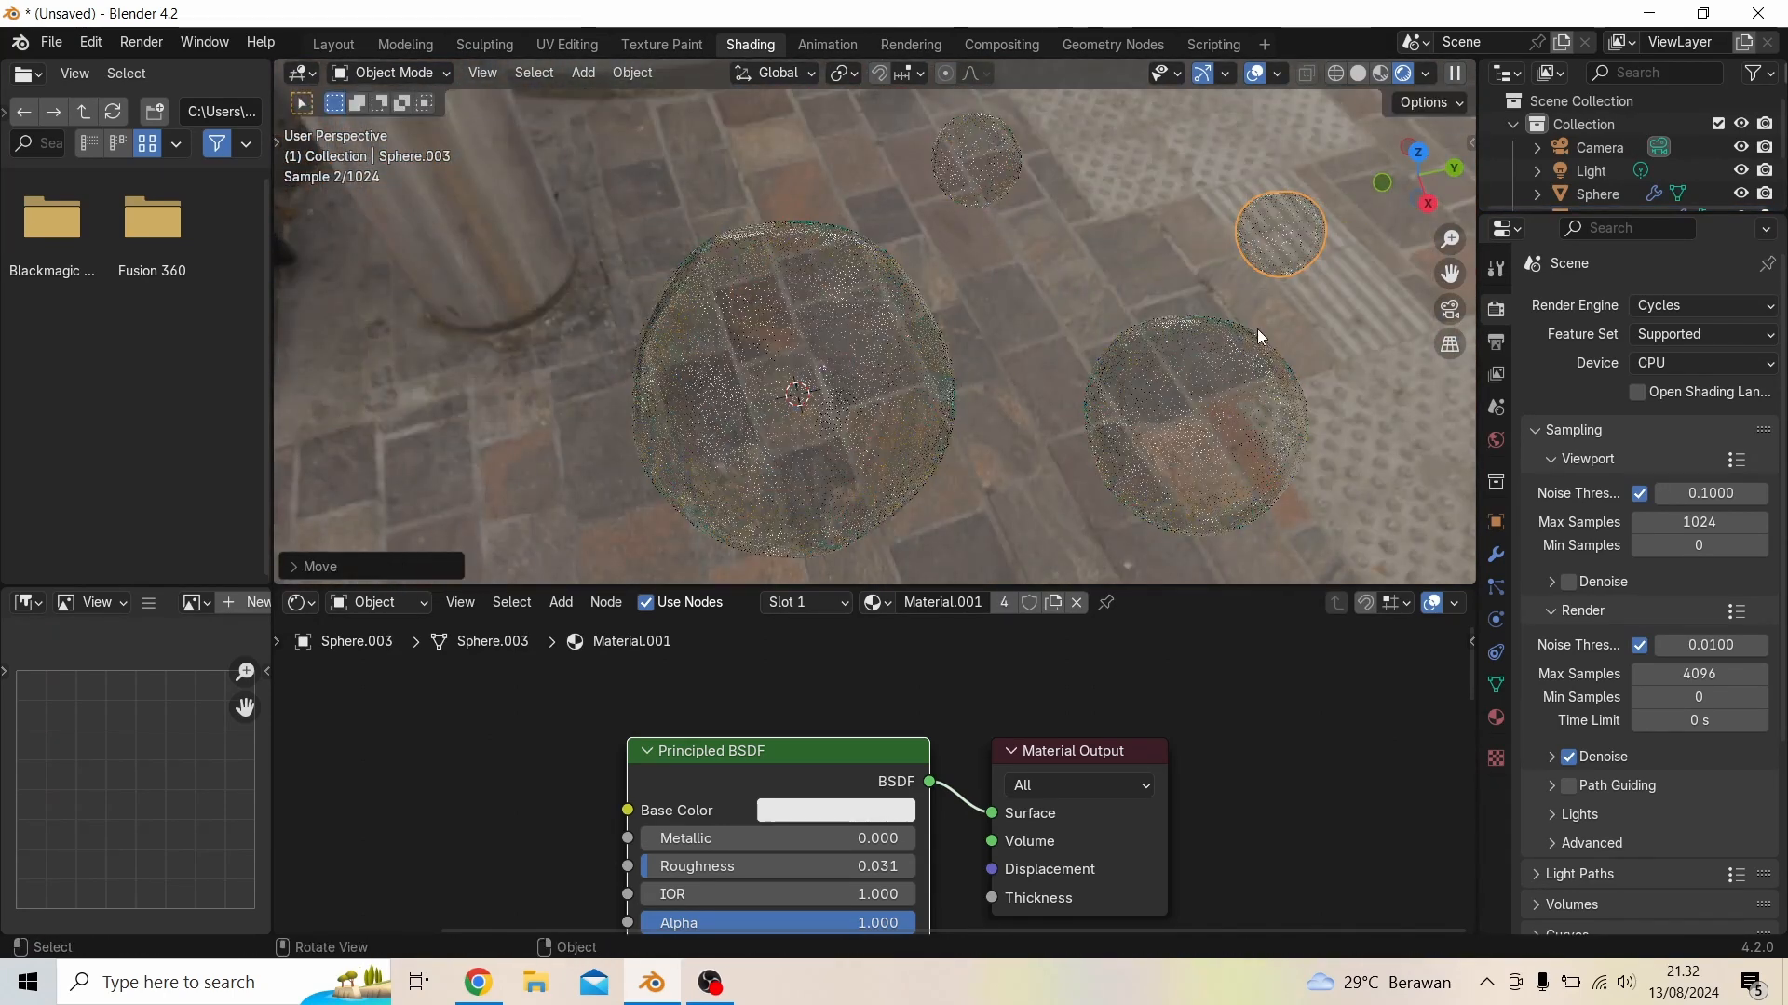
# Add another copy of the small bubble between the large and medium ones and scale it down
pyautogui.moveTo(1257, 328); pyautogui.dragTo(1164, 280, button='middle')
pyautogui.hotkey('shift', 'd')
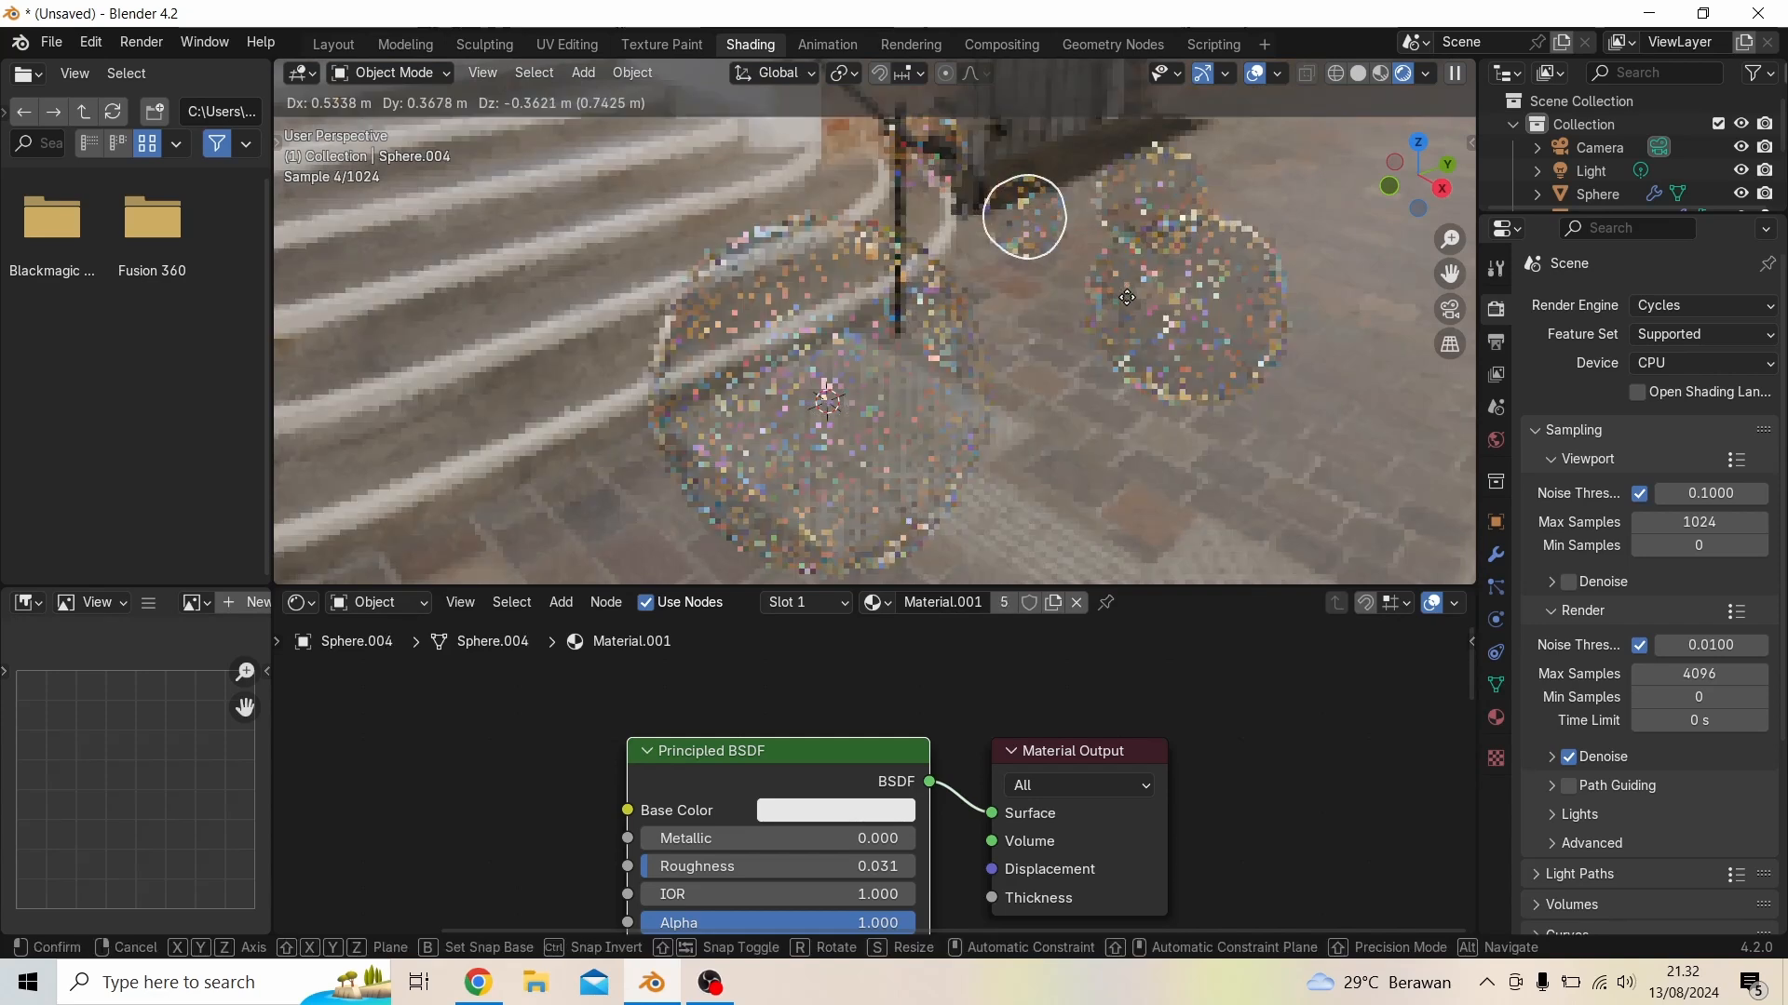
pyautogui.click(1126, 297)
pyautogui.press('s')
pyautogui.click(1089, 269)
# Switch to the Layout workspace and show the group of bubbles in Rendered viewport shading
pyautogui.moveTo(1239, 444); pyautogui.dragTo(1356, 387, button='middle')
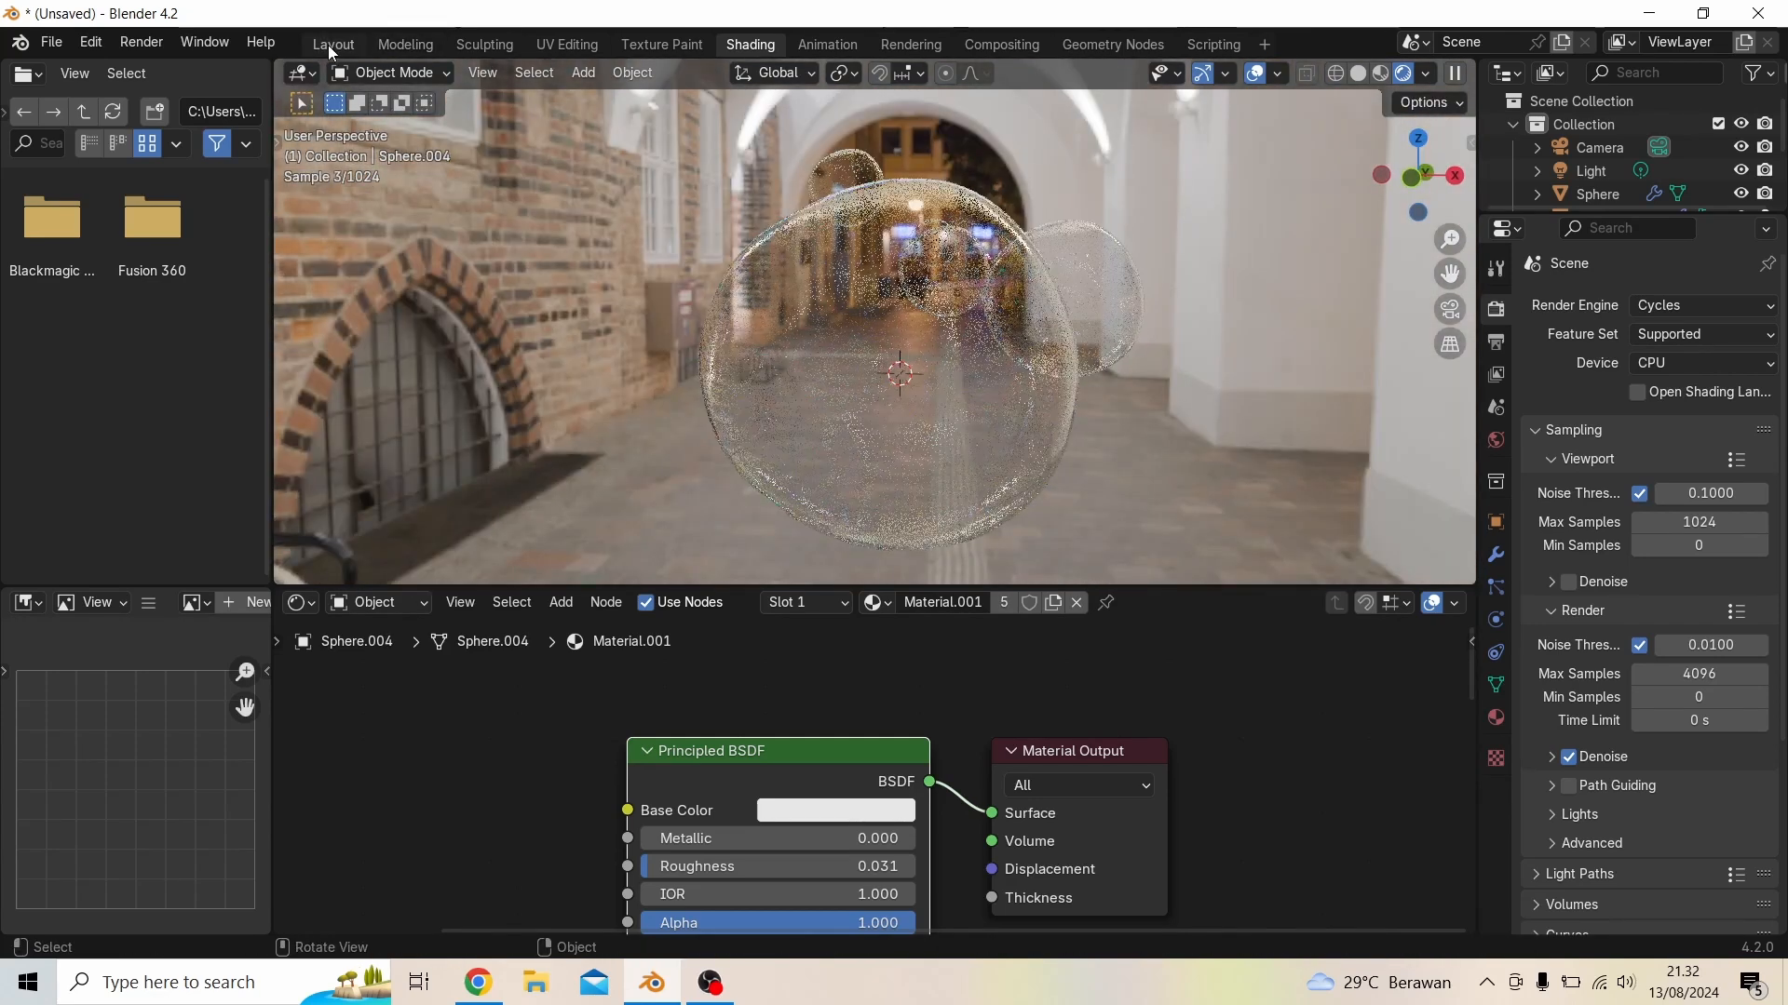
pyautogui.click(337, 47)
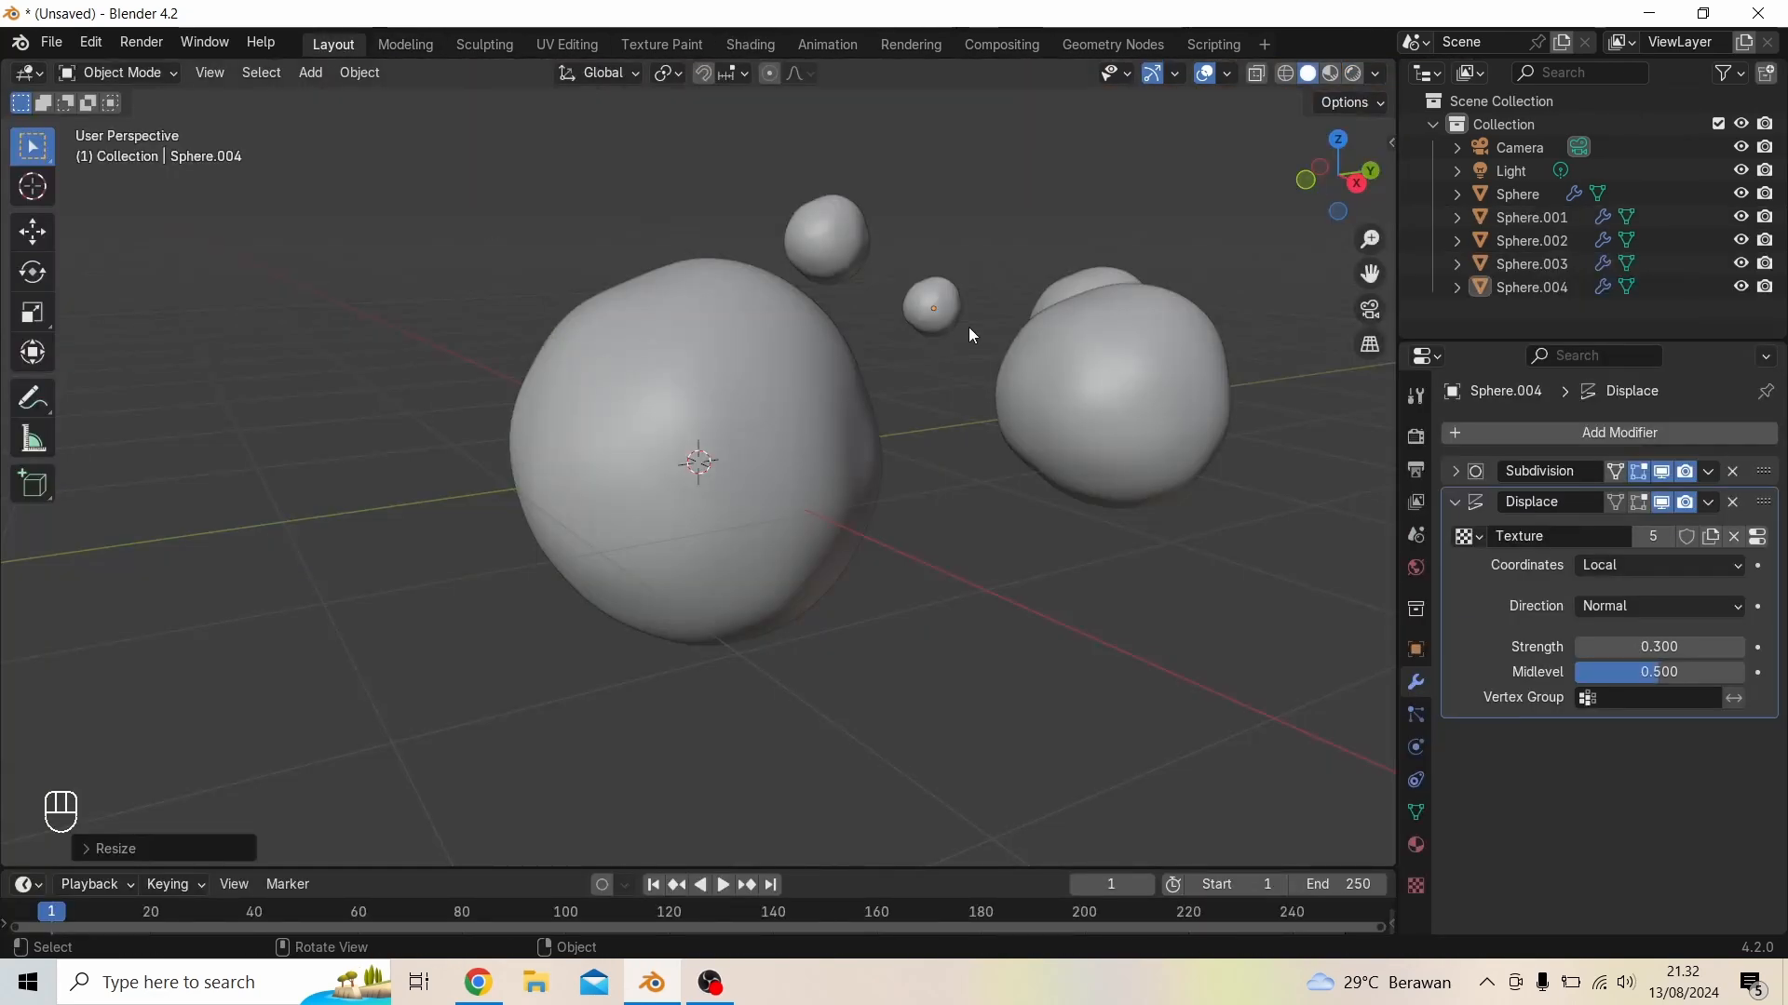
pyautogui.click(1352, 75)
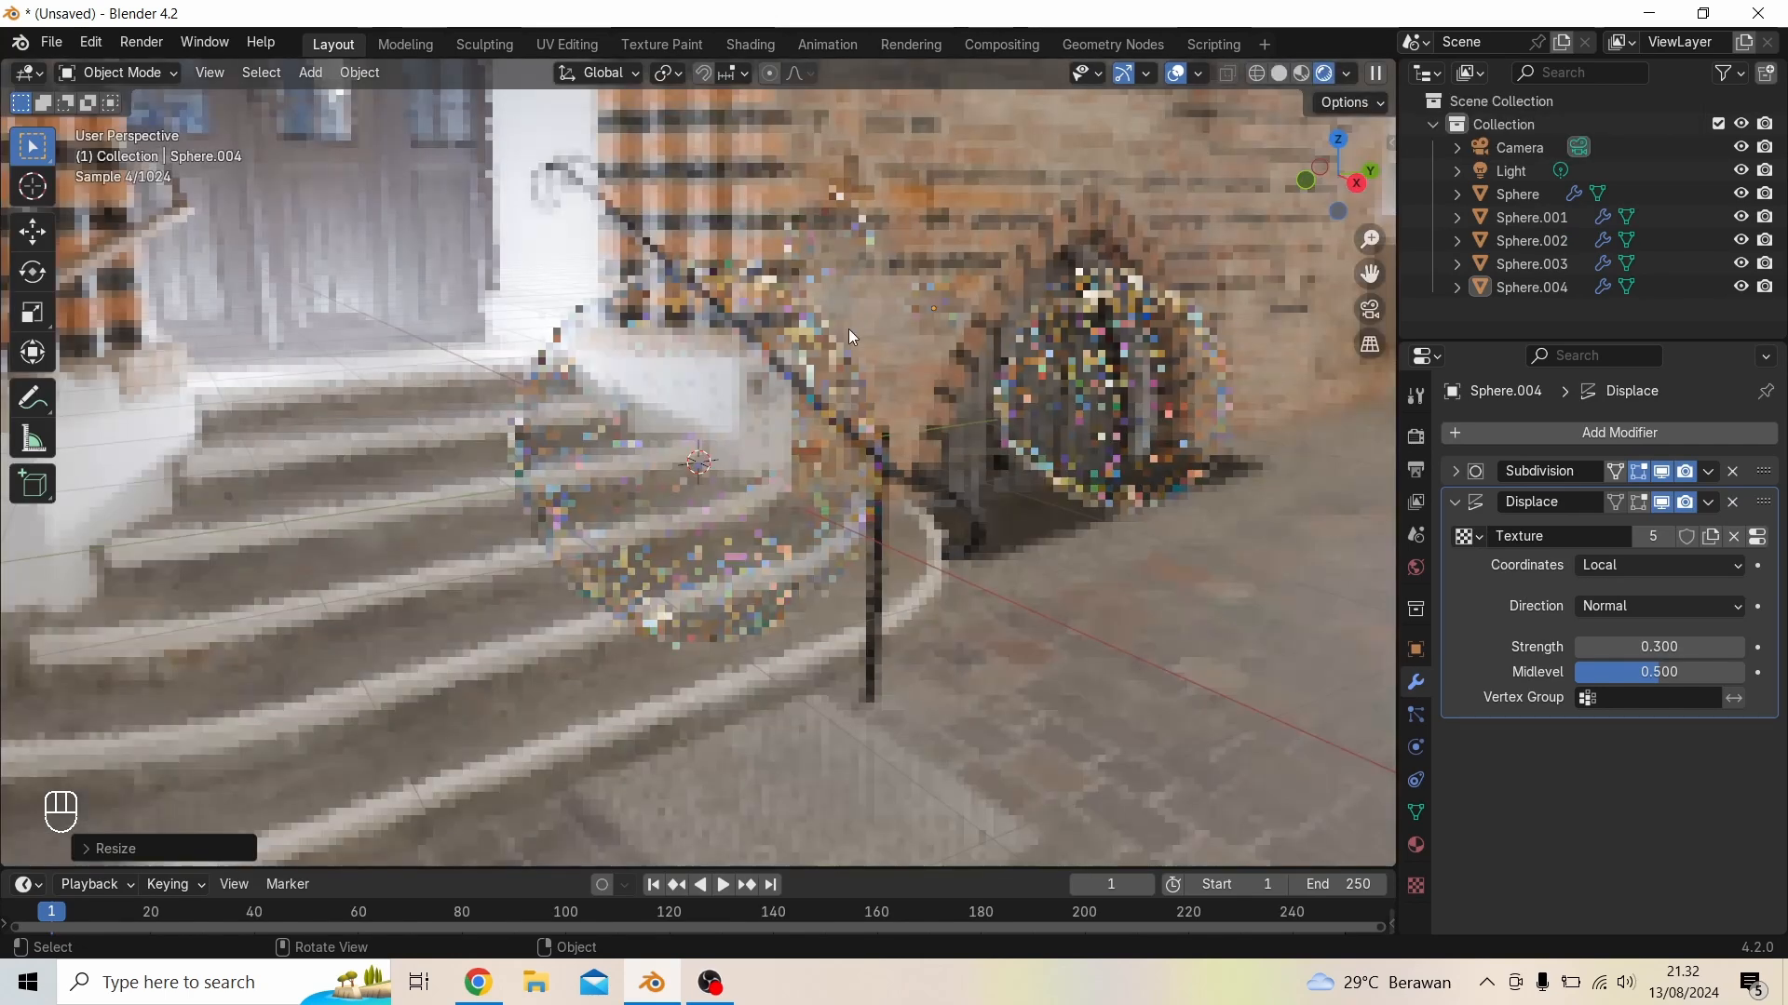
pyautogui.moveTo(934, 447)
pyautogui.mouseDown(button='middle')
pyautogui.moveTo(1002, 404)
pyautogui.moveTo(975, 497)
pyautogui.moveTo(1049, 510)
pyautogui.moveTo(933, 476)
pyautogui.mouseUp(button='middle')
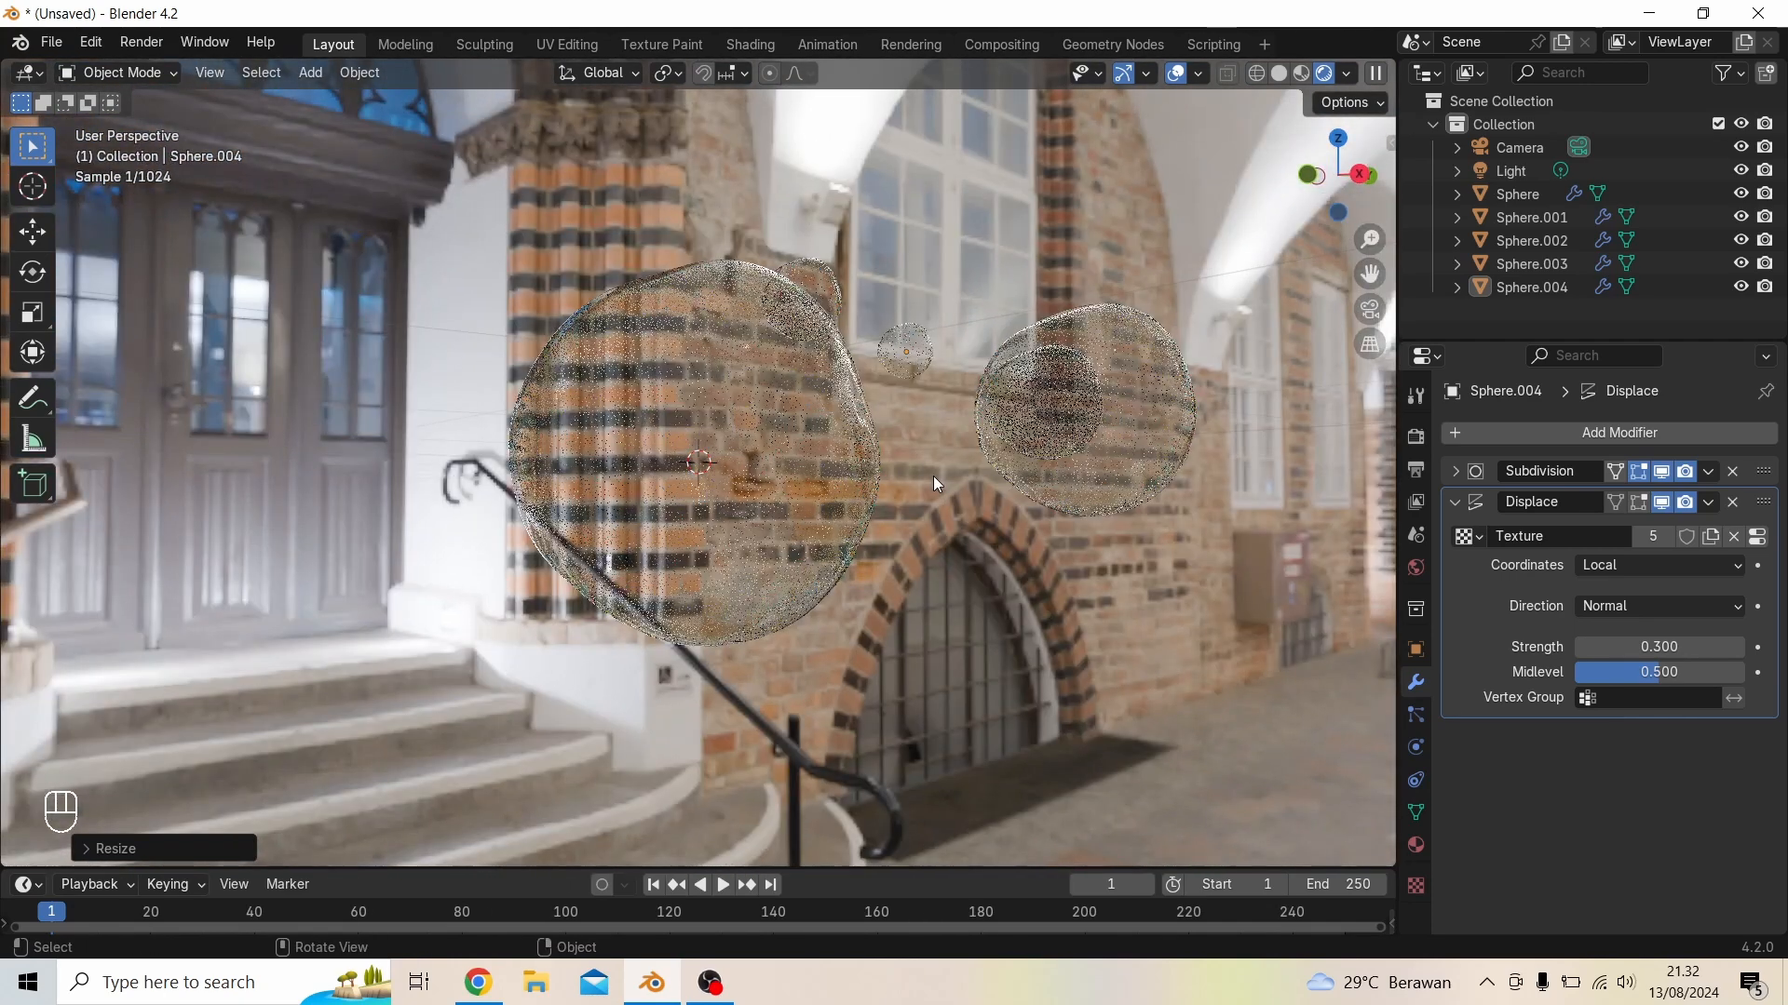
pyautogui.moveTo(1046, 555); pyautogui.dragTo(1108, 547, button='middle')
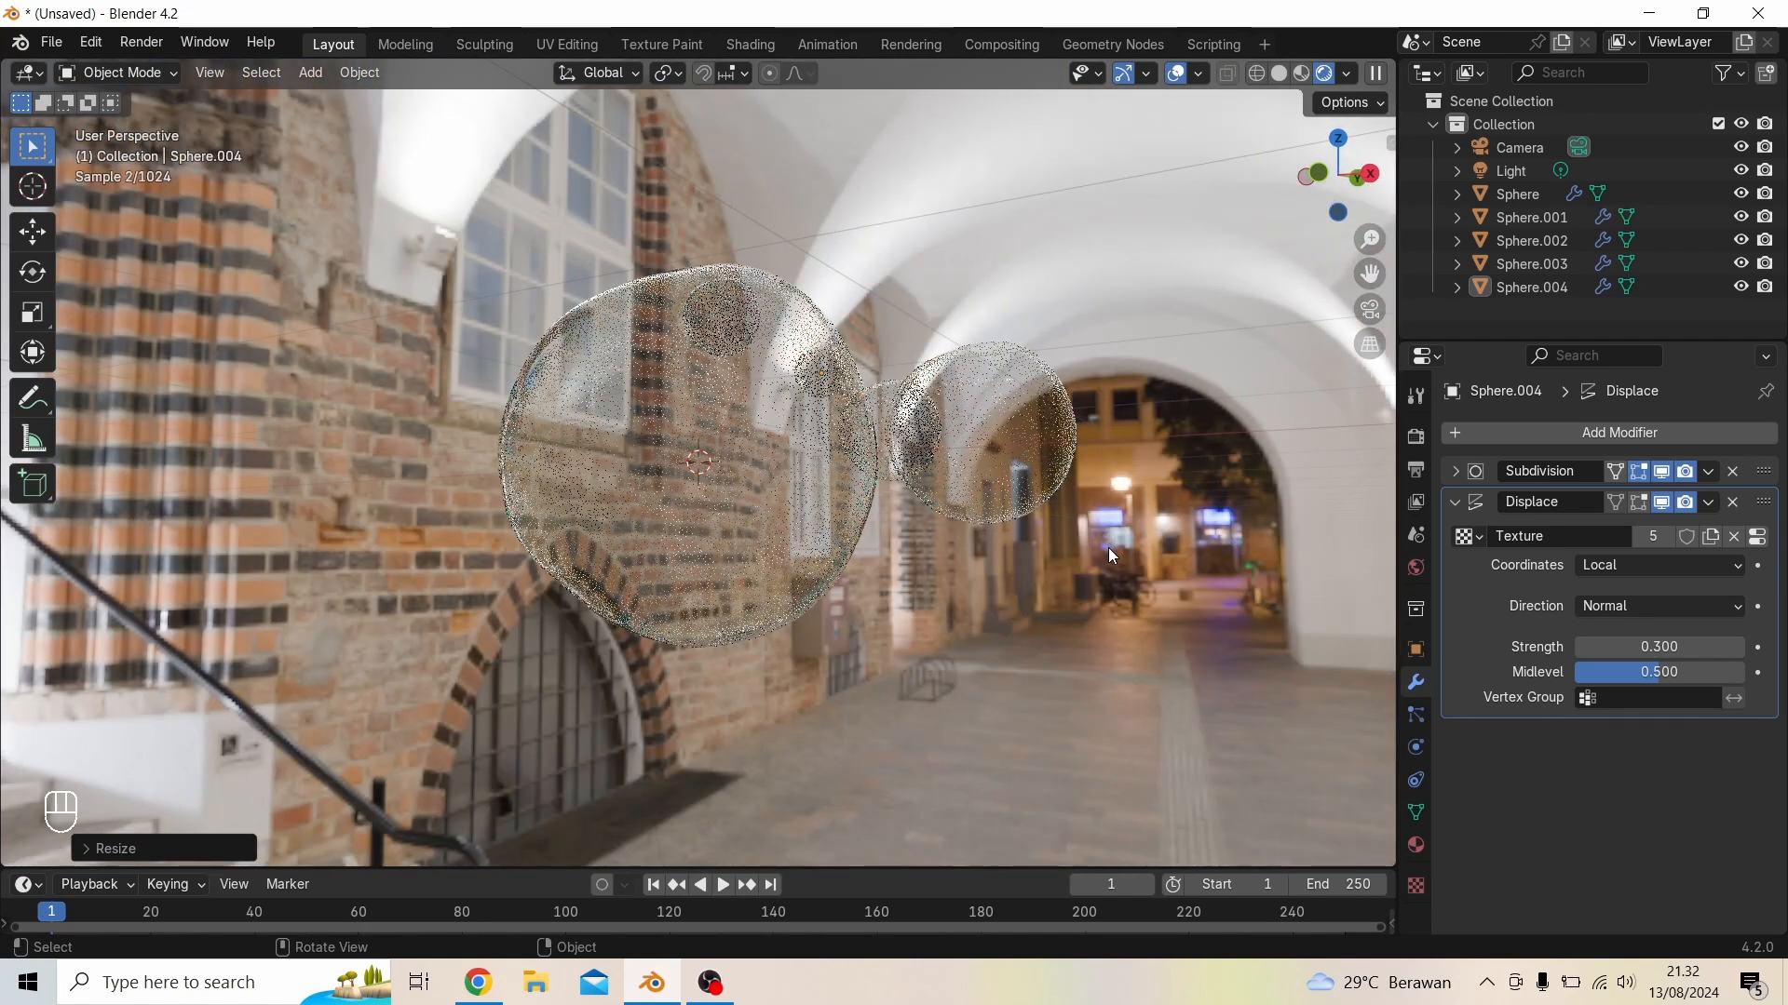